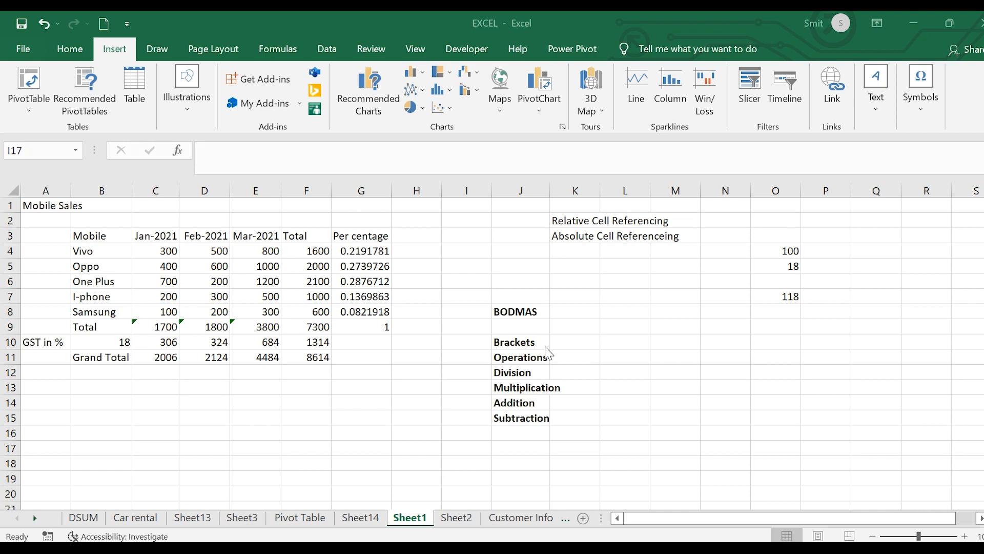
# View the Office account page with its user and product information, and return to the worksheet
pyautogui.click(24, 49)
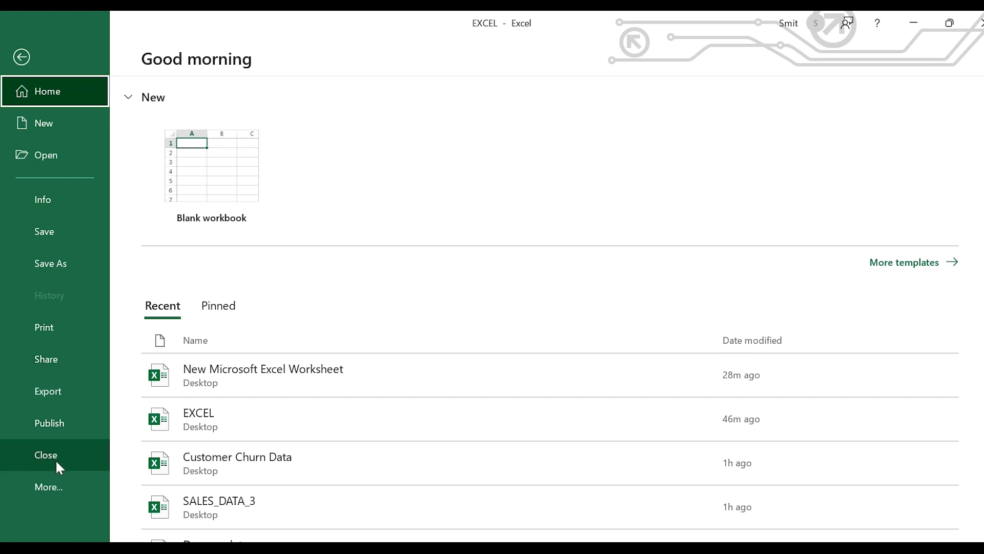
pyautogui.click(45, 495)
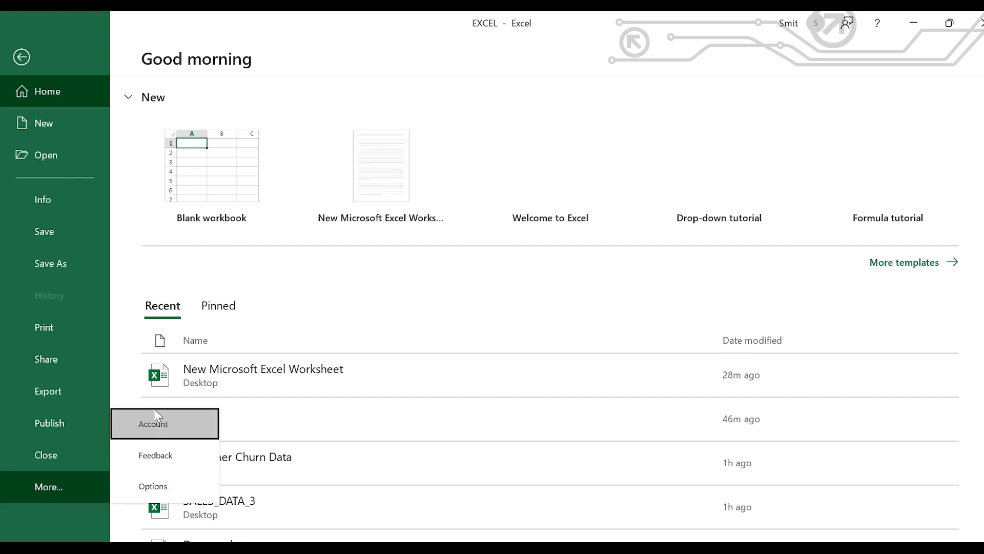
pyautogui.click(173, 429)
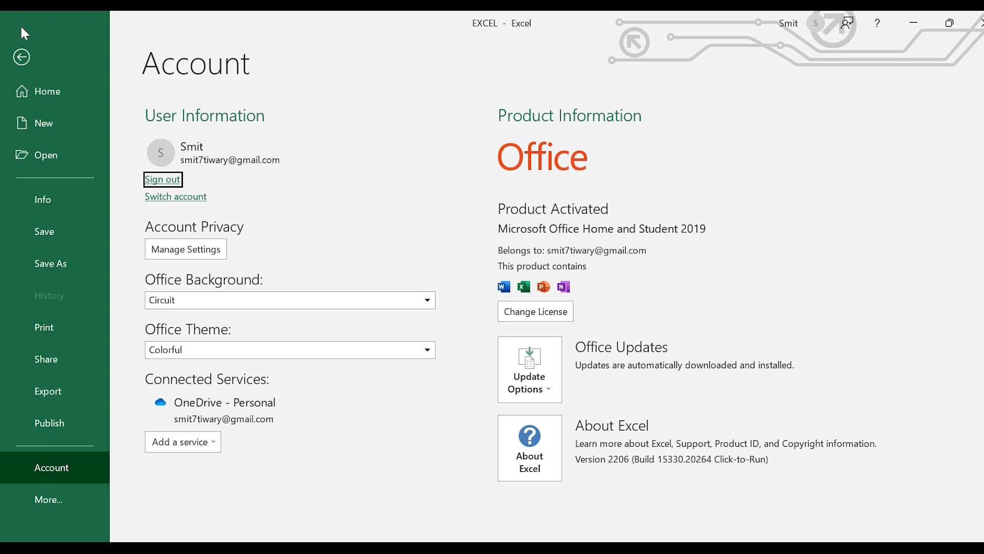
pyautogui.click(18, 58)
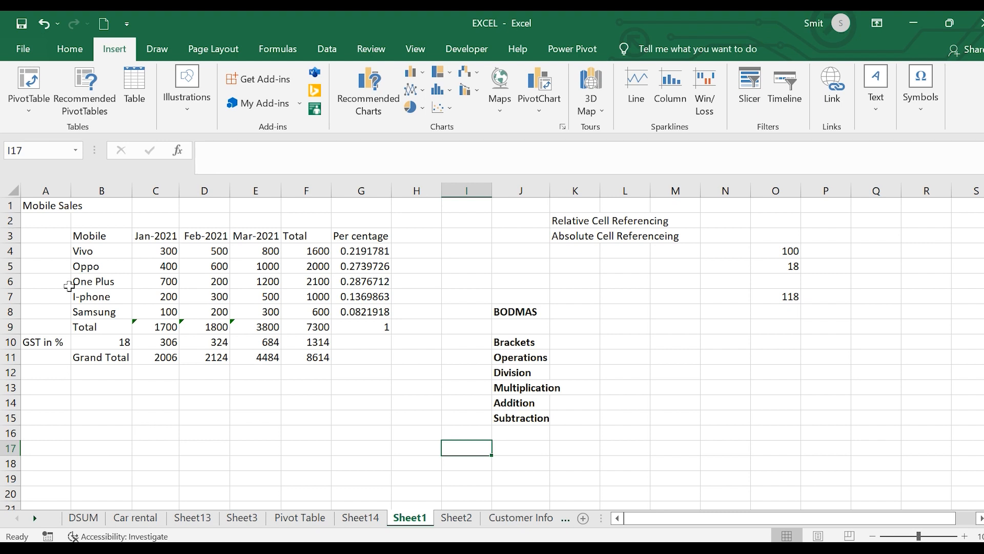
# Clear the contents of the Total and Per centage columns, F and G
pyautogui.click(105, 238)
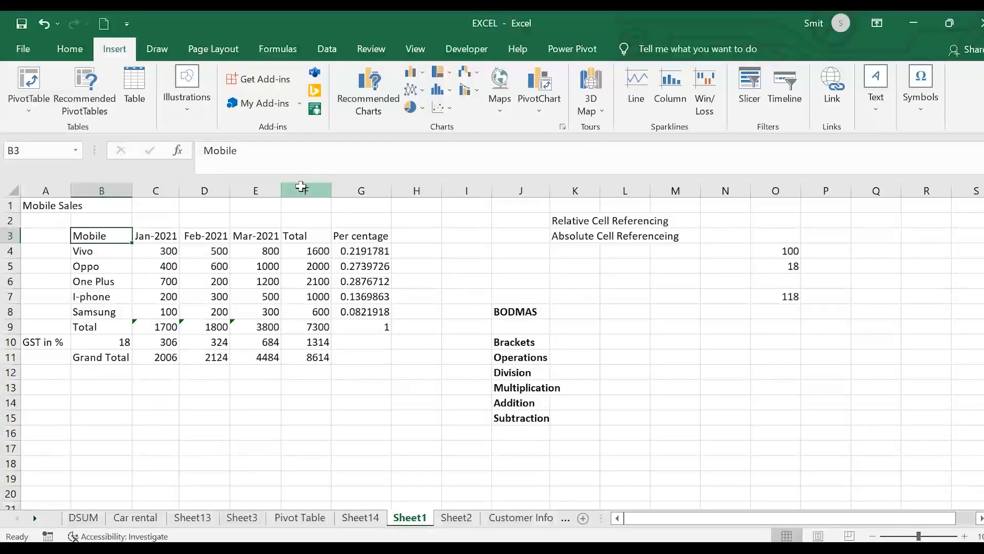
pyautogui.moveTo(306, 191); pyautogui.dragTo(362, 194)
pyautogui.press('Delete')
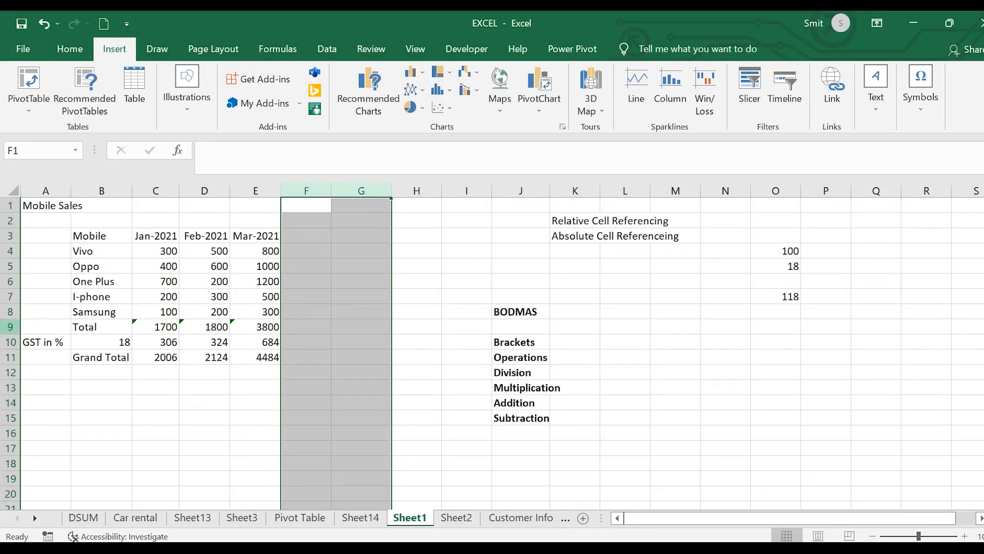
# Clear the Total, GST and Grand Total rows below the Samsung row, range A9:E12
pyautogui.moveTo(36, 330); pyautogui.dragTo(179, 388)
pyautogui.click(180, 388)
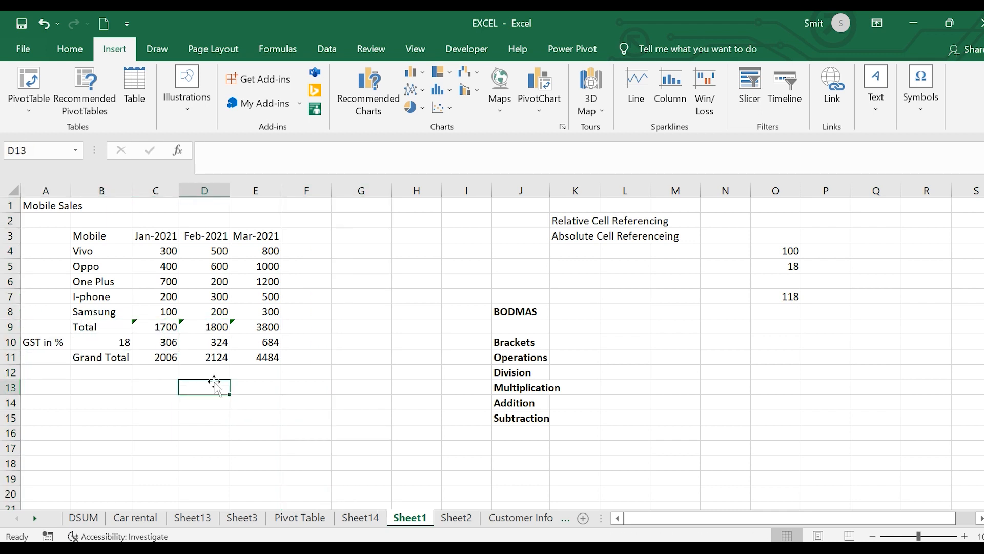
pyautogui.moveTo(53, 323); pyautogui.dragTo(236, 377)
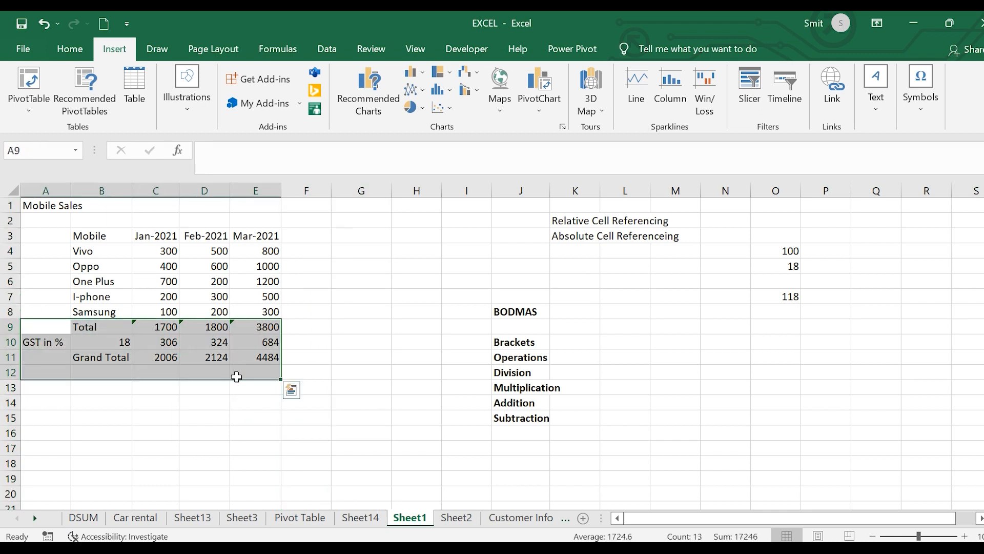
pyautogui.press('Delete')
pyautogui.click(417, 371)
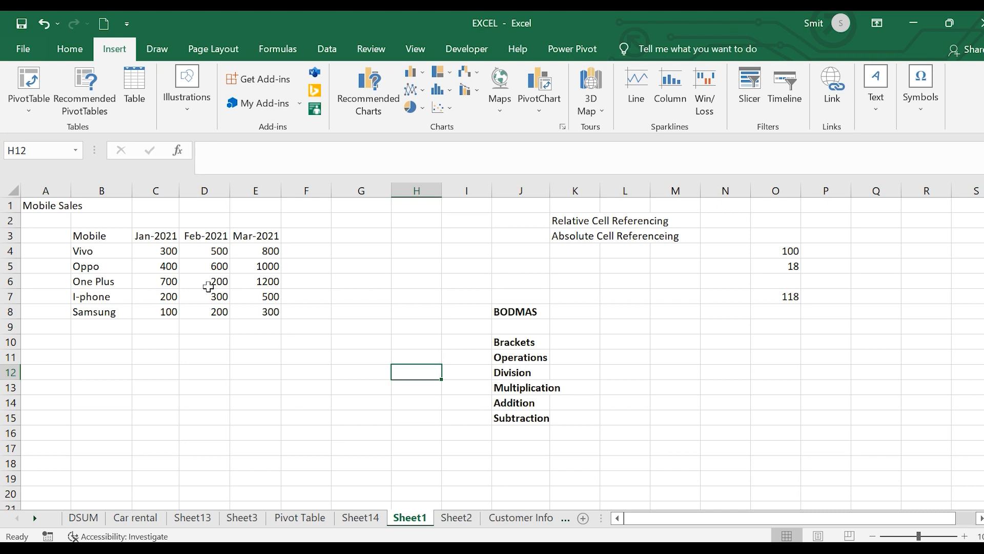
# Enter the label Total in B9 below Samsung and in F3 beside Mar-2021
pyautogui.click(97, 330)
pyautogui.write('Total')
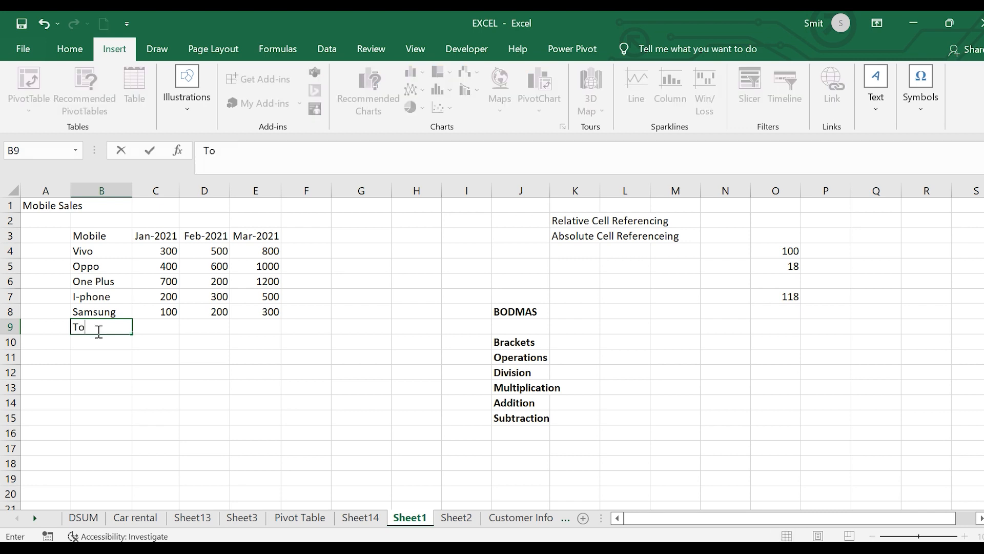
pyautogui.click(310, 237)
pyautogui.write('Tot')
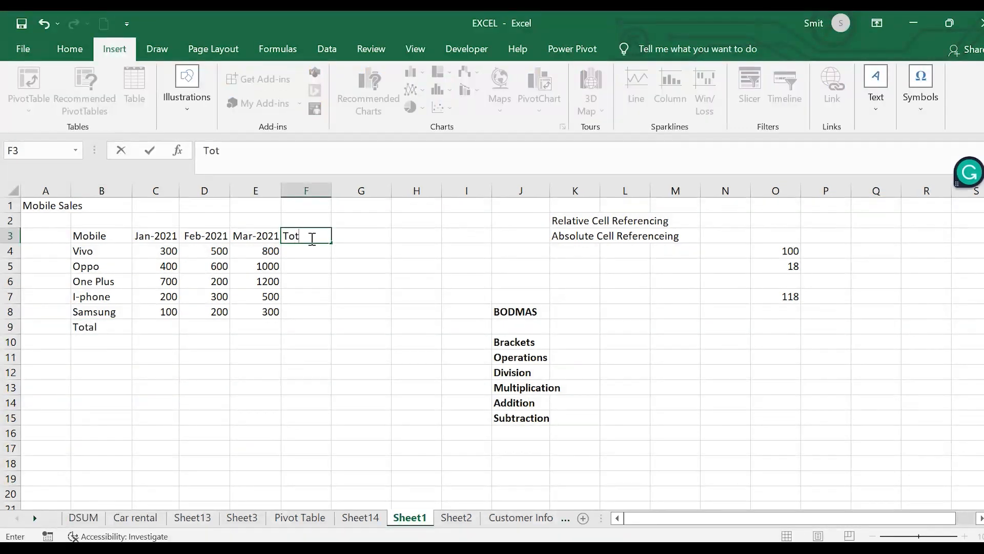
pyautogui.write('al')
# Total the Jan-2021 sales in C9 by adding the cells individually with =C4+C5+C6+C7+C8
pyautogui.click(151, 325)
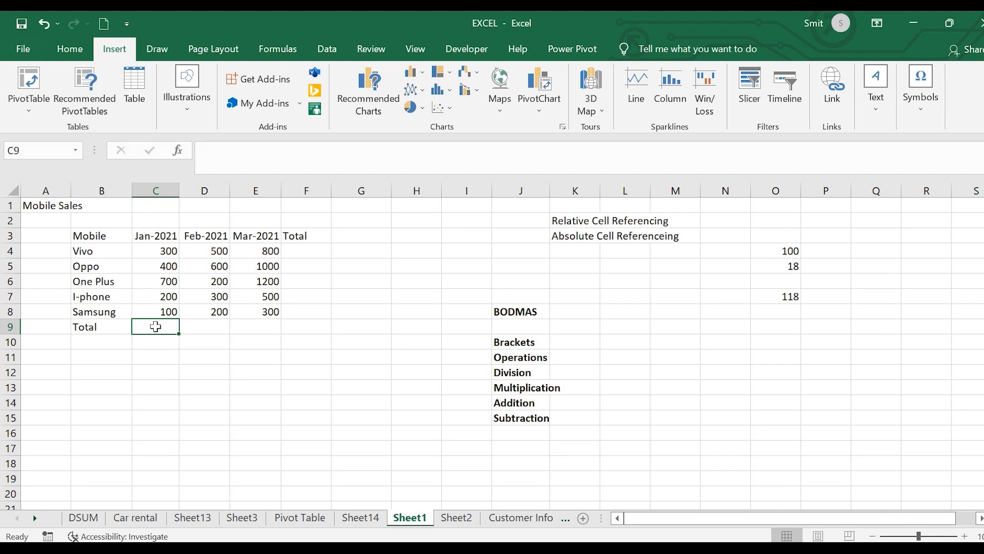
pyautogui.write('=')
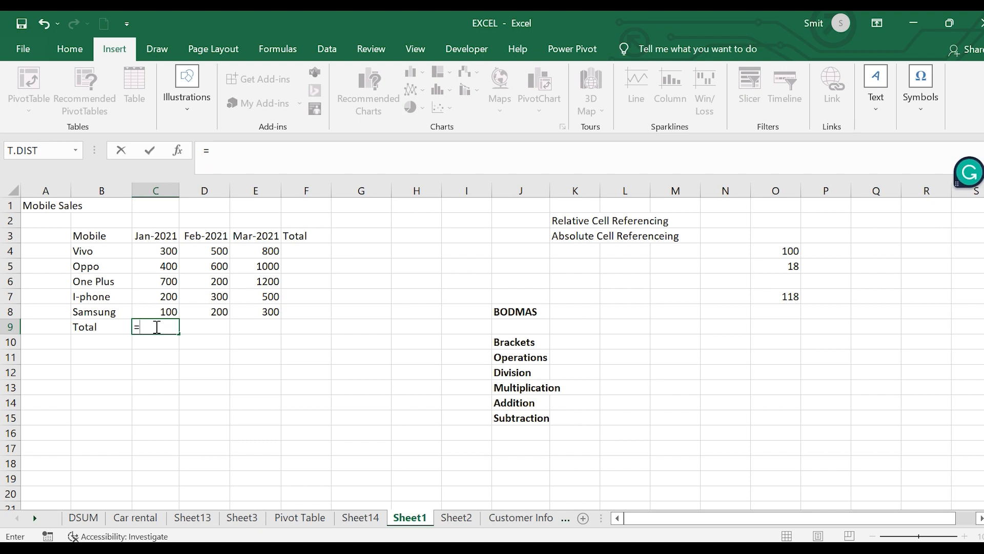
pyautogui.click(159, 254)
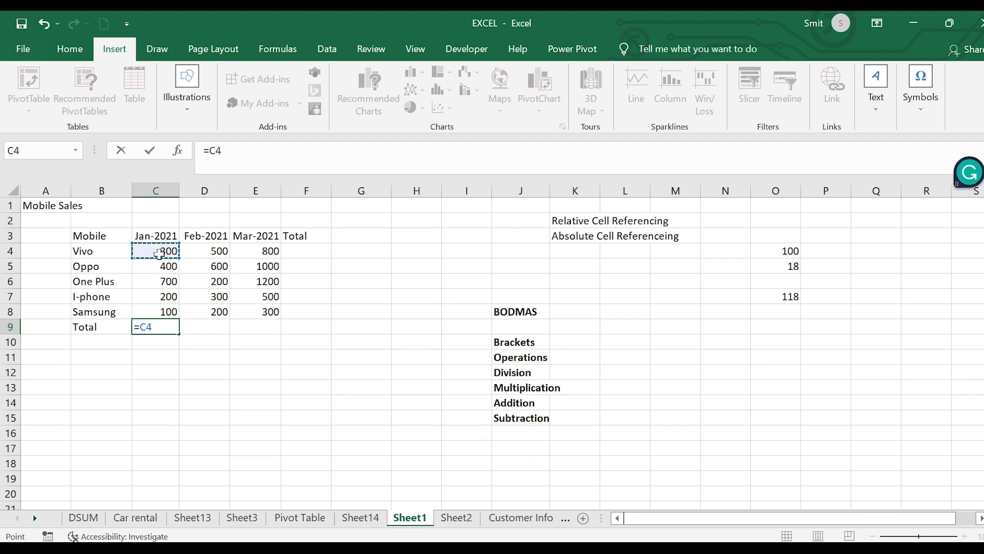
pyautogui.write('+')
pyautogui.click(163, 266)
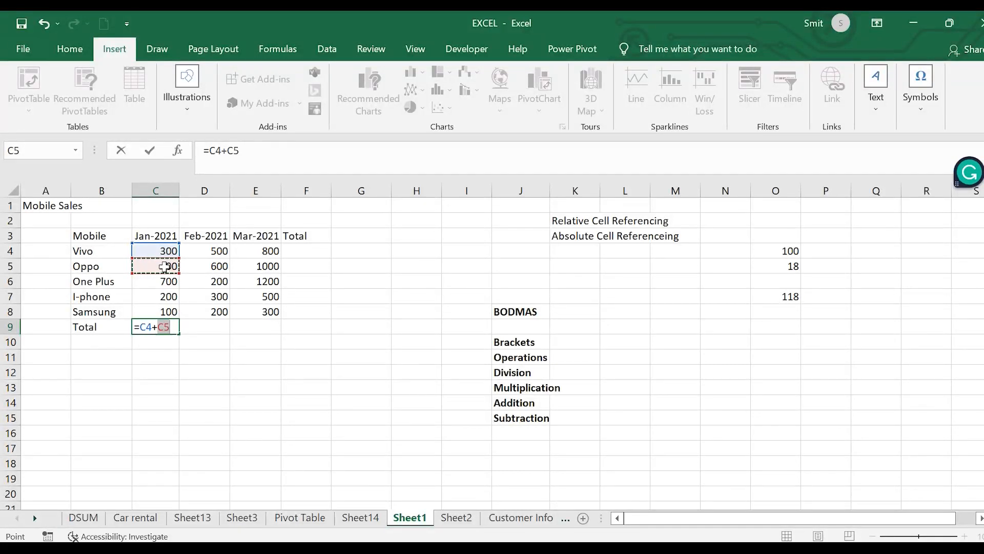
pyautogui.write('+')
pyautogui.click(167, 285)
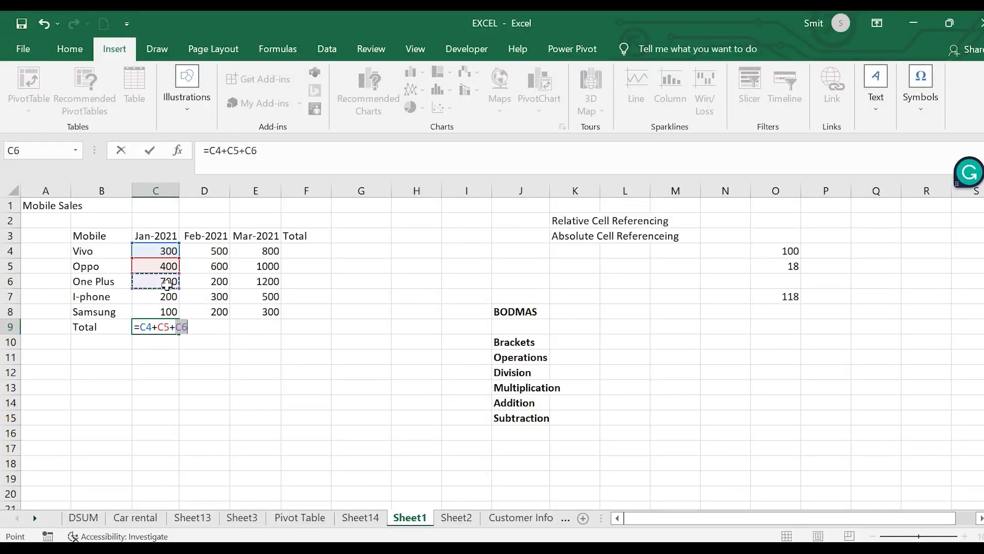
pyautogui.write('+')
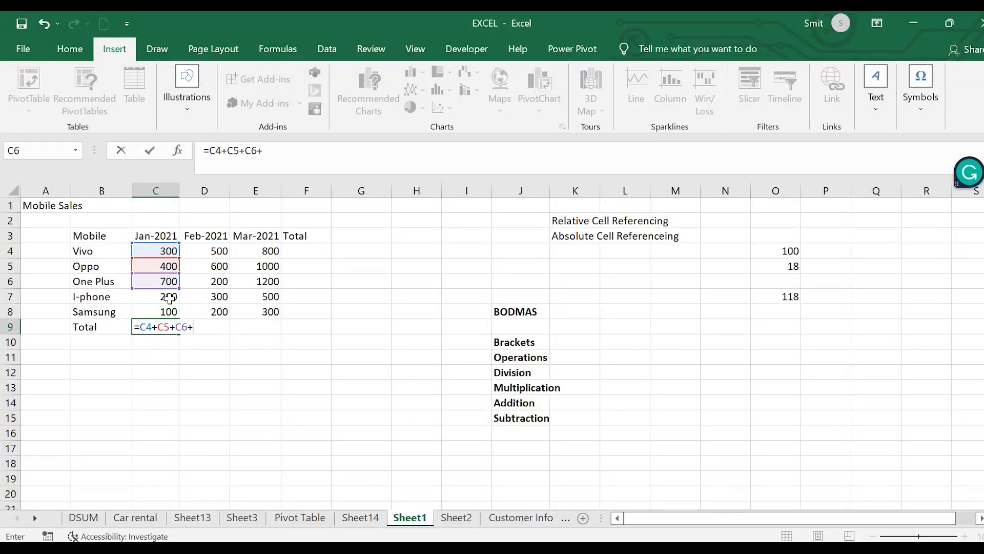
pyautogui.click(169, 297)
pyautogui.write('+')
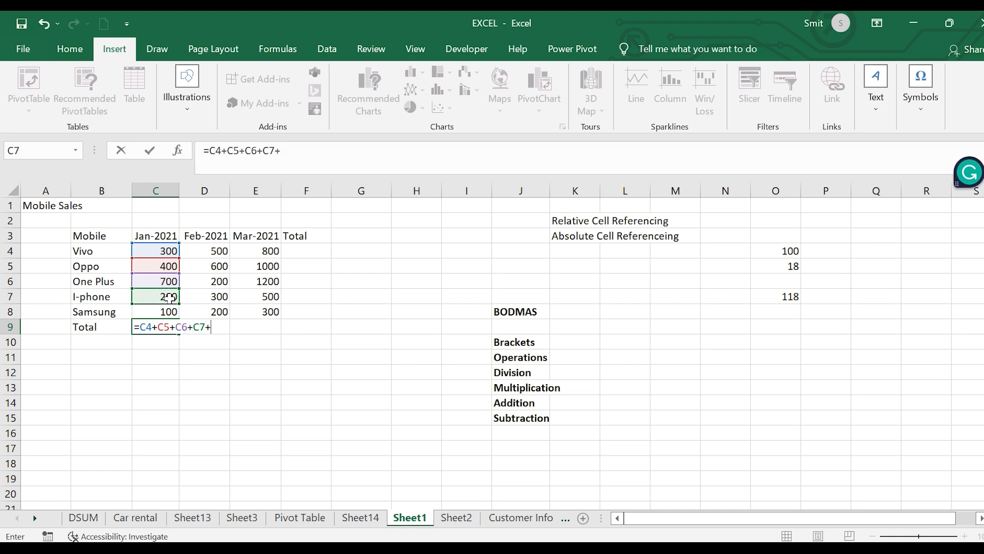
pyautogui.click(172, 311)
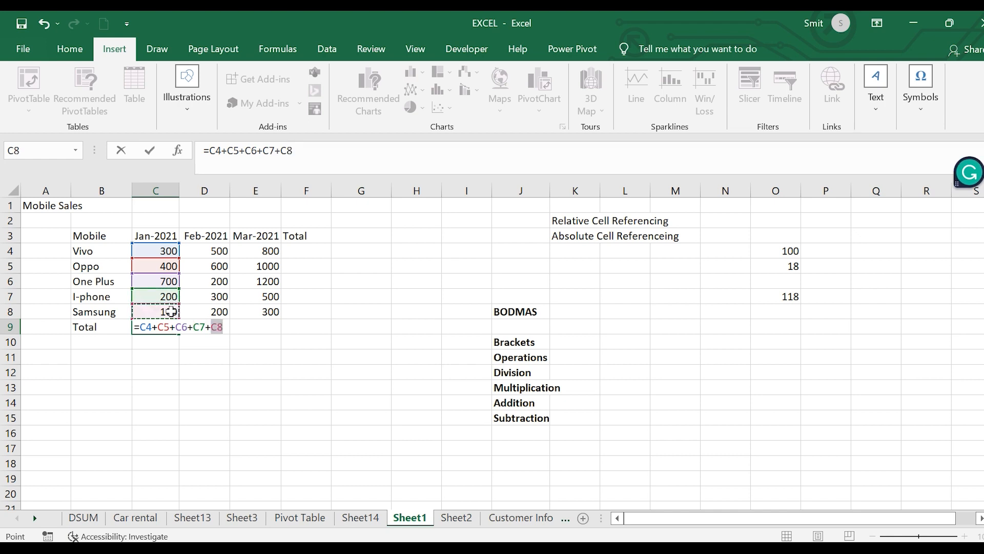
pyautogui.press('Return')
# Replace the formula in C9 with =SUM(C4:C8) and close the Help pane
pyautogui.click(167, 326)
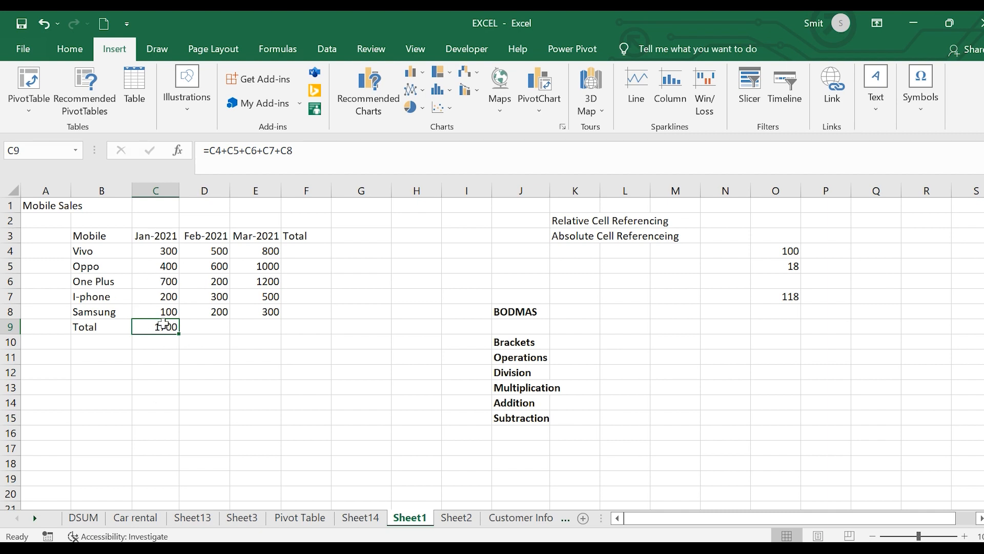
pyautogui.write('=')
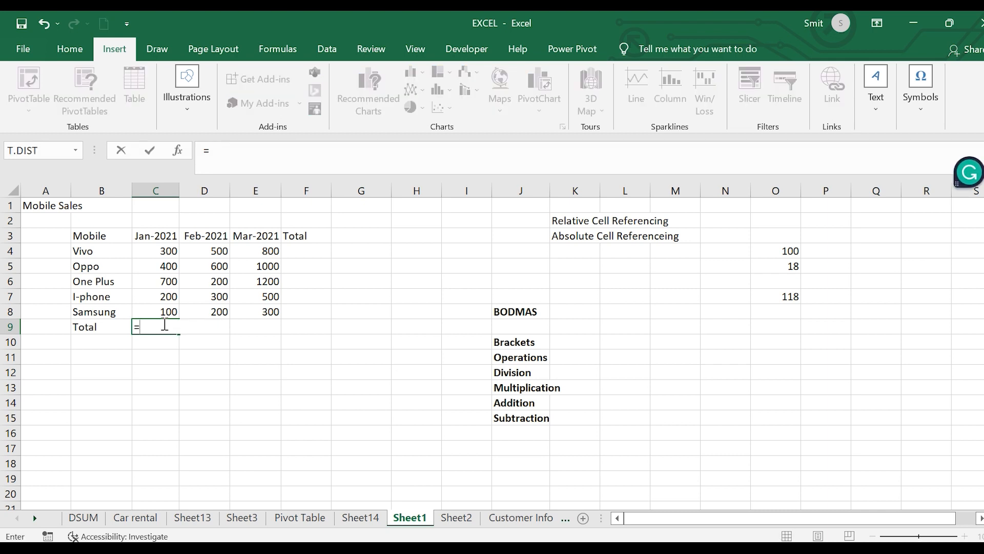
pyautogui.write('sum')
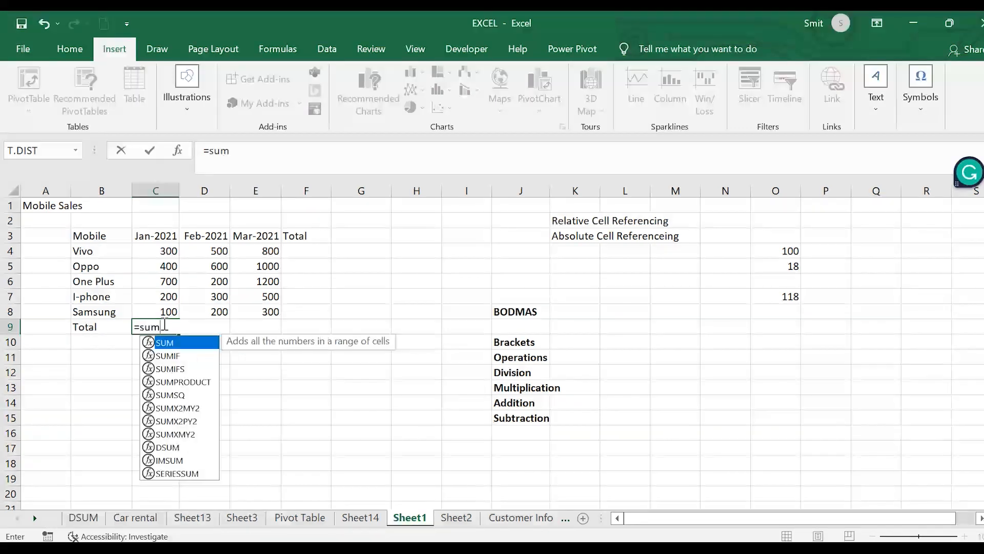
pyautogui.doubleClick(165, 342)
pyautogui.click(165, 342)
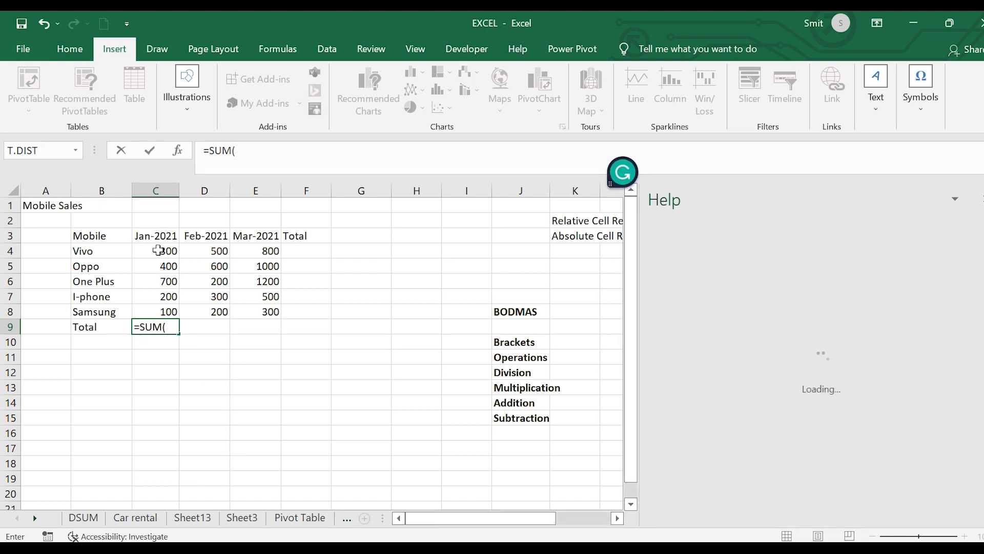
pyautogui.moveTo(160, 250); pyautogui.dragTo(169, 316)
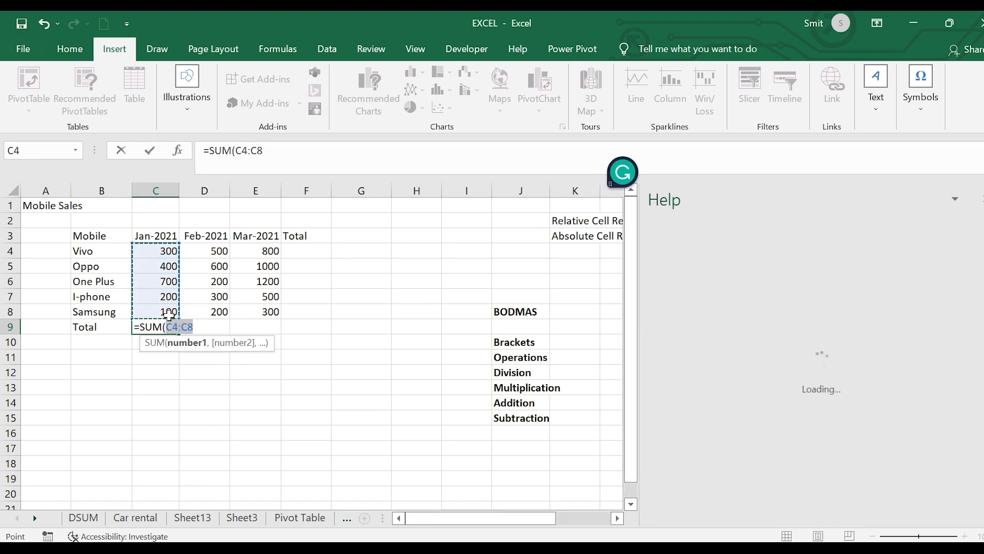
pyautogui.write(')')
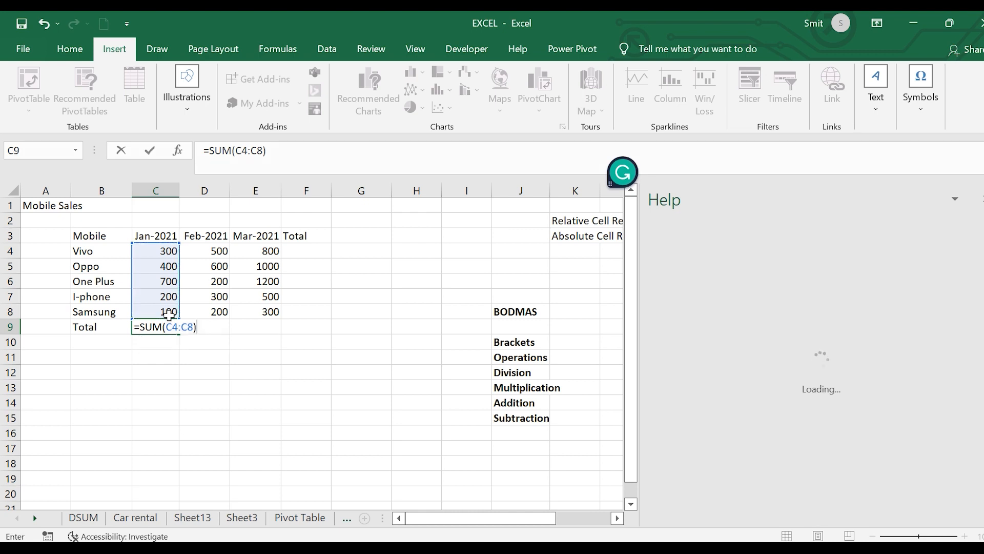
pyautogui.press('Return')
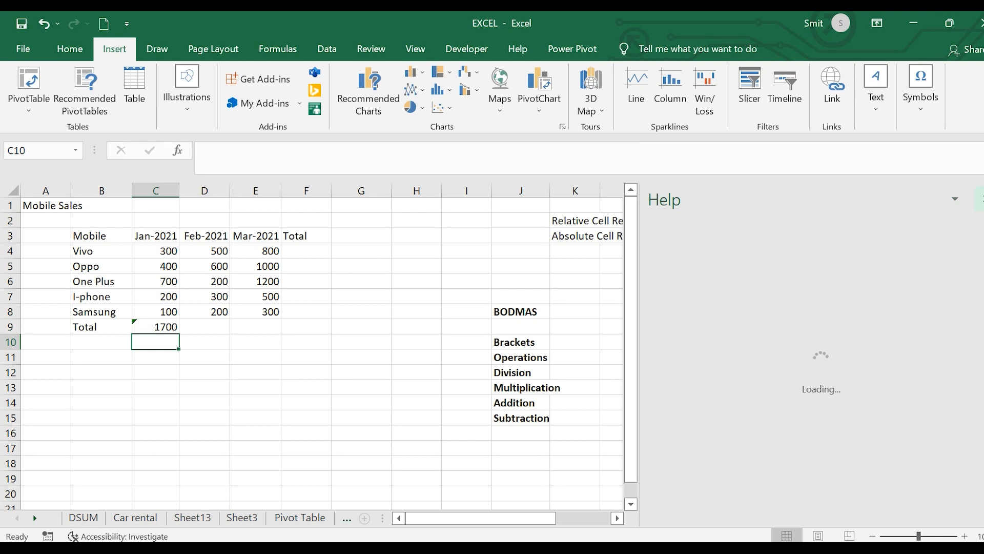
pyautogui.click(980, 200)
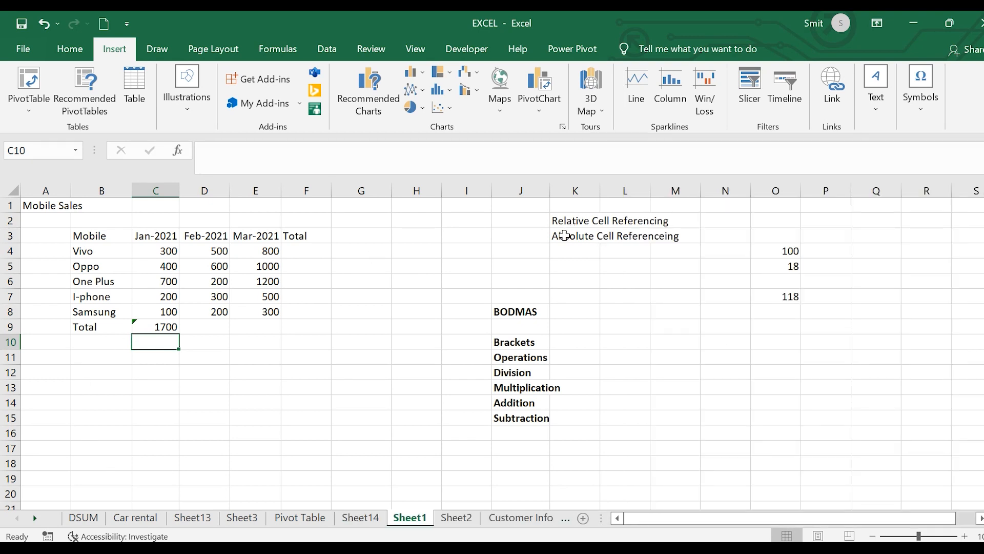
# Make the Relative Cell Referencing and Absolute Cell Referenceing headings in K2 and K3 bold
pyautogui.click(570, 220)
pyautogui.click(648, 224)
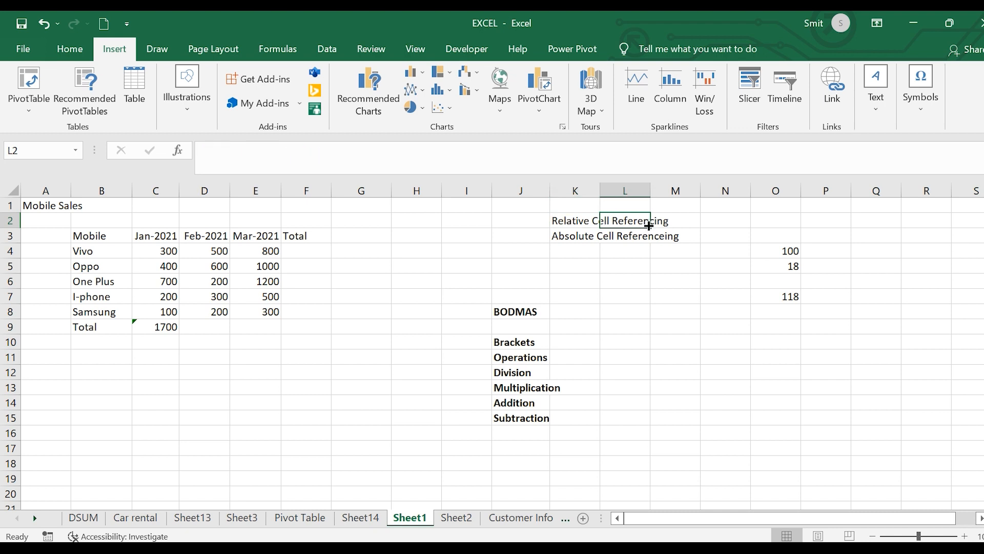
pyautogui.moveTo(567, 220); pyautogui.dragTo(692, 221)
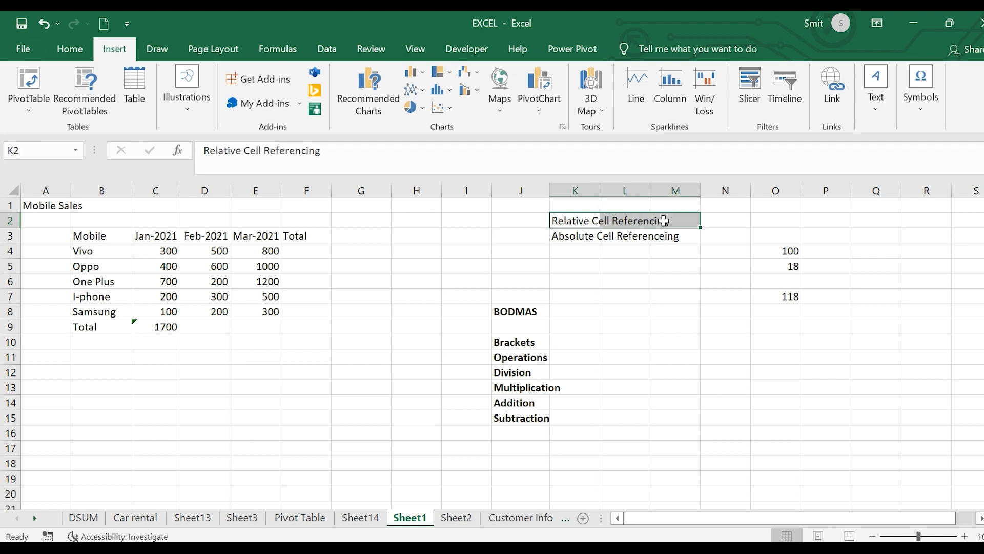
pyautogui.click(64, 50)
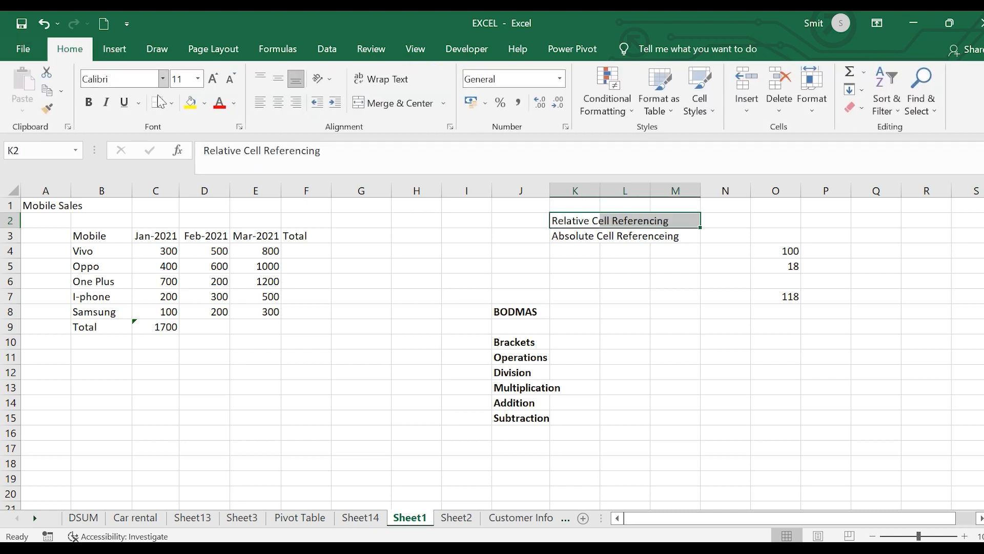
pyautogui.click(98, 108)
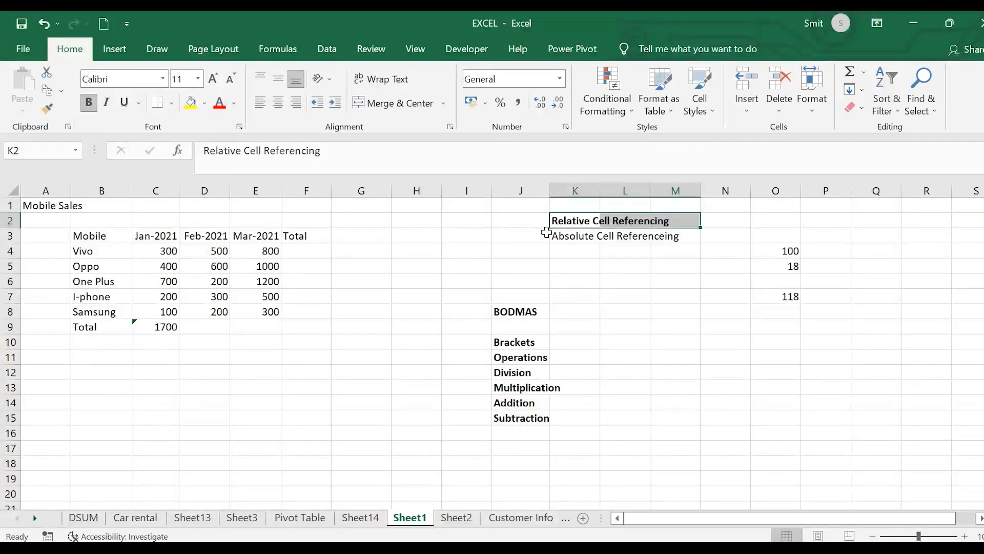
pyautogui.click(546, 235)
pyautogui.moveTo(688, 235); pyautogui.dragTo(693, 235)
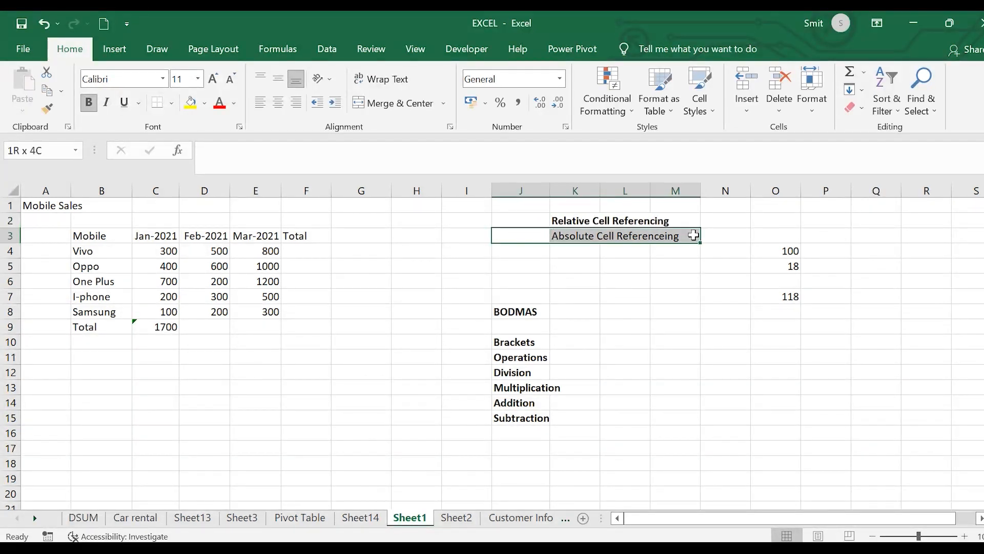
pyautogui.click(90, 104)
pyautogui.click(297, 378)
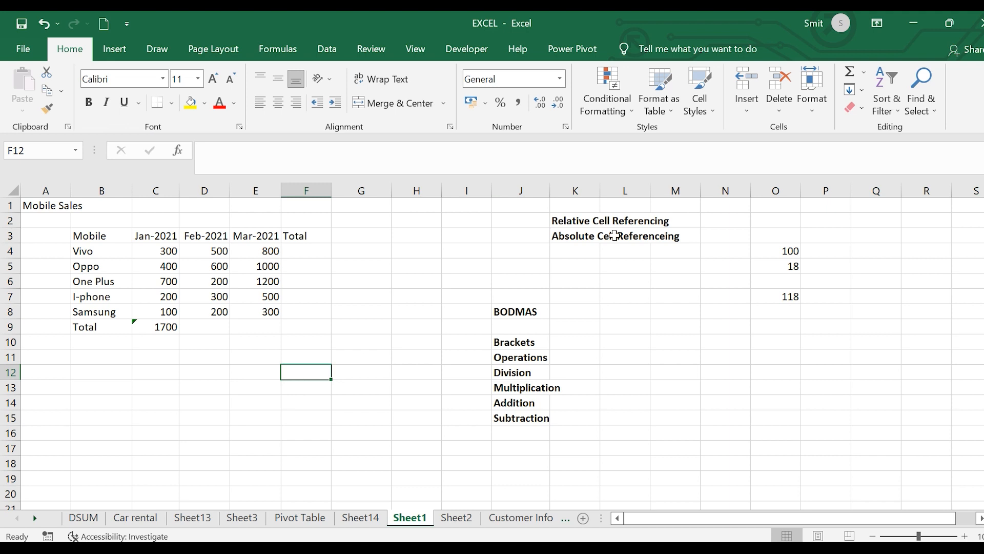
# Fill the Jan-2021 SUM formula from C9 across to D9 and E9 for Feb-2021 and Mar-2021
pyautogui.click(155, 326)
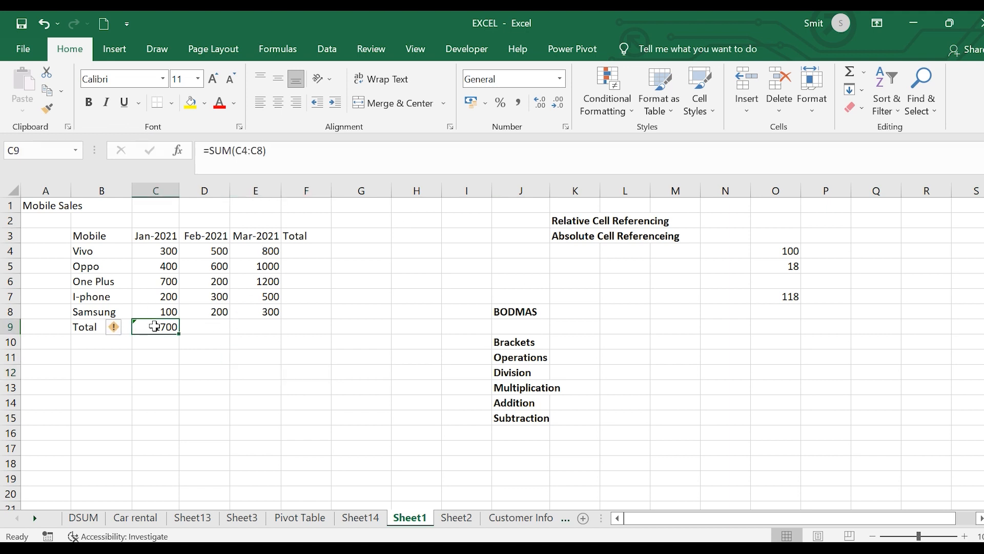
pyautogui.moveTo(180, 335); pyautogui.dragTo(276, 337)
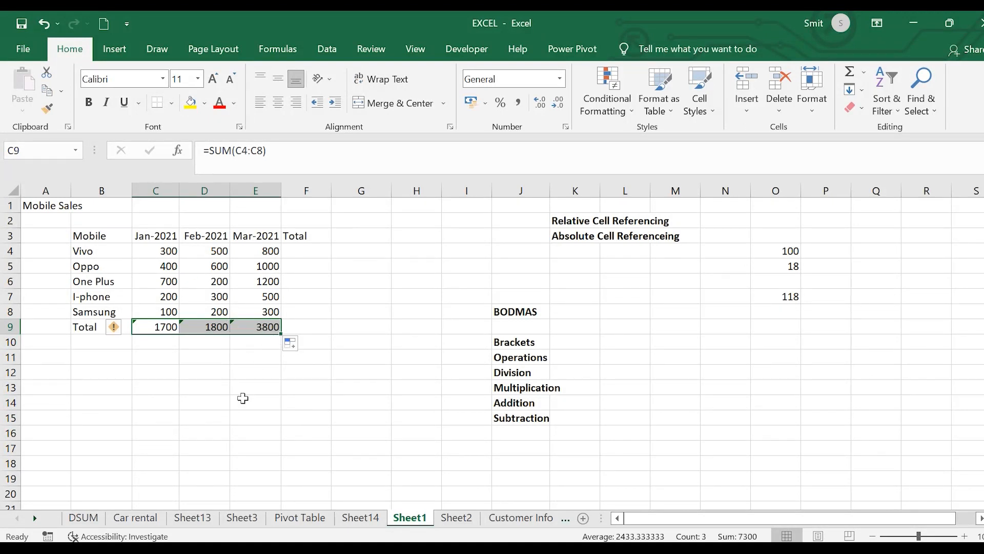
# Compare the SUM formulas behind the Jan-2021 and Feb-2021 totals in C9 and D9
pyautogui.click(196, 373)
pyautogui.click(158, 329)
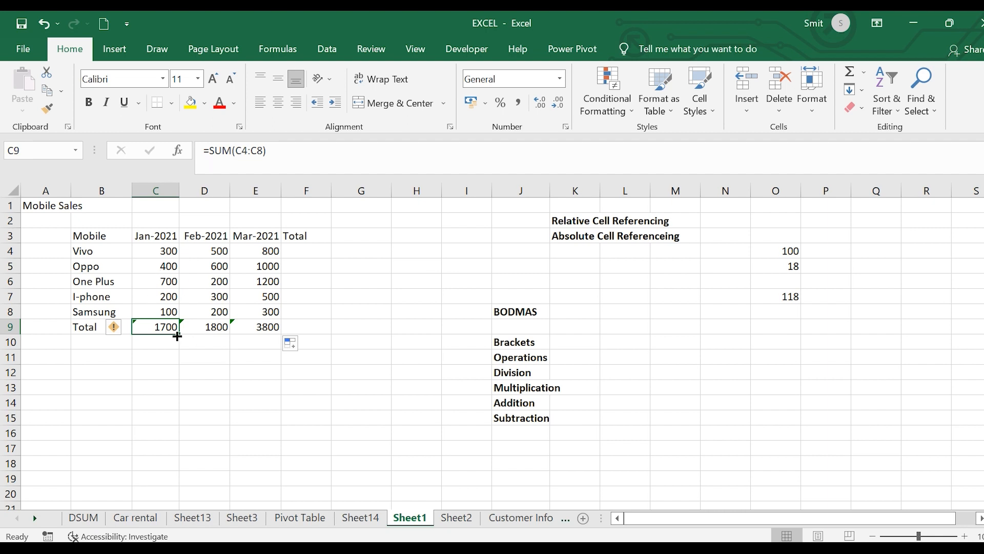
pyautogui.click(205, 334)
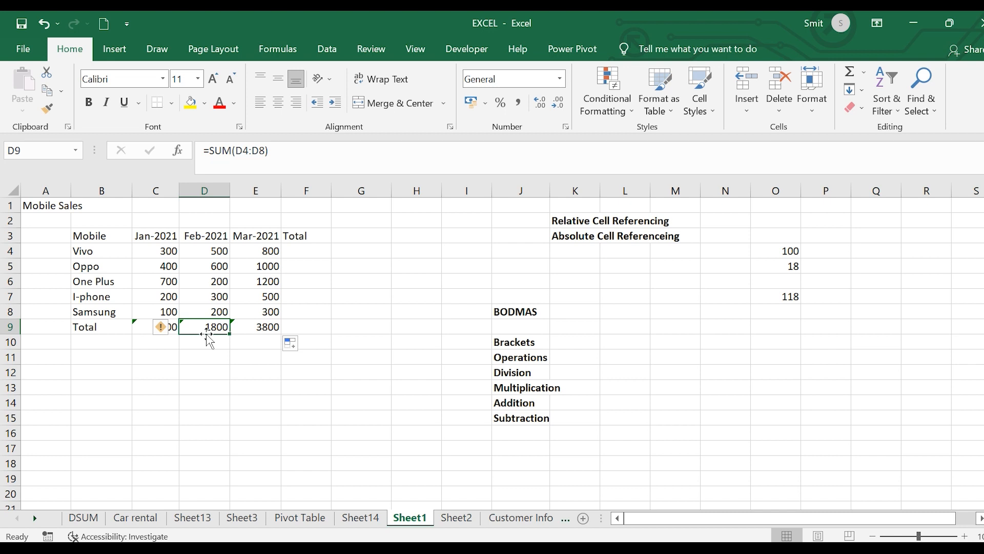
# Total the Vivo row in F4 with =SUM(C4:E4) and fill the formula down to F8 for the other mobiles
pyautogui.click(318, 247)
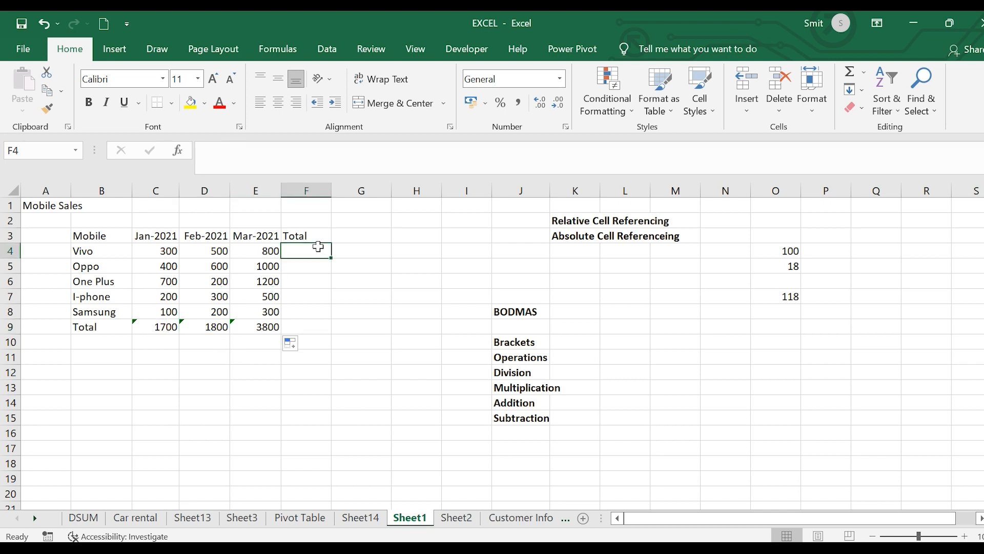
pyautogui.write('=sum')
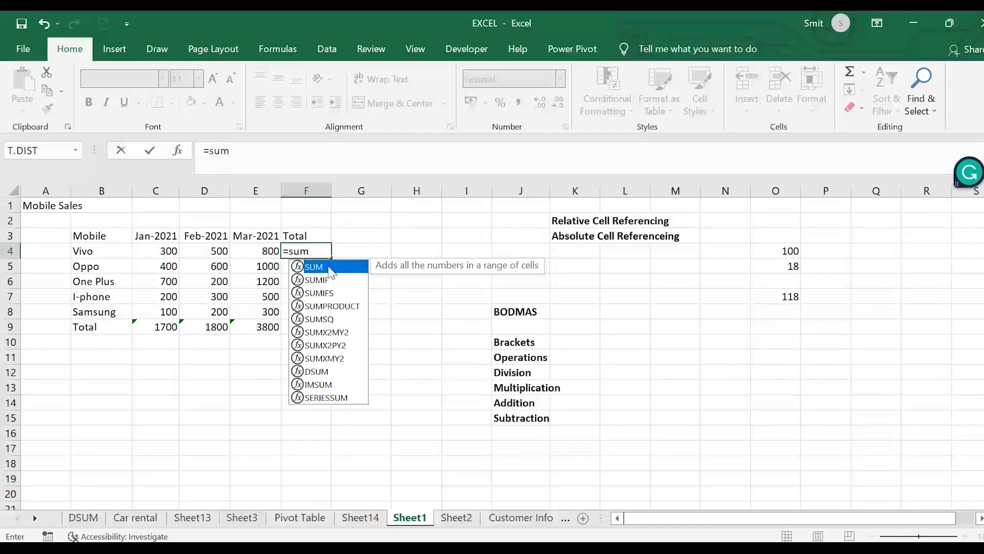
pyautogui.doubleClick(328, 267)
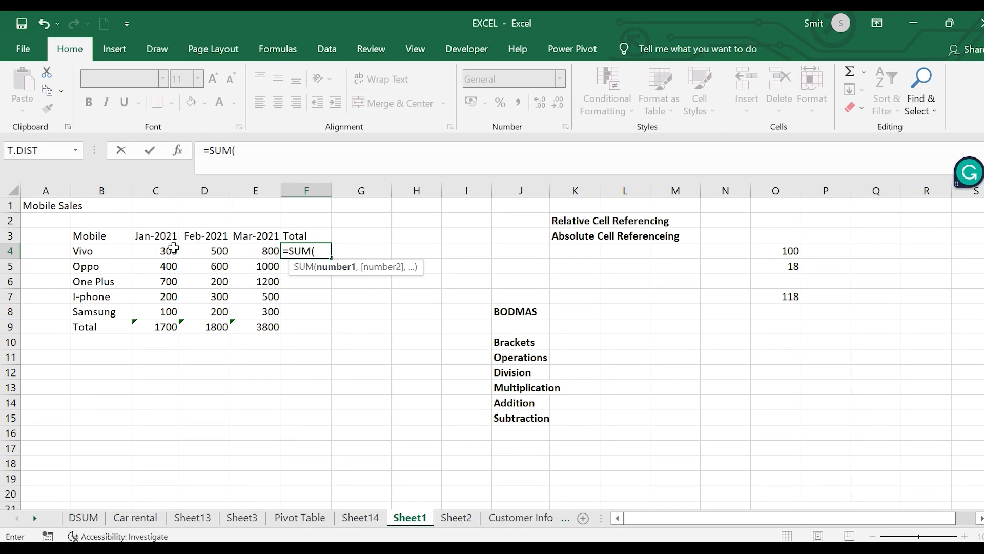
pyautogui.moveTo(169, 251); pyautogui.dragTo(264, 257)
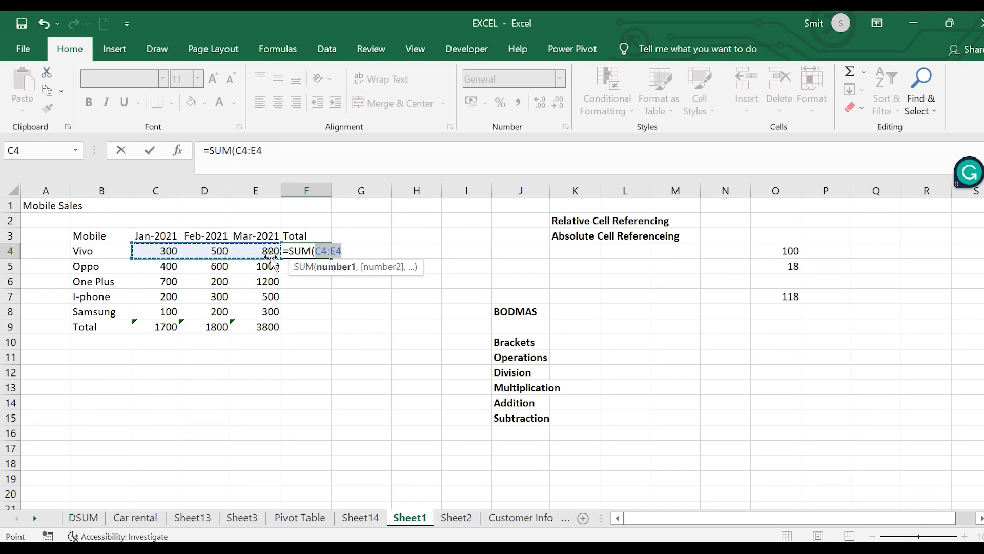
pyautogui.write(')')
pyautogui.press('Return')
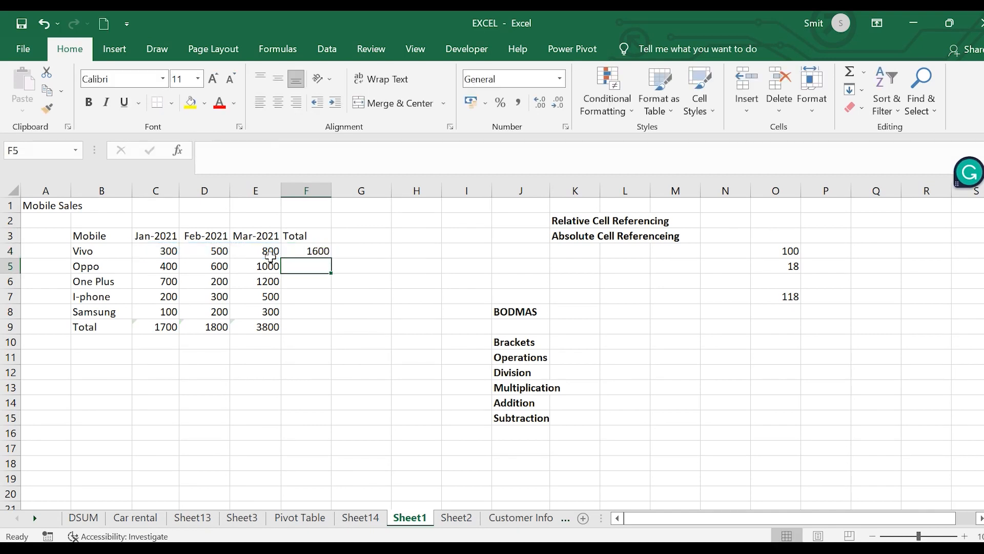
pyautogui.click(317, 252)
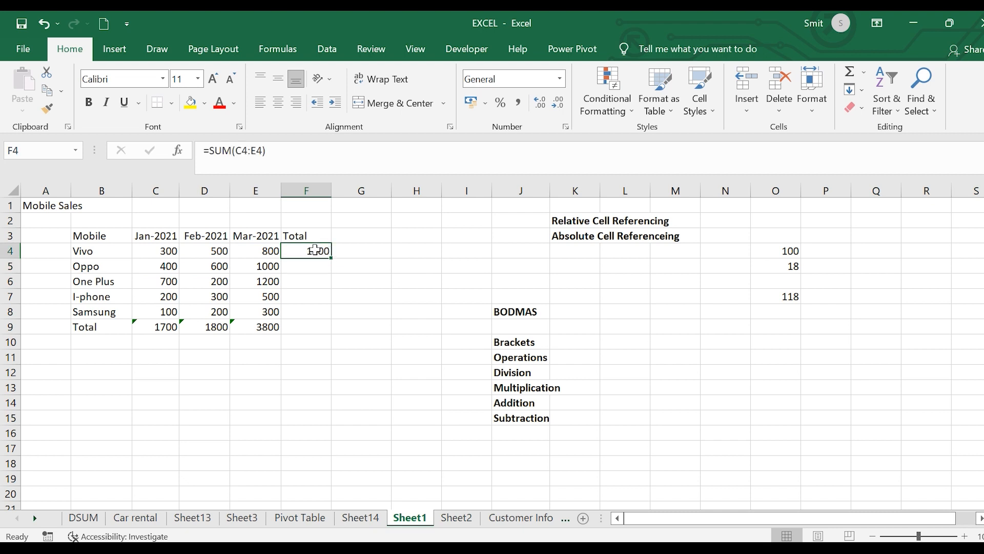
pyautogui.moveTo(332, 259); pyautogui.dragTo(334, 321)
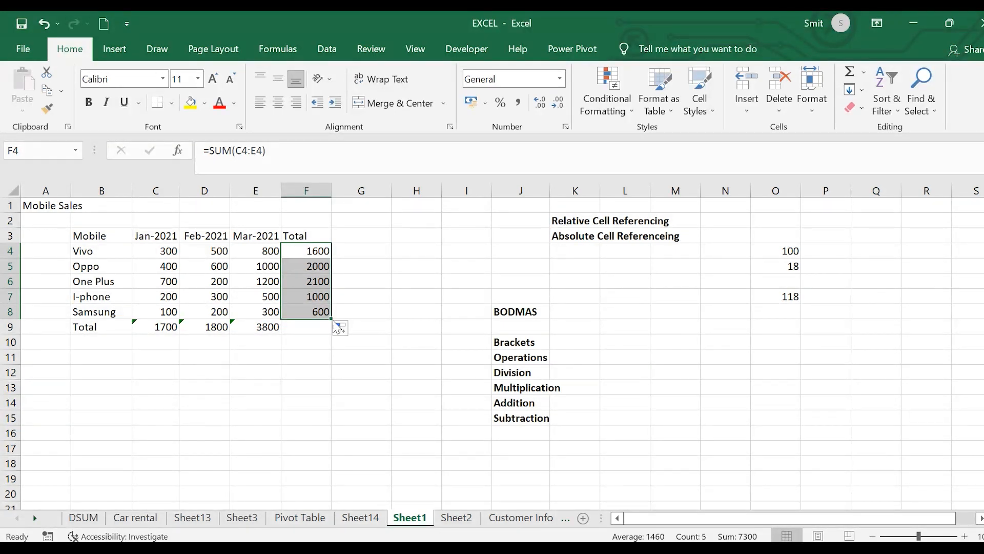
# Inspect how the row references shift in the filled Total formulas in F4, F5 and F6
pyautogui.click(306, 266)
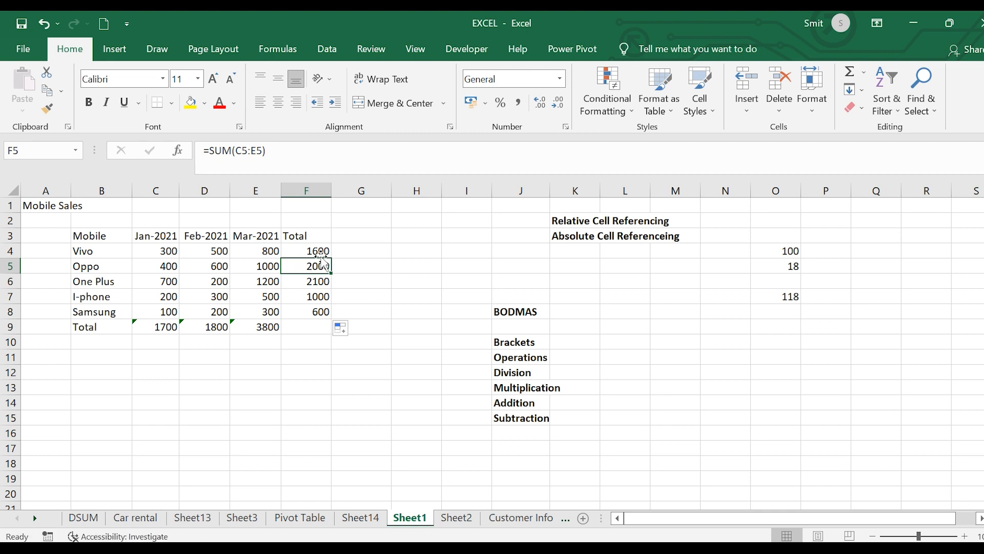
pyautogui.click(322, 252)
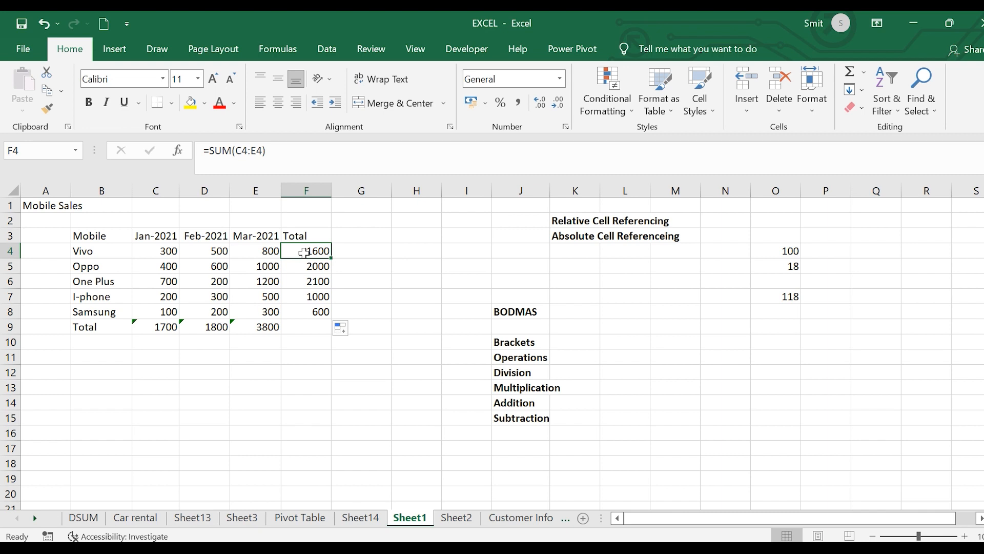
pyautogui.click(305, 264)
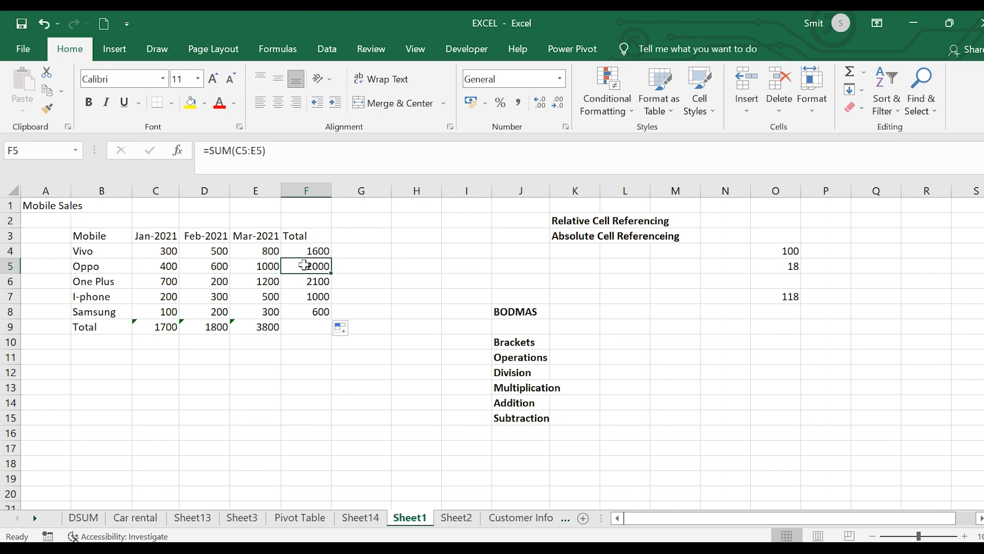
pyautogui.click(307, 284)
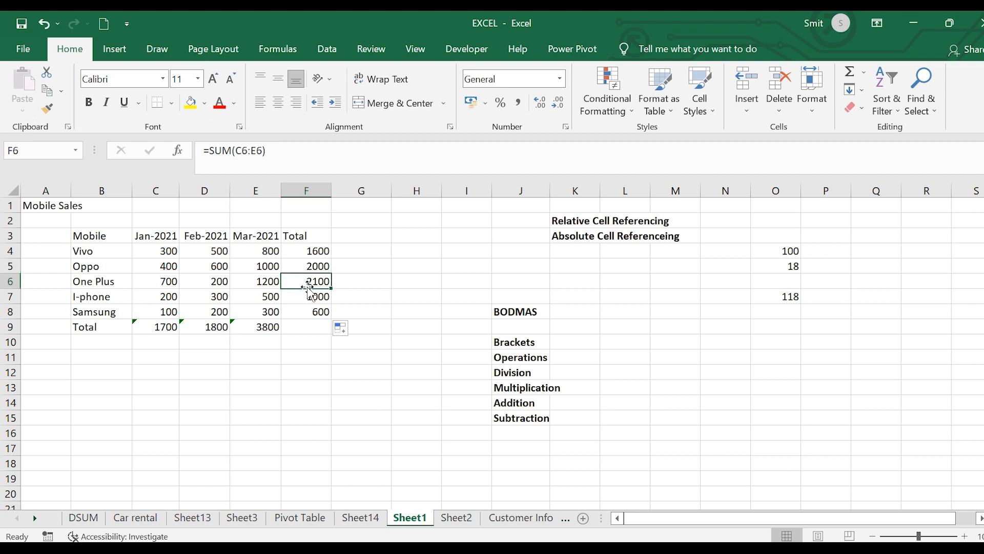
pyautogui.click(320, 265)
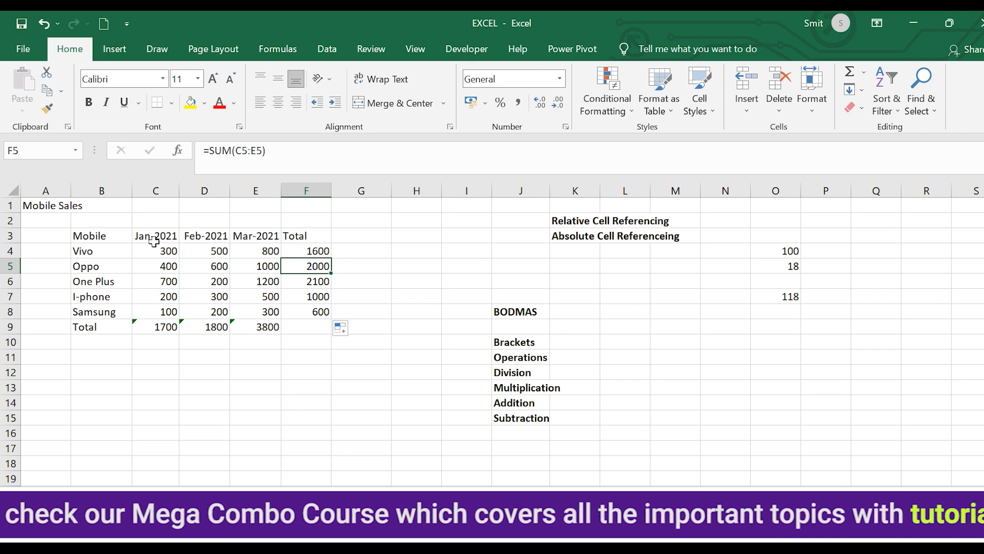
# Enter the label GST in B10, directly below the Total label
pyautogui.click(137, 344)
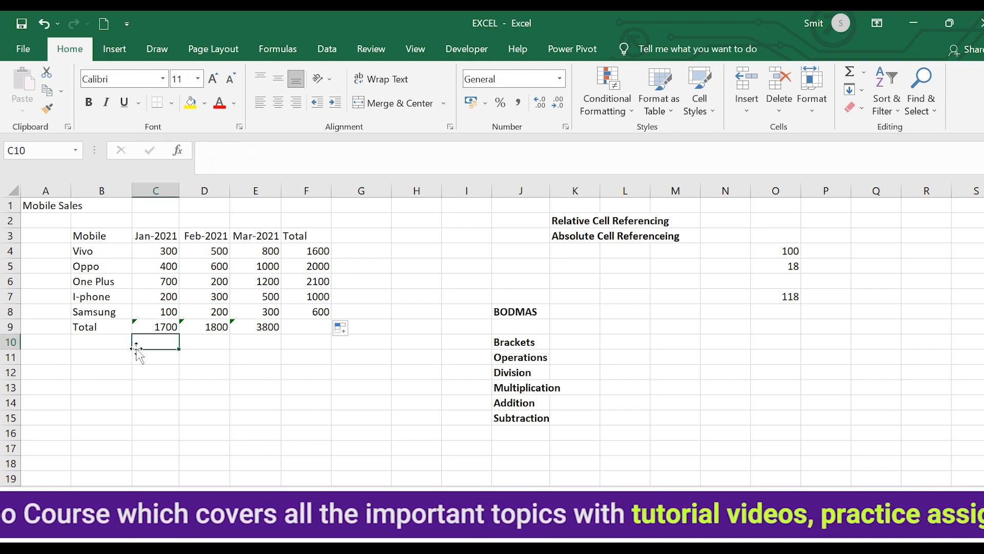
pyautogui.click(113, 353)
pyautogui.click(109, 343)
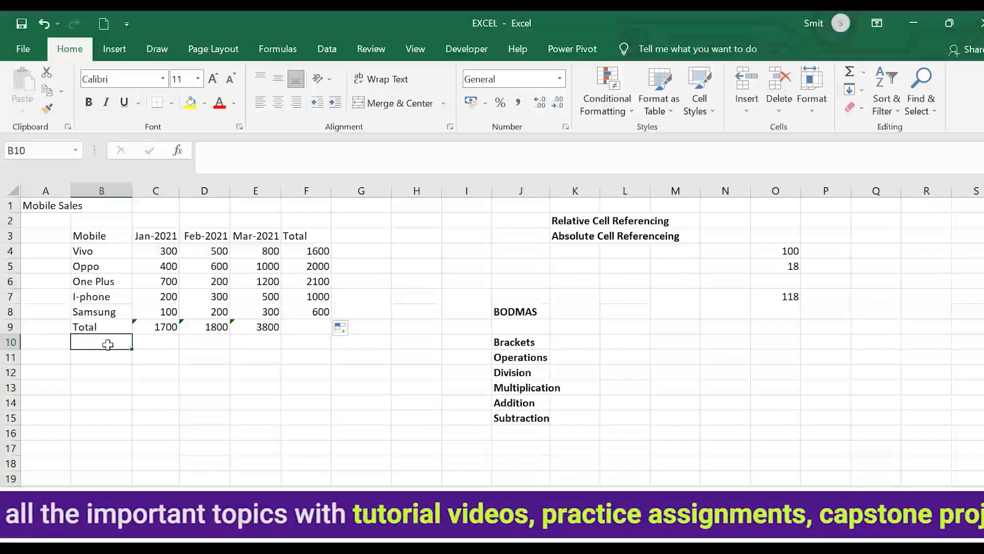
pyautogui.doubleClick(110, 345)
pyautogui.write('GST')
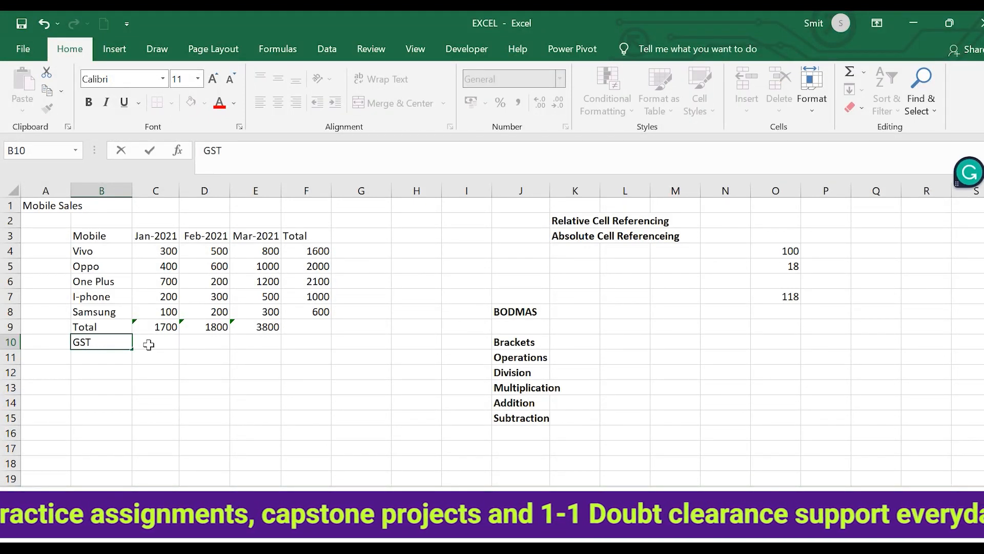
pyautogui.click(149, 345)
pyautogui.click(107, 344)
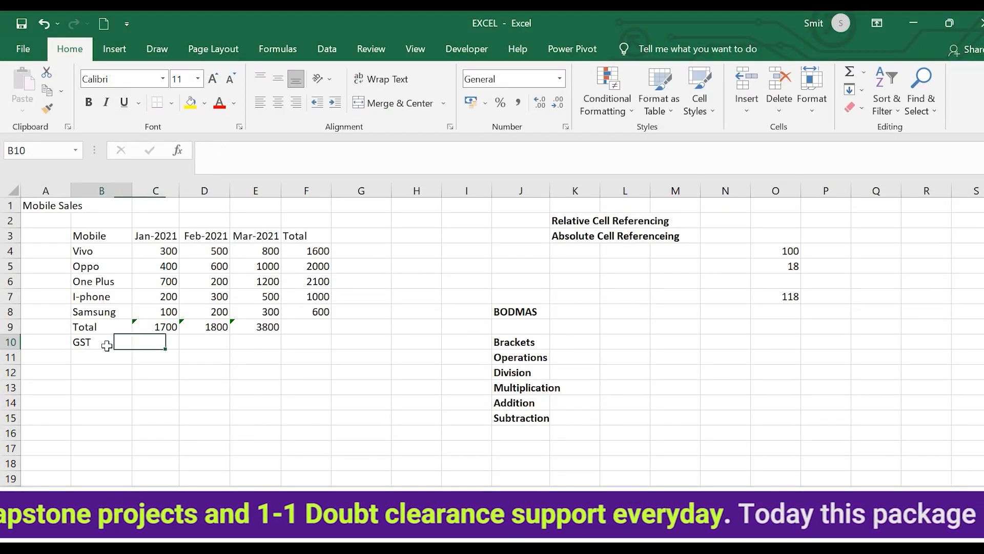
pyautogui.click(53, 346)
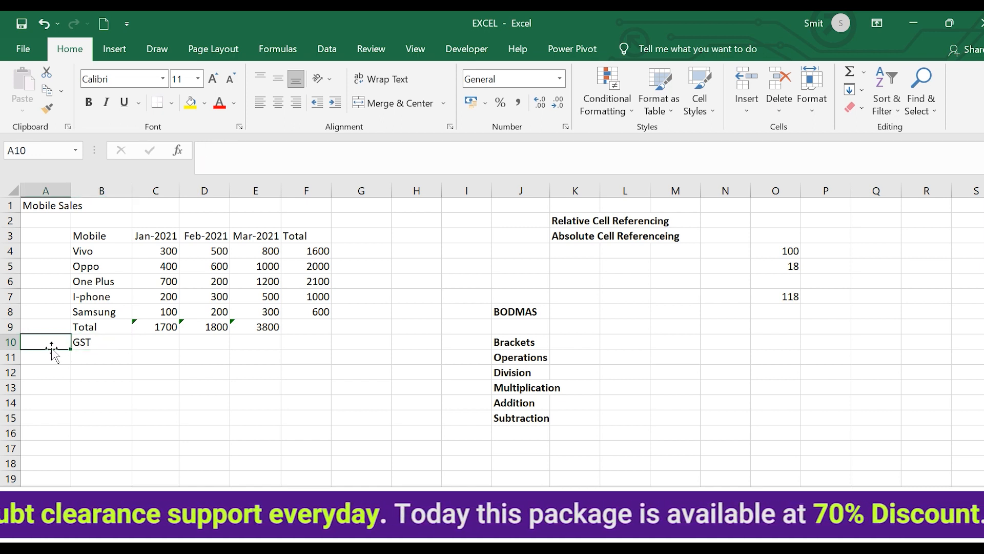
# Extend the label in B10 to read GST=18%
pyautogui.click(110, 343)
pyautogui.doubleClick(112, 343)
pyautogui.write('=18')
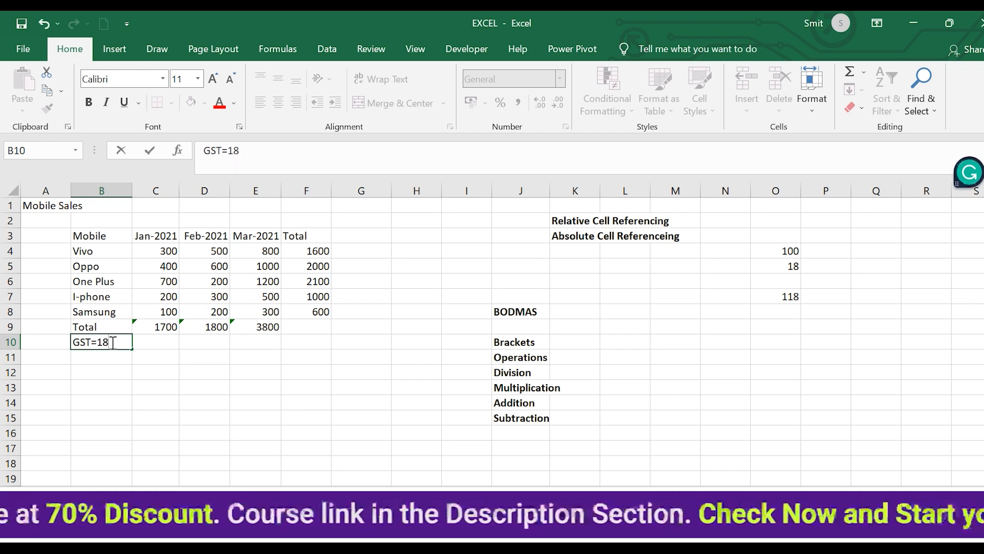
pyautogui.write('%')
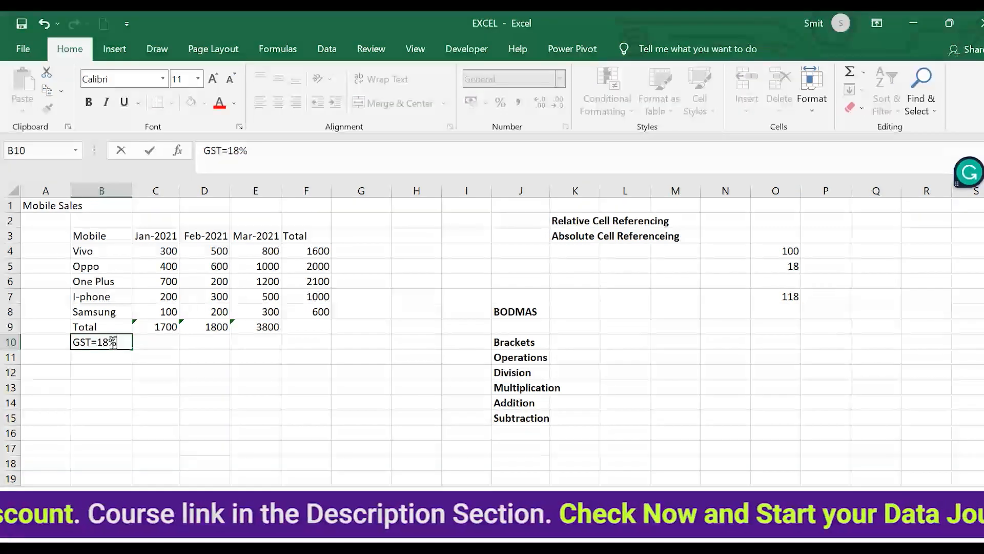
pyautogui.click(219, 370)
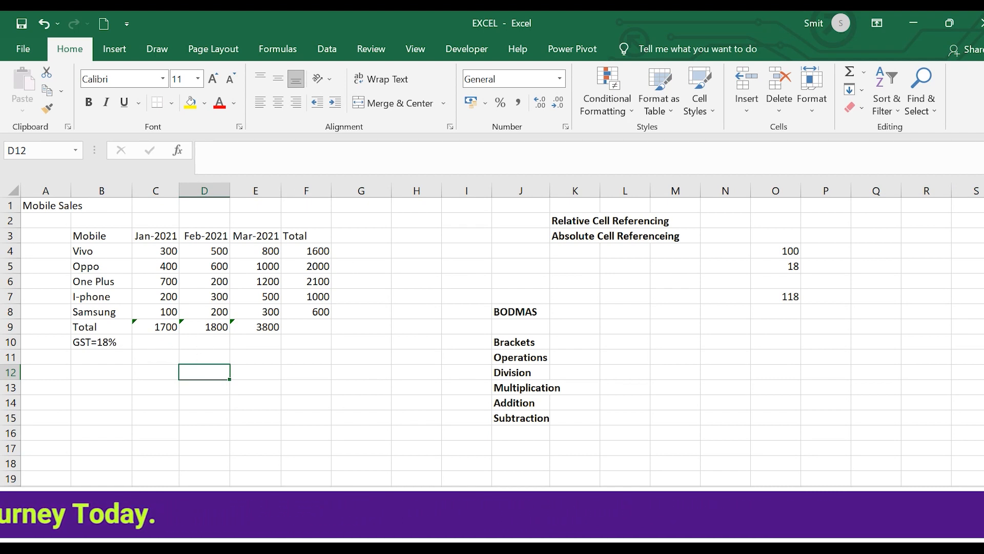
# Replace the content of B10 with the plain GST rate 18
pyautogui.click(80, 342)
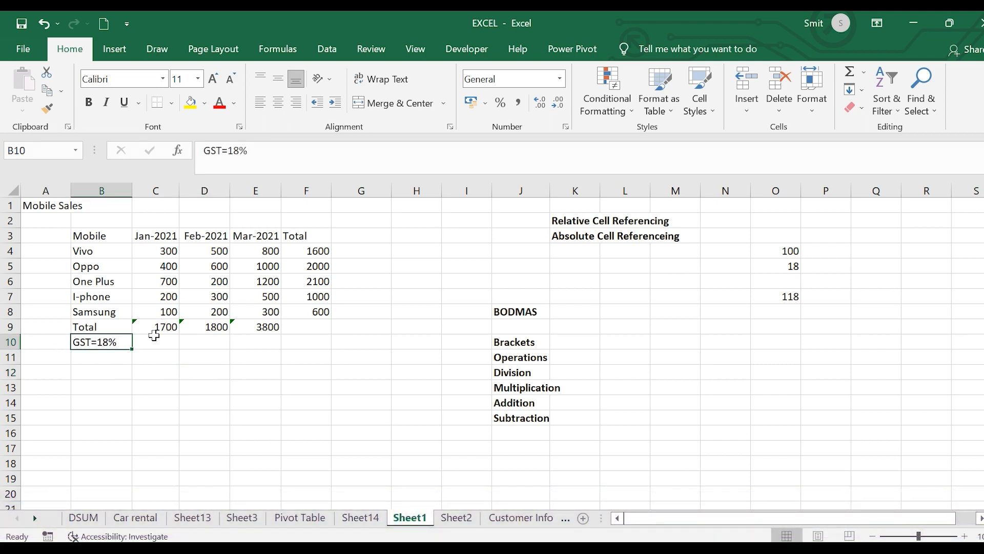
pyautogui.write('18')
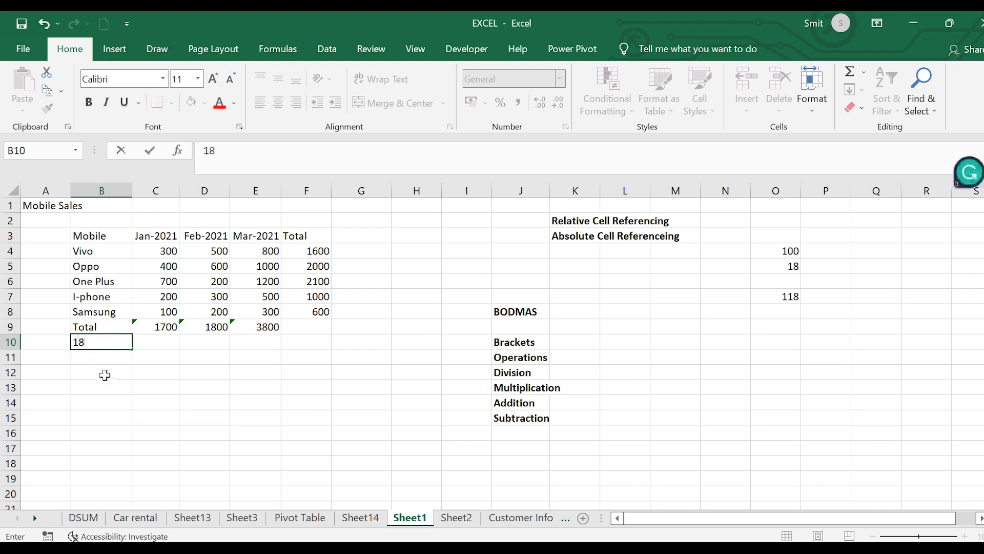
pyautogui.click(103, 373)
pyautogui.click(104, 346)
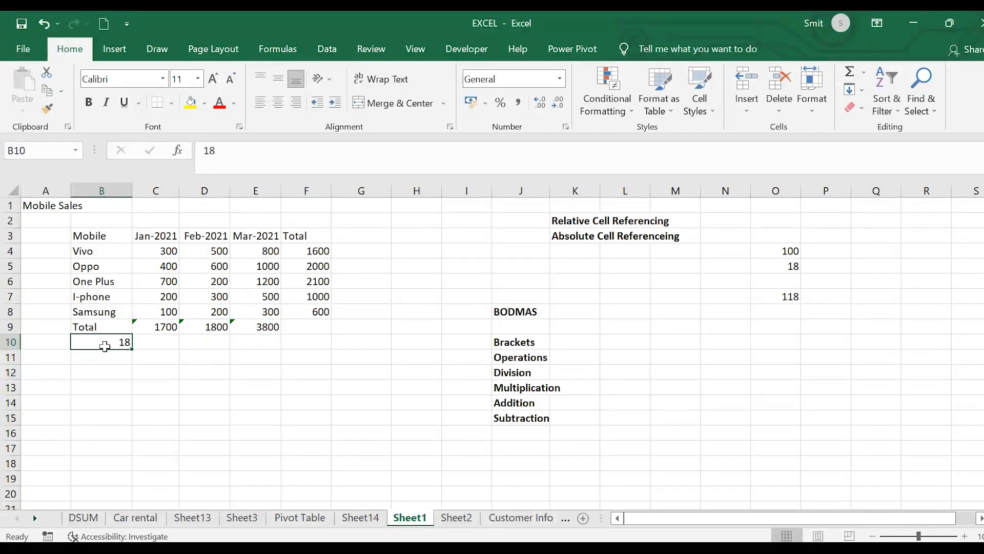
# Label the rate by entering GST in capitals in A10
pyautogui.click(50, 346)
pyautogui.write('gst')
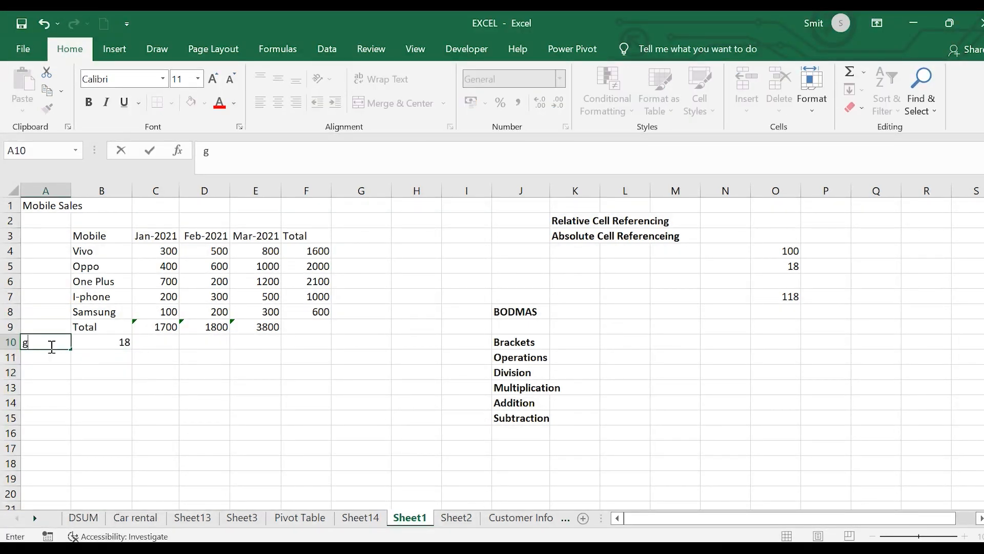
pyautogui.press('BackSpace')
pyautogui.press('BackSpace')
pyautogui.press('BackSpace')
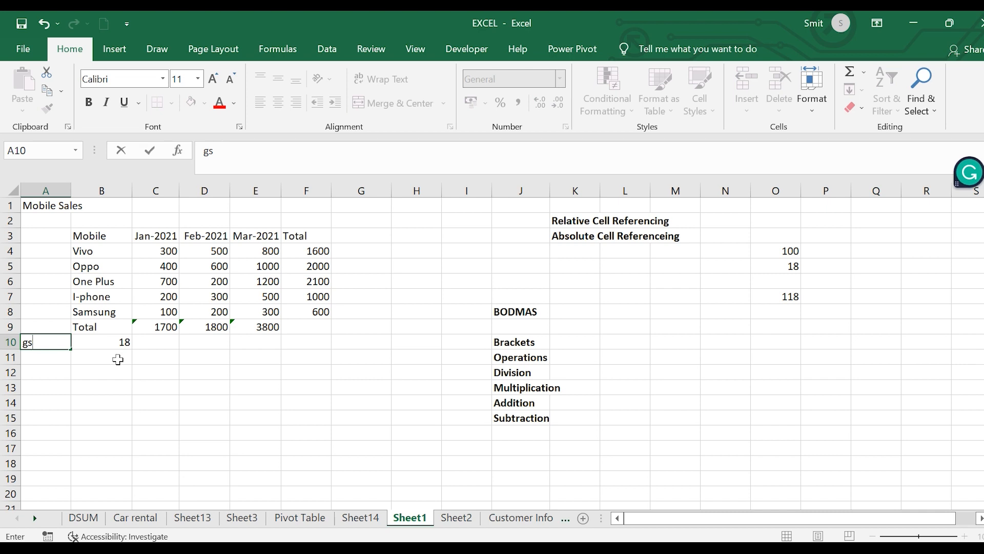
pyautogui.write('GSYT')
pyautogui.press('BackSpace')
pyautogui.press('BackSpace')
pyautogui.write('T')
pyautogui.click(224, 382)
# Calculate the GST on the Jan-2021 total in C10 with the formula =C9*B10/100
pyautogui.click(152, 343)
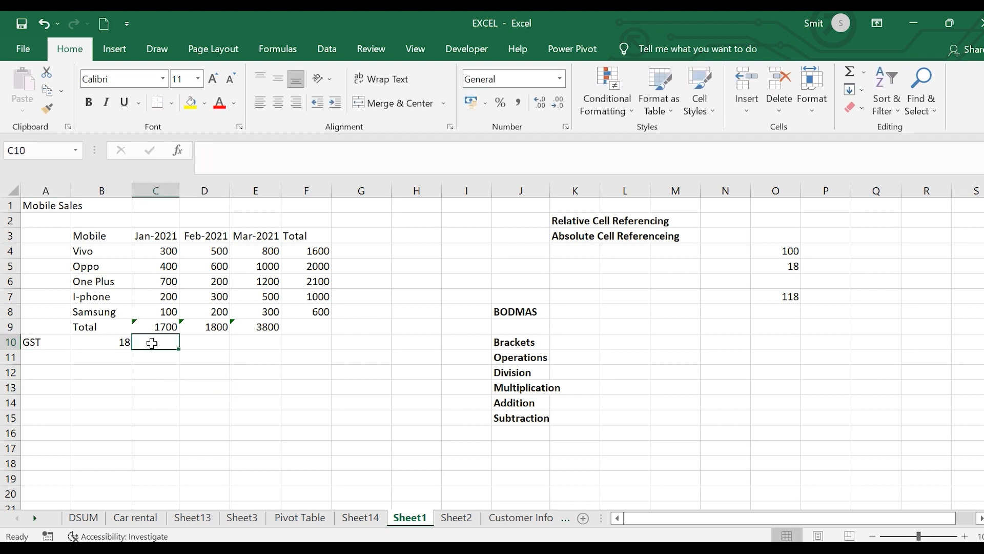
pyautogui.click(163, 328)
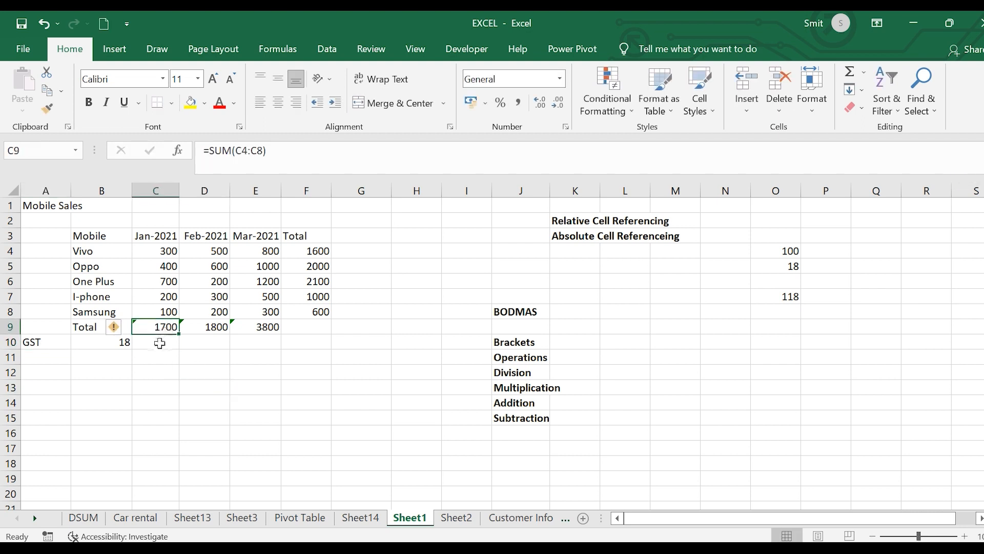
pyautogui.click(159, 343)
pyautogui.write('=')
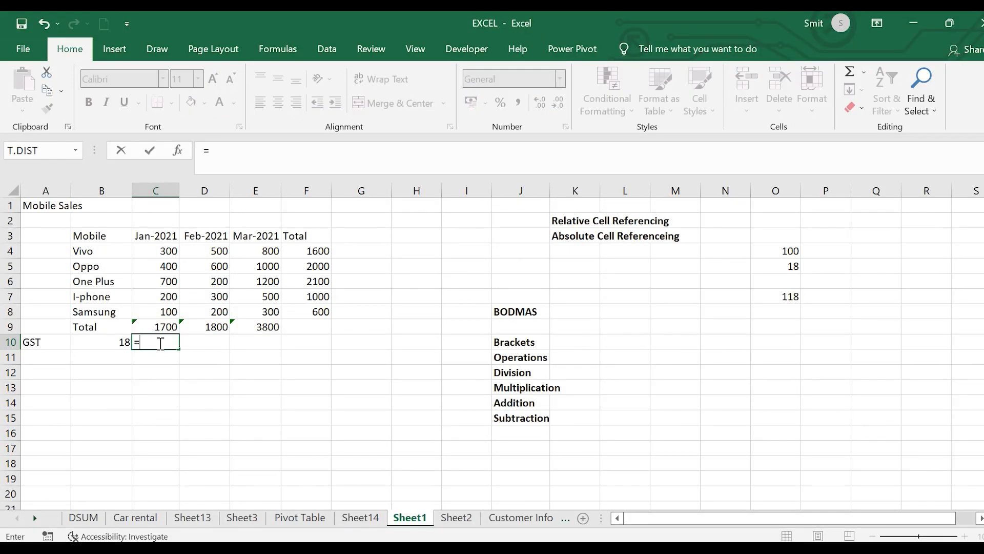
pyautogui.click(163, 328)
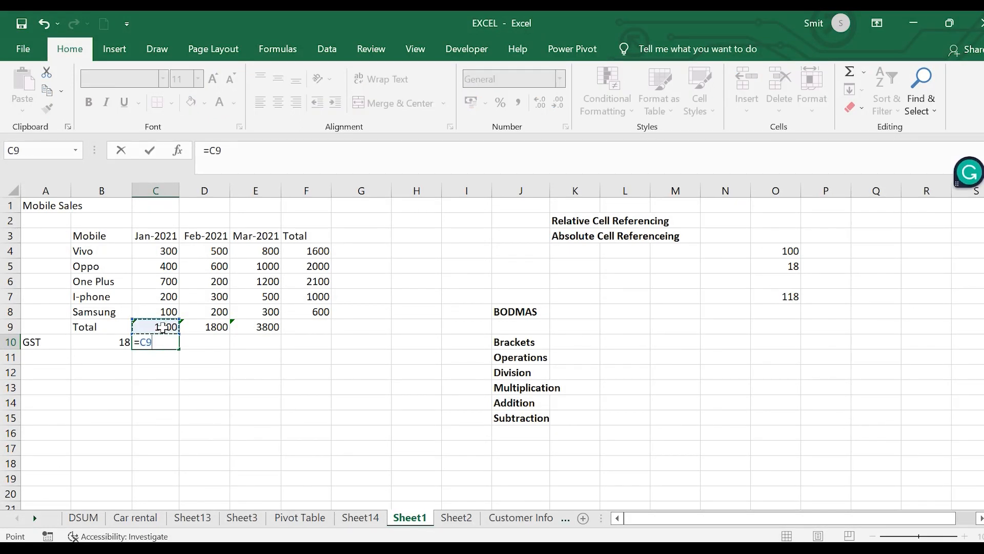
pyautogui.write('*')
pyautogui.click(124, 343)
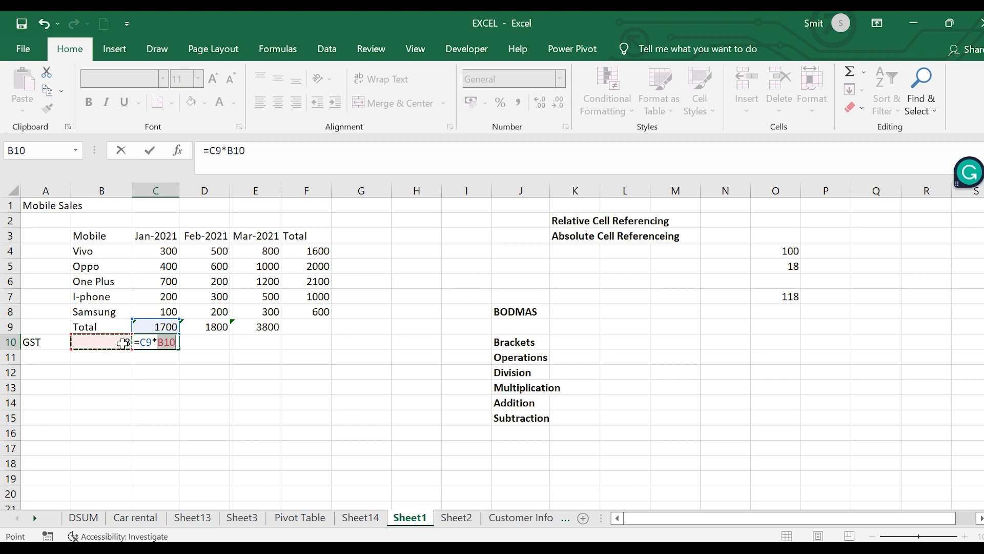
pyautogui.write('/')
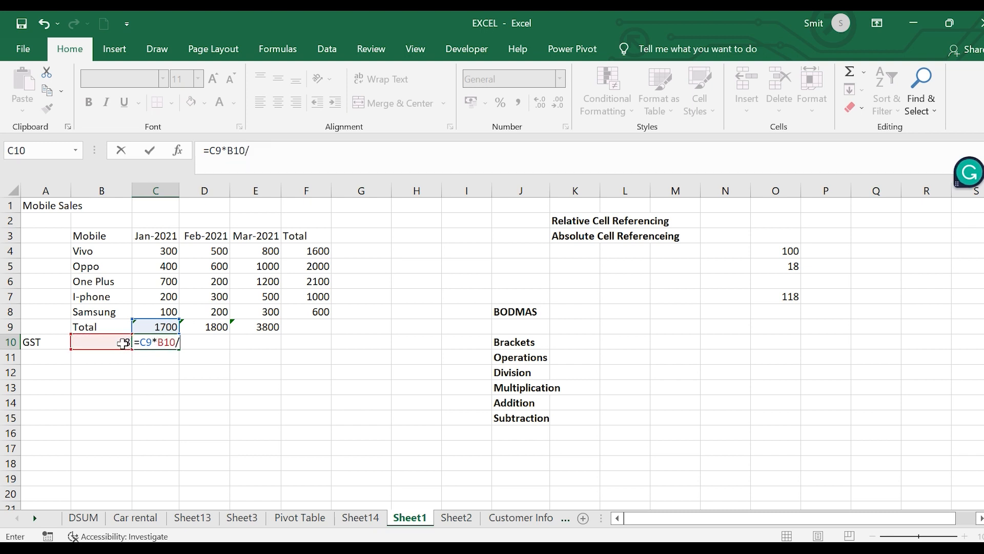
pyautogui.write('100')
pyautogui.press('Return')
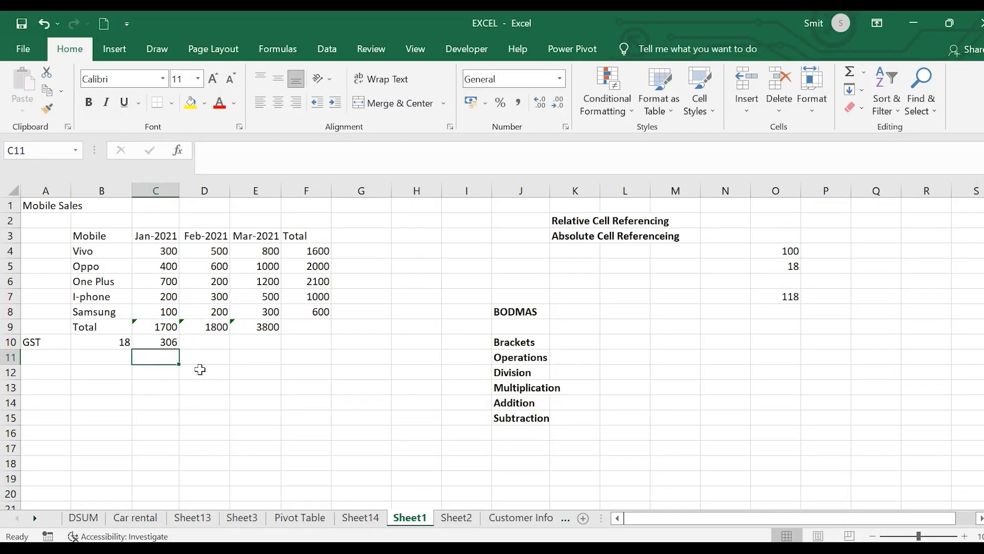
pyautogui.click(167, 341)
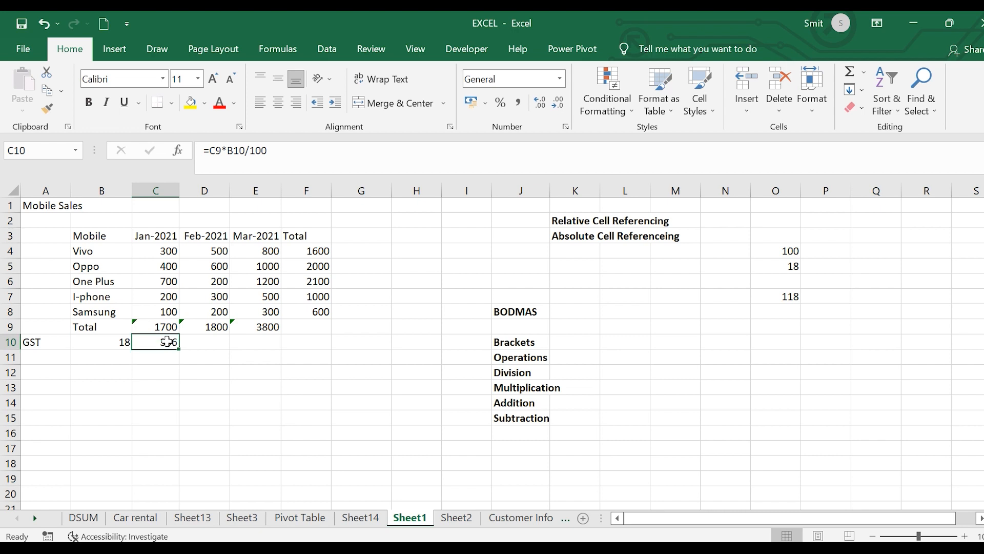
# Fill the GST formula with its relative rate reference from C10 across D10:E10, and compare the resulting references with rate cell B10
pyautogui.moveTo(179, 349); pyautogui.dragTo(230, 353)
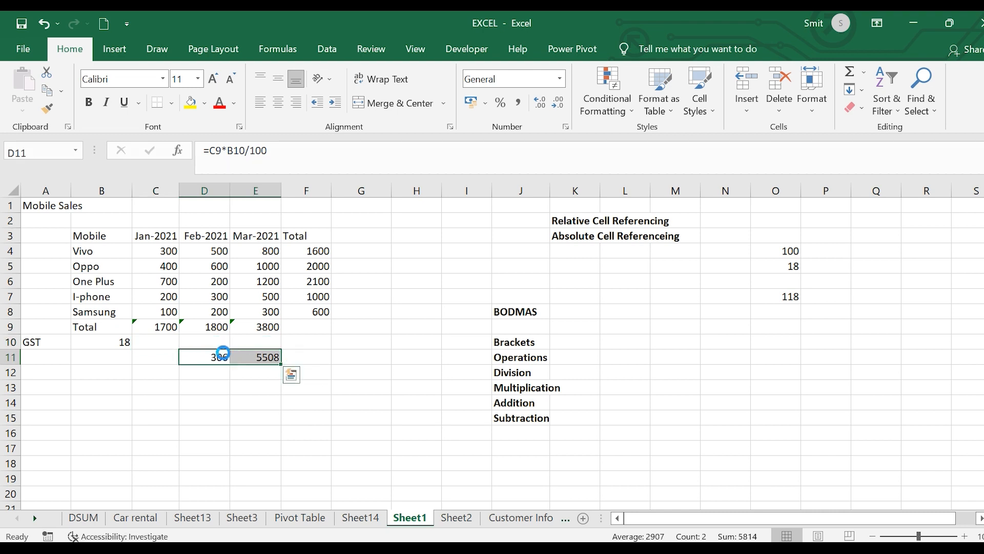
pyautogui.hotkey('ctrl', 'z')
pyautogui.click(208, 339)
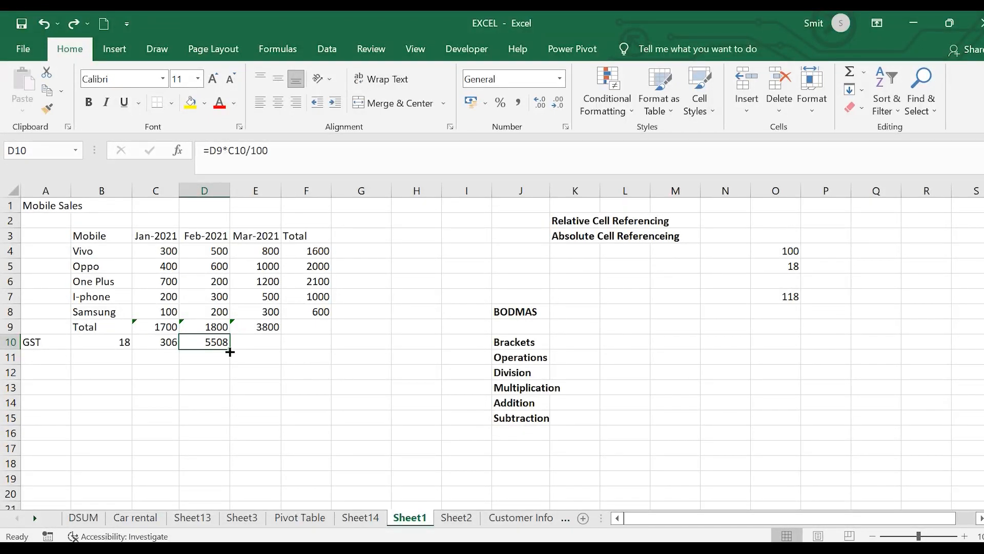
pyautogui.moveTo(230, 349); pyautogui.dragTo(274, 351)
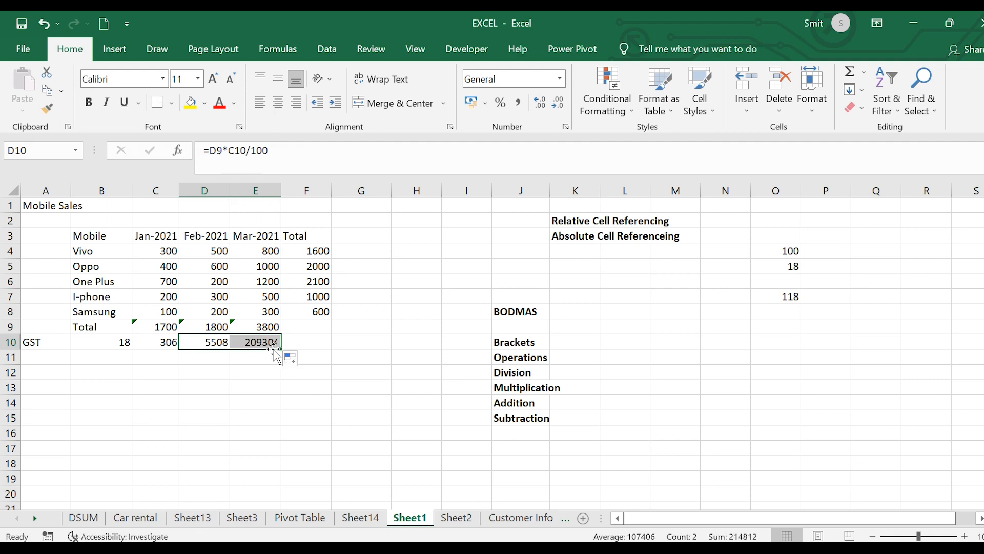
pyautogui.click(290, 370)
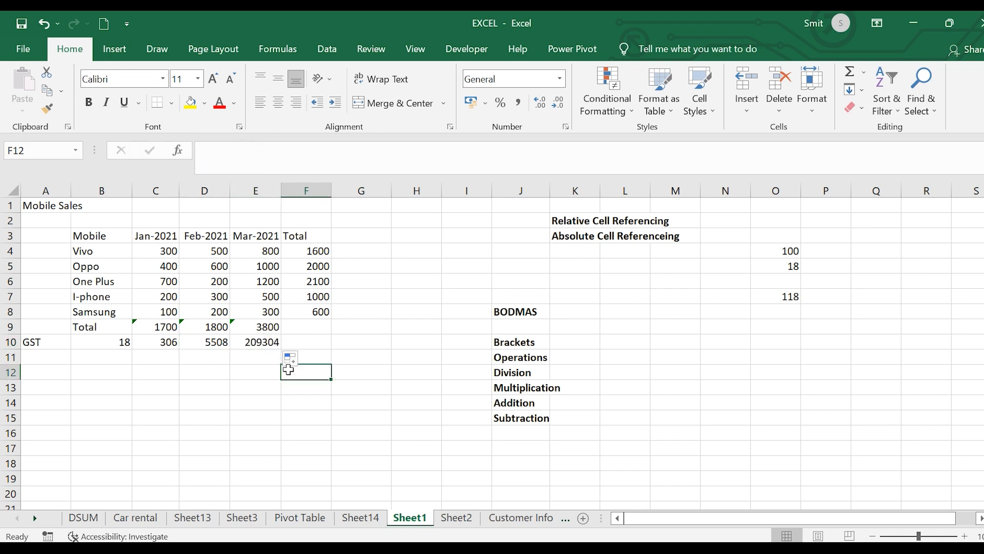
pyautogui.click(206, 343)
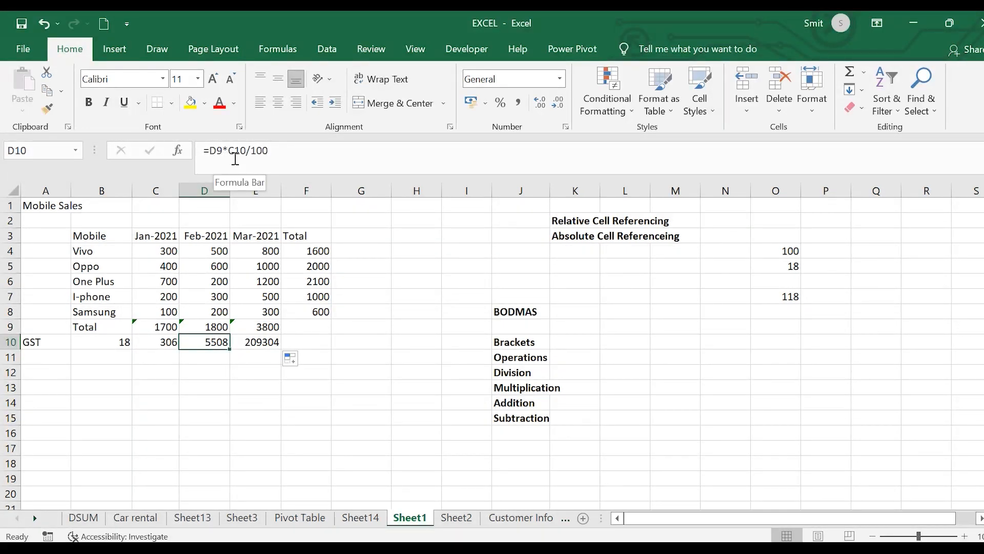
pyautogui.click(165, 336)
pyautogui.click(99, 343)
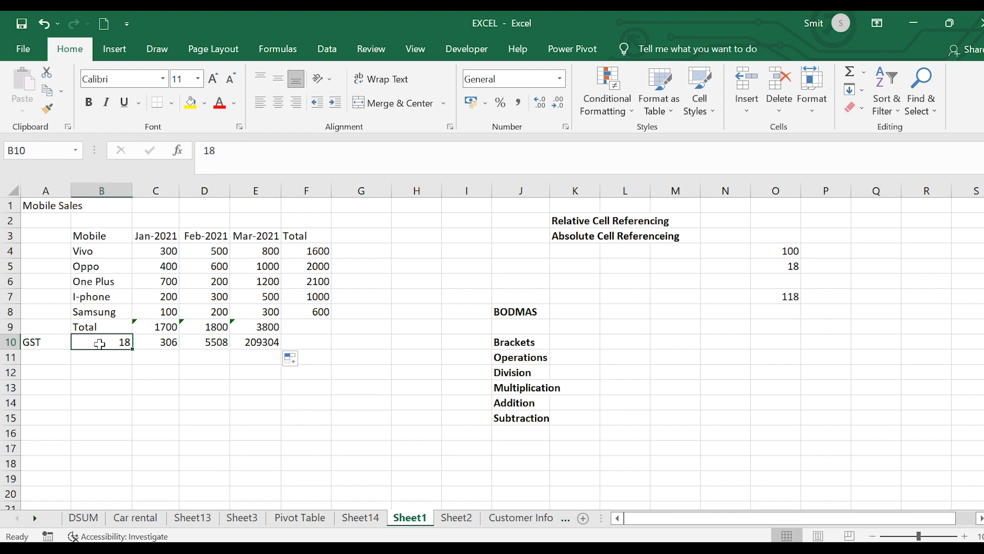
pyautogui.click(260, 344)
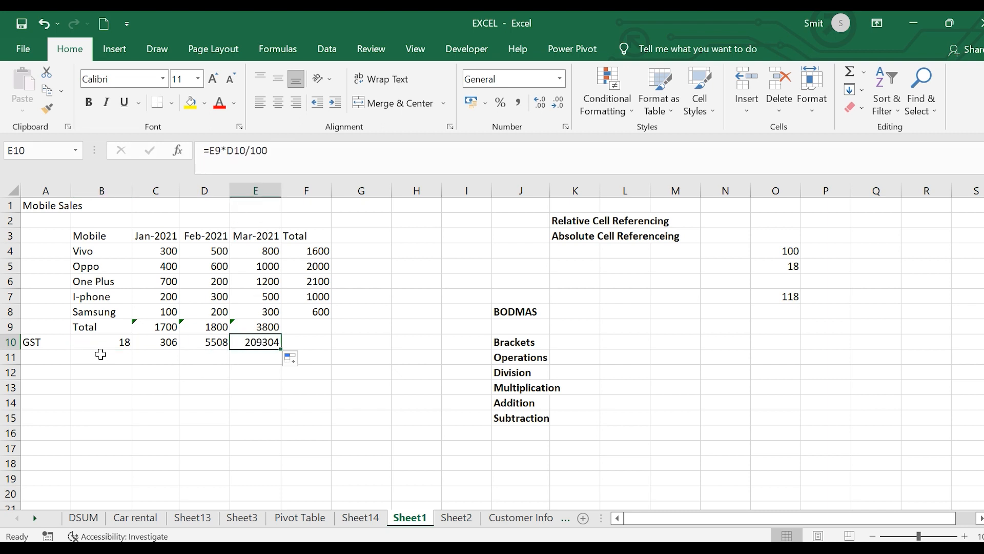
pyautogui.click(114, 337)
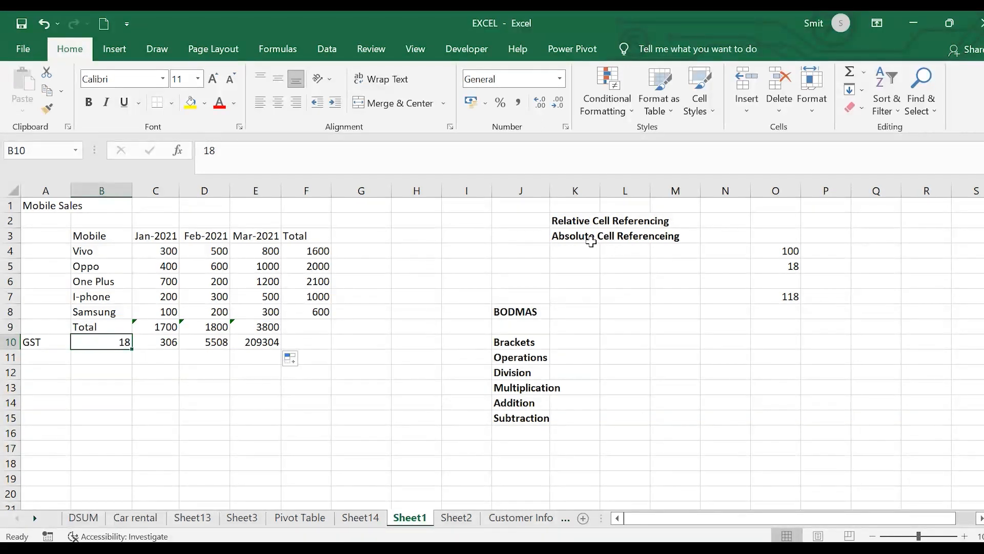
pyautogui.click(168, 342)
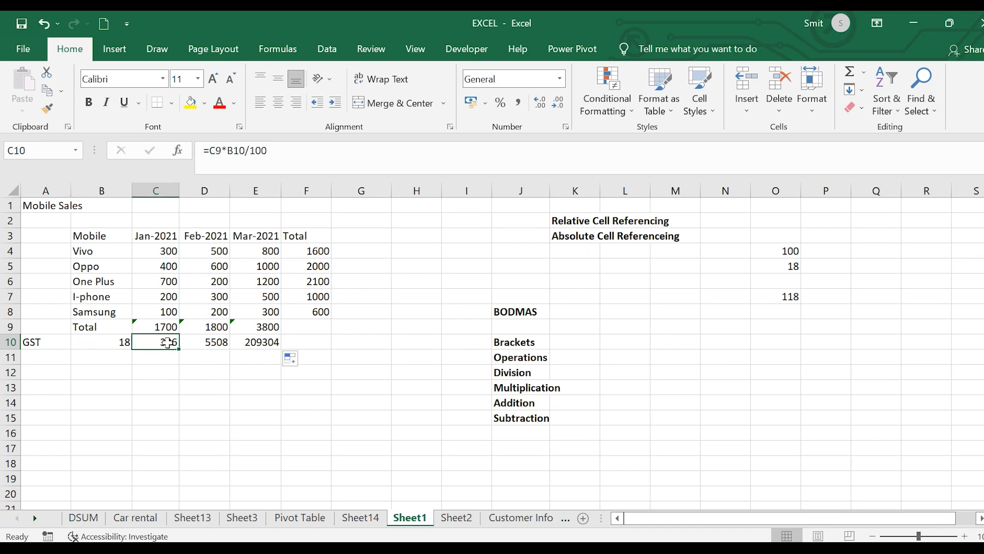
pyautogui.click(230, 153)
pyautogui.moveTo(239, 155); pyautogui.dragTo(246, 156)
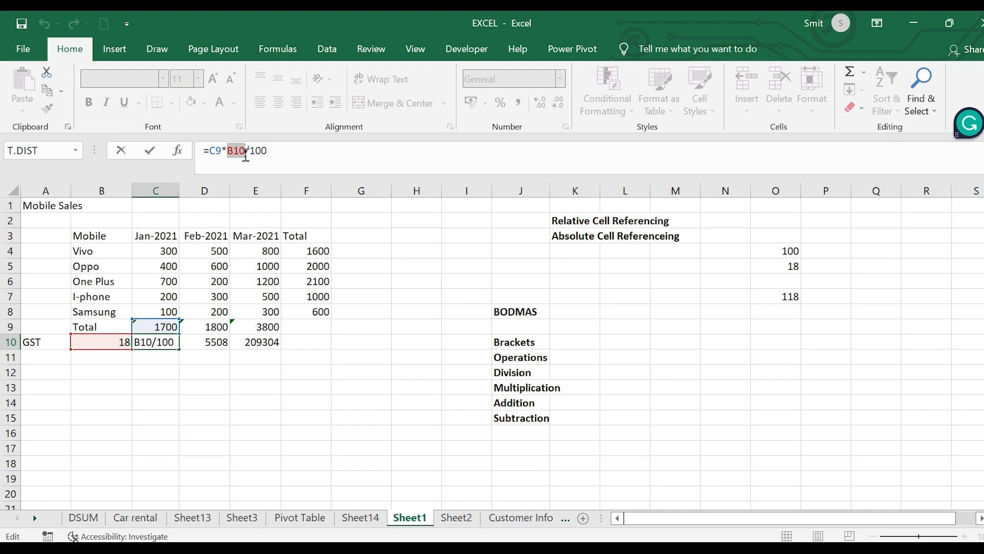
pyautogui.press('F4')
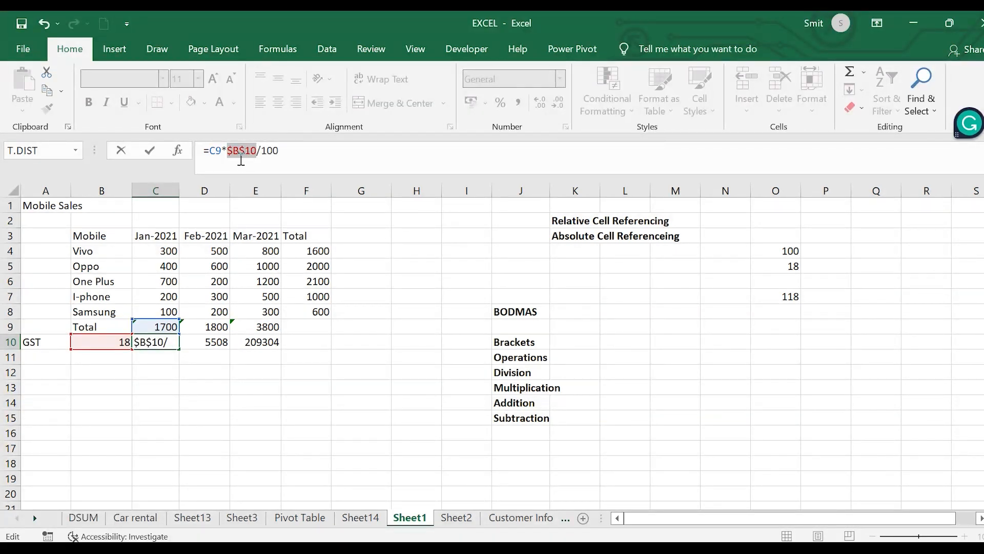
pyautogui.click(288, 370)
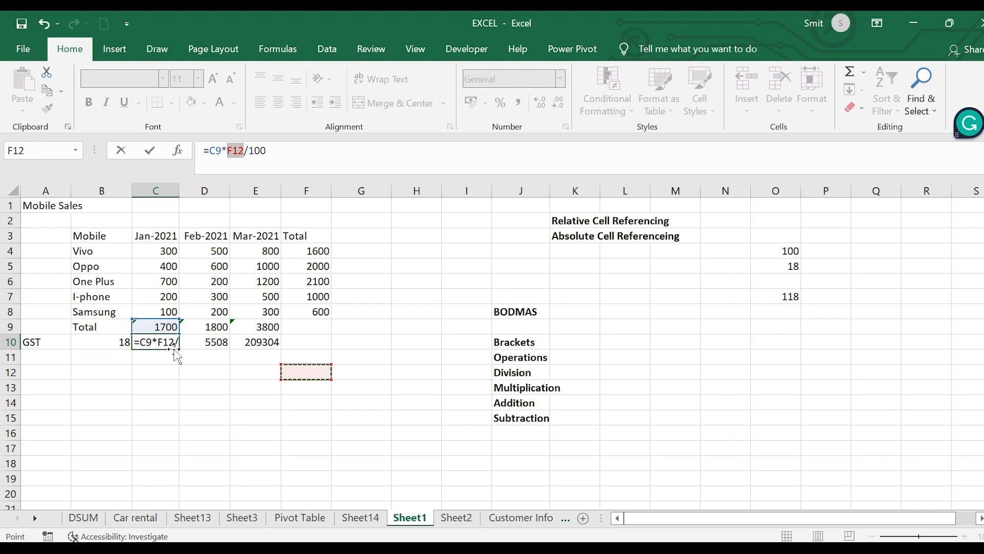
pyautogui.click(159, 342)
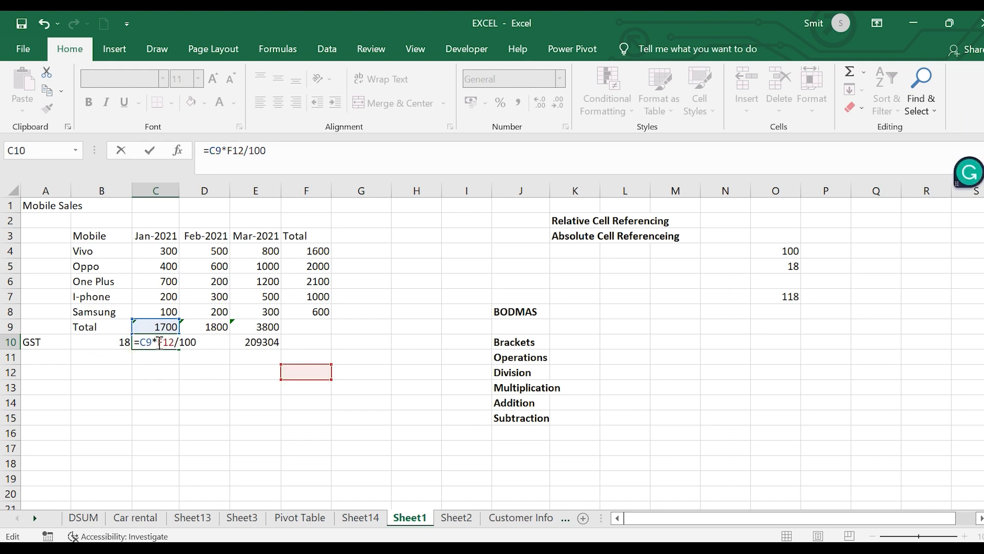
pyautogui.press('Escape')
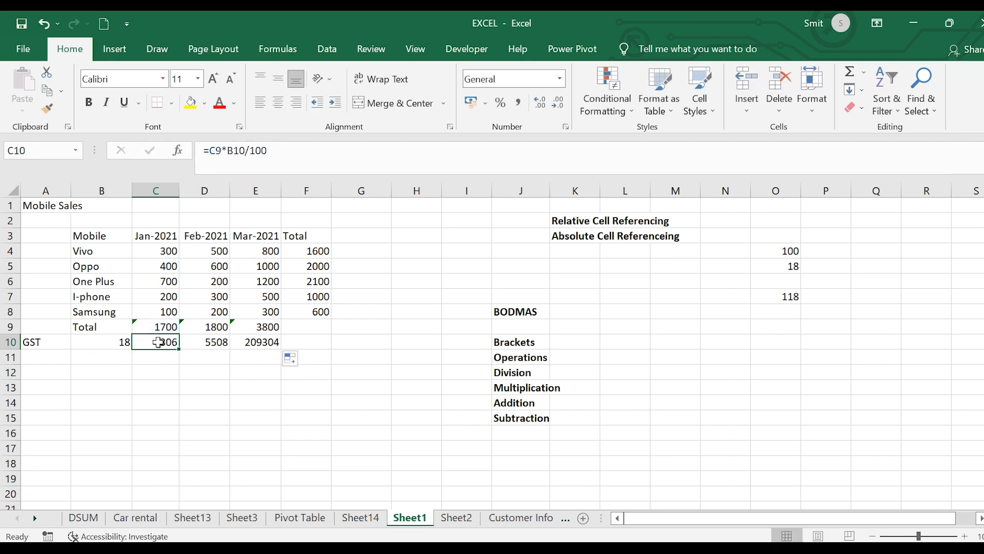
# Make the rate reference in the C10 formula absolute so it reads =C9*$B$10/100
pyautogui.moveTo(227, 152); pyautogui.dragTo(245, 152)
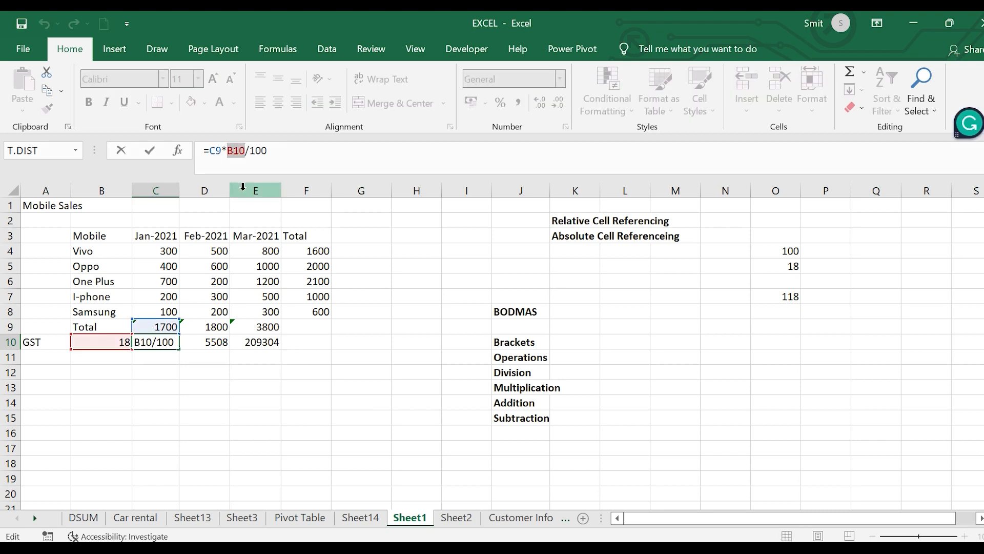
pyautogui.press('F4')
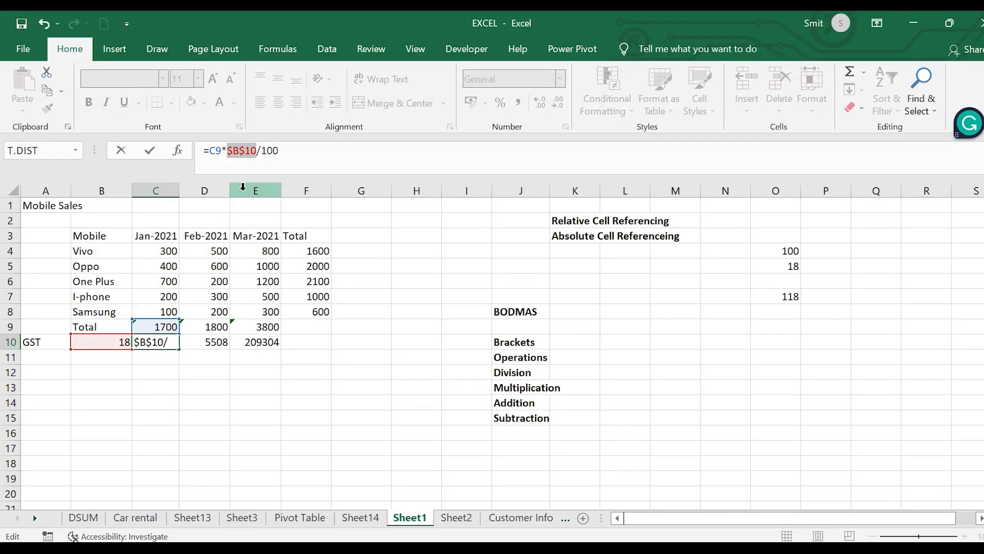
pyautogui.press('Return')
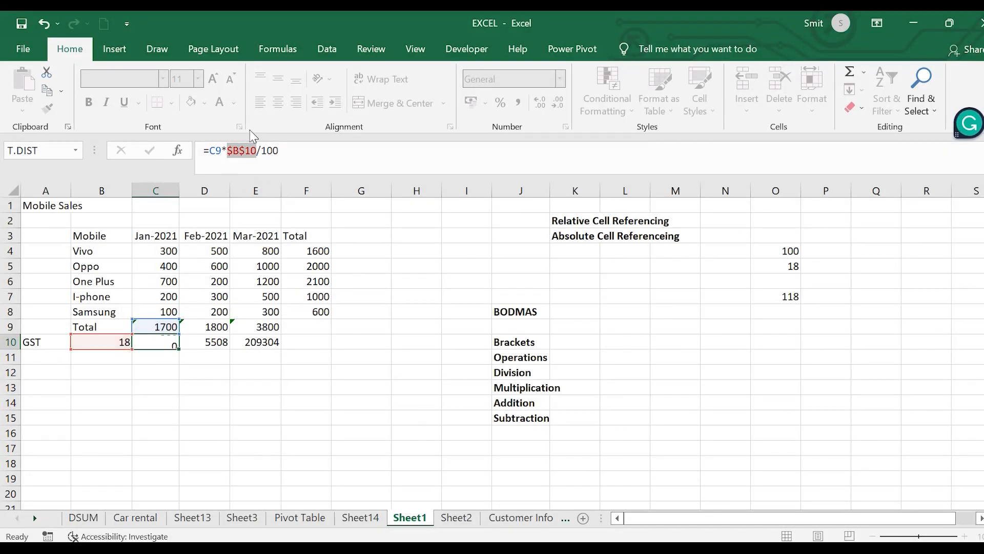
# Fill the GST formula with the absolute rate reference from C10 across to the Feb-2021 and Mar-2021 columns
pyautogui.click(165, 342)
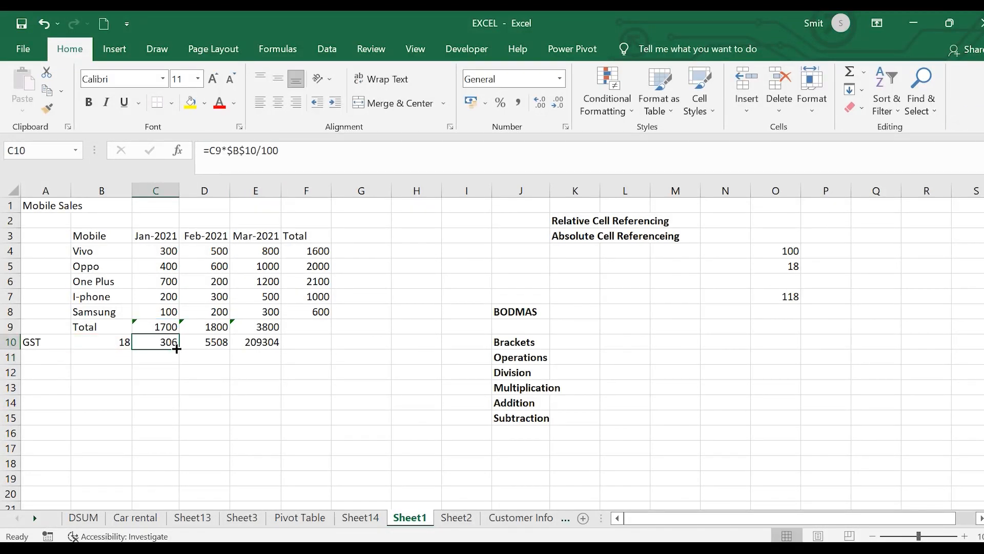
pyautogui.moveTo(179, 349); pyautogui.dragTo(265, 350)
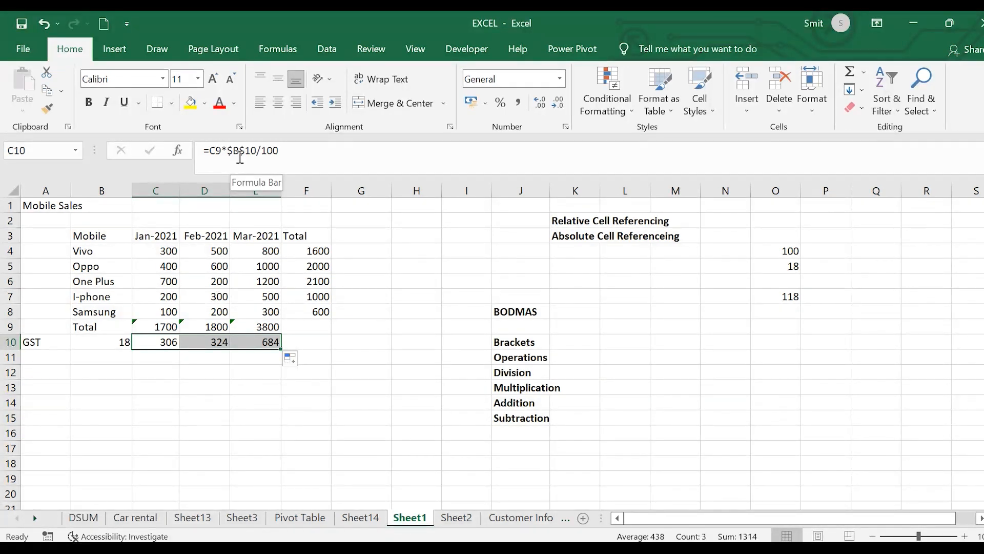
pyautogui.click(220, 371)
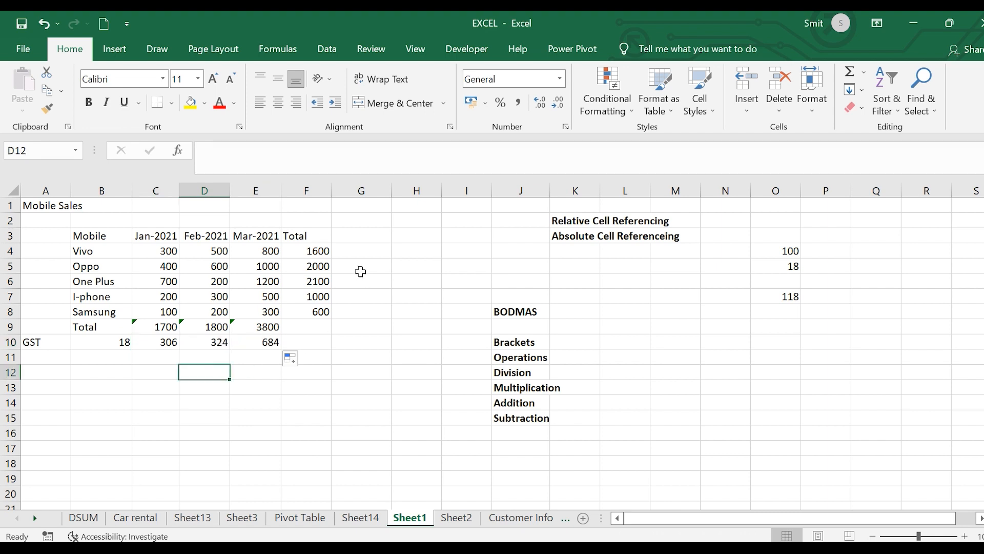
pyautogui.click(350, 250)
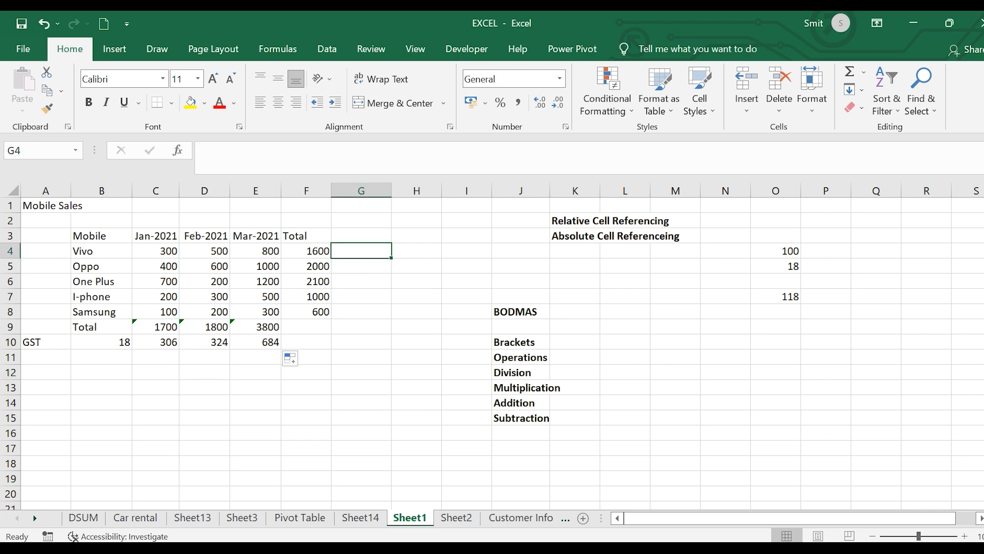
# Replace the label in A10 with Grand Total and fit the width of column A to its contents
pyautogui.click(58, 346)
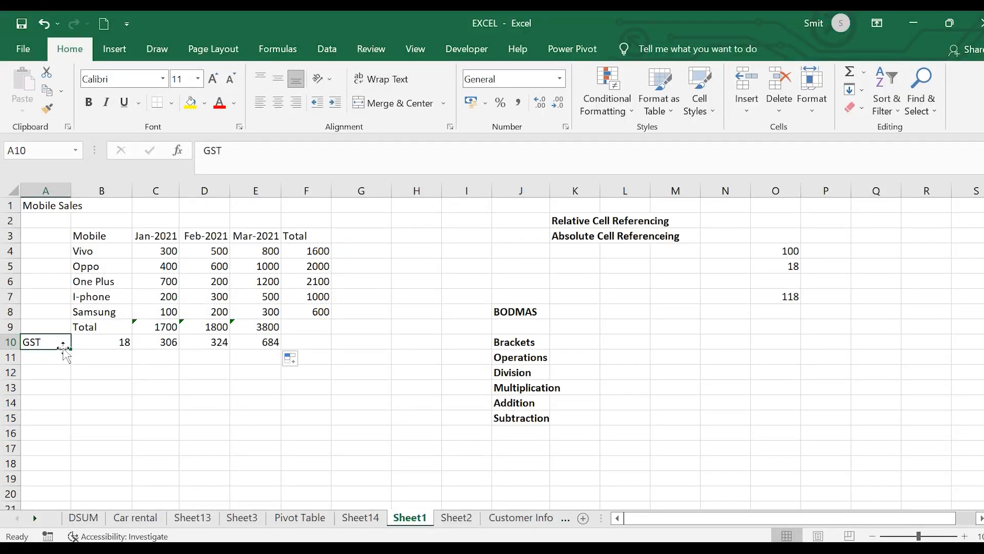
pyautogui.write('Gra')
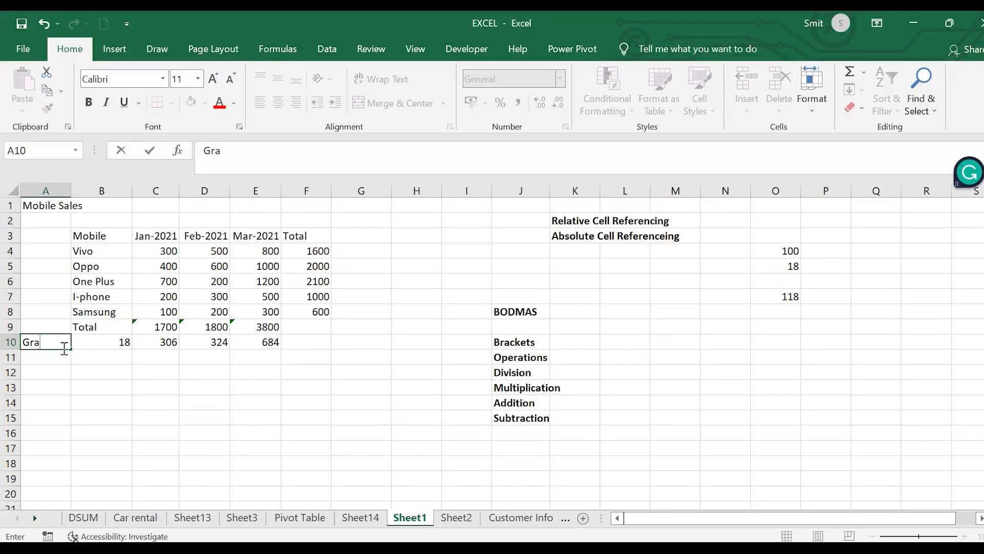
pyautogui.write('nd Tortal')
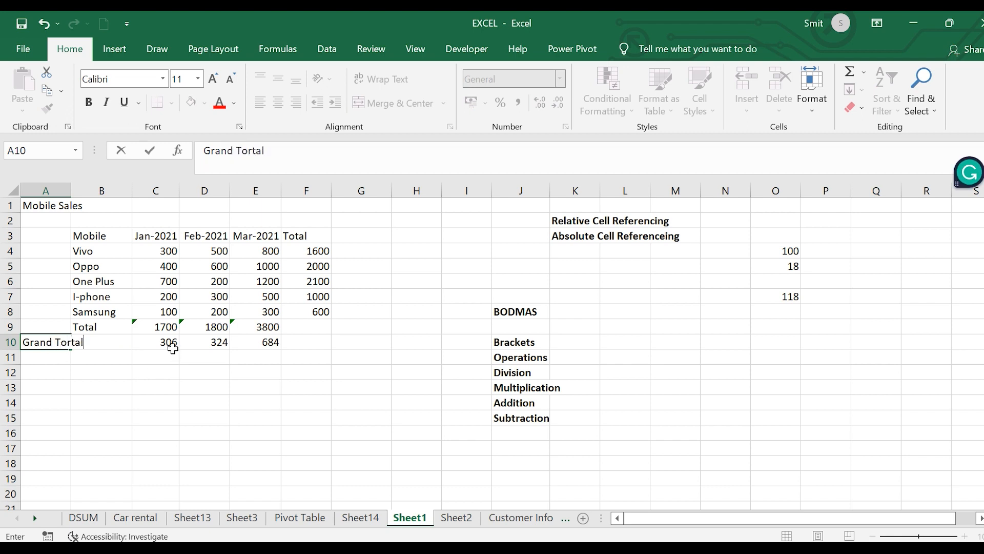
pyautogui.press('BackSpace')
pyautogui.press('BackSpace')
pyautogui.press('BackSpace')
pyautogui.press('BackSpace')
pyautogui.press('BackSpace')
pyautogui.write('ota')
pyautogui.click(67, 190)
pyautogui.doubleClick(71, 190)
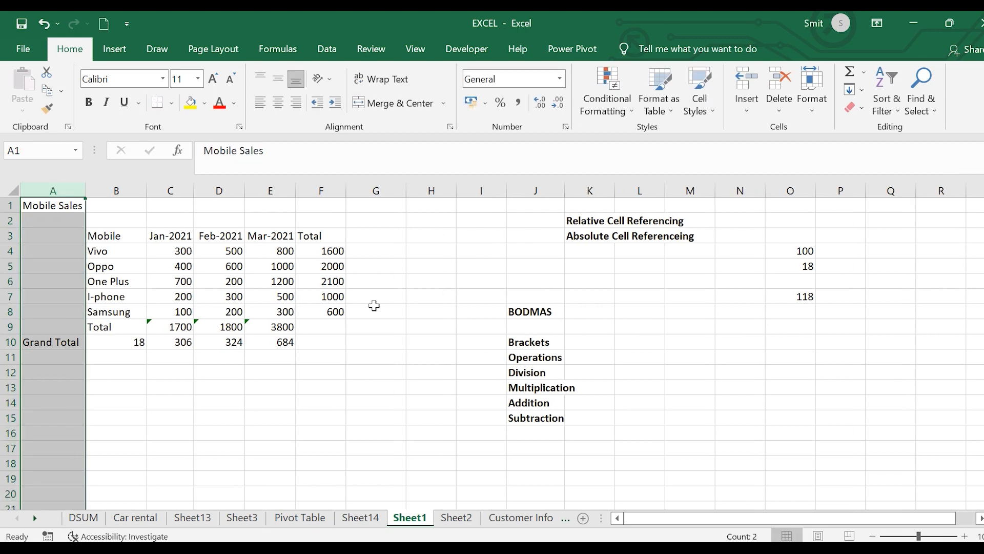
# Add the column heading Grand Total in G3, beside the Total heading
pyautogui.click(374, 235)
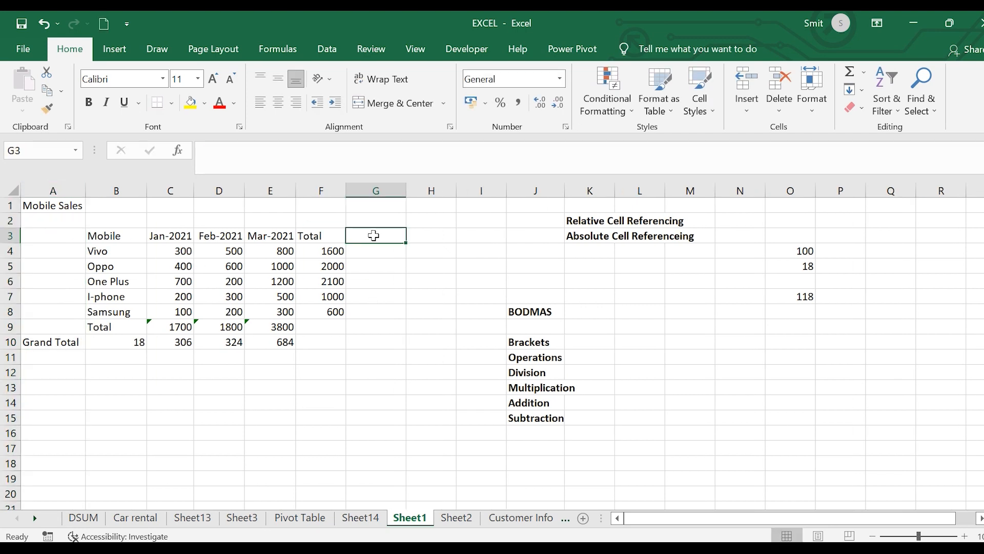
pyautogui.write('Grand')
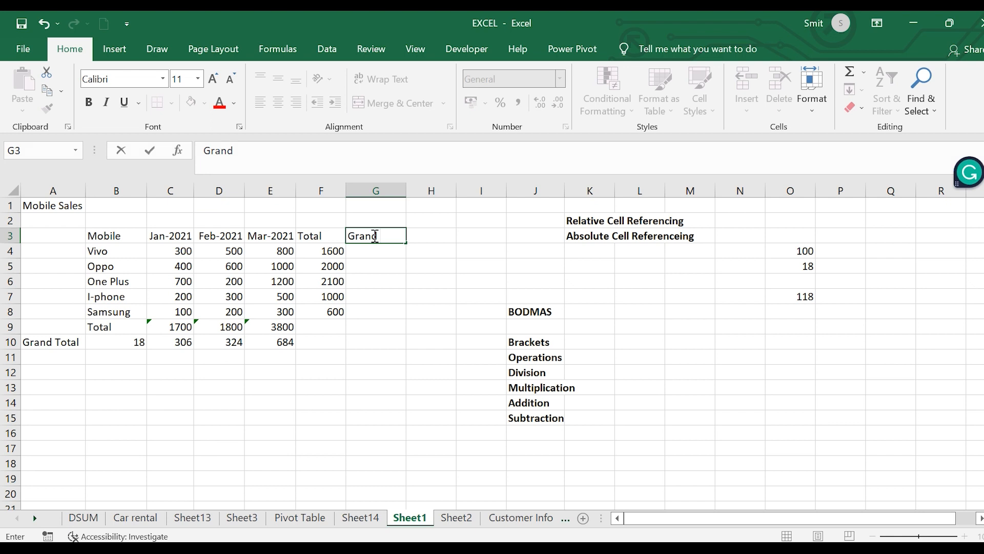
pyautogui.write(' Tio')
pyautogui.press('BackSpace')
pyautogui.press('BackSpace')
pyautogui.write('otakl')
pyautogui.press('BackSpace')
pyautogui.write('al')
pyautogui.click(394, 261)
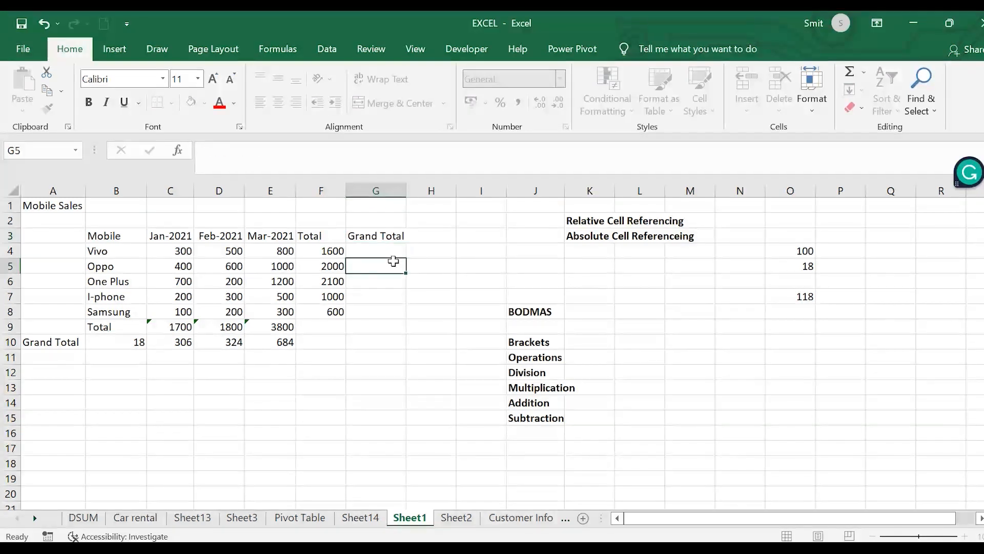
# Calculate the GST on Vivo's total in G4 with the absolute-reference formula =F4*$B$10/100
pyautogui.click(364, 252)
pyautogui.write('=')
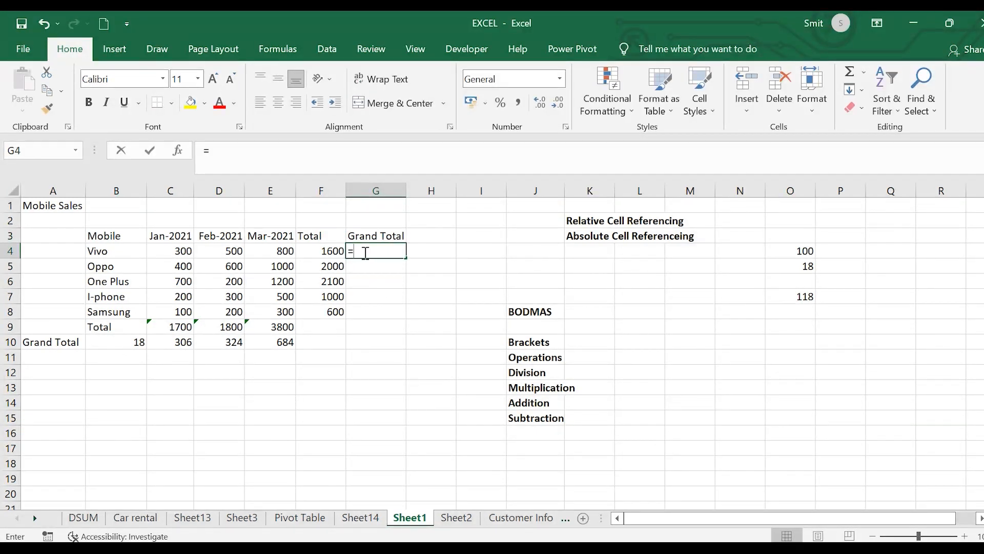
pyautogui.click(321, 251)
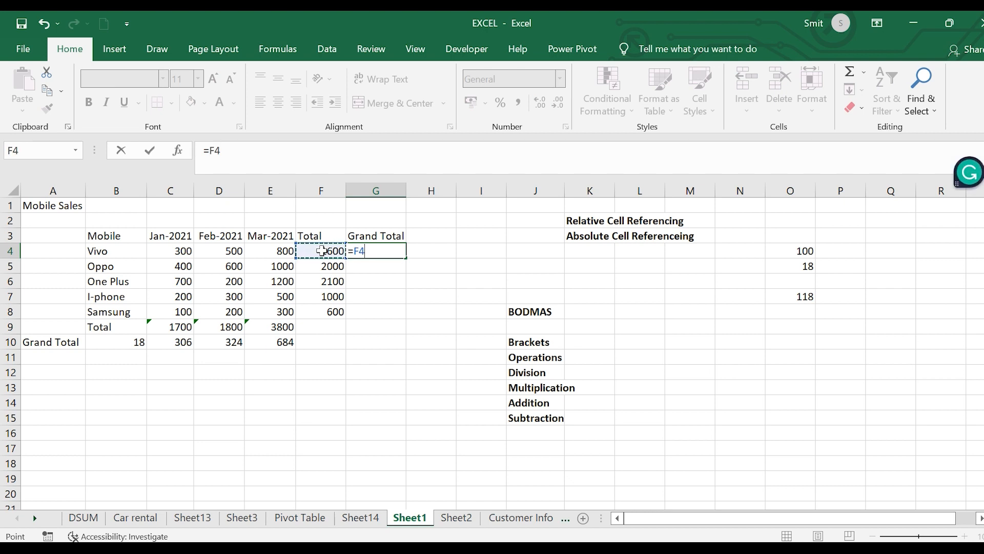
pyautogui.write('*')
pyautogui.click(114, 348)
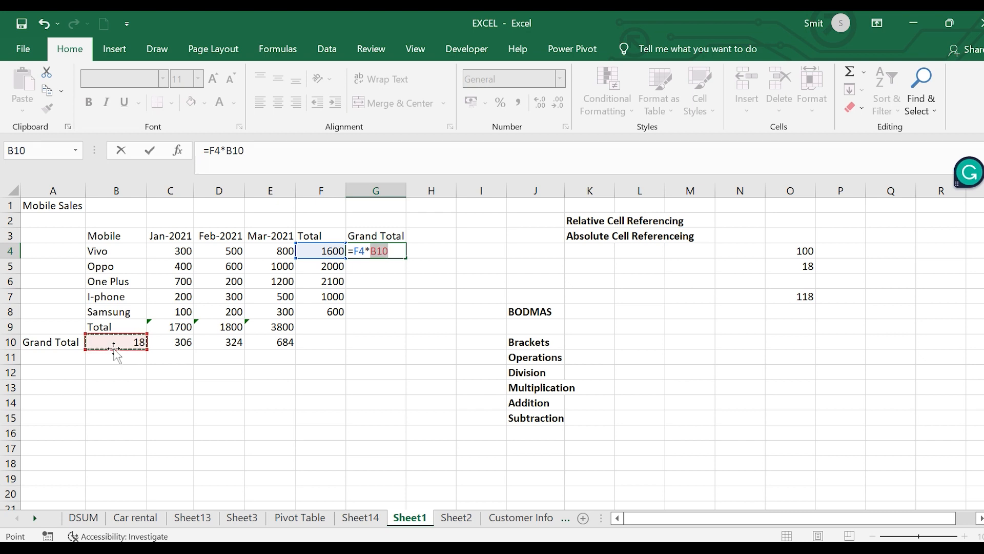
pyautogui.press('F4')
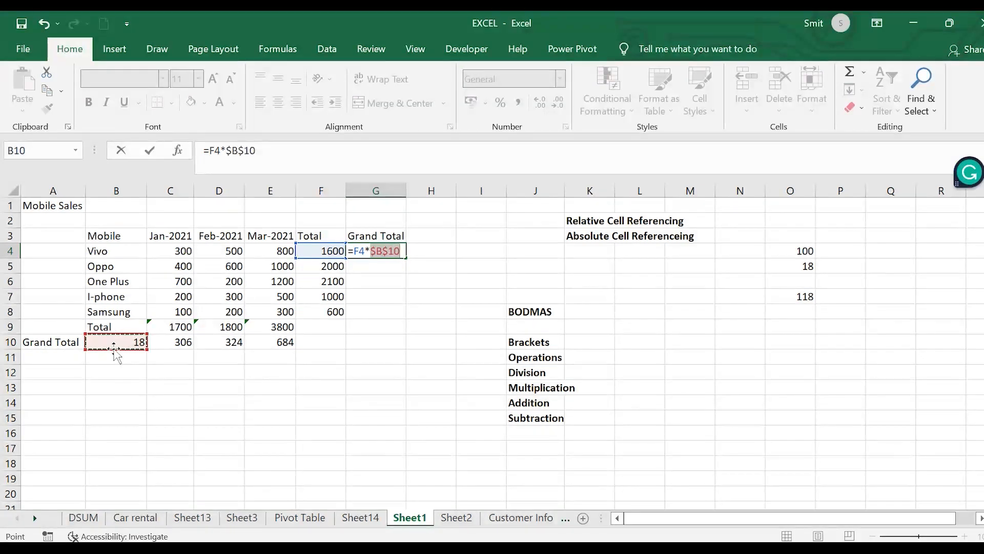
pyautogui.write('/')
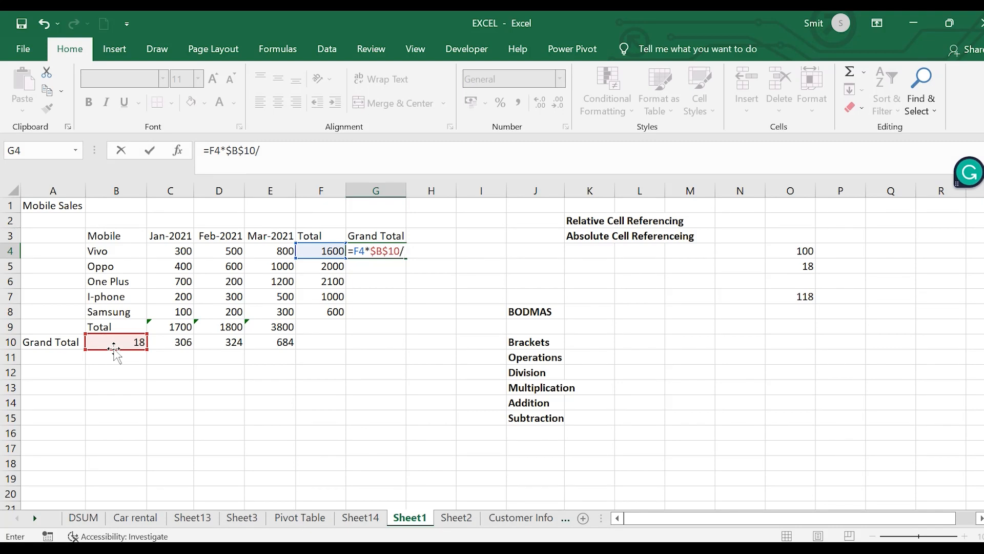
pyautogui.write('100')
pyautogui.press('Return')
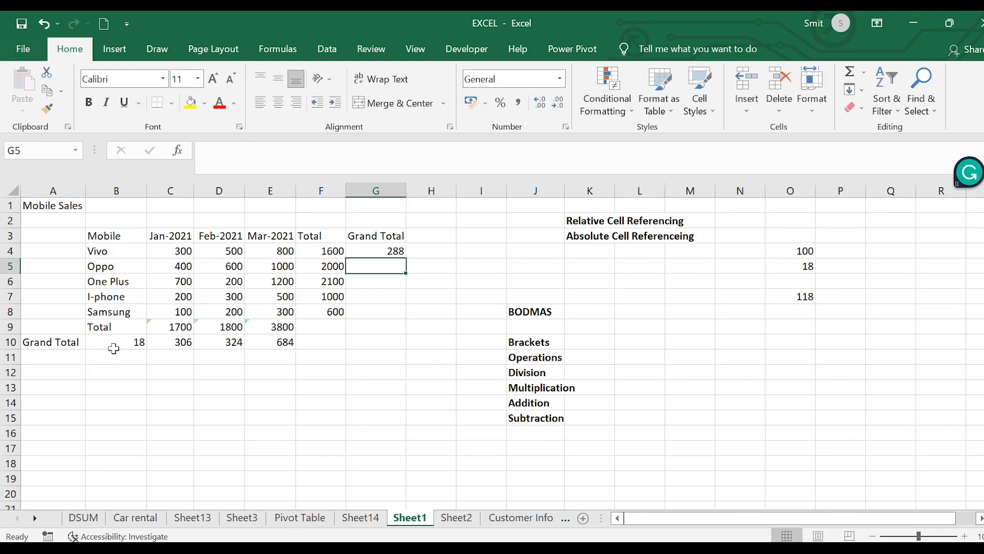
# Replace the row label in A10 with Tax
pyautogui.click(71, 341)
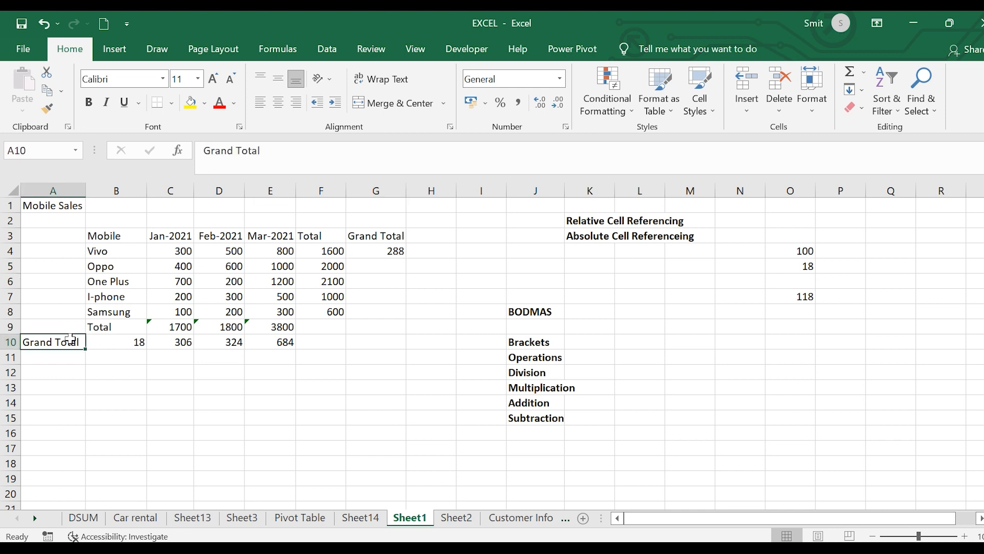
pyautogui.write('Tax')
pyautogui.click(201, 406)
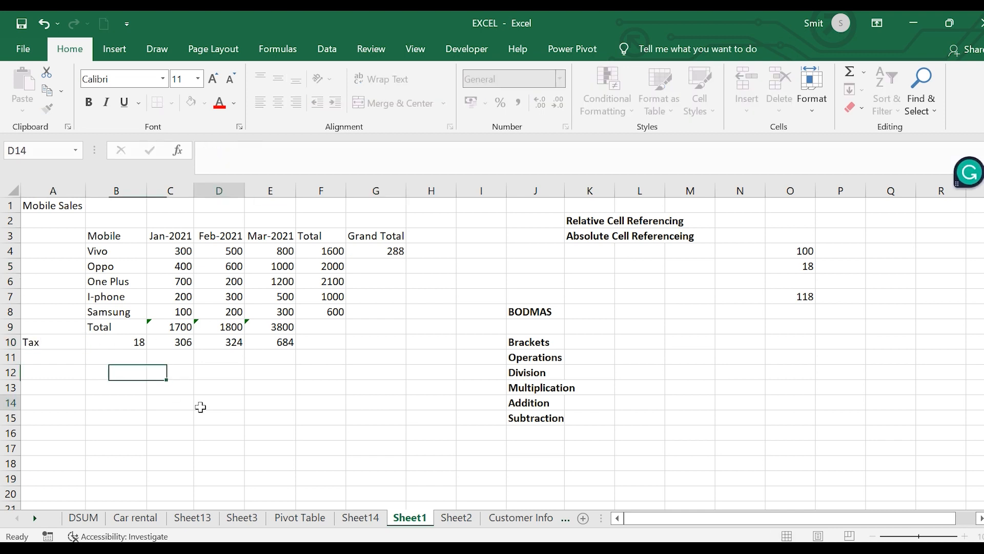
# Rename the heading in G3 to Tax and fill the tax formula from G4 down to Samsung's row in G8
pyautogui.click(376, 236)
pyautogui.write('Tax')
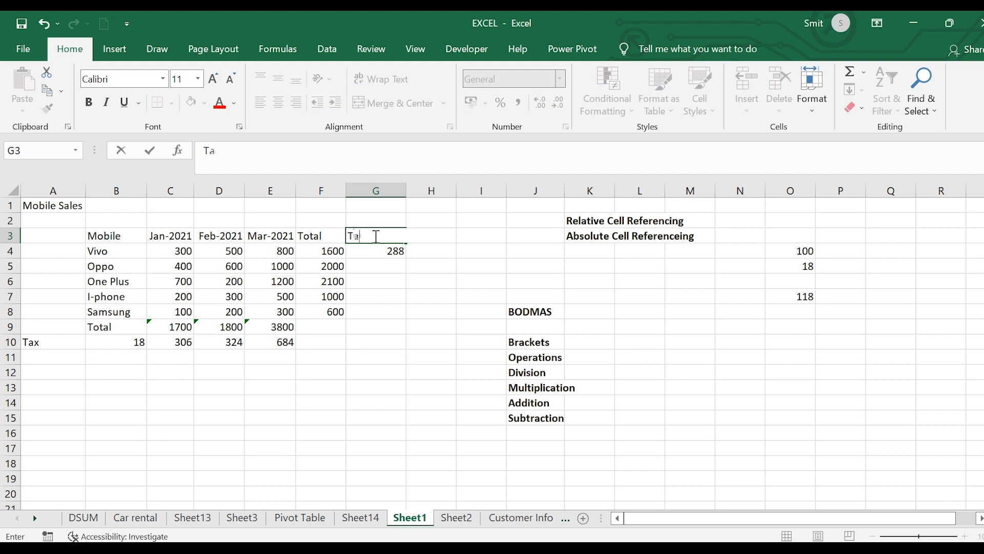
pyautogui.click(410, 309)
pyautogui.click(387, 250)
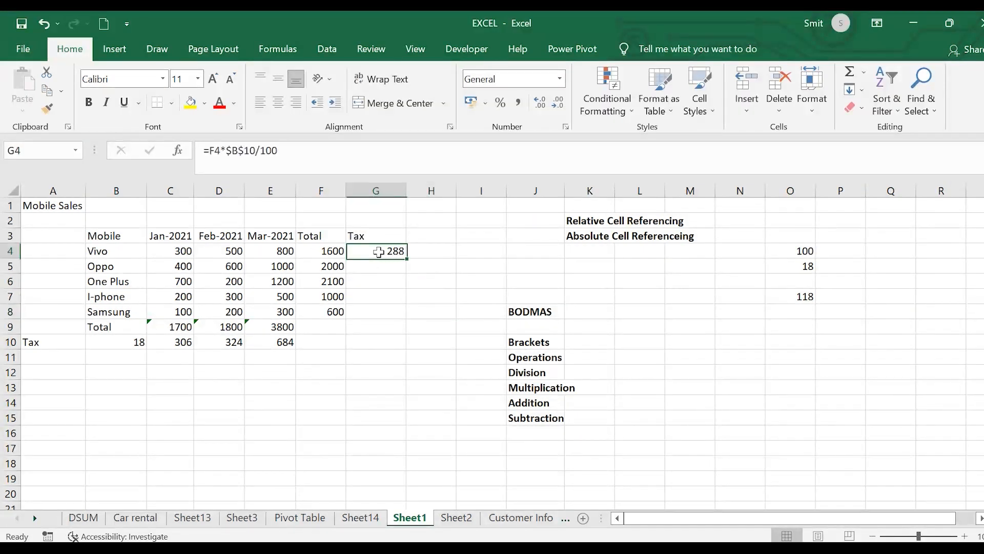
pyautogui.moveTo(404, 260); pyautogui.dragTo(405, 317)
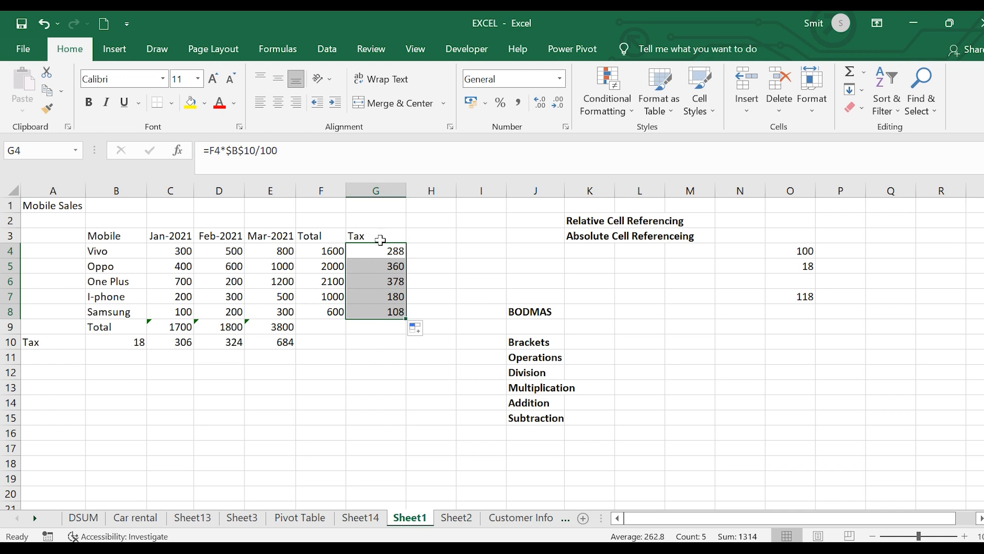
# Add the row label Grand Total in B11, below the tax row
pyautogui.click(104, 357)
pyautogui.write('Grand ')
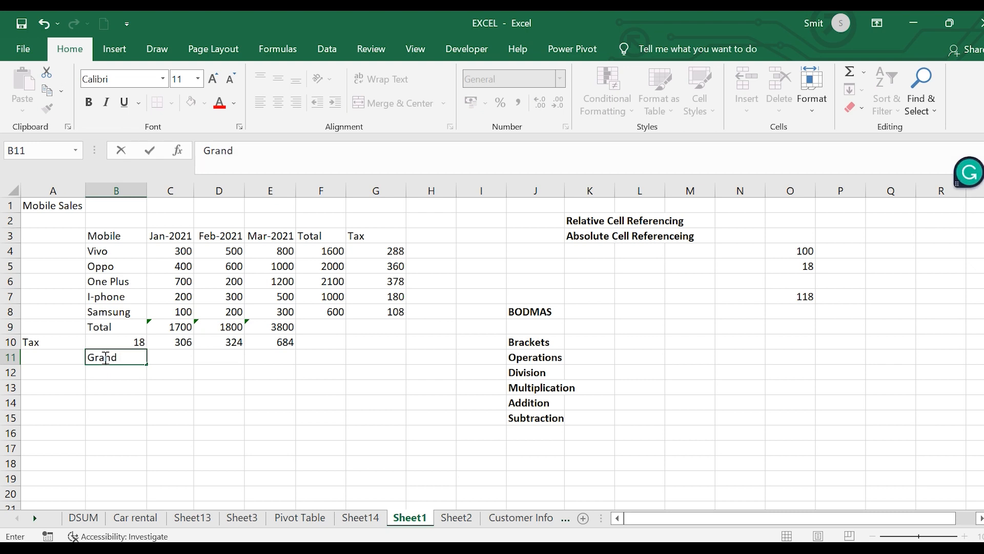
pyautogui.write('Total')
pyautogui.press('Tab')
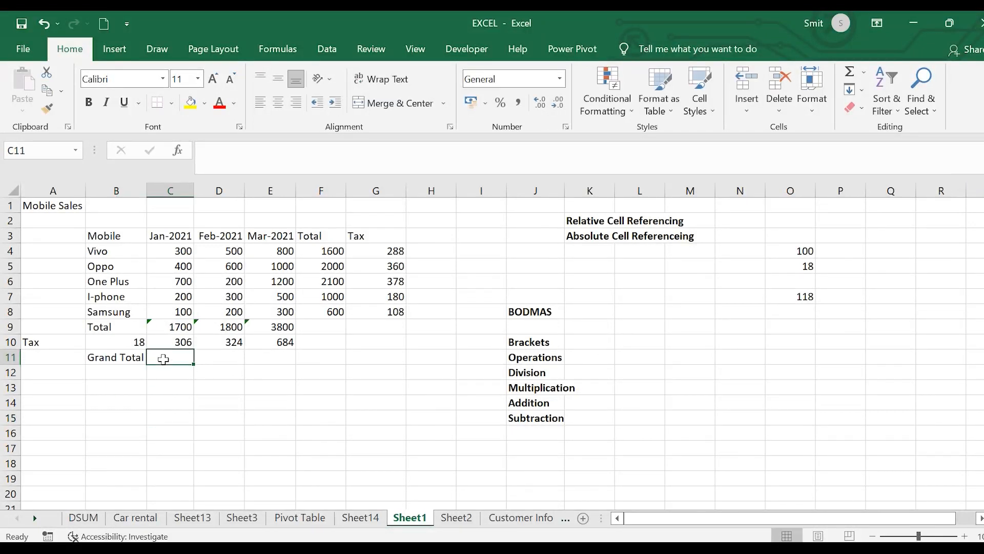
# Calculate the Jan-2021 grand total in C11 with the formula =SUM(C9:C10)
pyautogui.write('=')
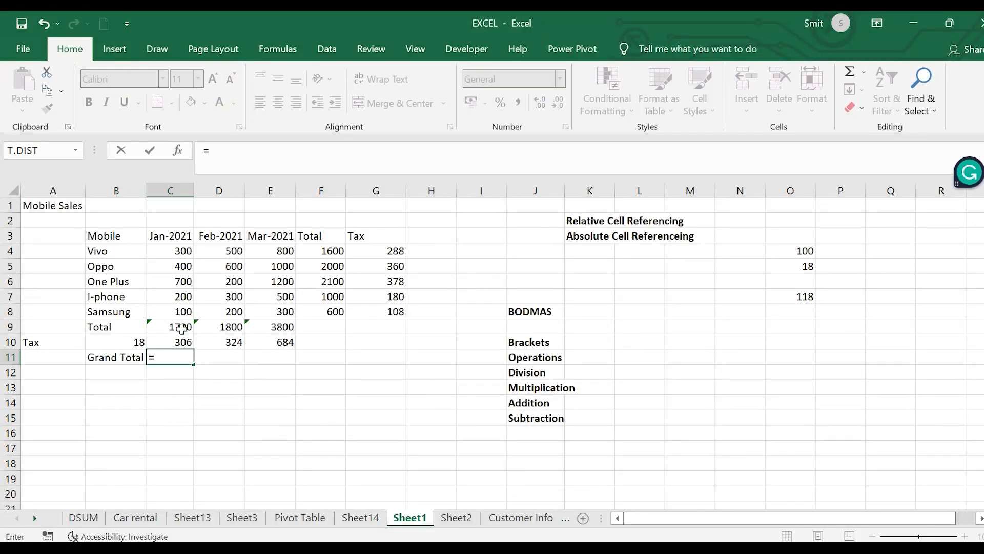
pyautogui.moveTo(180, 329); pyautogui.dragTo(182, 338)
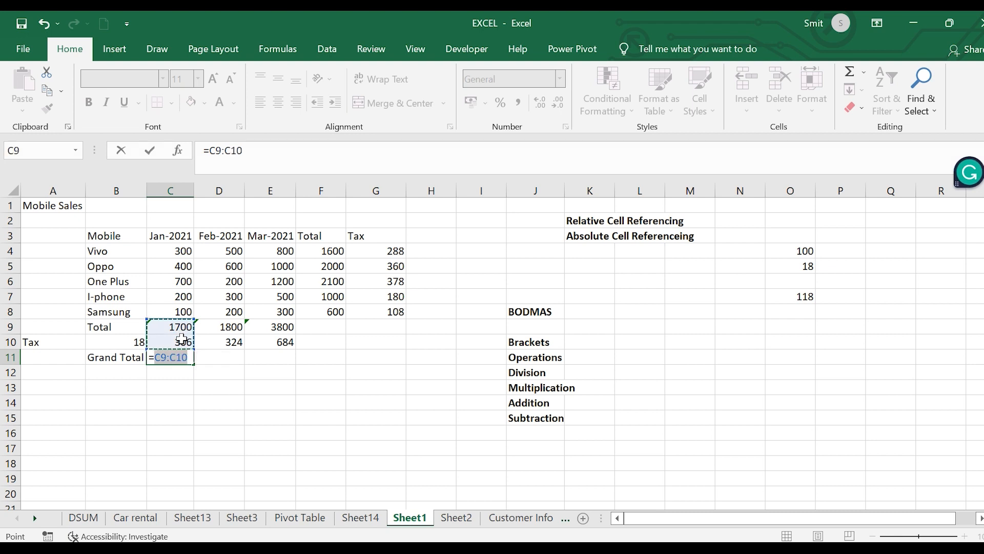
pyautogui.click(154, 357)
pyautogui.write('SUM')
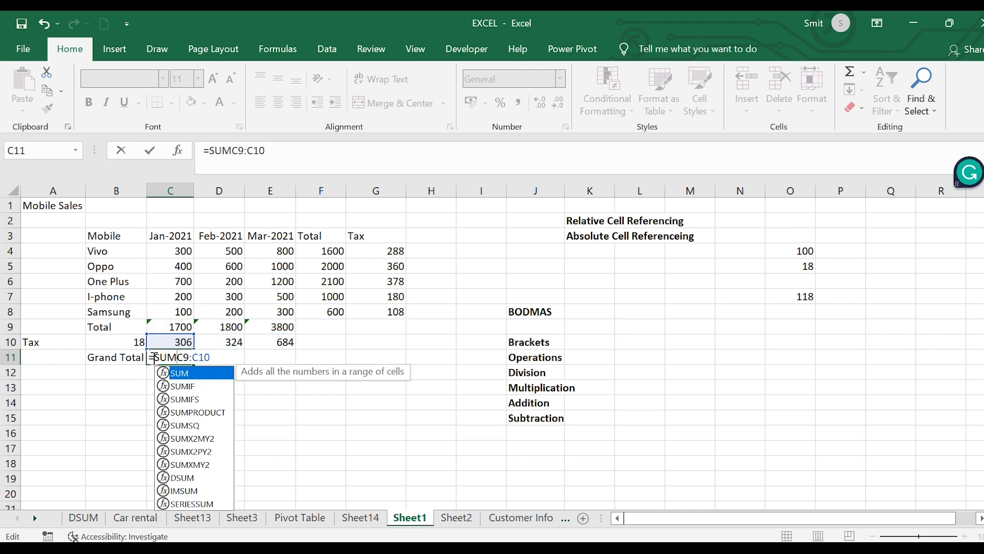
pyautogui.write('(')
pyautogui.click(231, 357)
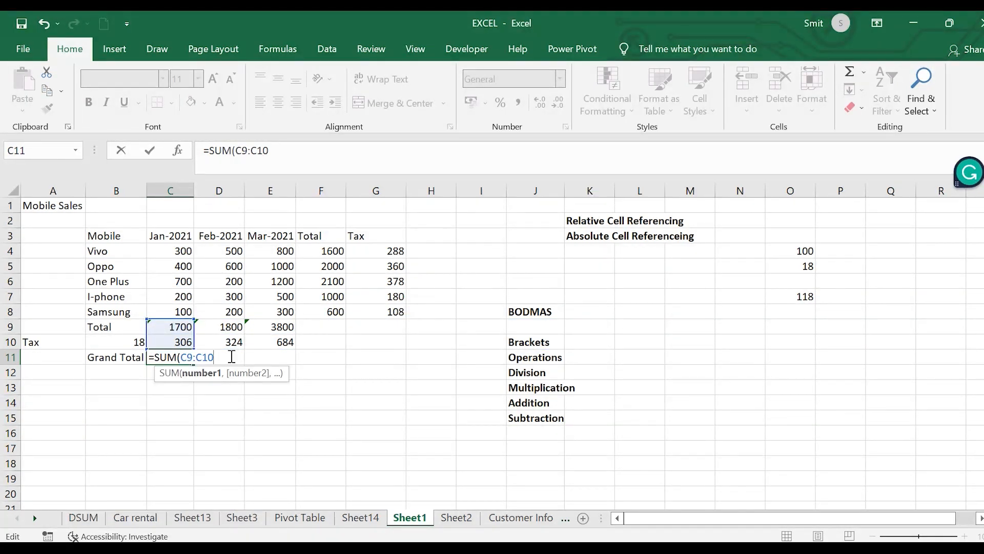
pyautogui.write(')')
pyautogui.press('Return')
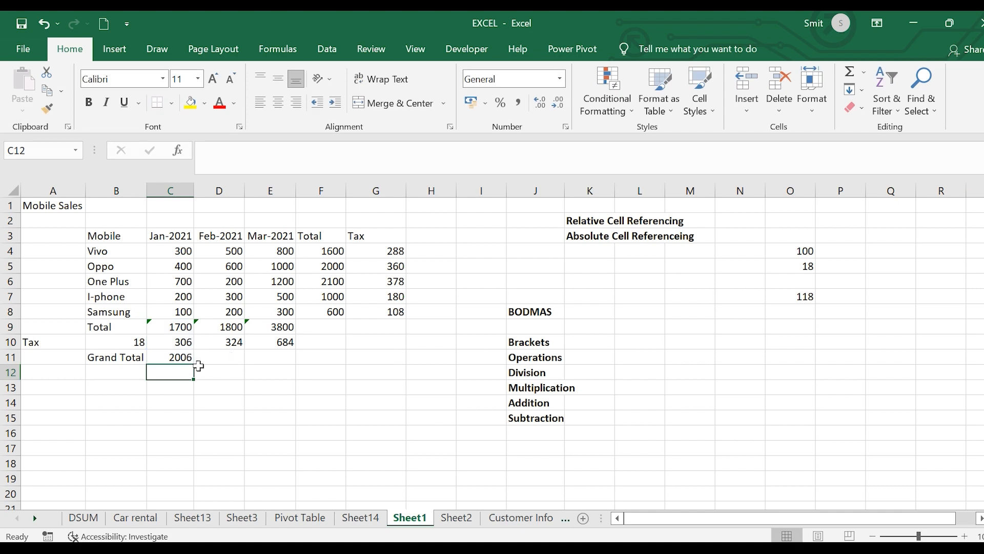
# Fill the grand total formula from C11 across to the Feb-2021 and Mar-2021 columns
pyautogui.click(174, 356)
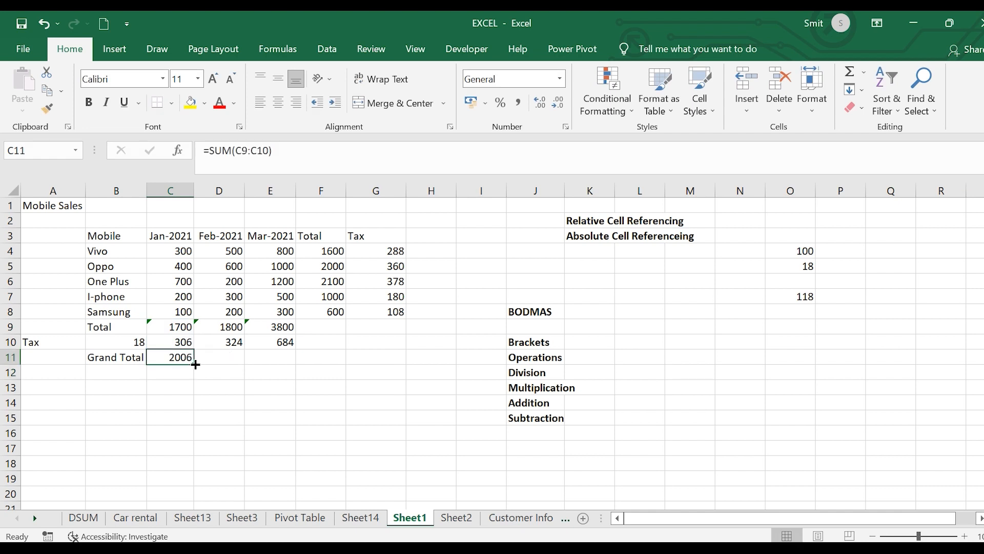
pyautogui.moveTo(196, 364); pyautogui.dragTo(277, 363)
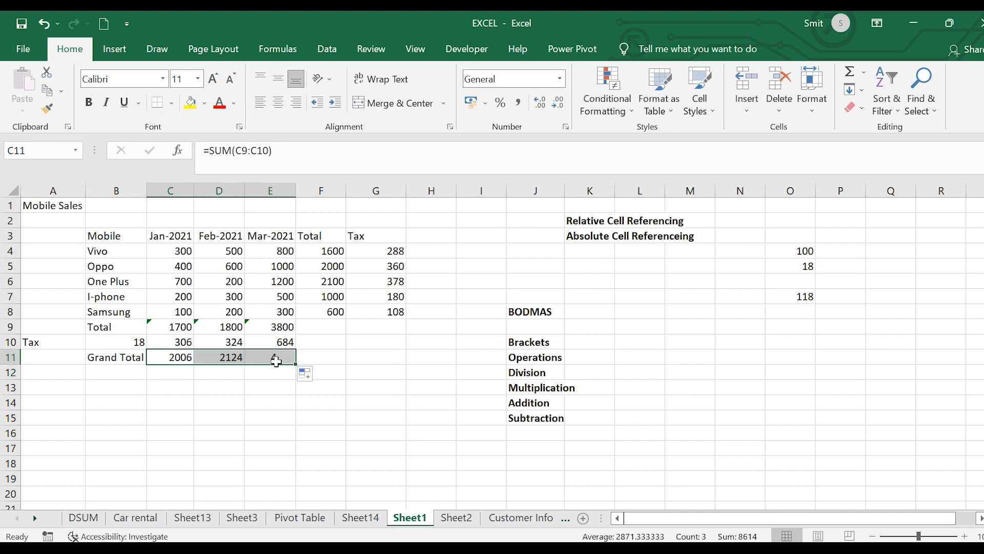
pyautogui.click(251, 386)
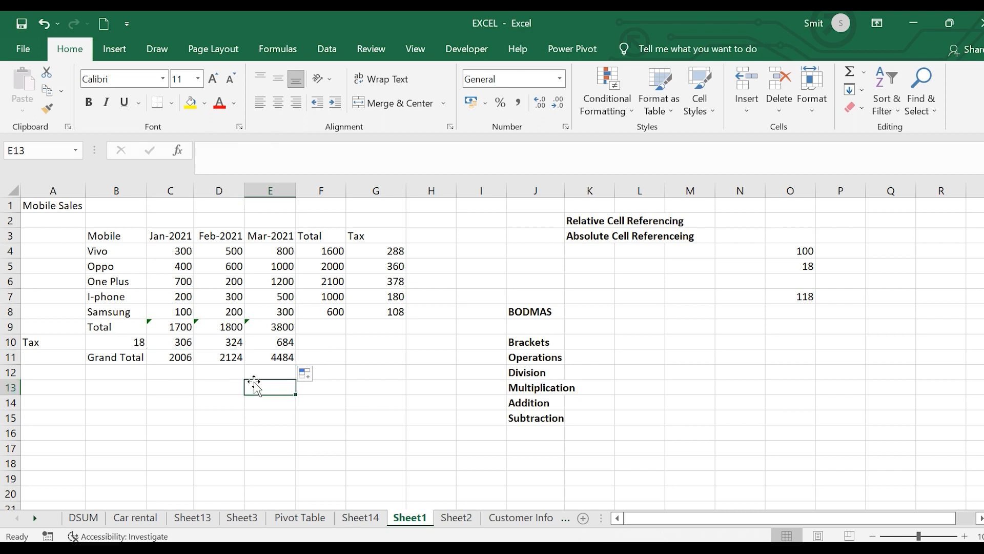
# Add the column heading Grand Total in H3 and fit the width of column H to it
pyautogui.click(430, 236)
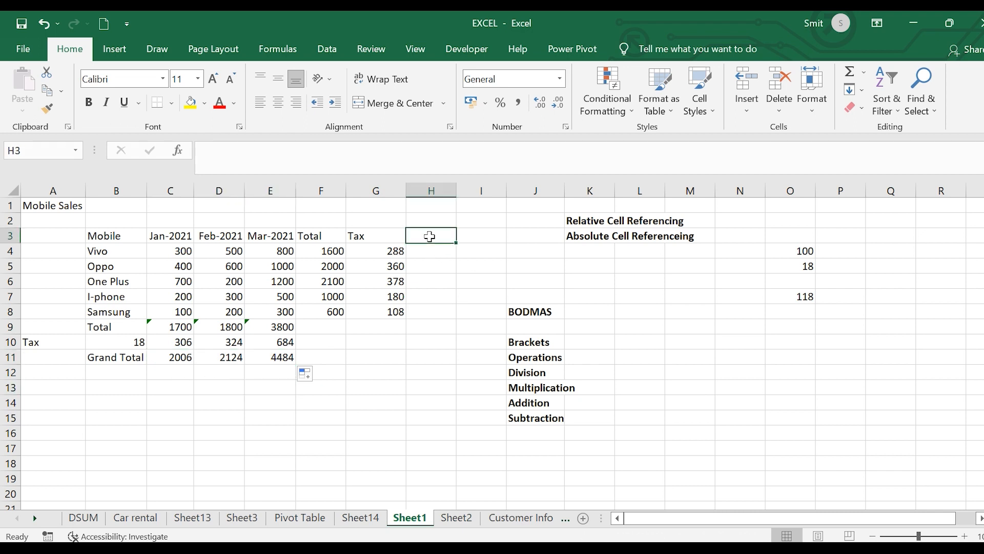
pyautogui.write('Grand To')
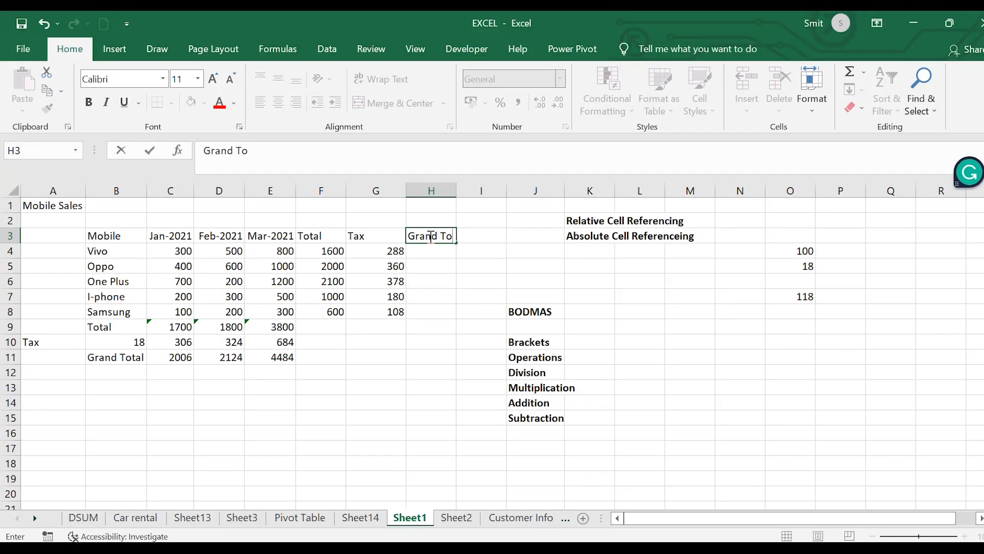
pyautogui.write('t')
pyautogui.press('BackSpace')
pyautogui.write('tal')
pyautogui.doubleClick(457, 190)
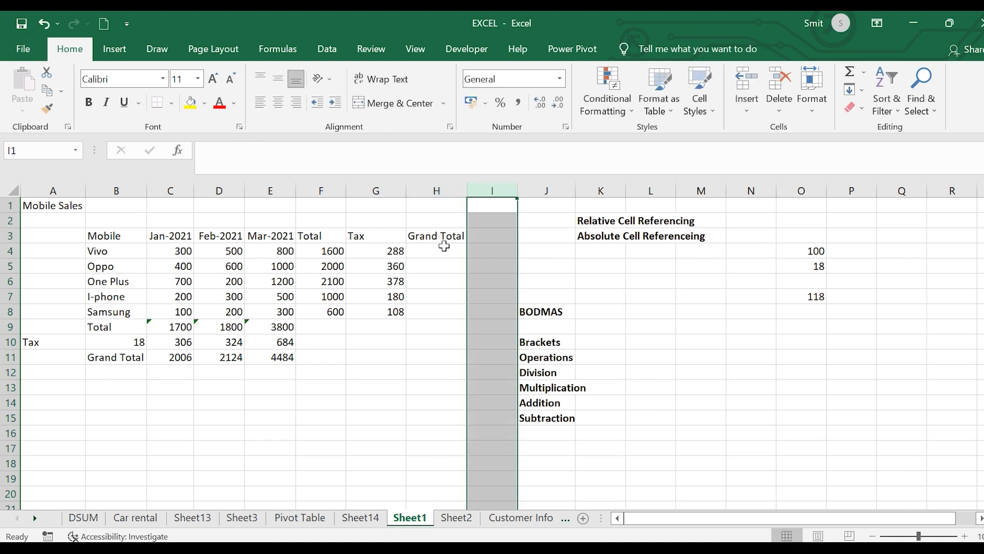
# Calculate Vivo's grand total in H4 with =SUM(F4:G4) and fill the formula down to Samsung's row in H8
pyautogui.click(442, 248)
pyautogui.write('=')
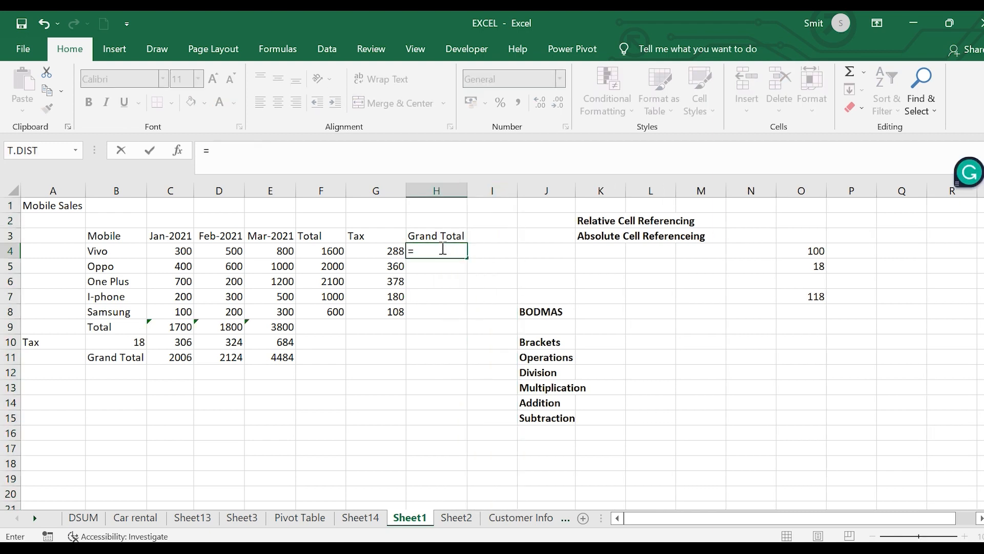
pyautogui.write('SUM')
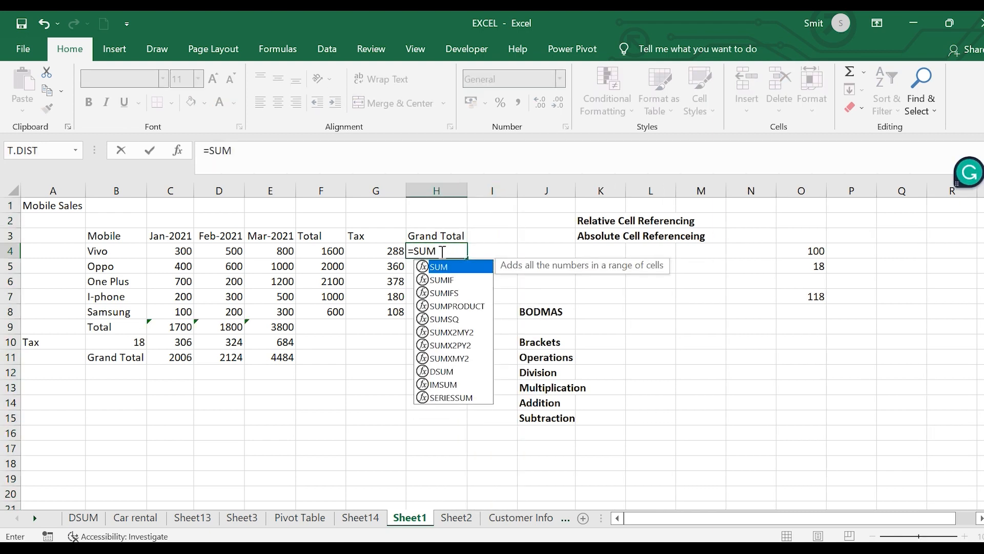
pyautogui.doubleClick(441, 270)
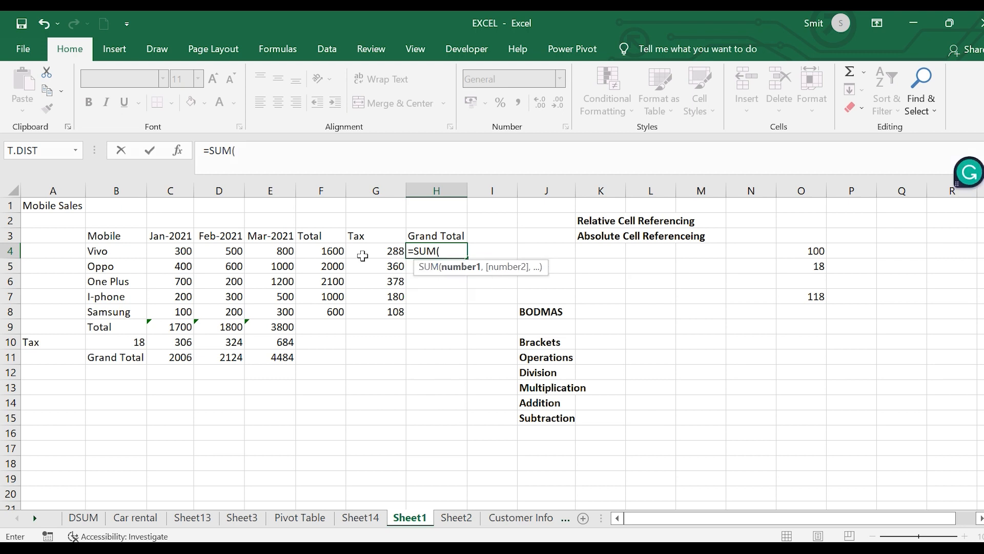
pyautogui.moveTo(336, 252); pyautogui.dragTo(387, 257)
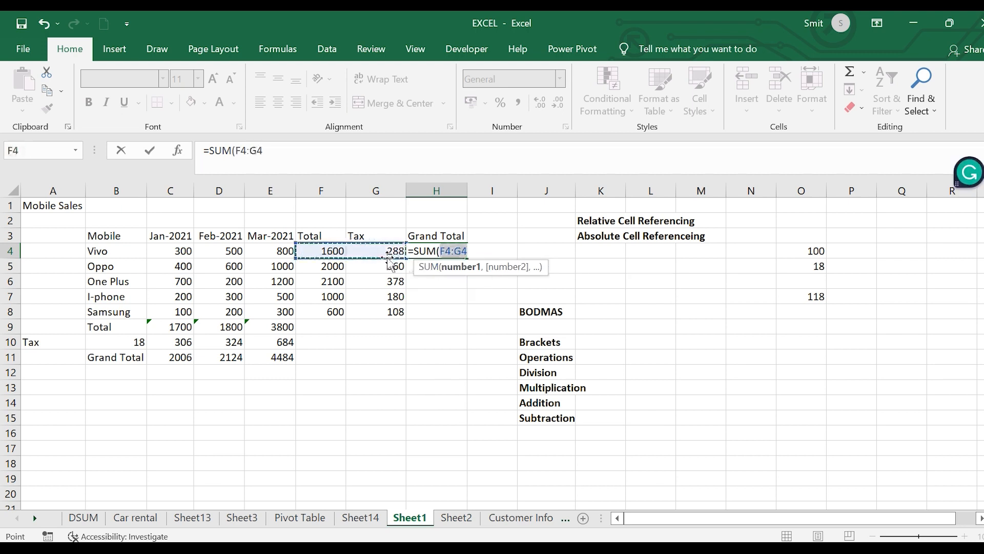
pyautogui.write(')')
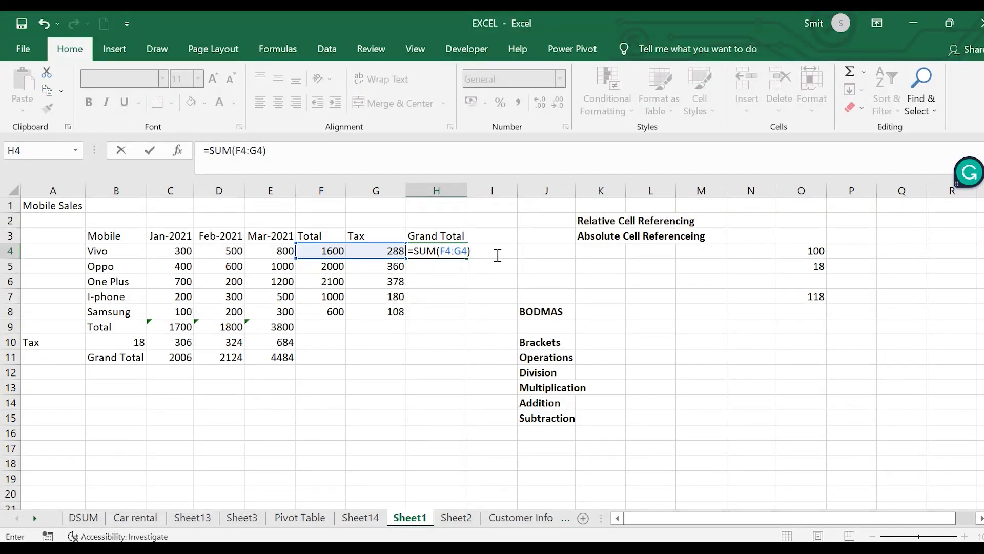
pyautogui.hotkey('ctrl', 'Return')
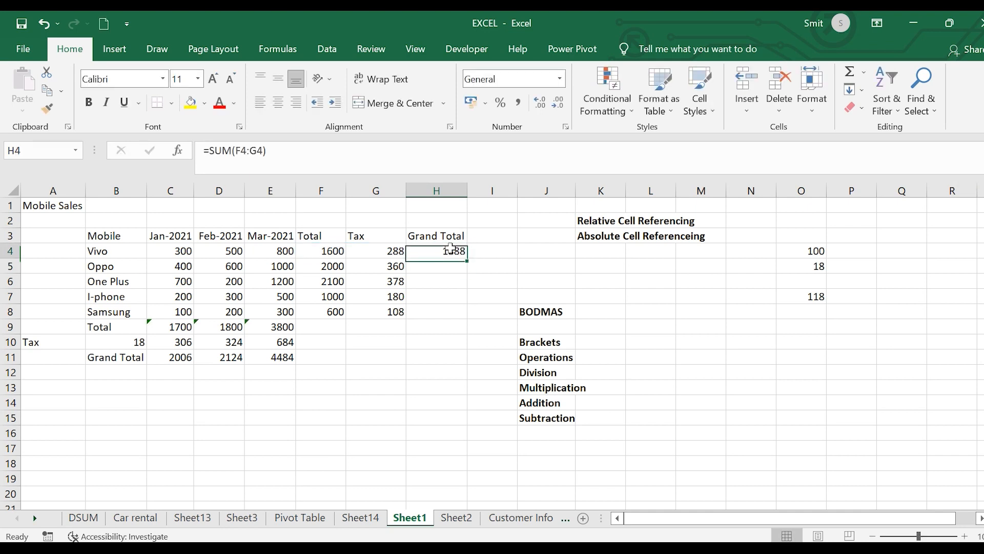
pyautogui.moveTo(466, 258)
pyautogui.mouseDown()
pyautogui.moveTo(457, 328)
pyautogui.moveTo(463, 318)
pyautogui.mouseUp()
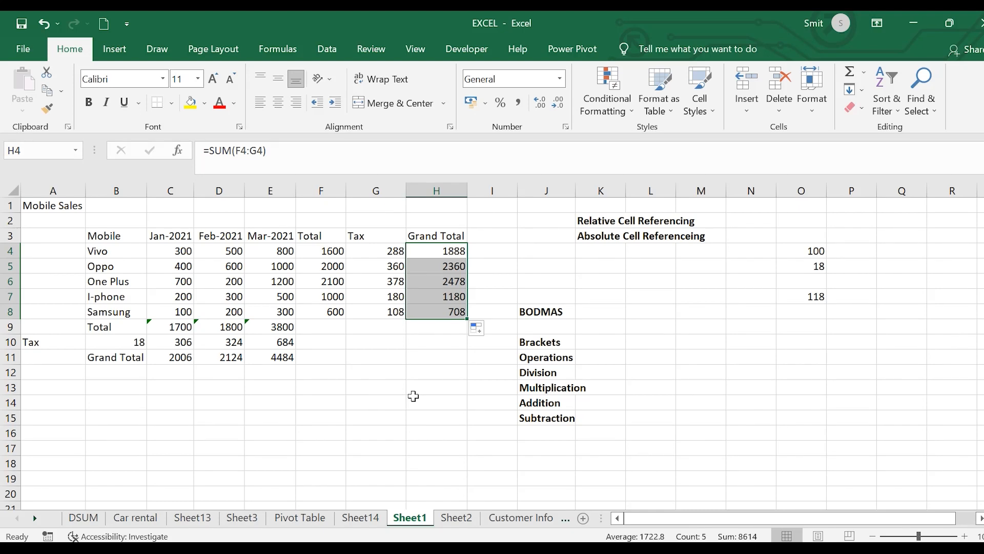
pyautogui.moveTo(541, 415); pyautogui.dragTo(538, 446)
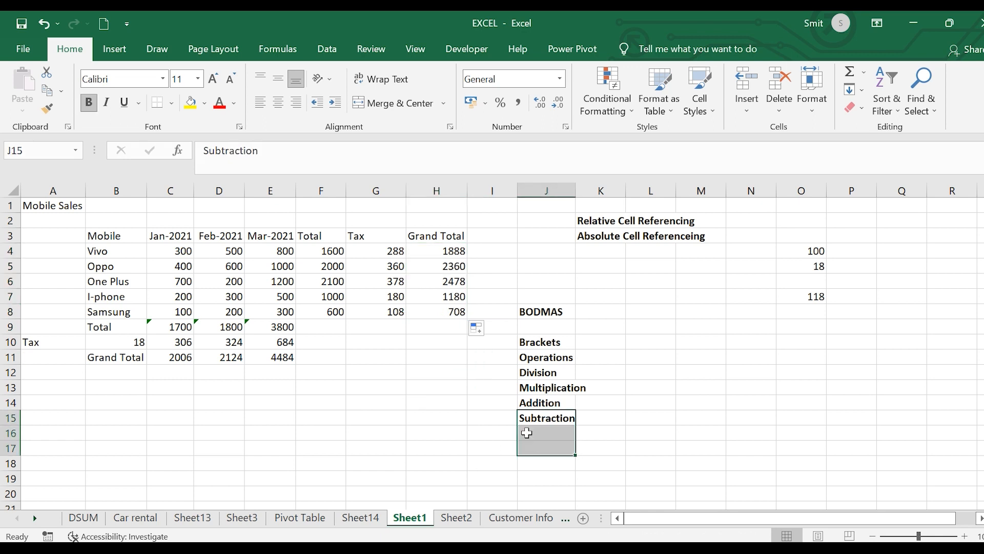
pyautogui.click(552, 298)
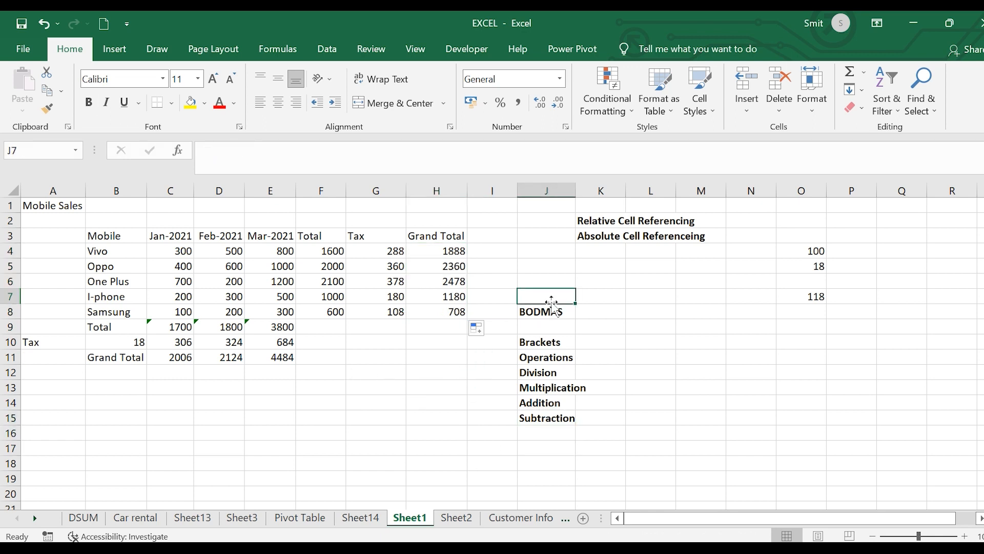
pyautogui.click(552, 310)
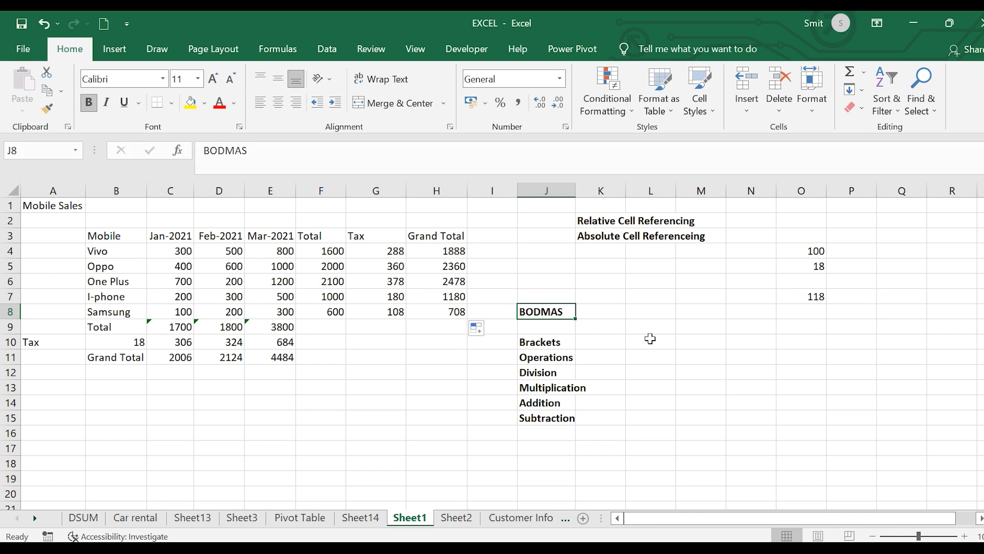
# Enter the order-of-operations example formula =(2000*0.15)+5000 in L12, beside the BODMAS list
pyautogui.click(641, 376)
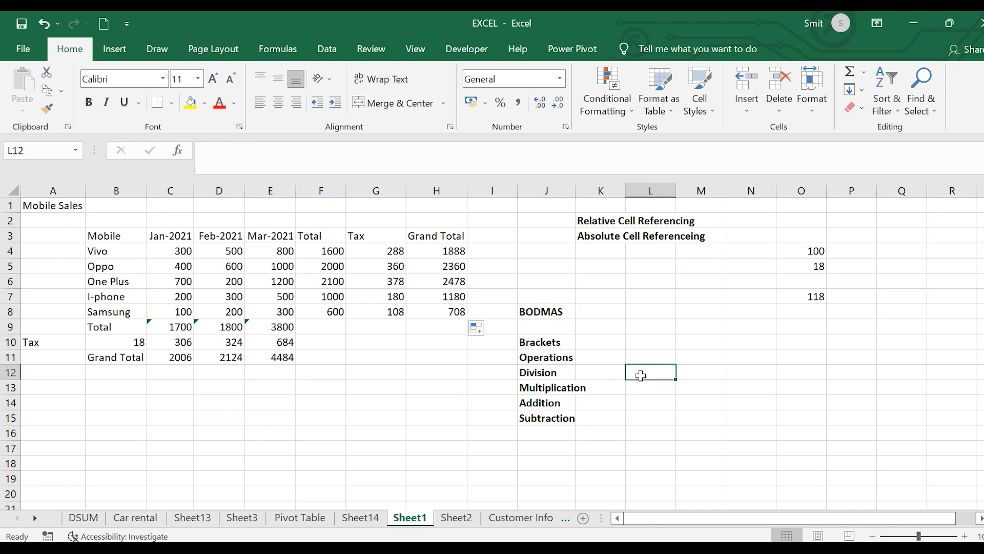
pyautogui.write('=')
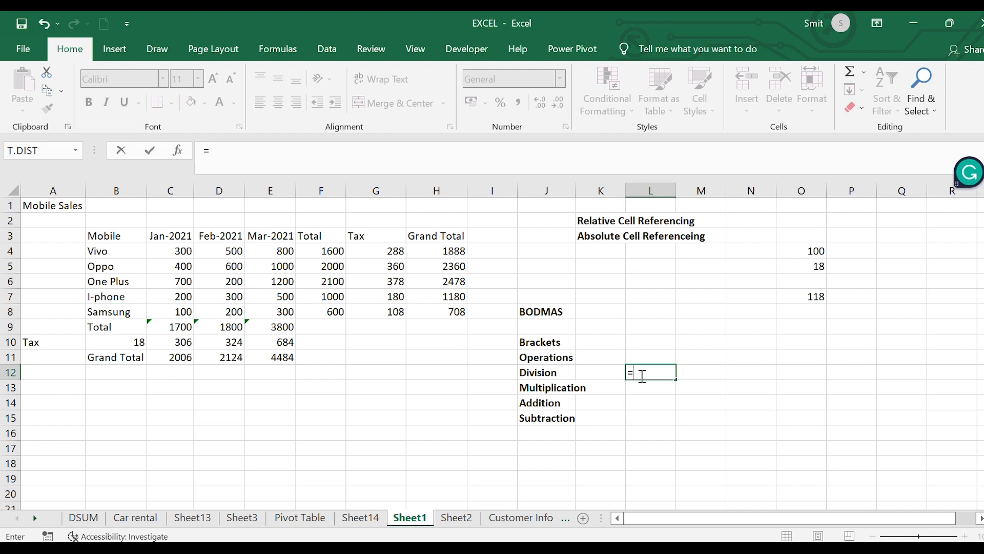
pyautogui.write('(2000')
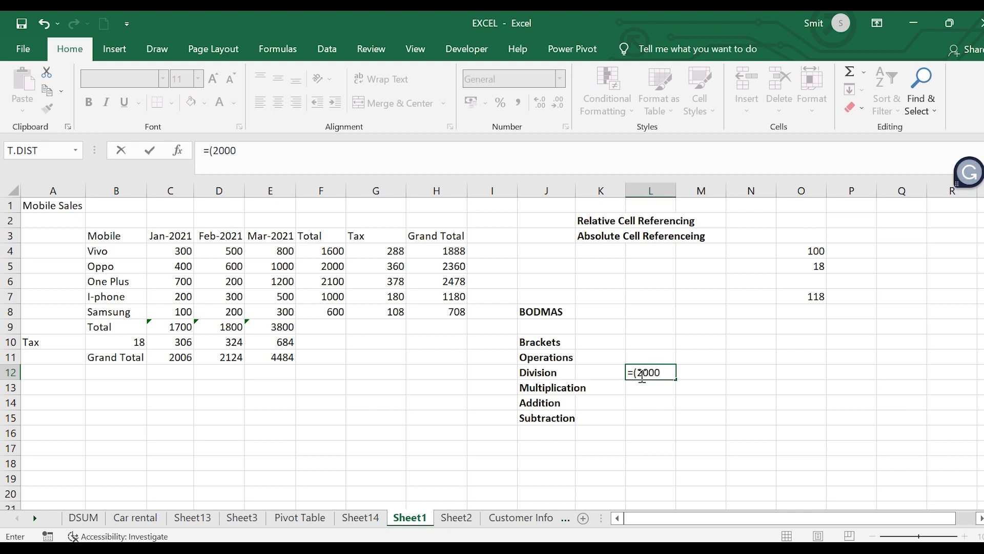
pyautogui.write('*')
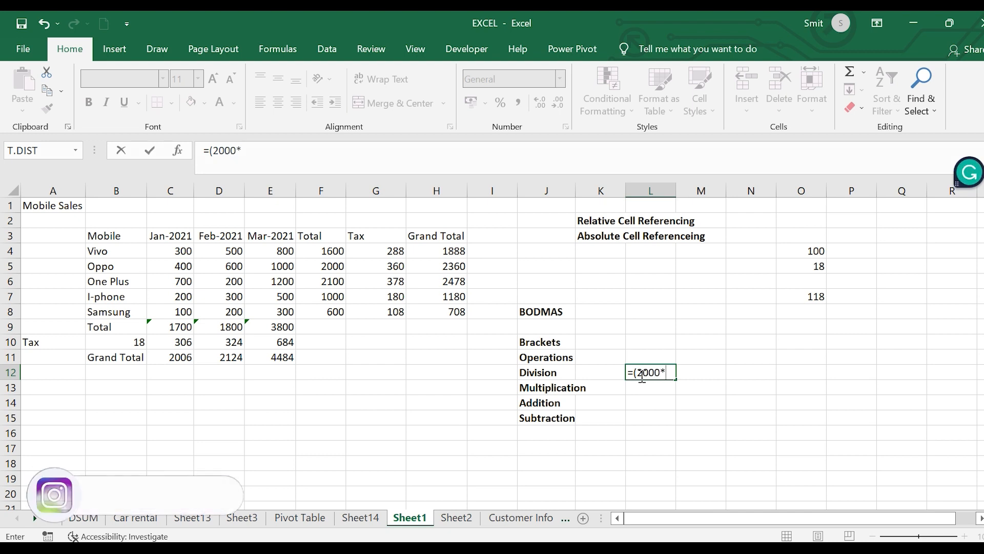
pyautogui.write('0.15')
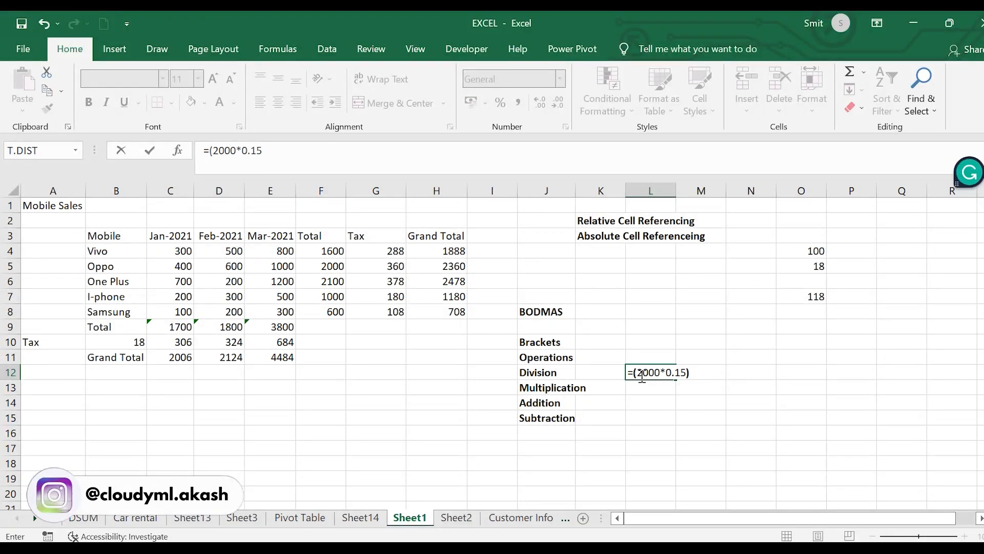
pyautogui.write(')+')
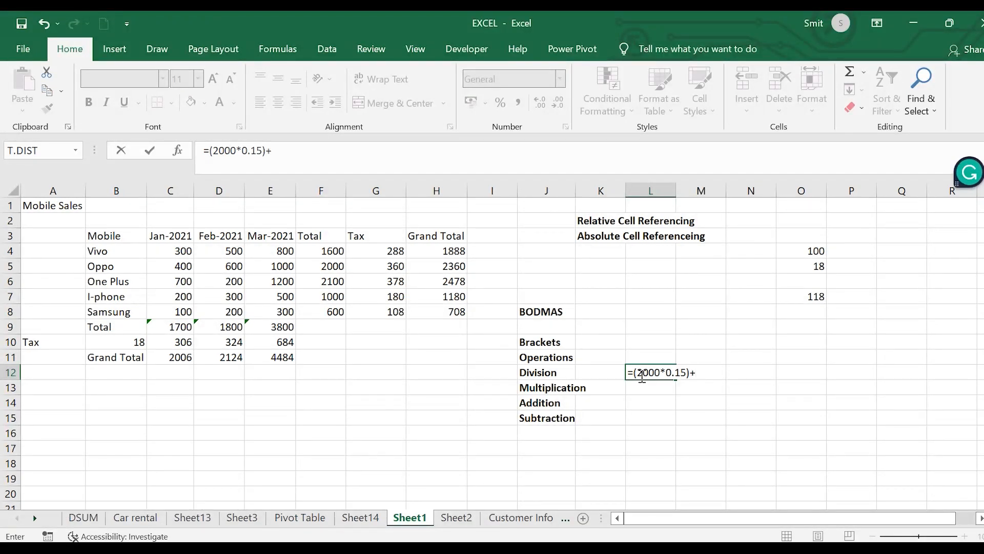
pyautogui.write('5000')
pyautogui.press('Return')
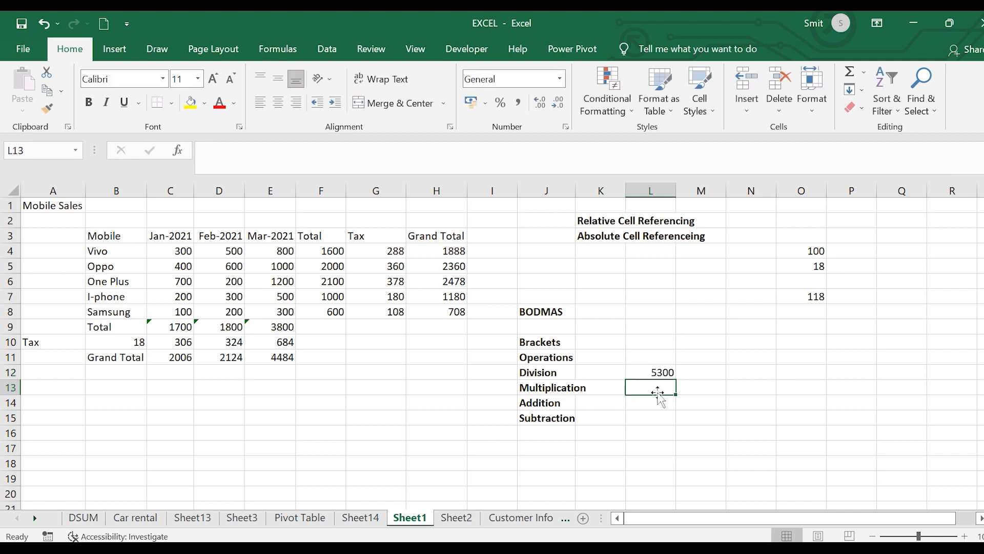
# Enter the same order-of-operations example without brackets, =2000*0.15+5000, in L13
pyautogui.write('=')
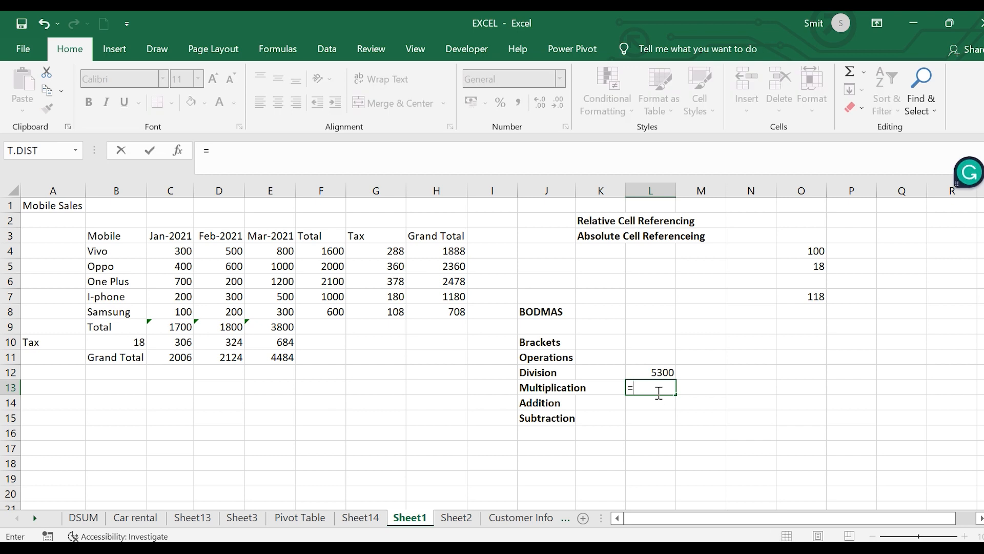
pyautogui.write('200')
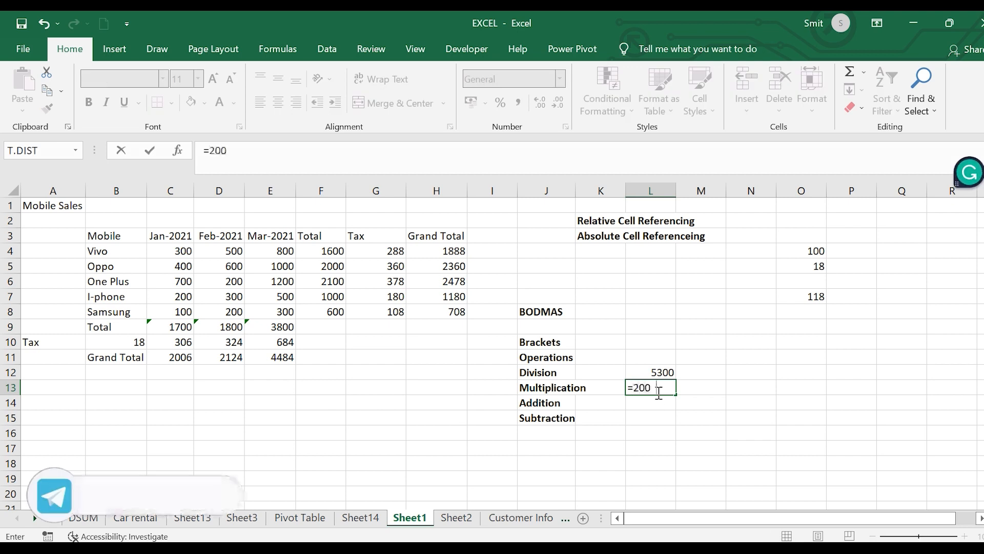
pyautogui.write('0*')
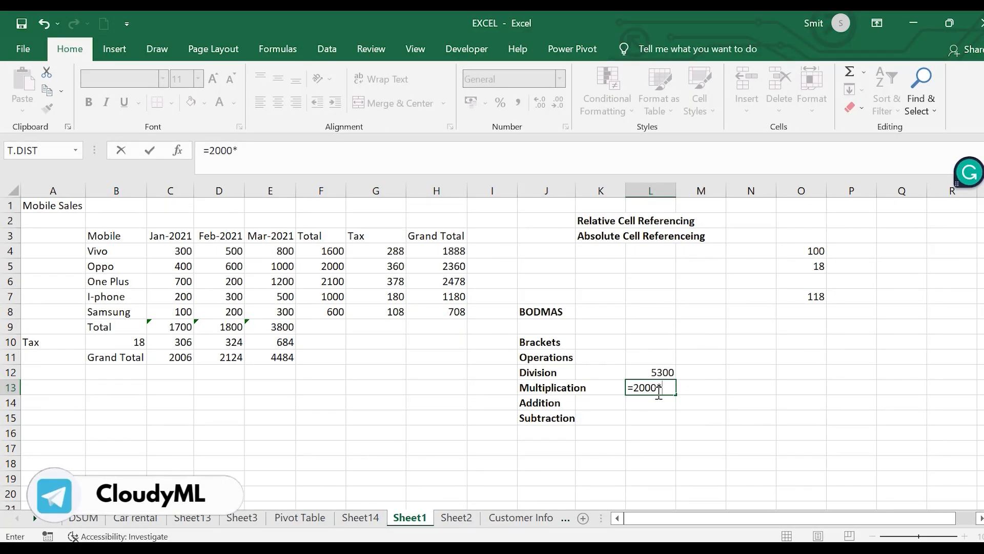
pyautogui.write('0.15+')
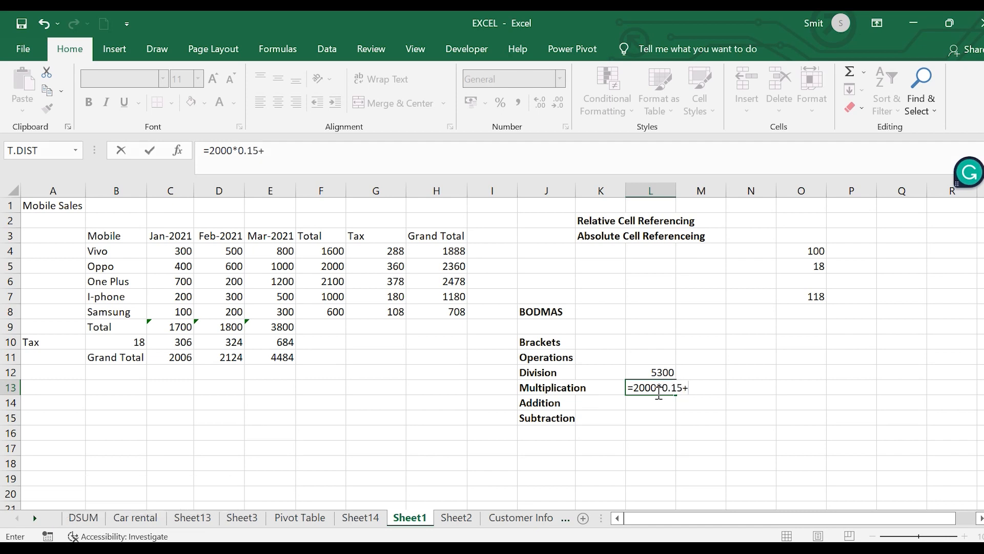
pyautogui.write('5000')
pyautogui.press('Return')
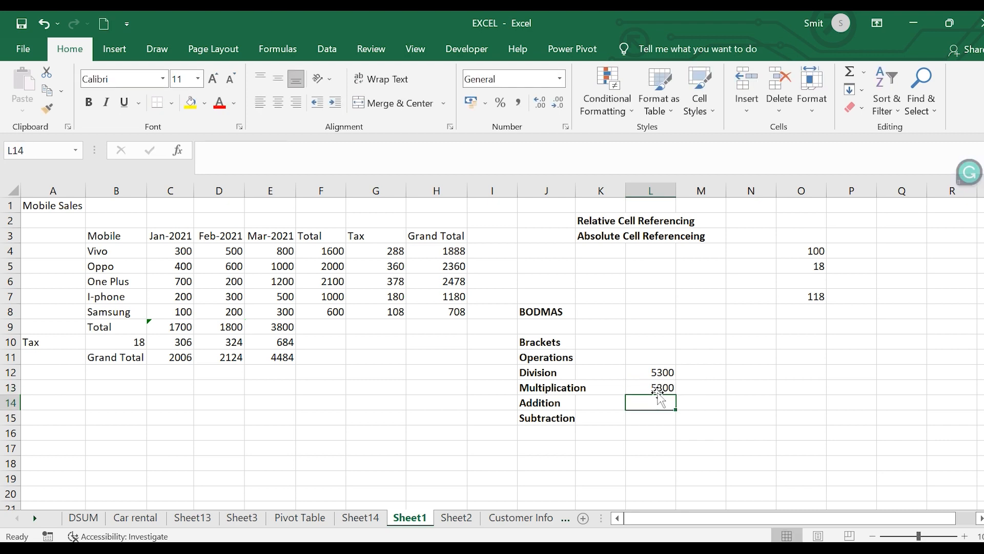
pyautogui.click(664, 384)
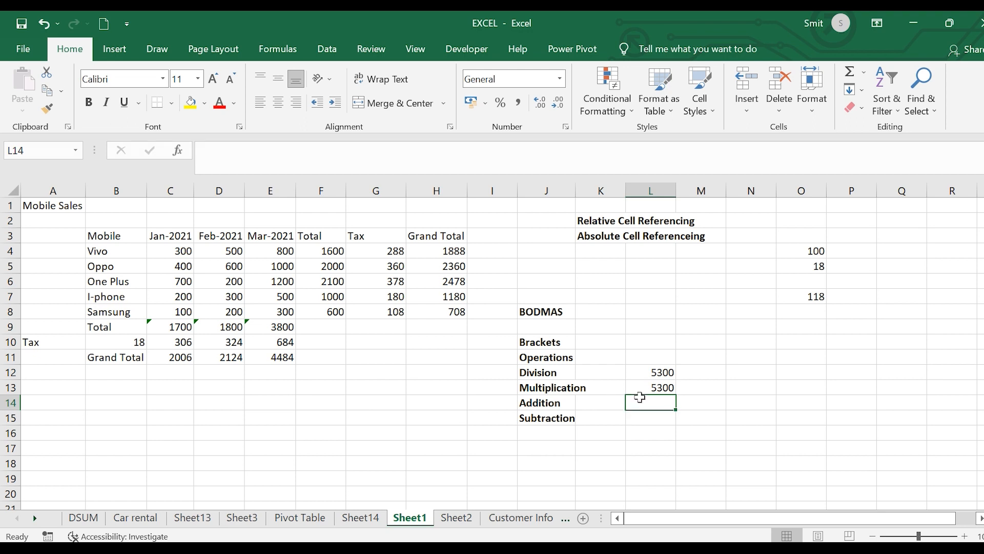
# Change the bracketed example formula in L12 to =(2000*0.15)/6
pyautogui.click(660, 373)
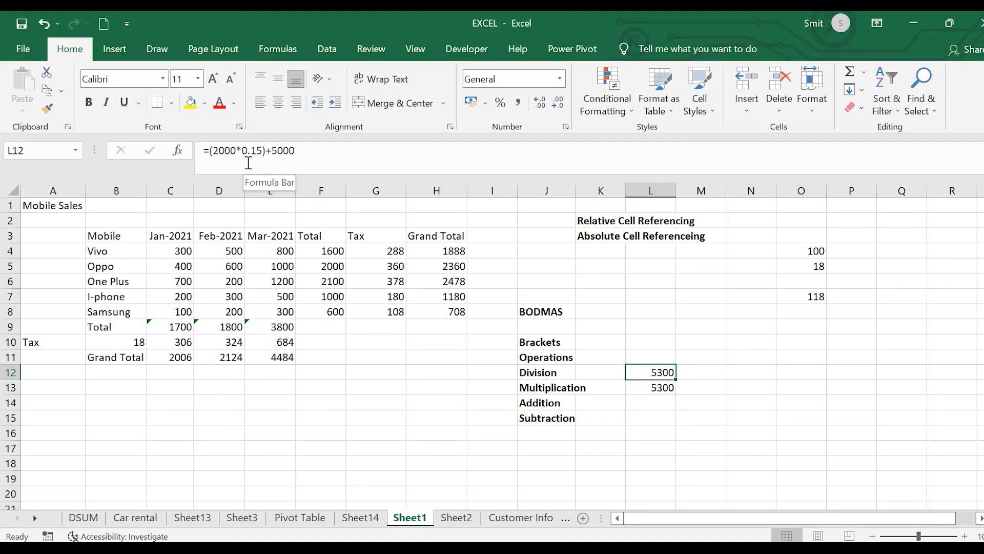
pyautogui.click(302, 152)
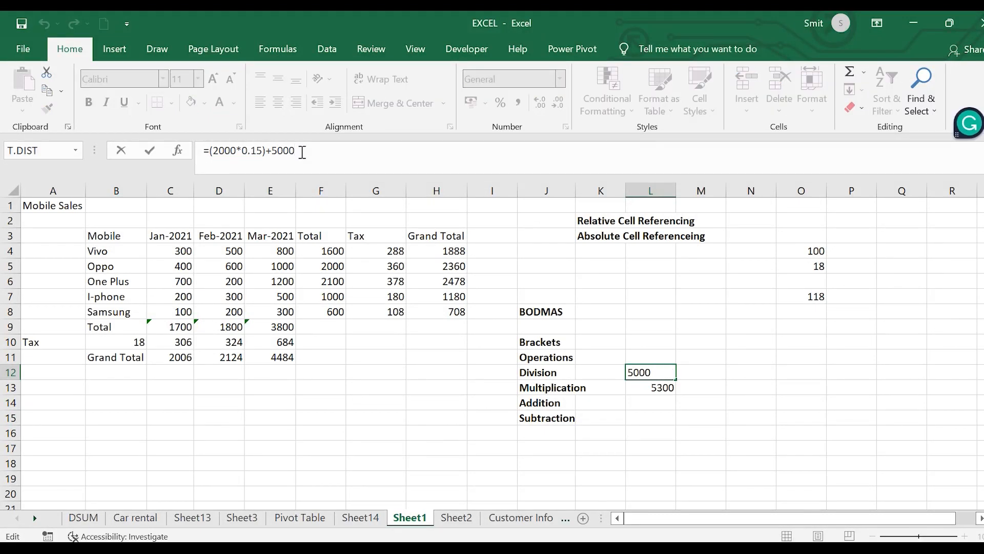
pyautogui.press('BackSpace')
pyautogui.press('BackSpace')
pyautogui.press('BackSpace')
pyautogui.press('BackSpace')
pyautogui.press('BackSpace')
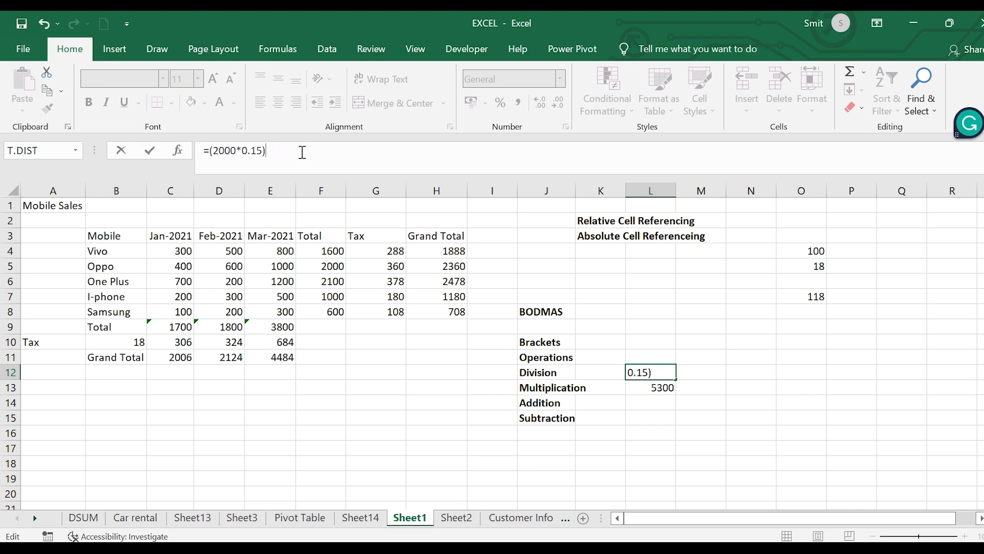
pyautogui.write('/6')
pyautogui.press('Return')
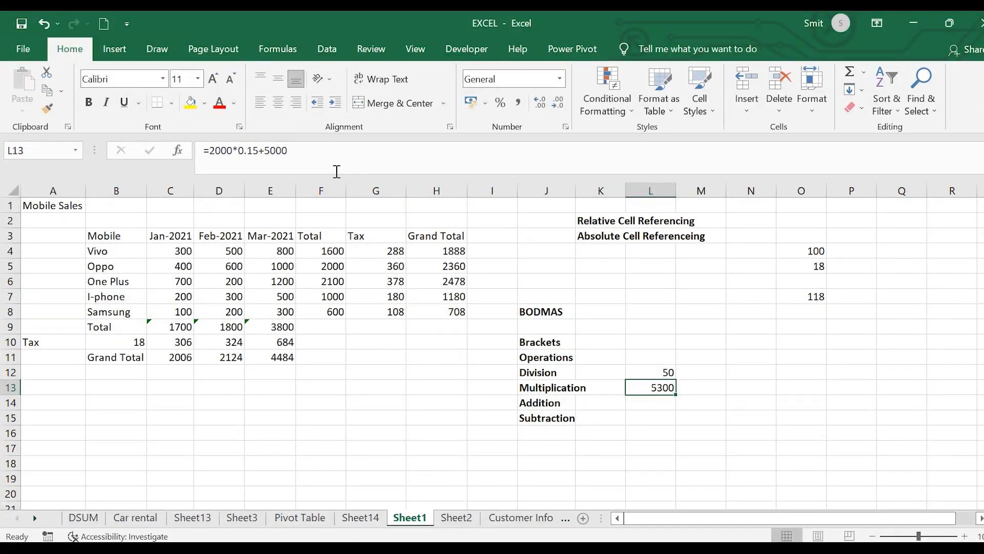
# Change the unbracketed example formula in L13 to =2000*0.15/6
pyautogui.click(288, 153)
pyautogui.press('BackSpace')
pyautogui.press('BackSpace')
pyautogui.press('BackSpace')
pyautogui.press('BackSpace')
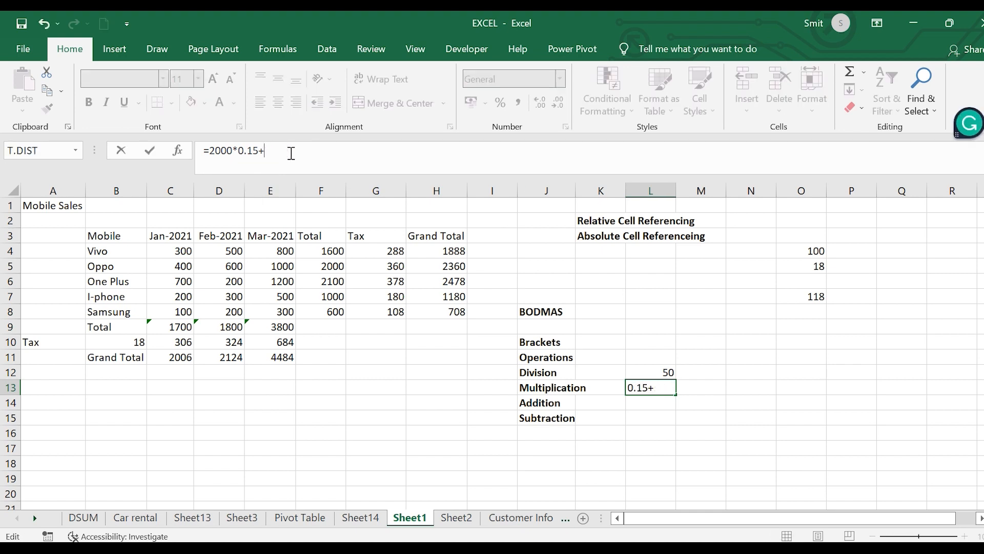
pyautogui.press('BackSpace')
pyautogui.write('/6')
pyautogui.press('Return')
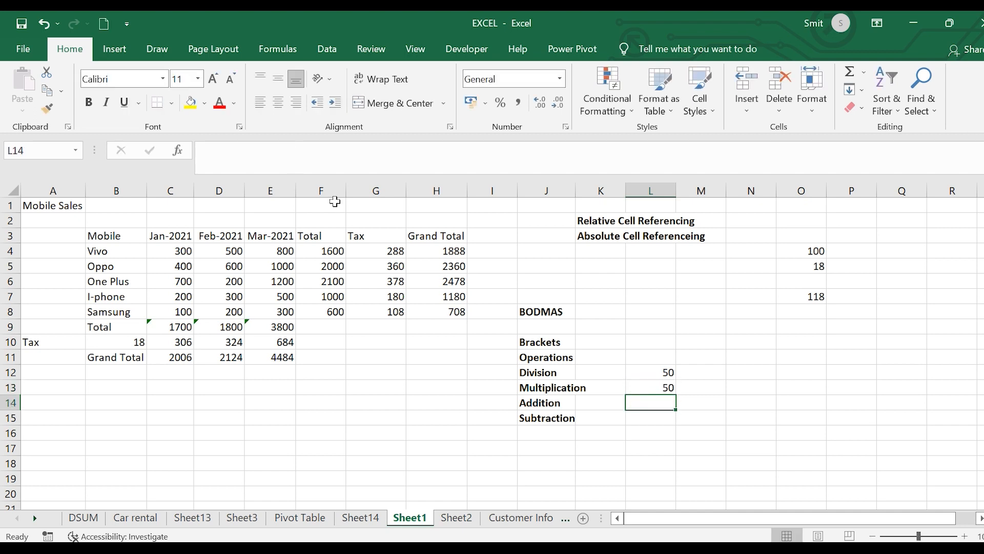
pyautogui.click(647, 390)
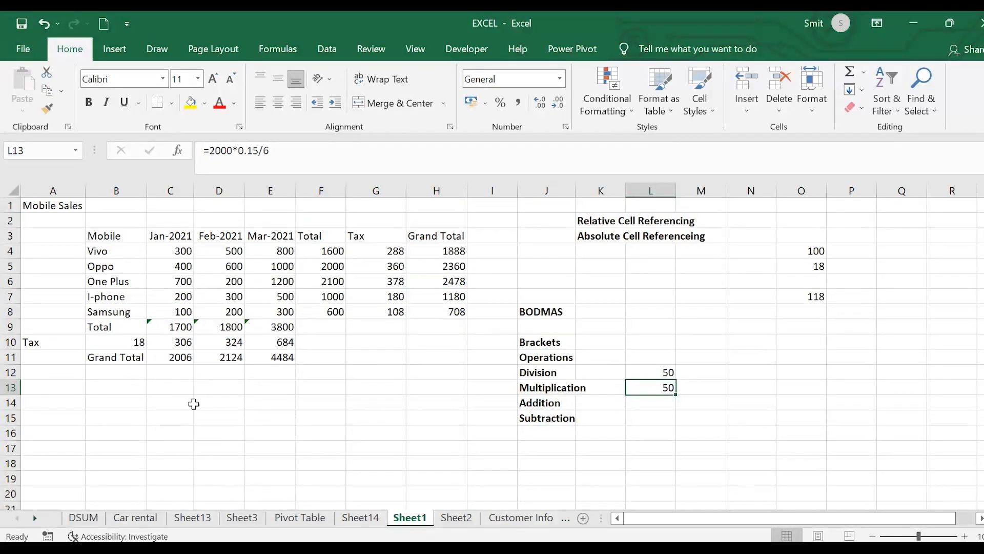
# Calculate the Jan-2021 total plus 18 percent tax in C14 with the single formula =C9*18/100+C9
pyautogui.click(165, 402)
pyautogui.write('=')
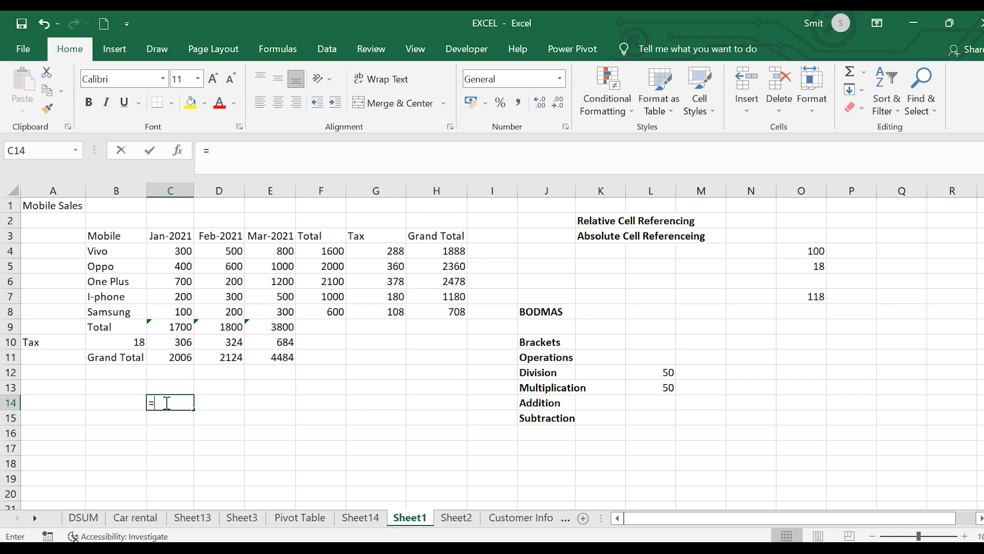
pyautogui.write('(')
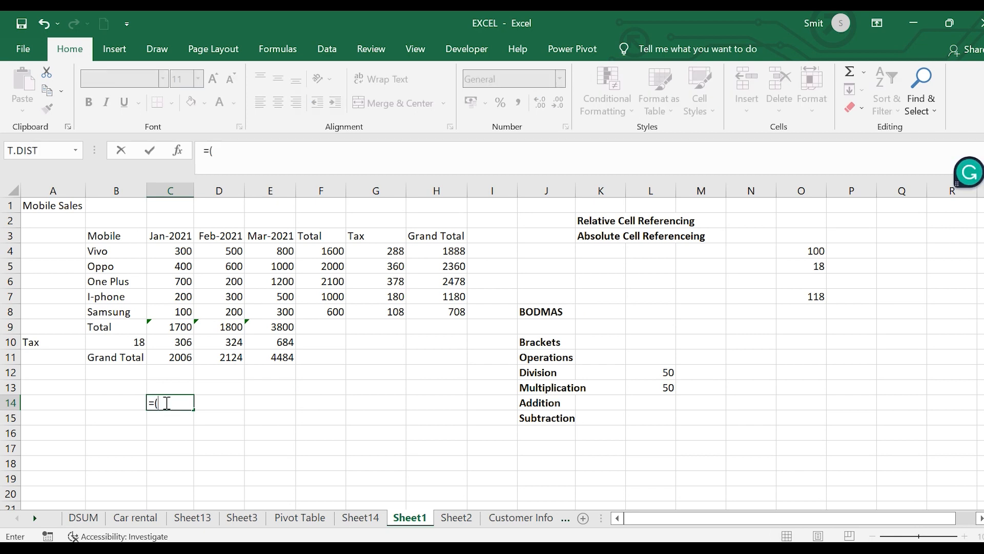
pyautogui.click(177, 327)
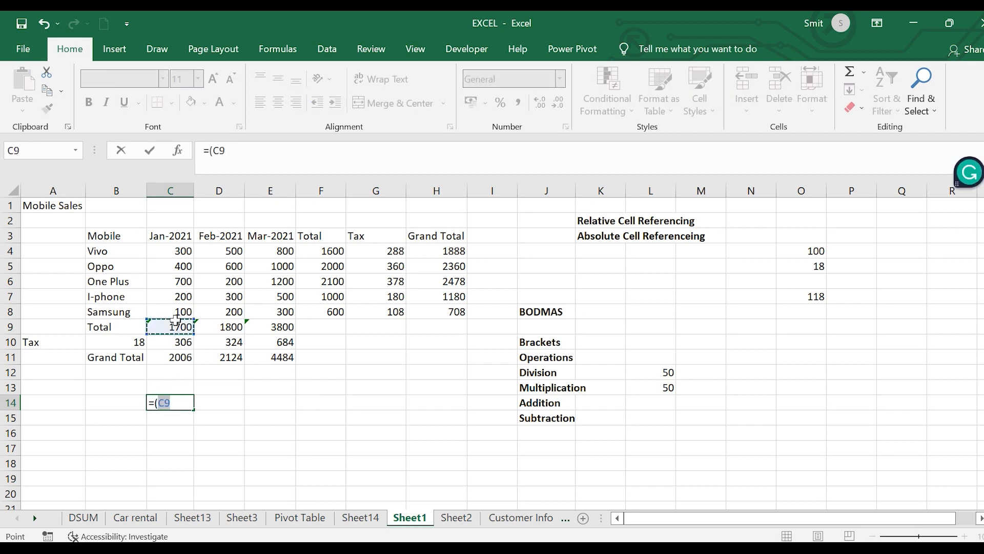
pyautogui.write('*')
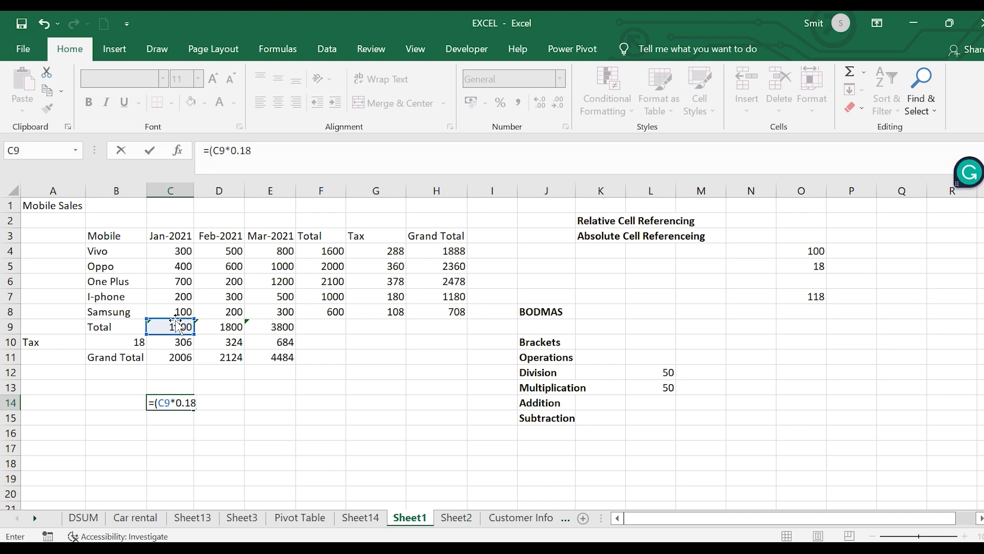
pyautogui.write('0.18)')
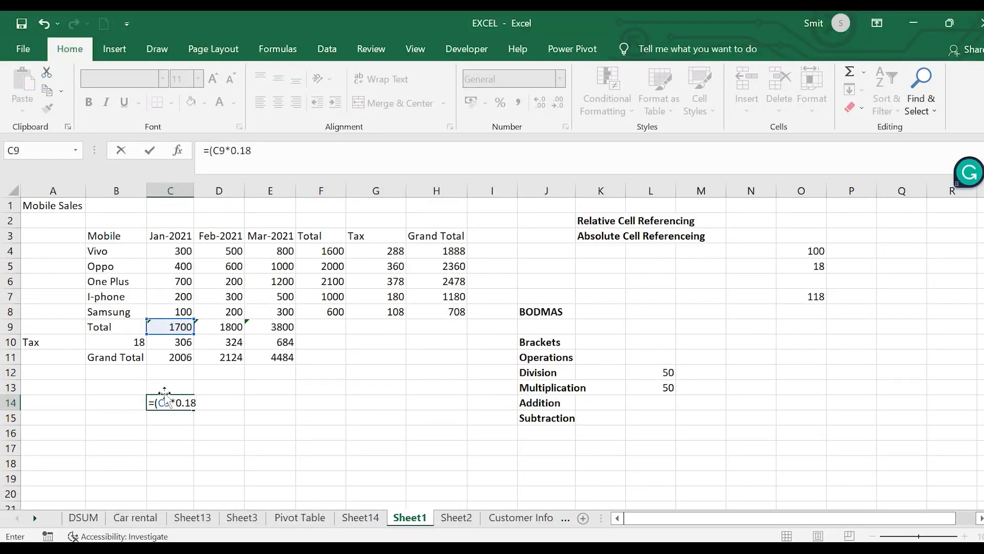
pyautogui.press('BackSpace')
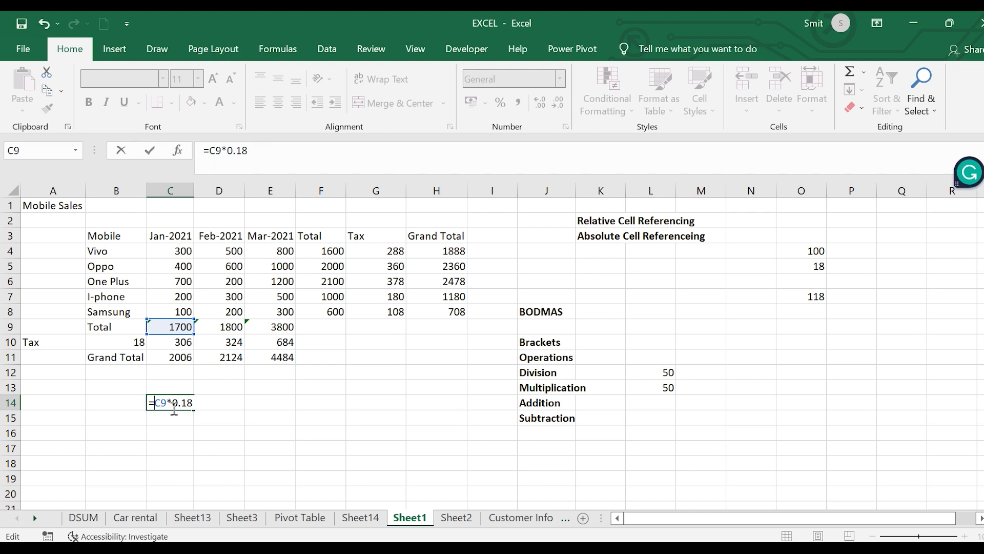
pyautogui.press('BackSpace')
pyautogui.press('BackSpace')
pyautogui.press('BackSpace')
pyautogui.write('18/100+')
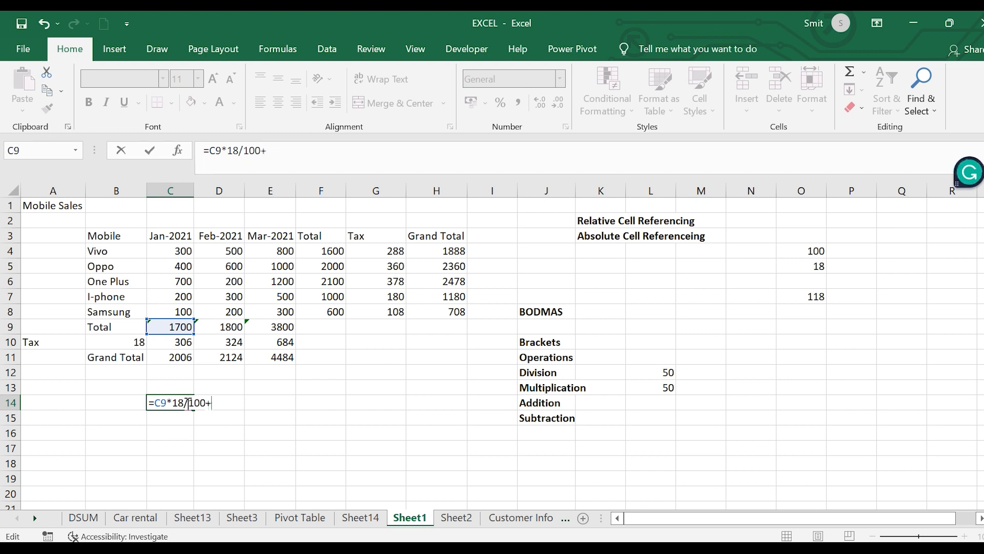
pyautogui.click(177, 324)
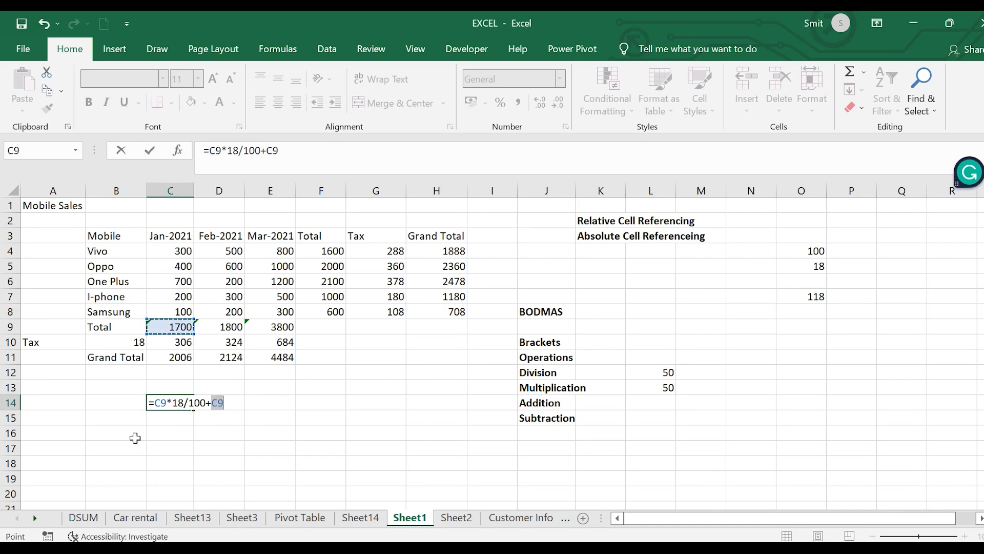
pyautogui.write(')')
pyautogui.press('Return')
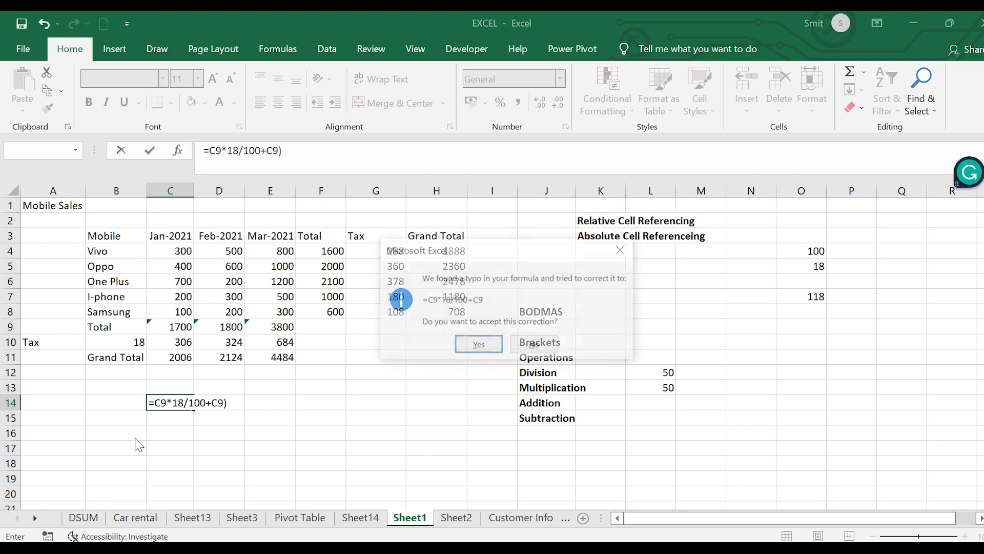
pyautogui.click(479, 342)
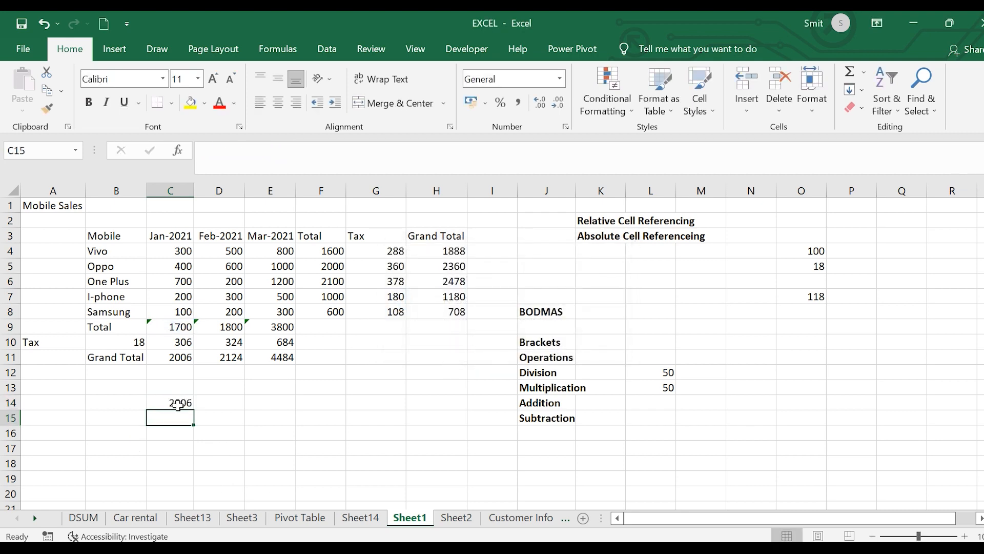
# Clear the example formulas from C14 and from L12:L13 beside the BODMAS list
pyautogui.click(178, 405)
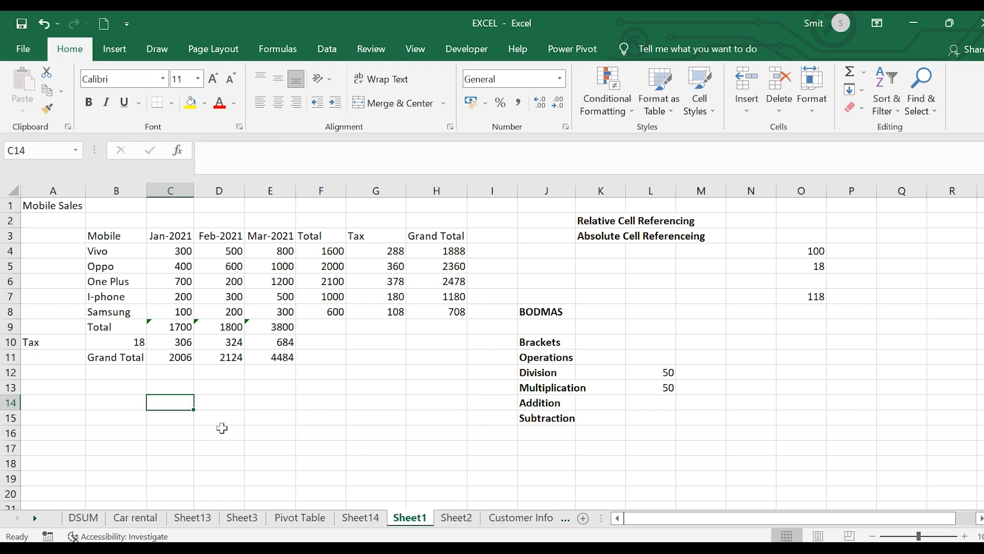
pyautogui.click(665, 355)
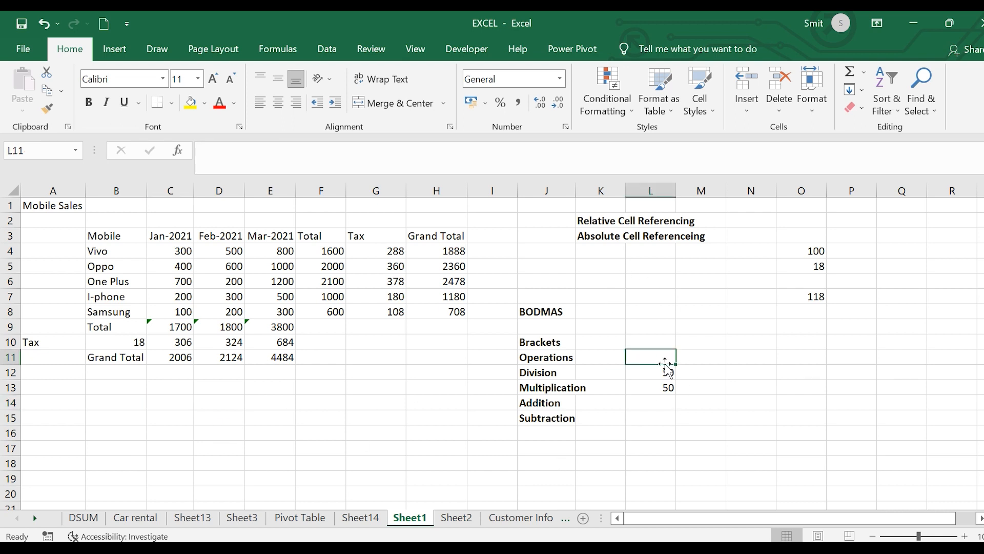
pyautogui.moveTo(664, 370); pyautogui.dragTo(665, 395)
pyautogui.press('Delete')
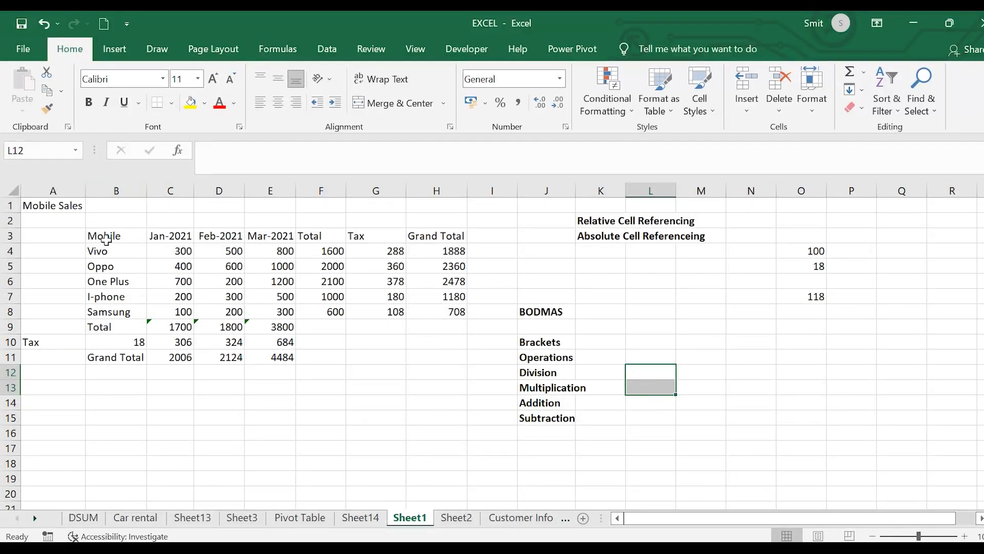
# Apply All Borders to the Mobile Sales table range B3:H12
pyautogui.moveTo(105, 239); pyautogui.dragTo(446, 379)
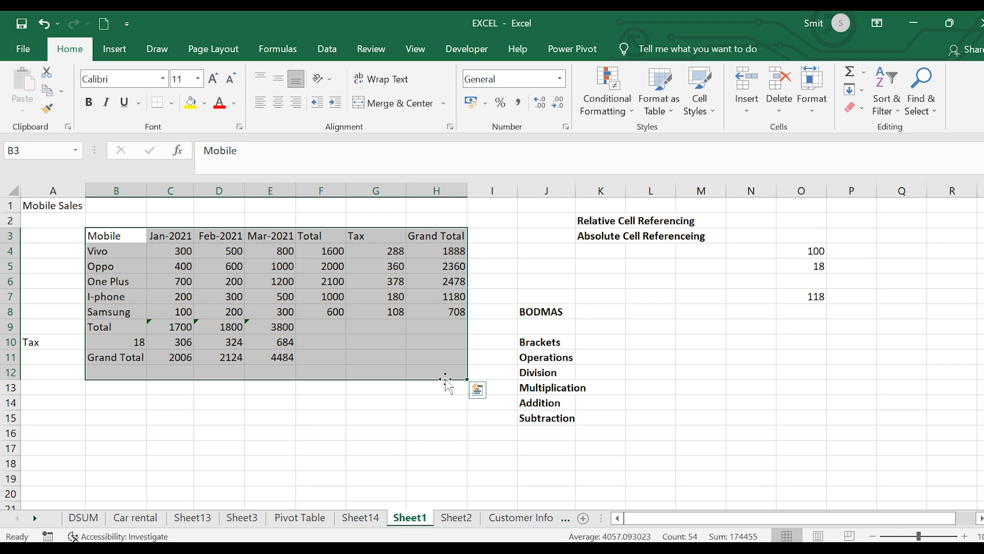
pyautogui.click(171, 104)
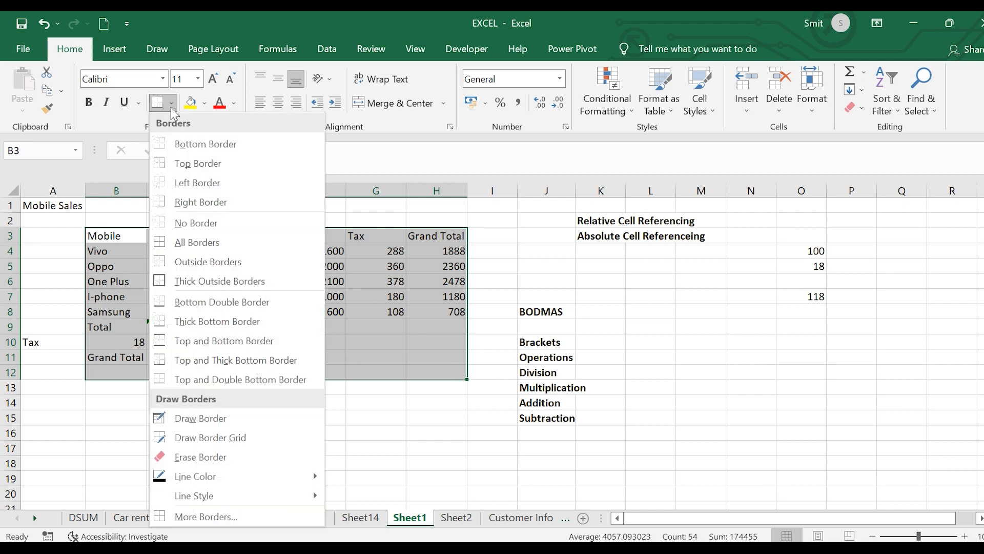
pyautogui.click(203, 241)
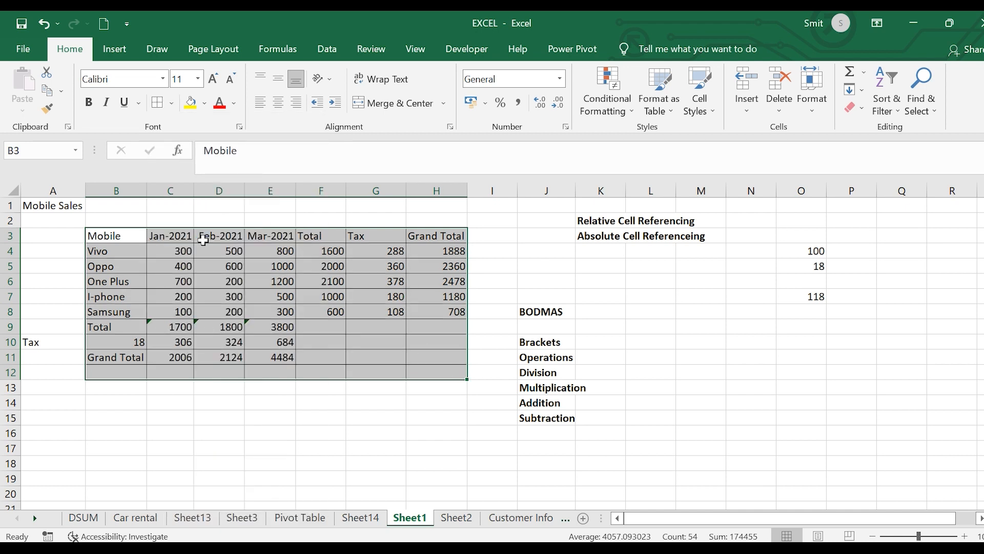
pyautogui.click(239, 387)
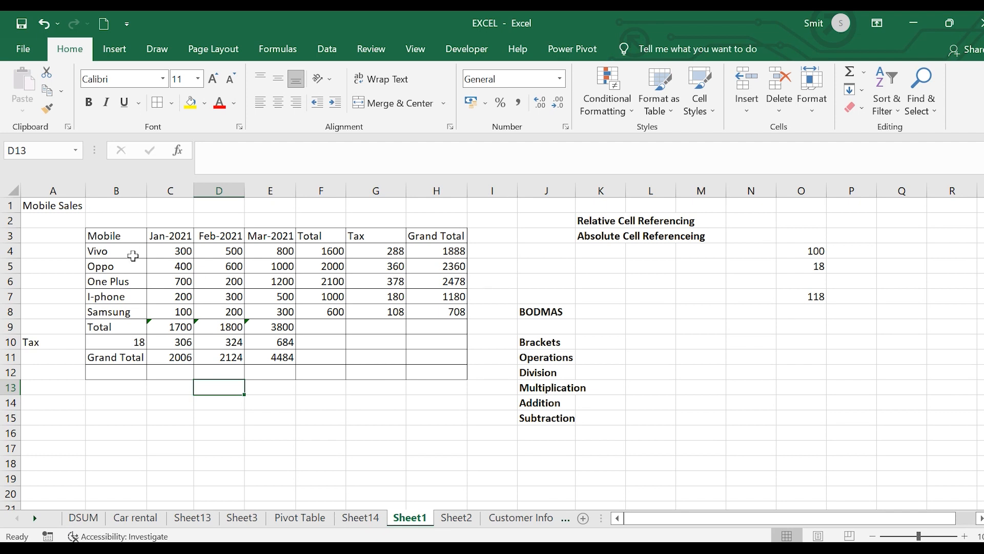
# Make the table's heading row B3:H3 and the first-column entries B4:B11 bold
pyautogui.moveTo(91, 237); pyautogui.dragTo(439, 234)
pyautogui.click(89, 102)
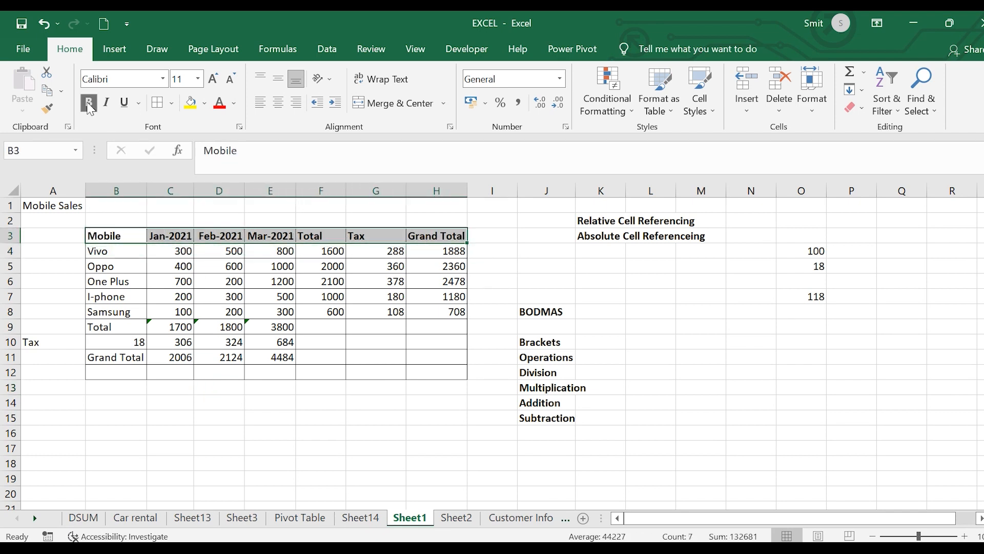
pyautogui.click(127, 256)
pyautogui.moveTo(127, 255); pyautogui.dragTo(121, 356)
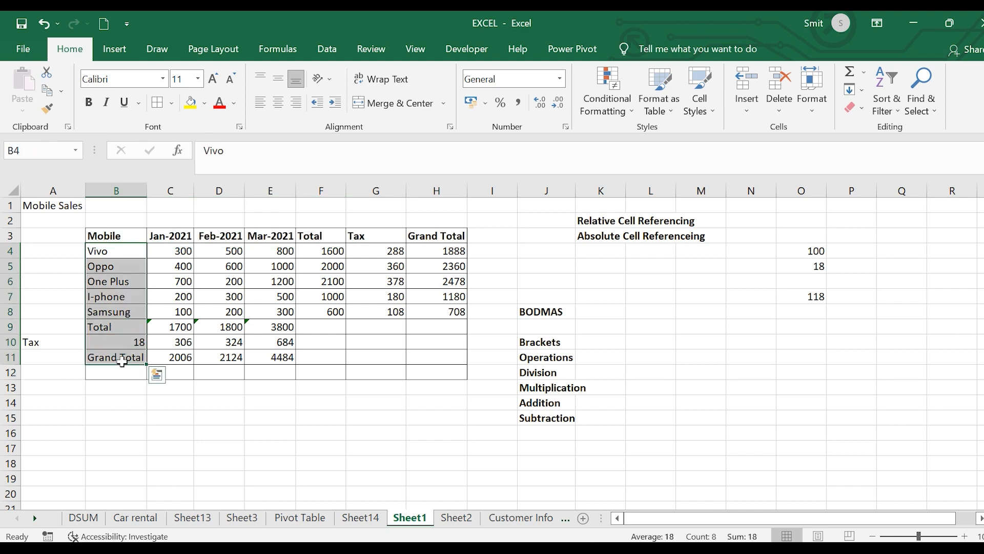
pyautogui.click(92, 102)
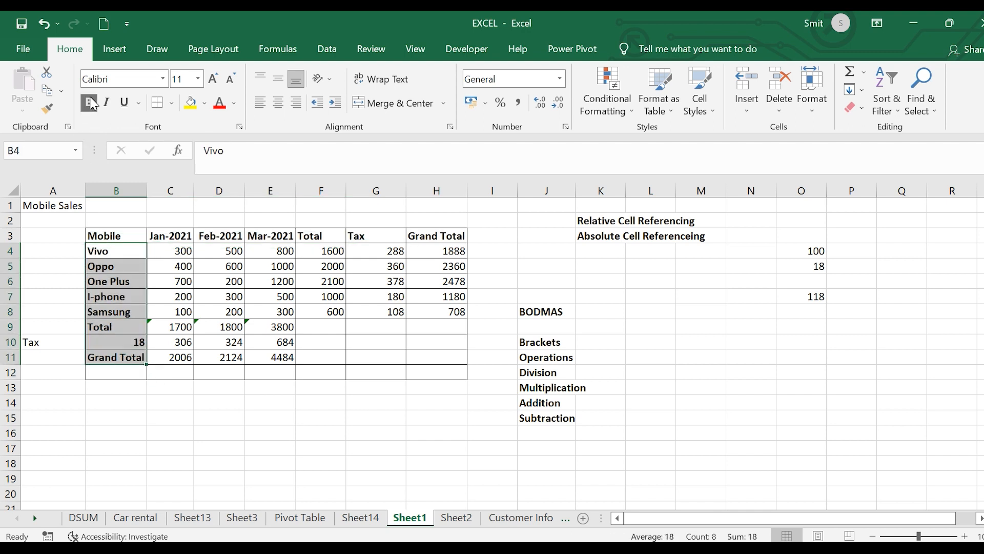
pyautogui.click(248, 446)
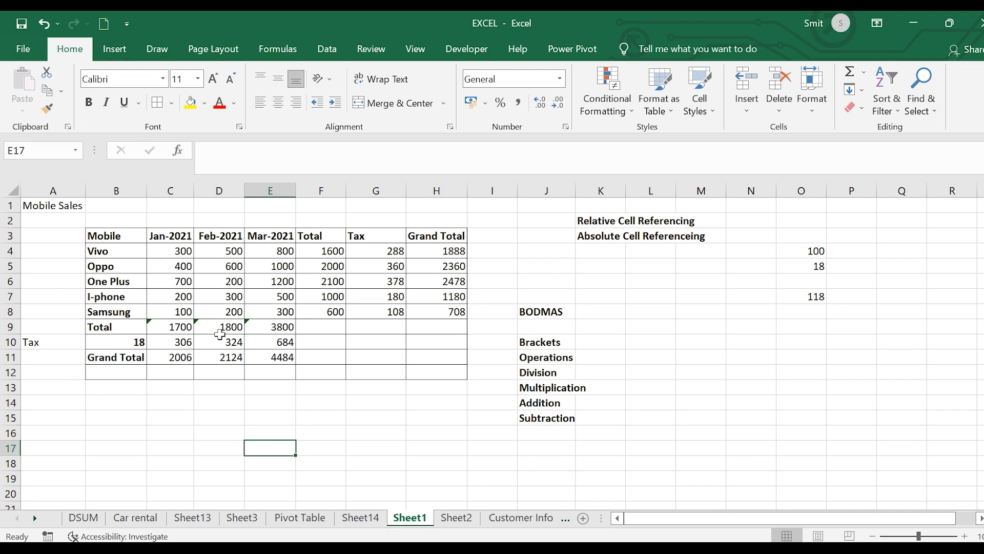
pyautogui.click(184, 255)
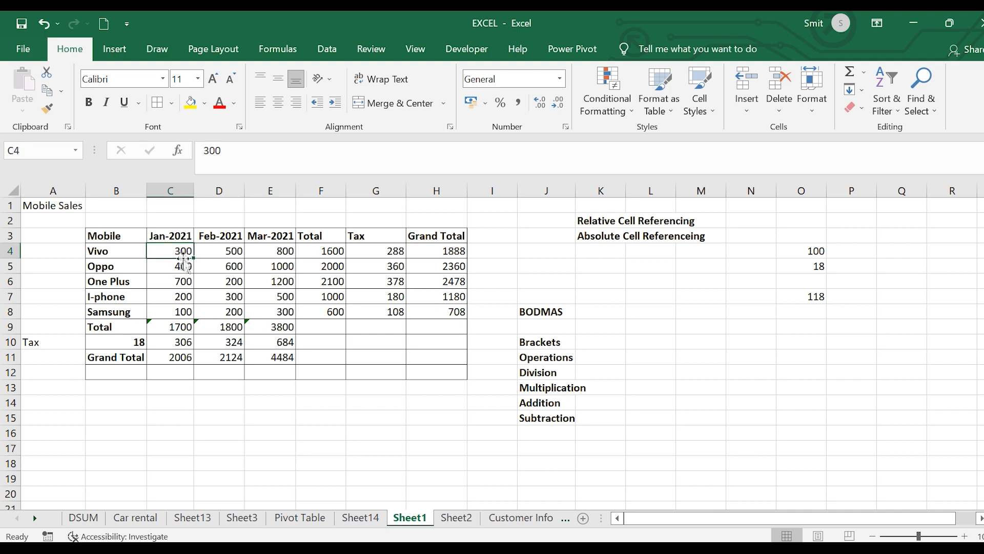
# Apply the Currency format to the monthly sales figures in C4:E8
pyautogui.click(231, 281)
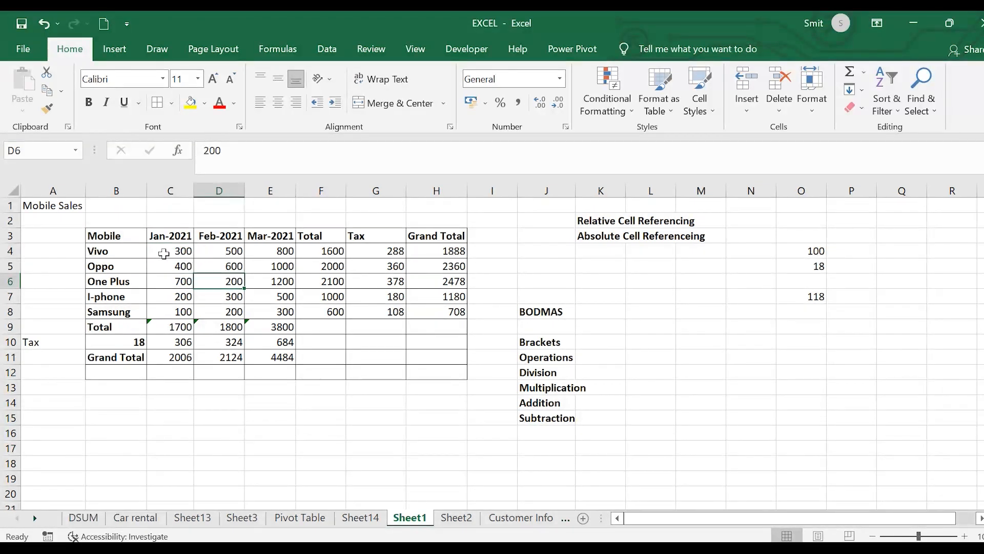
pyautogui.moveTo(164, 253); pyautogui.dragTo(281, 309)
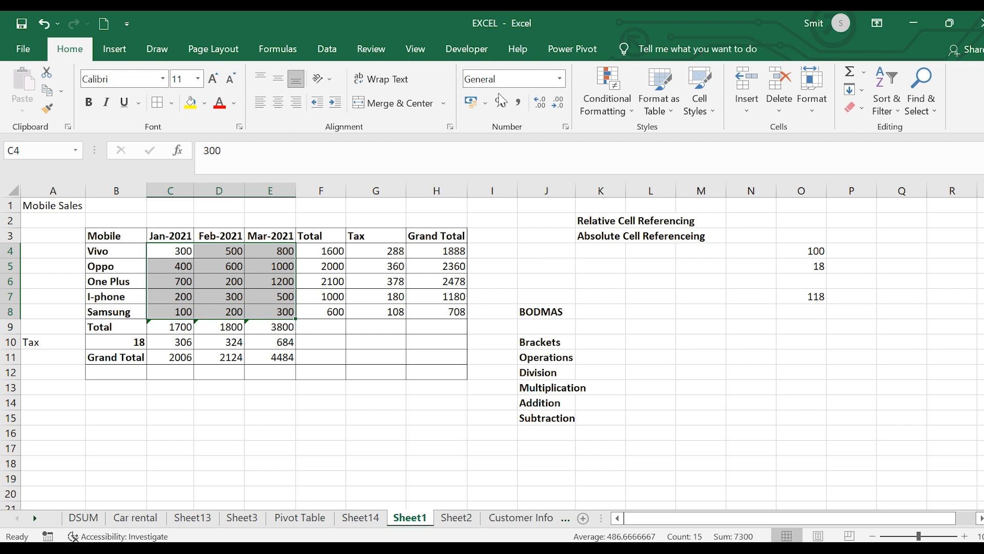
pyautogui.click(560, 79)
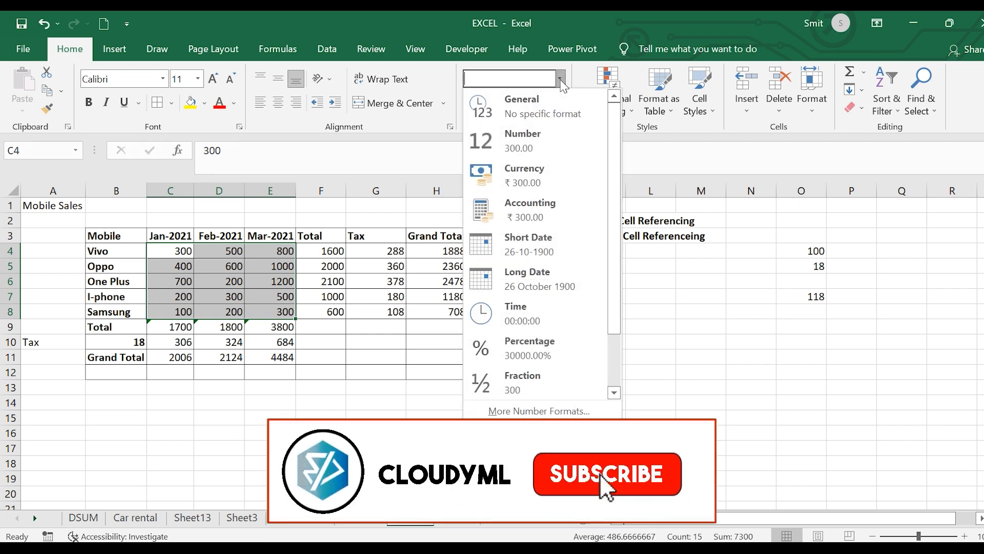
pyautogui.click(526, 174)
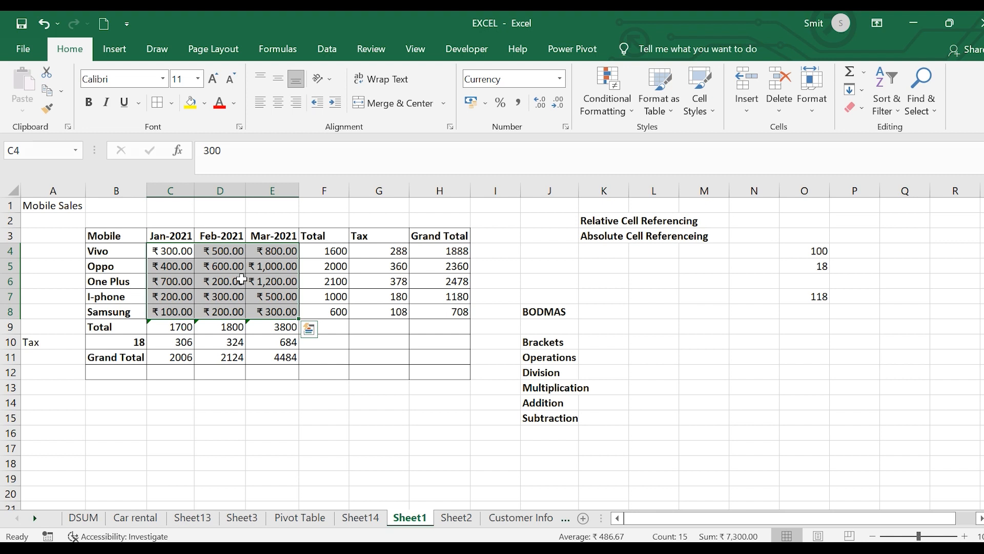
pyautogui.click(421, 356)
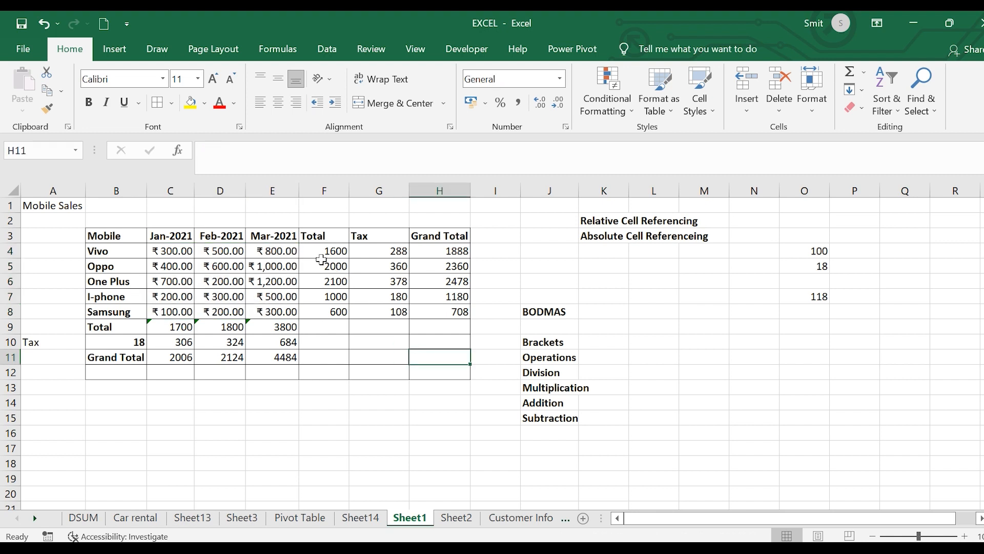
# Apply the Currency format to the Total, Tax and Grand Total columns in F4:H10
pyautogui.moveTo(323, 252); pyautogui.dragTo(442, 343)
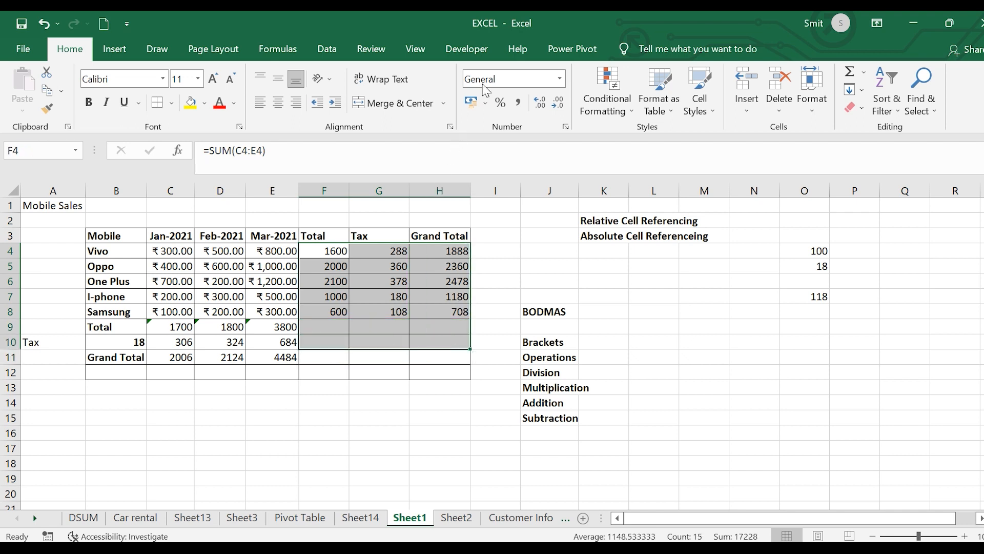
pyautogui.click(560, 78)
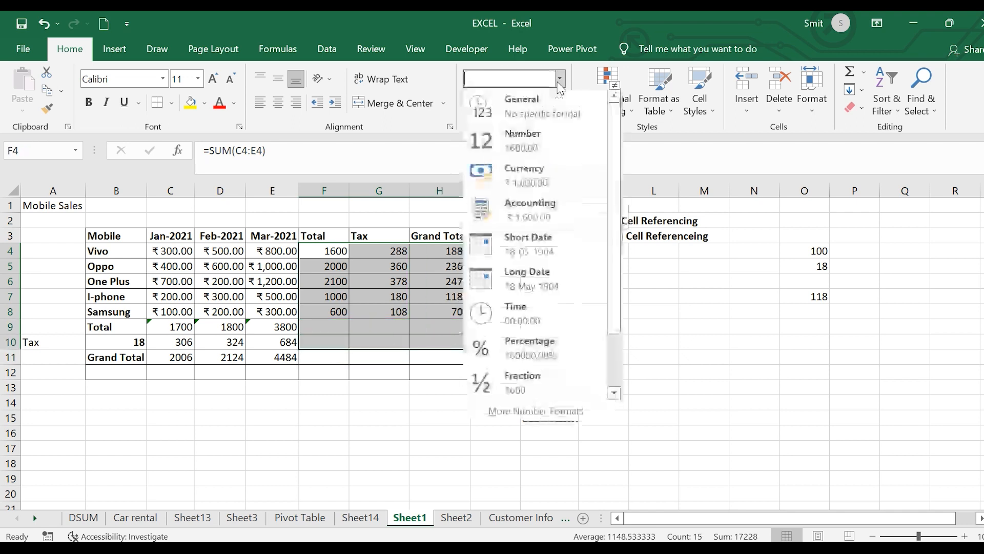
pyautogui.click(522, 169)
pyautogui.click(367, 416)
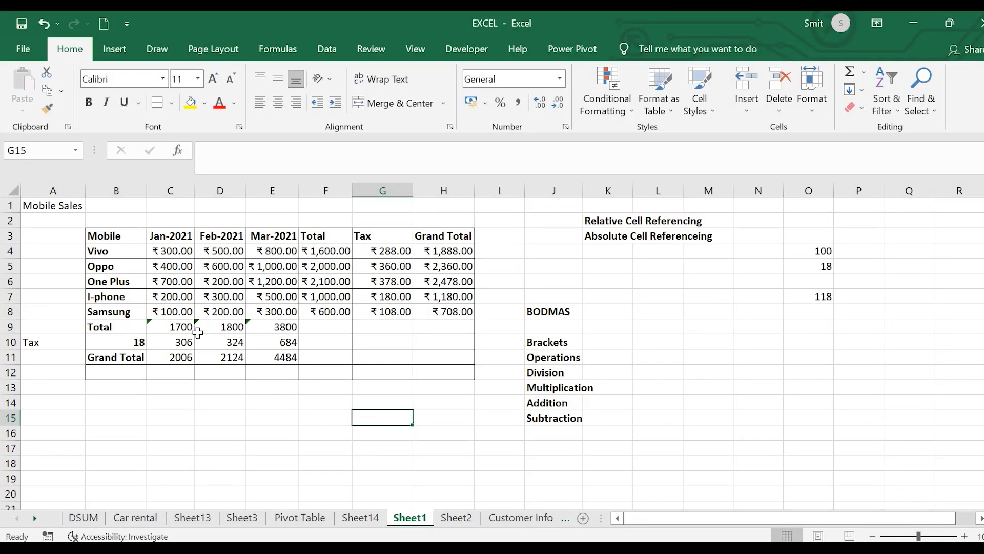
# Apply the Currency format to the monthly total, tax and grand total rows in C9:E12
pyautogui.moveTo(169, 326); pyautogui.dragTo(271, 368)
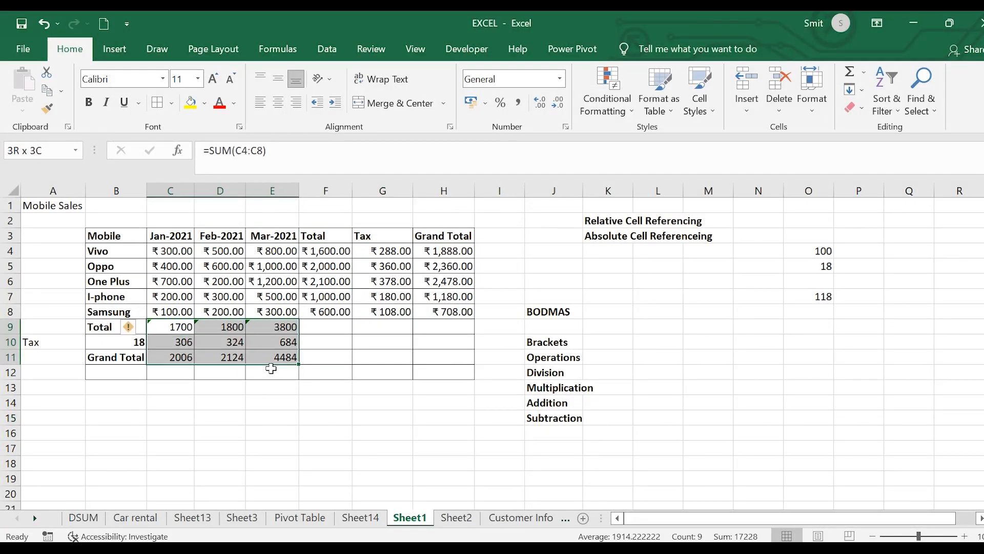
pyautogui.click(560, 79)
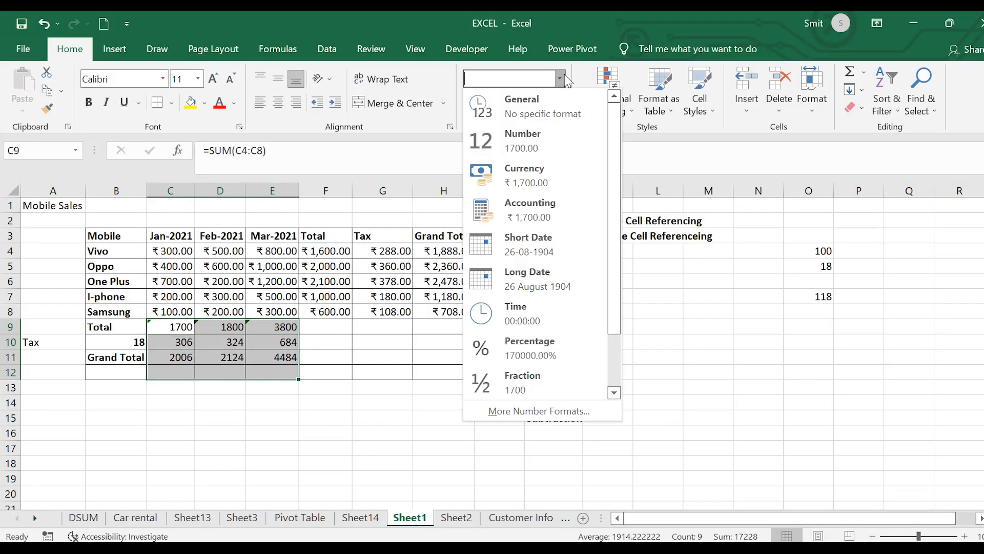
pyautogui.click(522, 164)
pyautogui.click(336, 478)
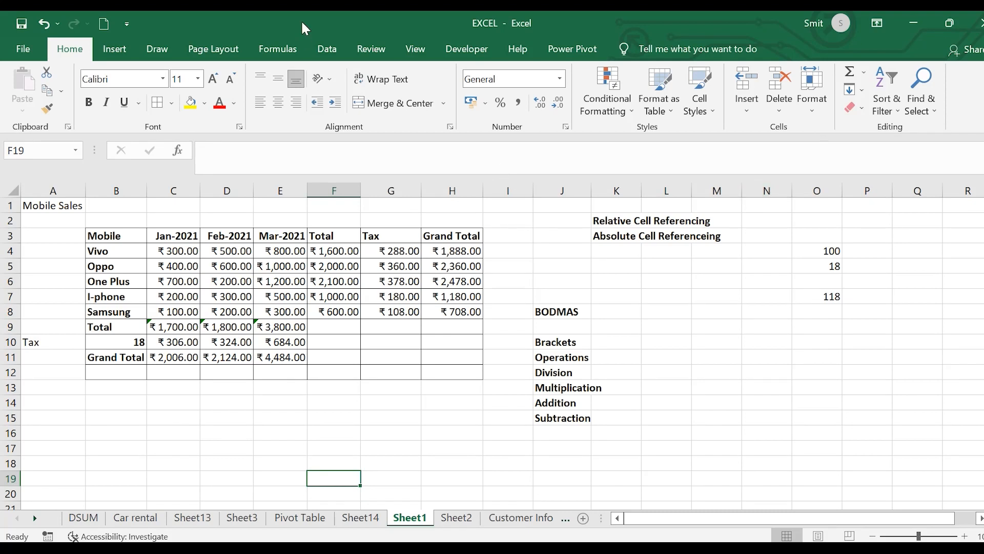
# Try a Greater Than highlight rule with a threshold of 500 on the empty cell F19
pyautogui.click(328, 51)
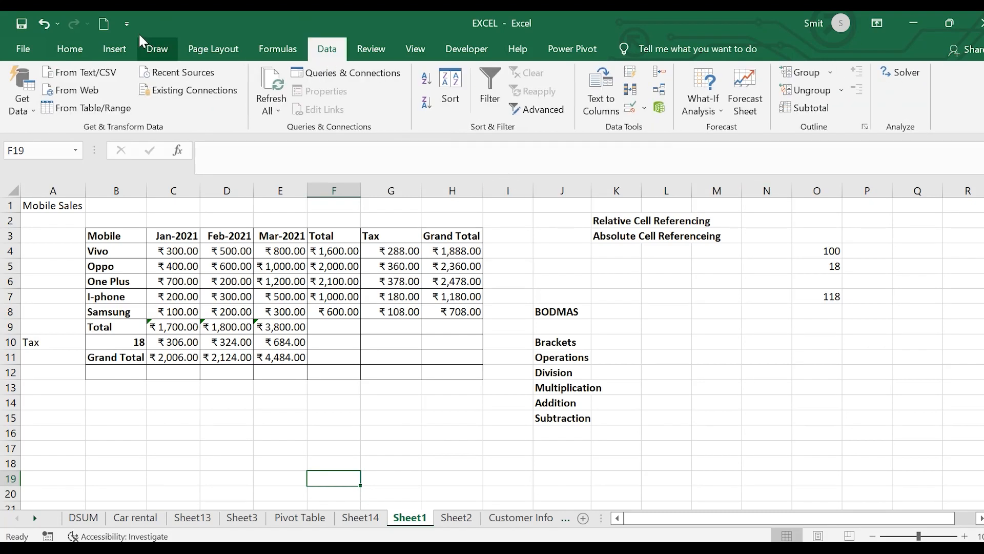
pyautogui.click(67, 54)
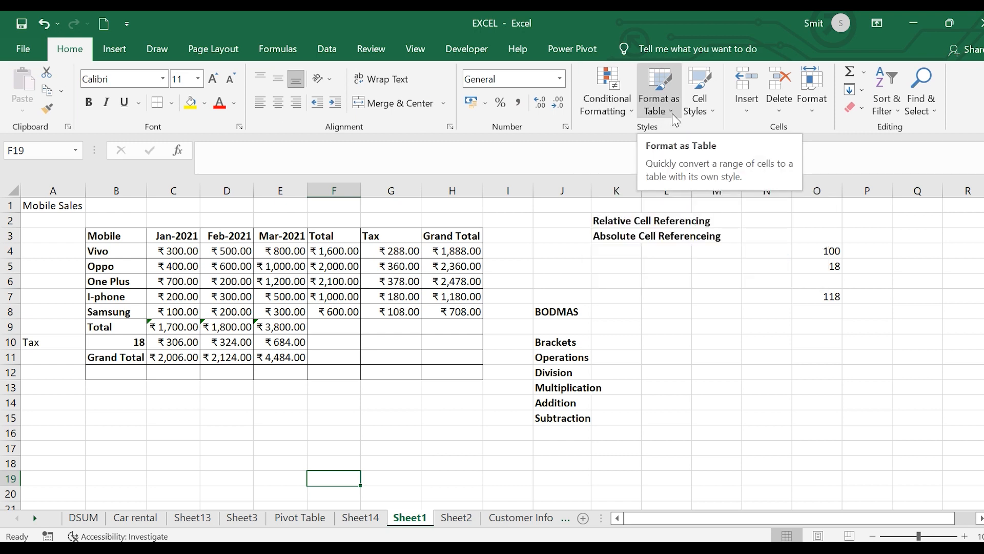
pyautogui.click(633, 111)
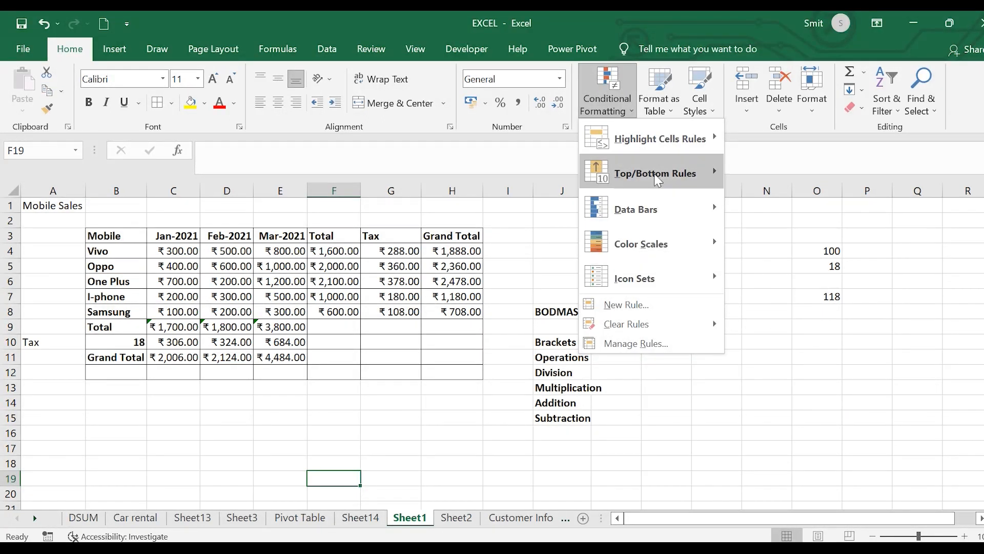
pyautogui.moveTo(653, 143)
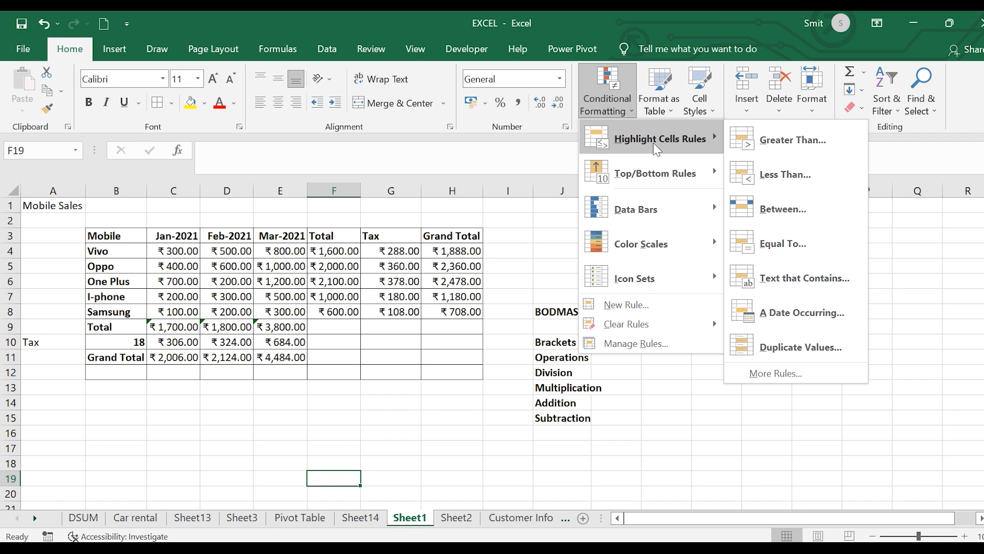
pyautogui.click(787, 140)
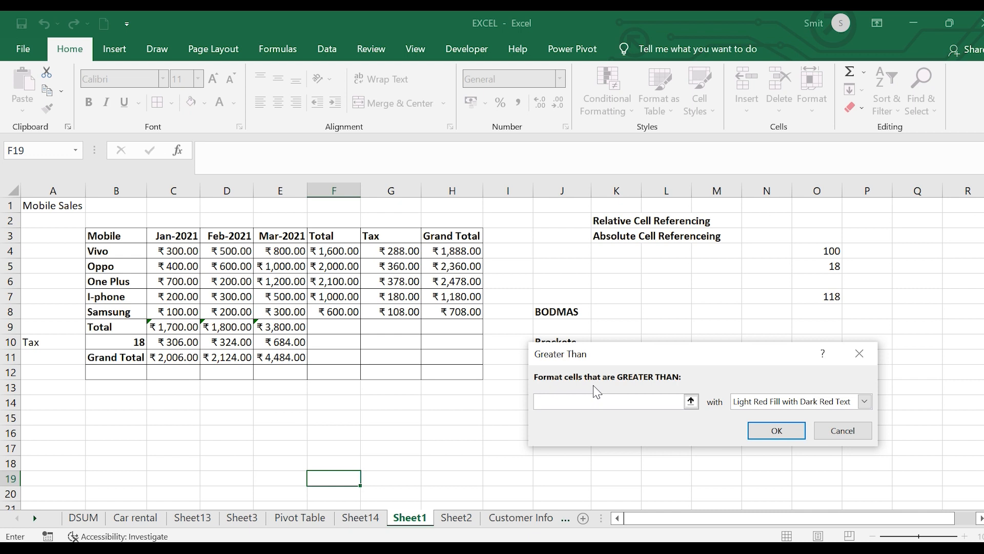
pyautogui.write('5000')
pyautogui.press('BackSpace')
pyautogui.click(780, 430)
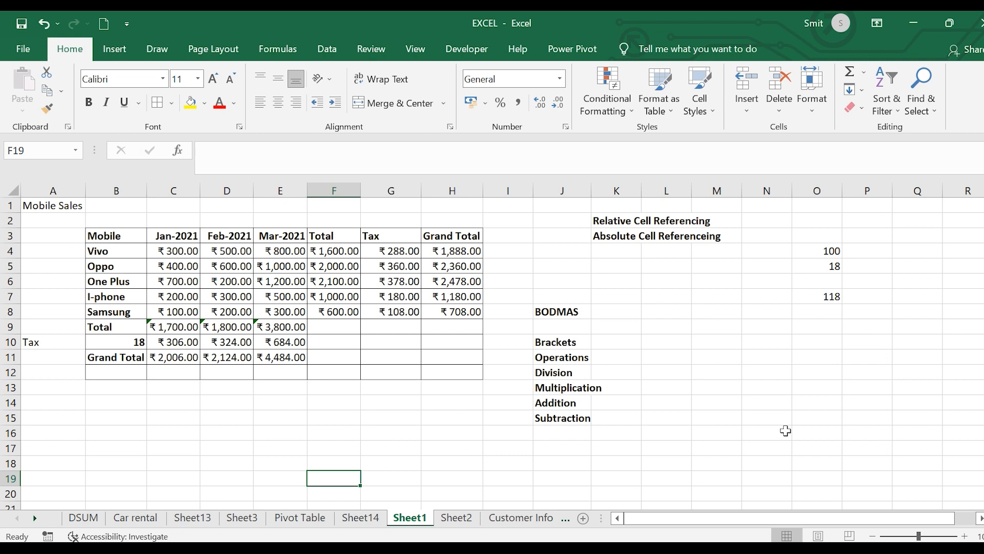
# Highlight monthly sales in C4:E8 greater than 500 with Light Red Fill with Dark Red Text
pyautogui.moveTo(107, 240); pyautogui.dragTo(451, 374)
pyautogui.click(456, 387)
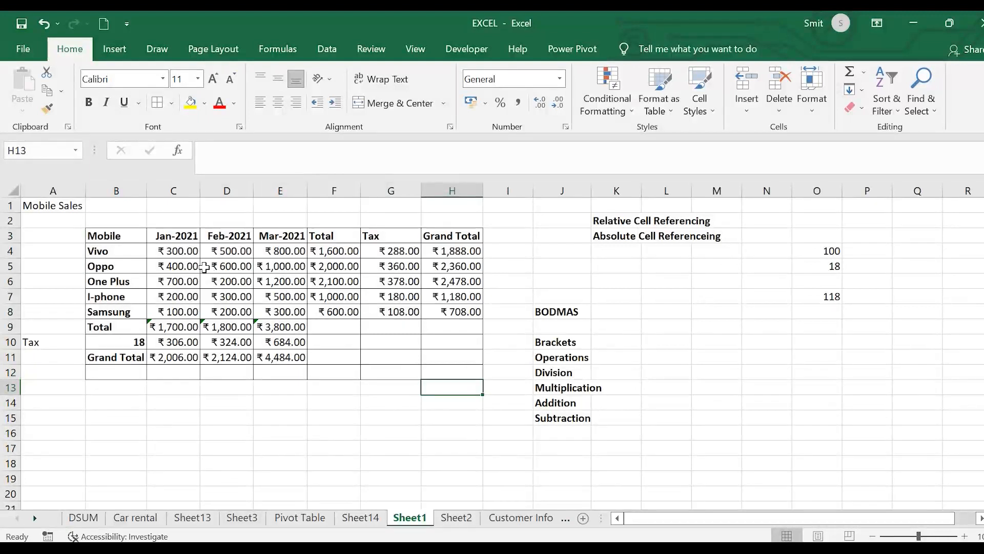
pyautogui.moveTo(173, 251); pyautogui.dragTo(275, 306)
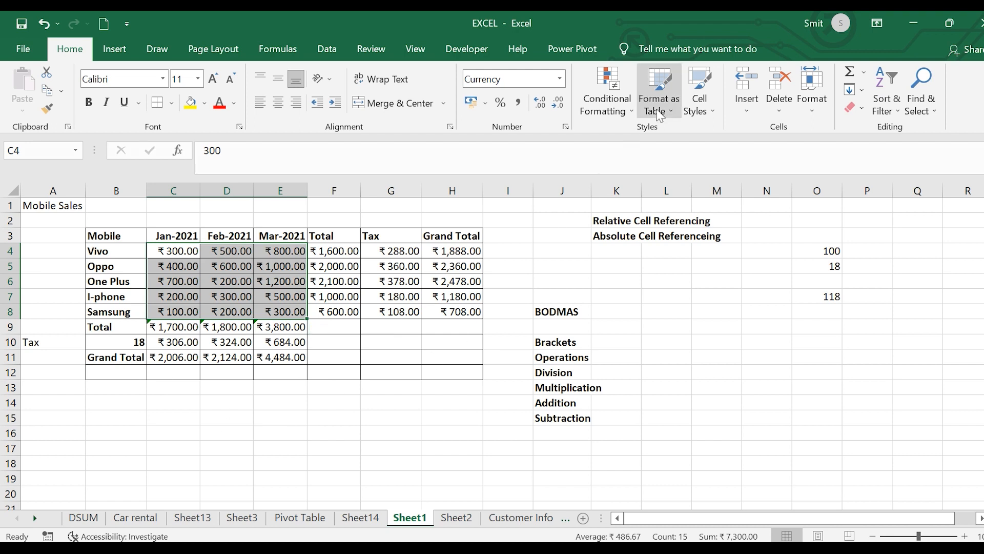
pyautogui.click(632, 109)
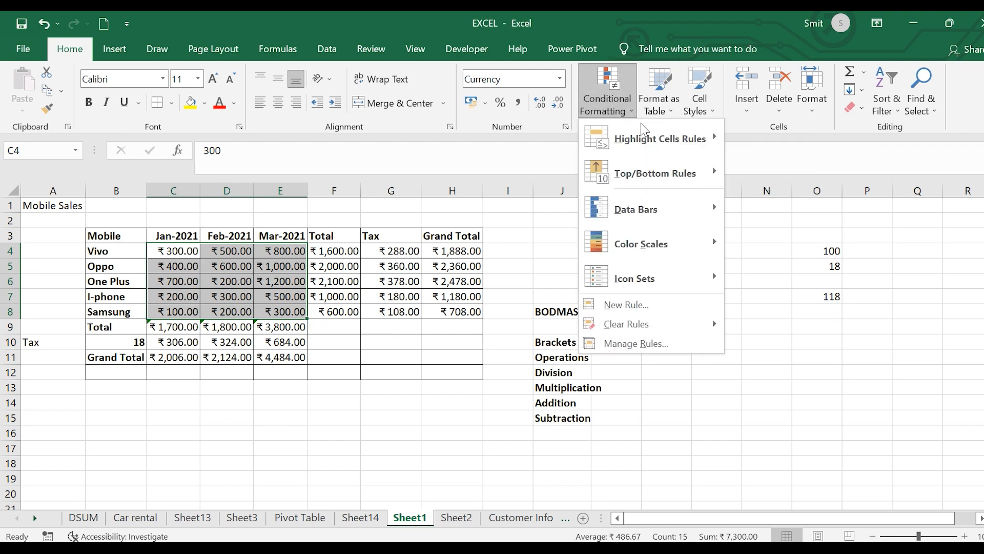
pyautogui.click(766, 139)
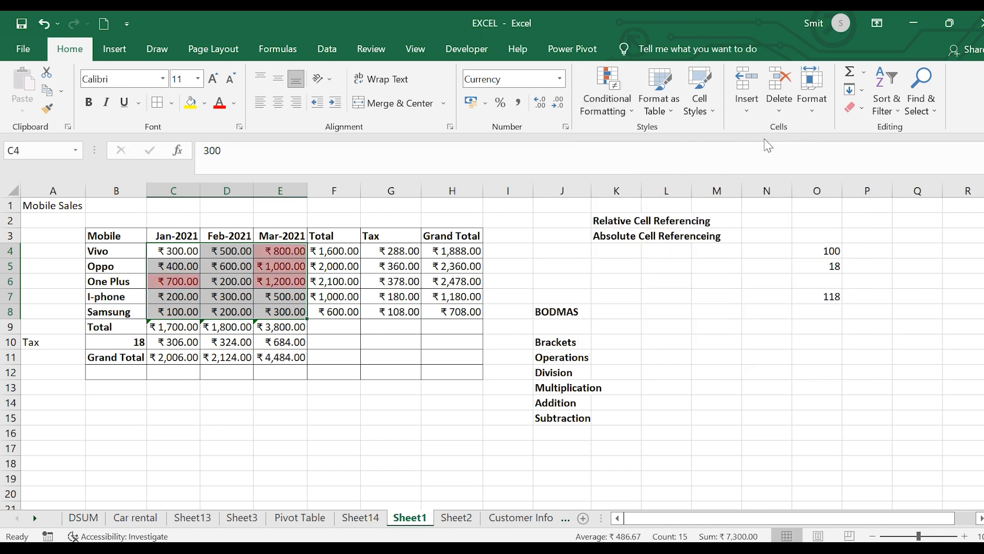
pyautogui.press('BackSpace')
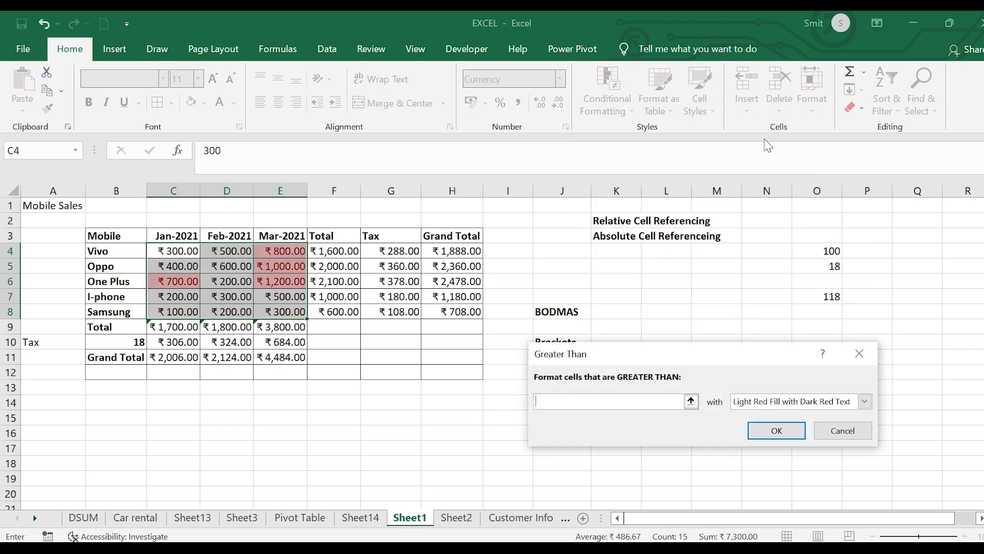
pyautogui.write('500')
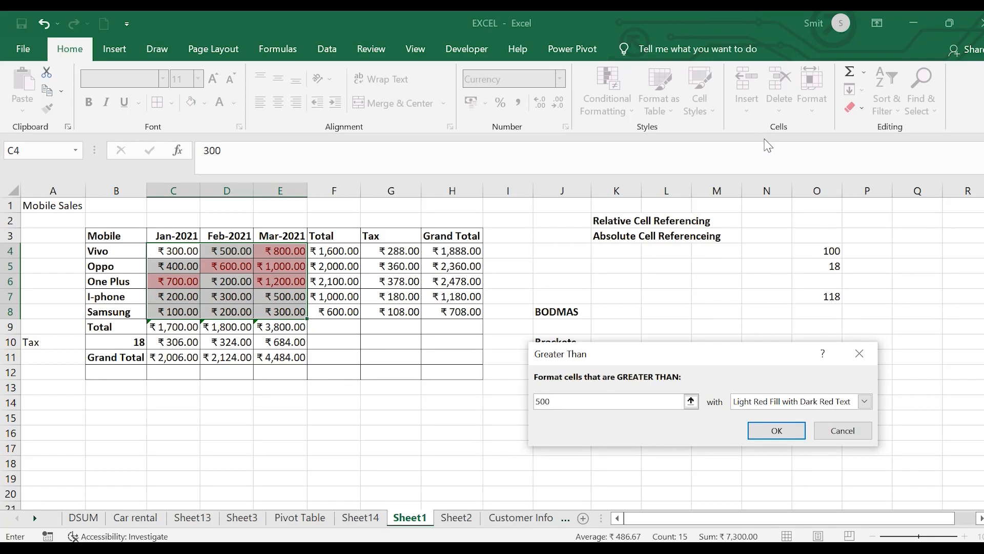
pyautogui.click(777, 433)
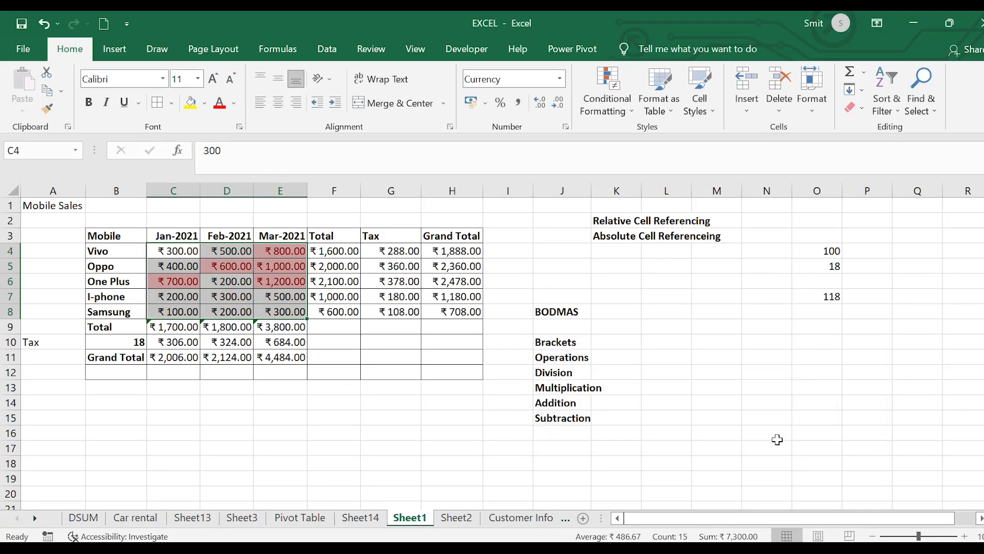
pyautogui.click(452, 432)
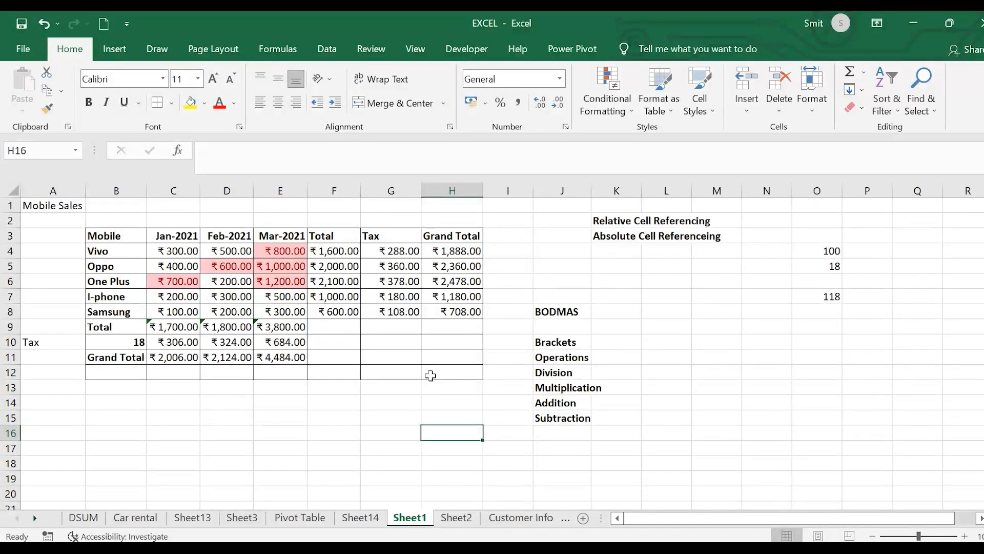
# Highlight duplicate values in the monthly sales range C4:E8 with Light Red Fill with Dark Red Text
pyautogui.moveTo(154, 251); pyautogui.dragTo(302, 310)
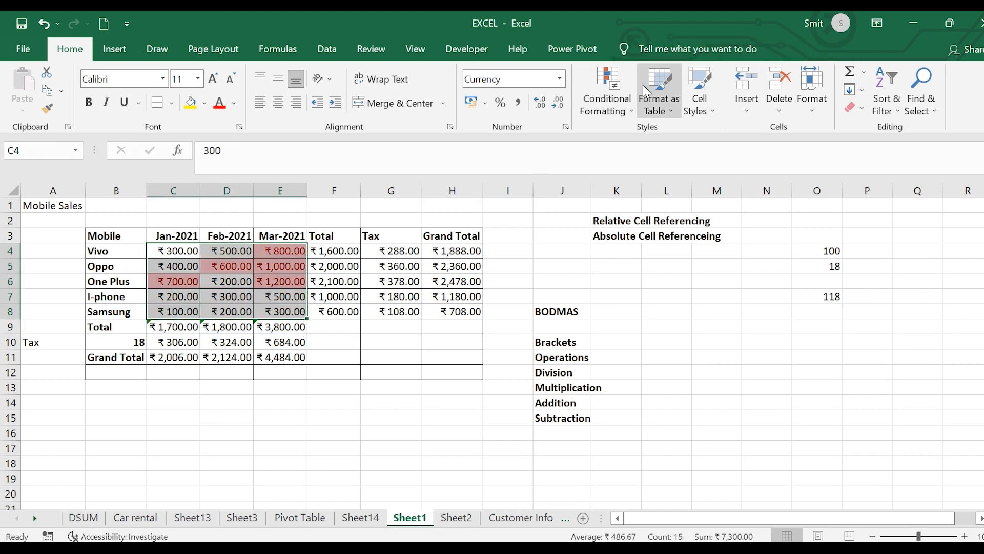
pyautogui.click(628, 105)
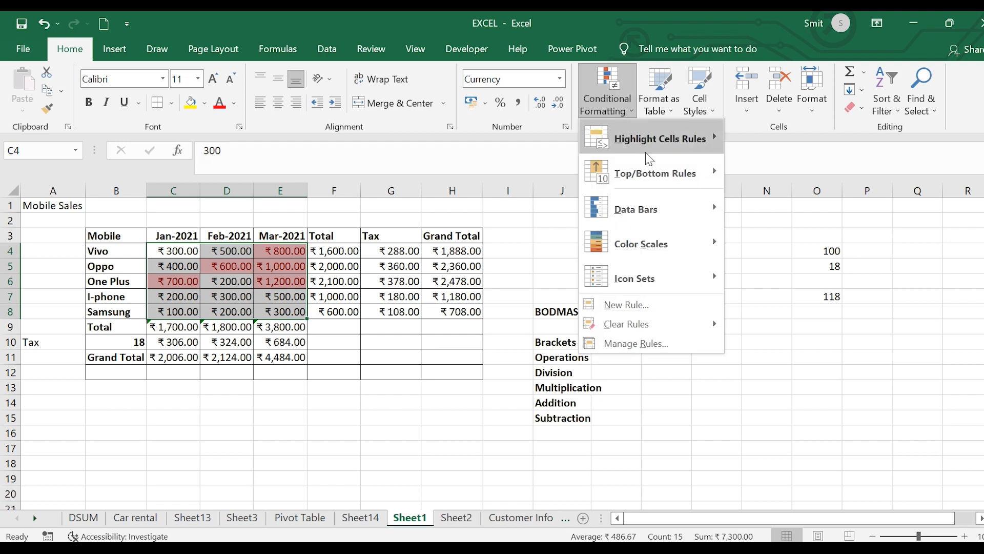
pyautogui.moveTo(669, 145)
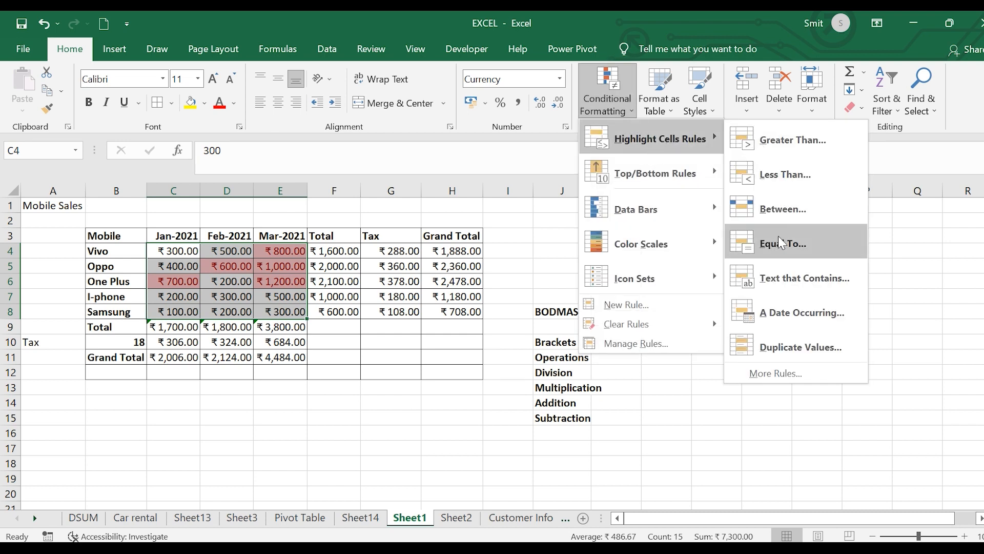
pyautogui.click(815, 348)
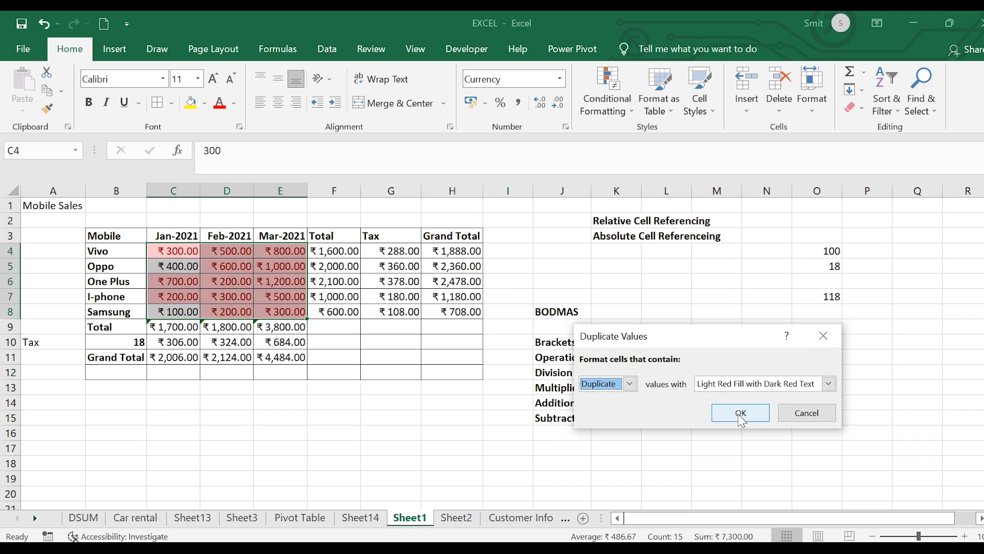
pyautogui.click(741, 416)
pyautogui.click(439, 450)
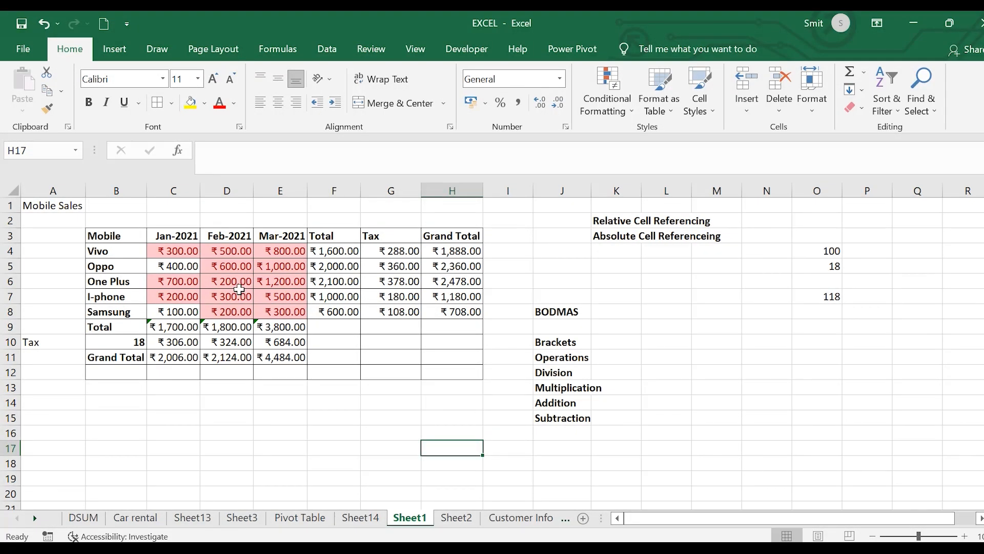
# Start a new list in an empty area of Sheet2 by entering the heading ID in cell T3
pyautogui.click(451, 519)
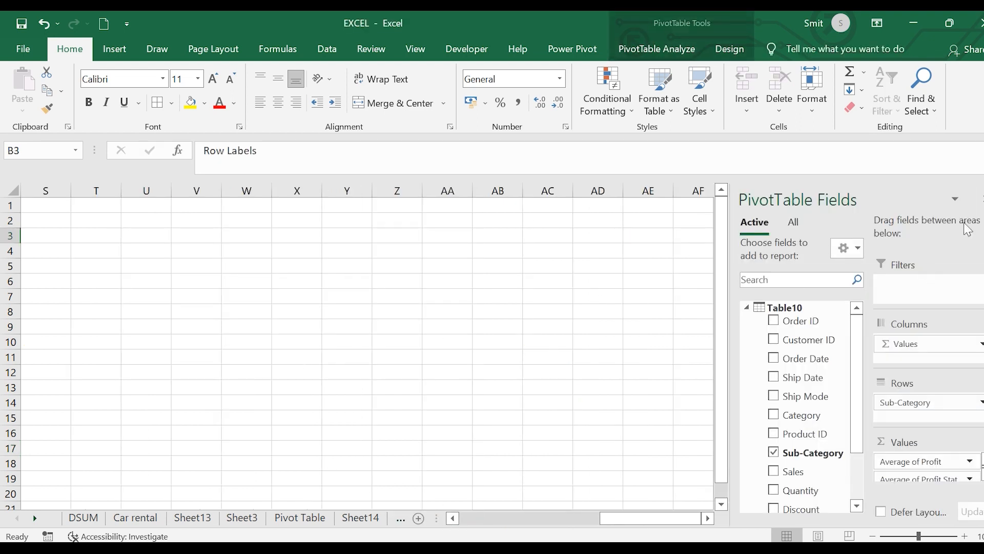
pyautogui.click(980, 202)
pyautogui.click(436, 324)
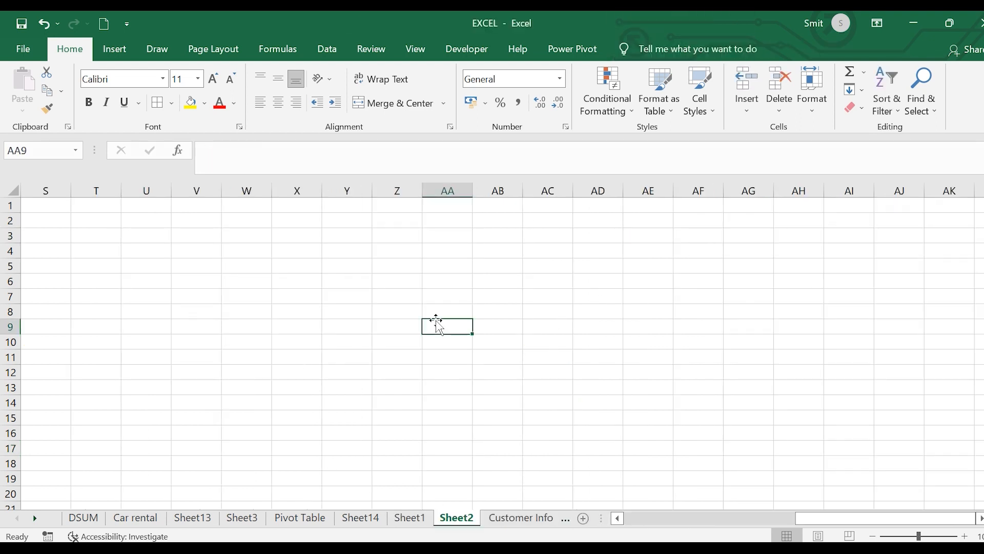
pyautogui.click(88, 248)
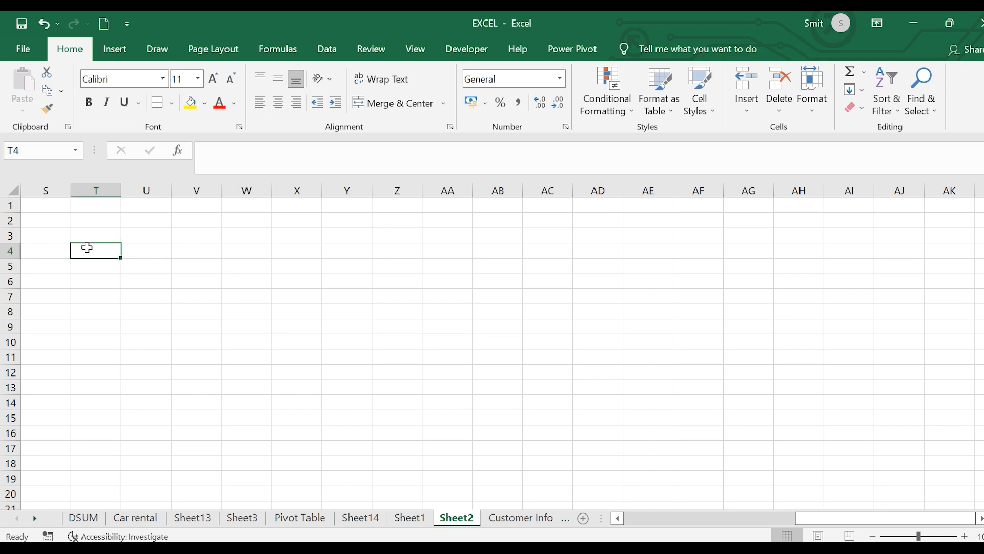
pyautogui.click(90, 236)
pyautogui.write('ID')
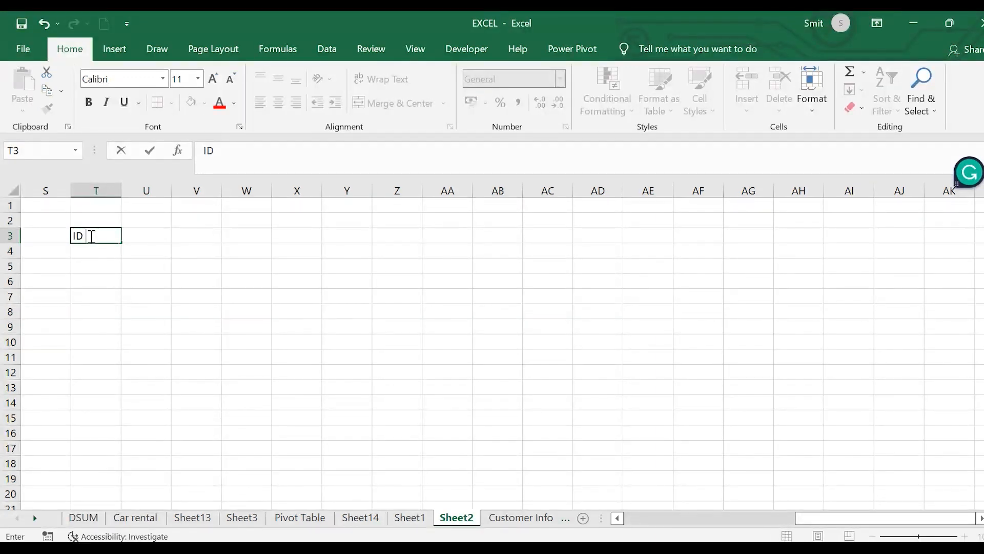
pyautogui.click(90, 253)
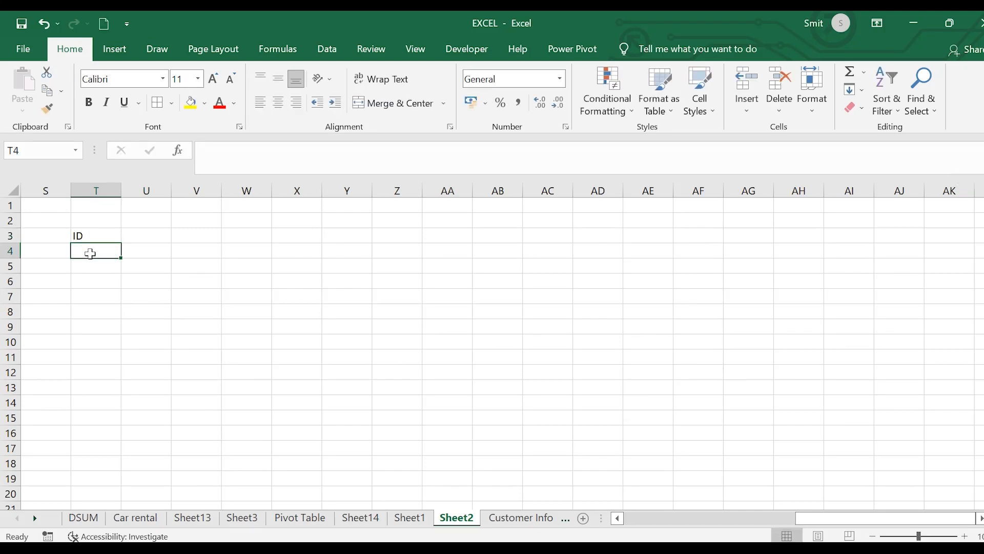
# Fill T4:T7 under the ID heading with four three-digit employee IDs, repeating the first ID in the last cell
pyautogui.write('345')
pyautogui.press('Return')
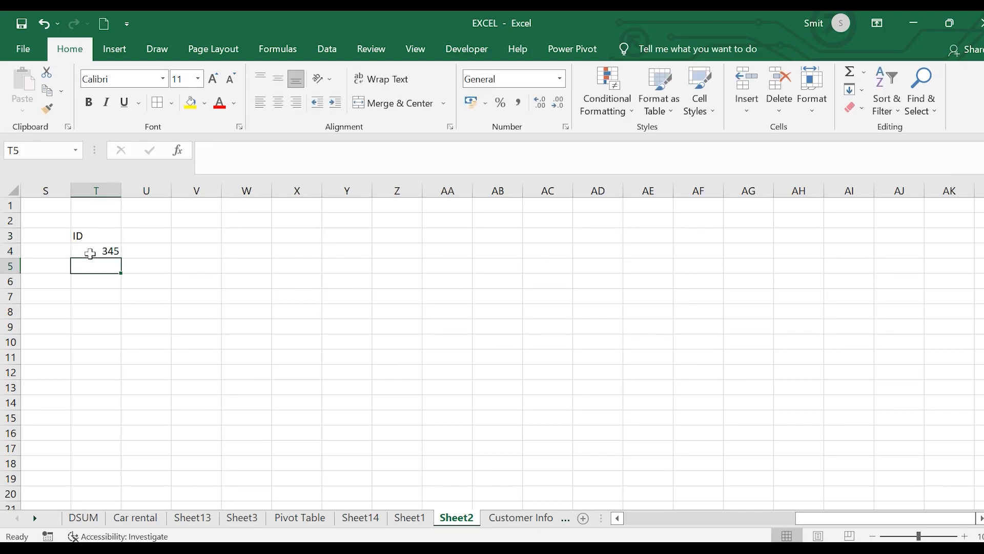
pyautogui.write('897')
pyautogui.press('Return')
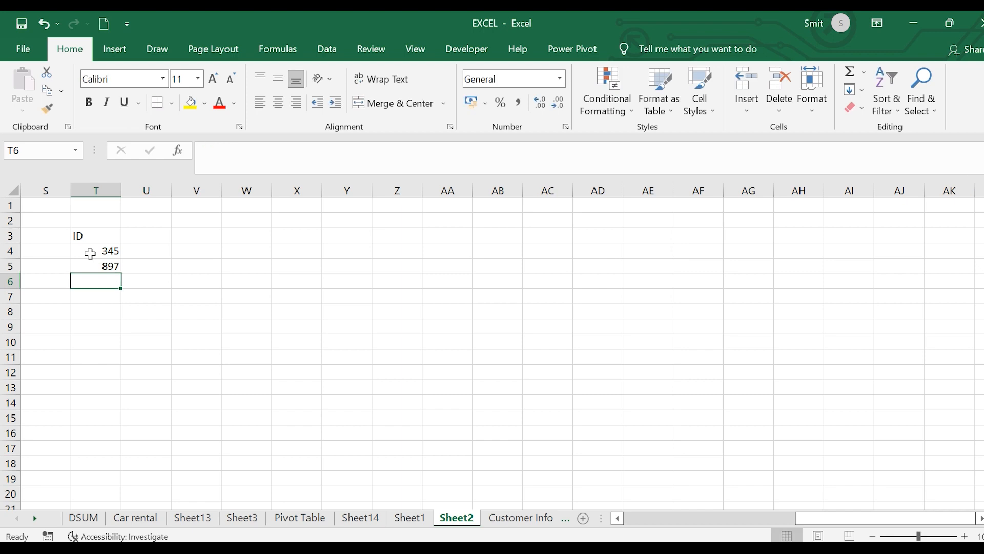
pyautogui.write('675')
pyautogui.press('Return')
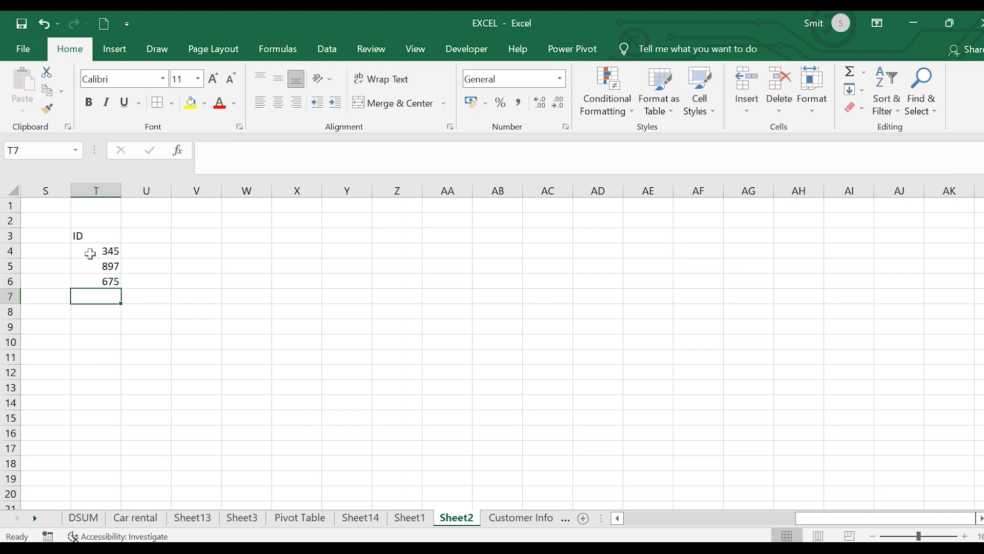
pyautogui.write('345')
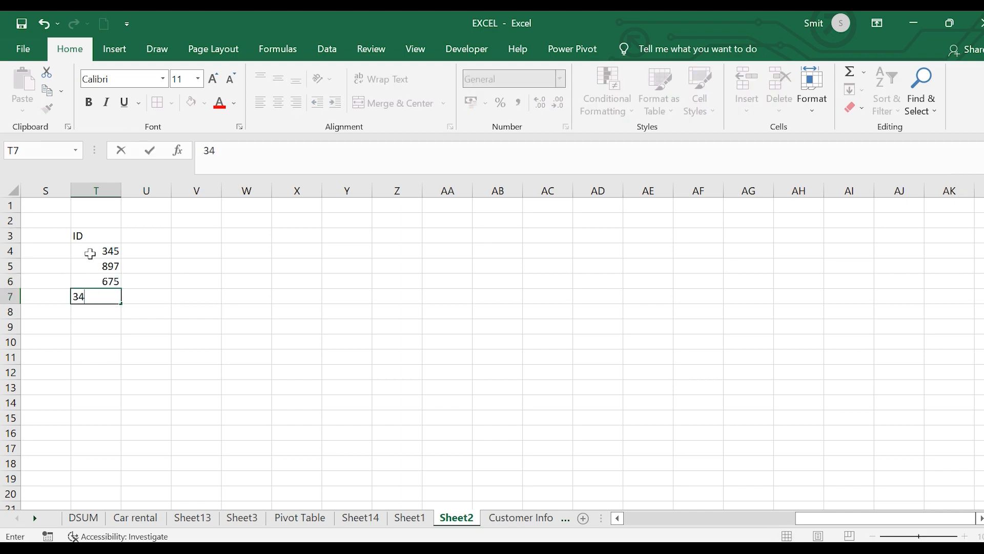
pyautogui.click(160, 281)
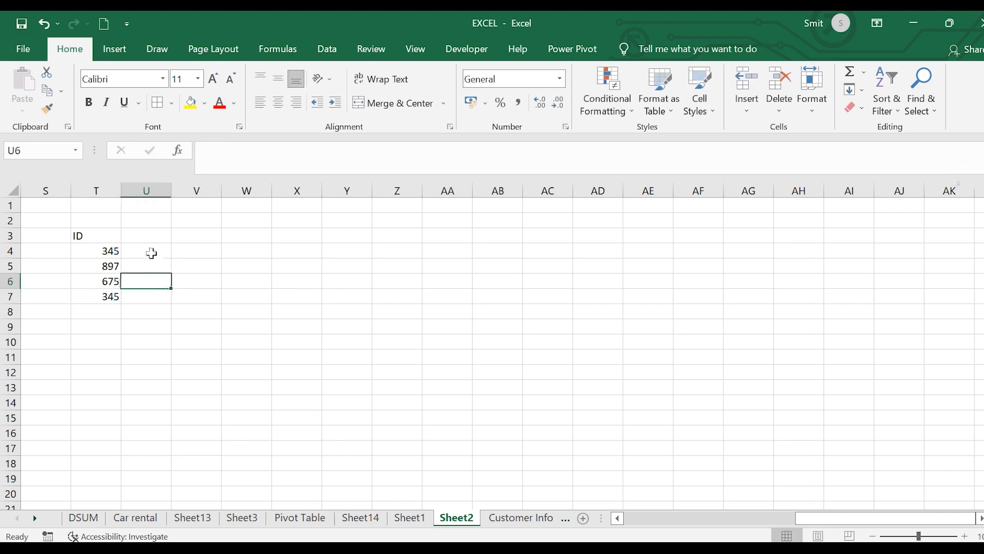
# Enter the heading Emp Name in U3 and widen column U to fit it
pyautogui.click(143, 230)
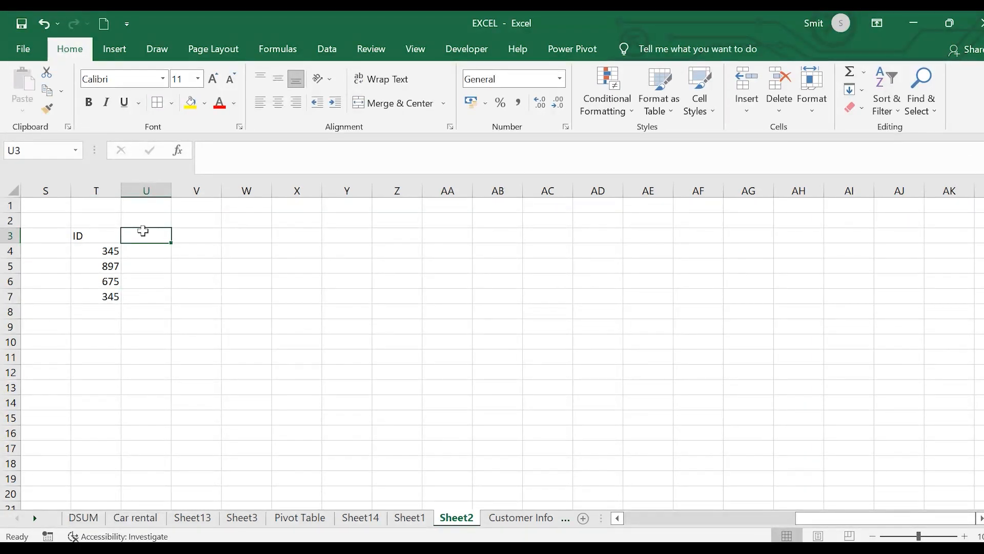
pyautogui.write('E')
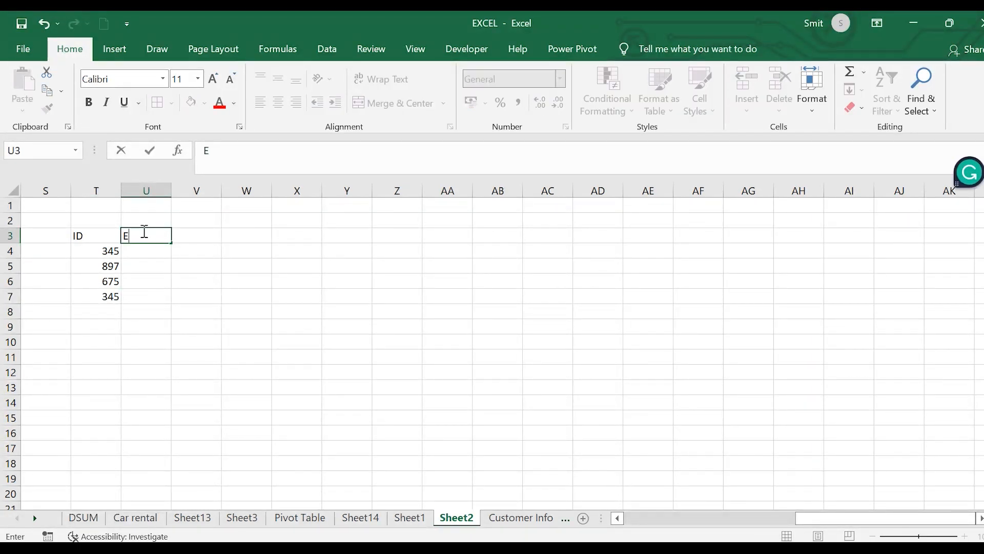
pyautogui.write('mp Name')
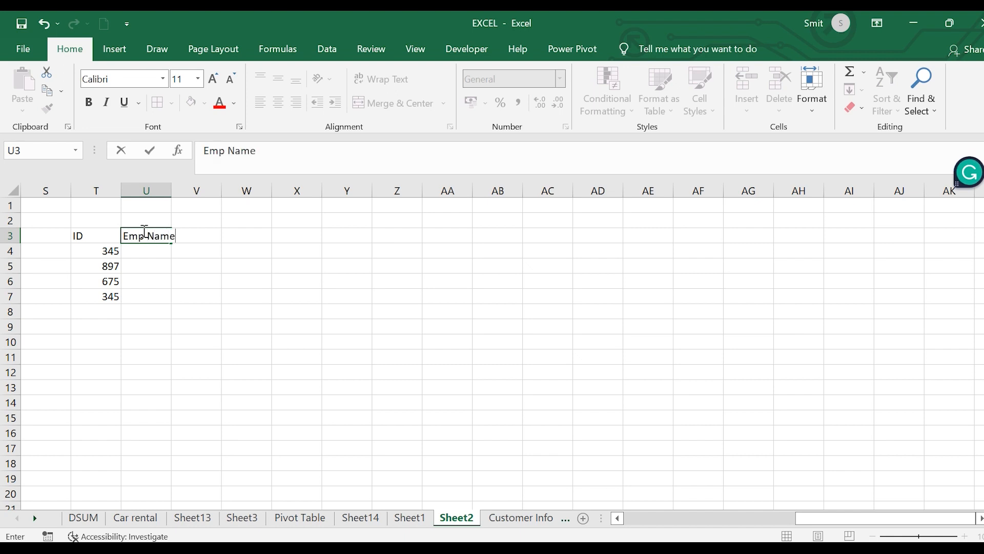
pyautogui.click(180, 193)
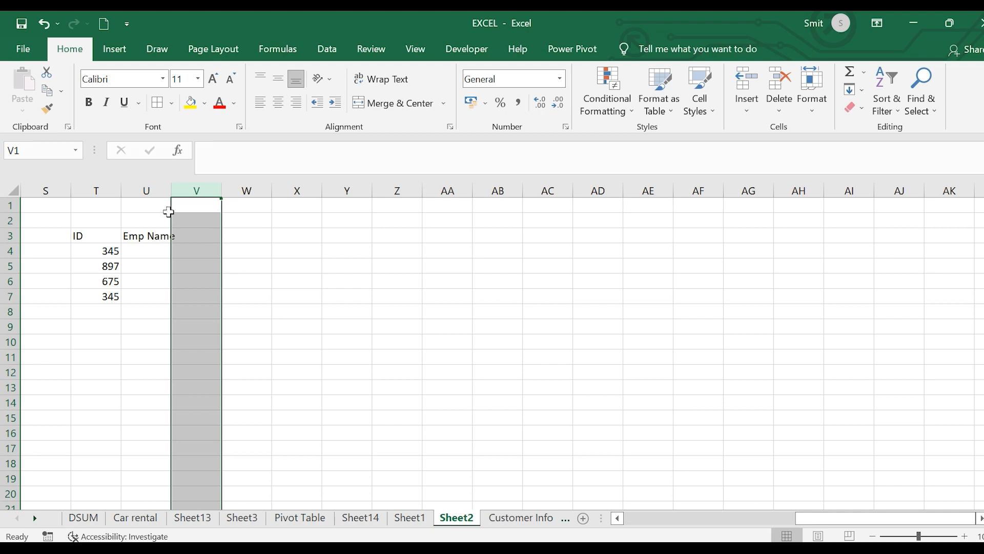
pyautogui.moveTo(171, 191); pyautogui.dragTo(178, 191)
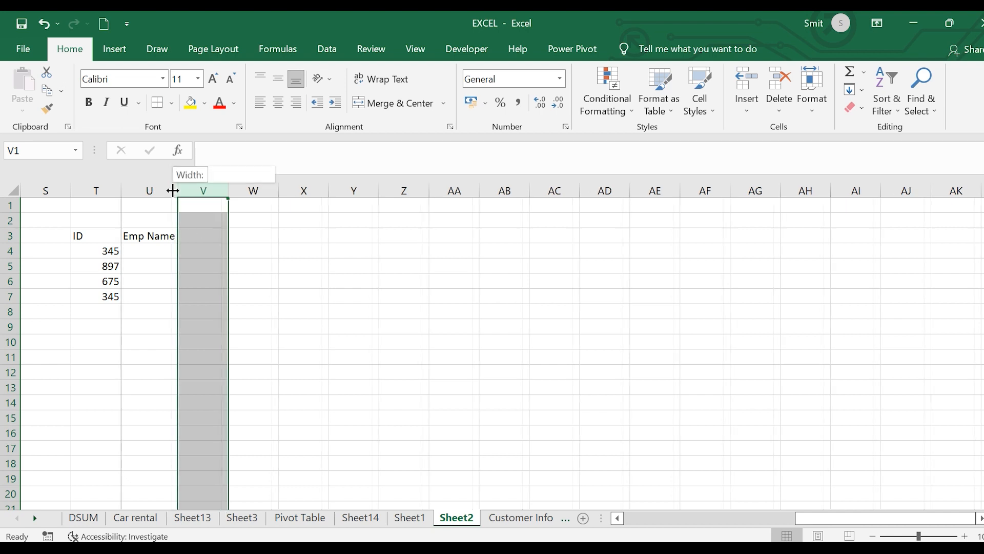
pyautogui.click(275, 256)
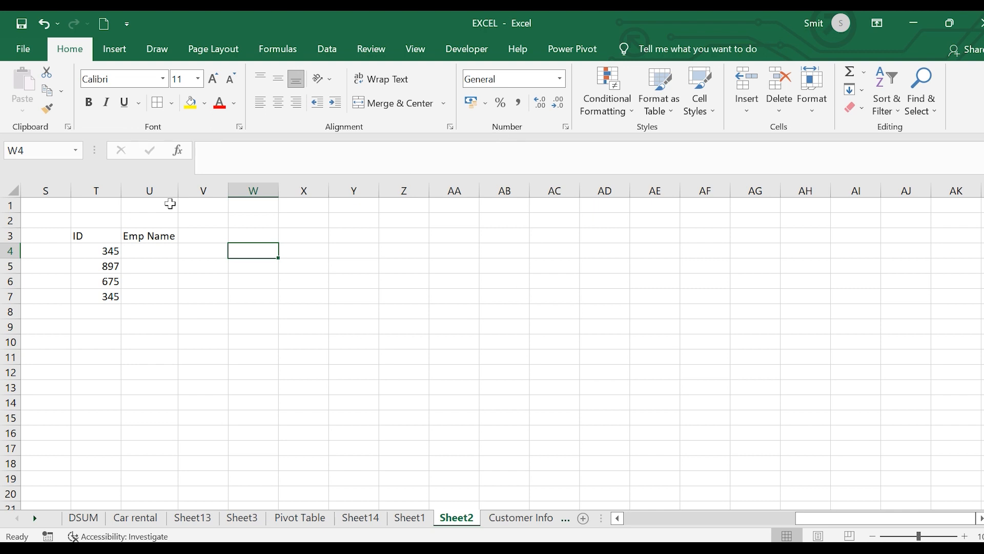
# Highlight duplicate values in T4:U7 with Light Red Fill with Dark Red Text
pyautogui.moveTo(111, 251); pyautogui.dragTo(127, 299)
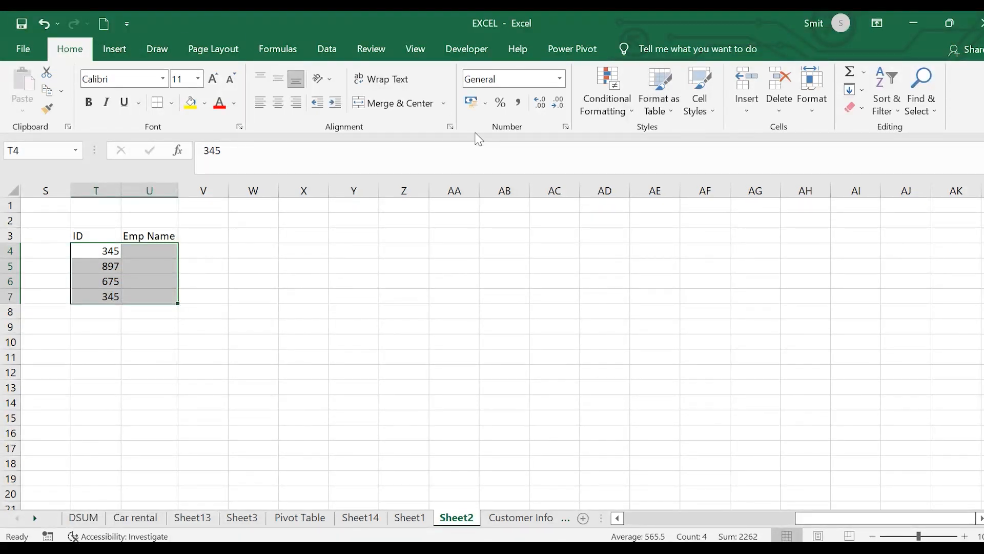
pyautogui.click(630, 110)
pyautogui.moveTo(661, 137)
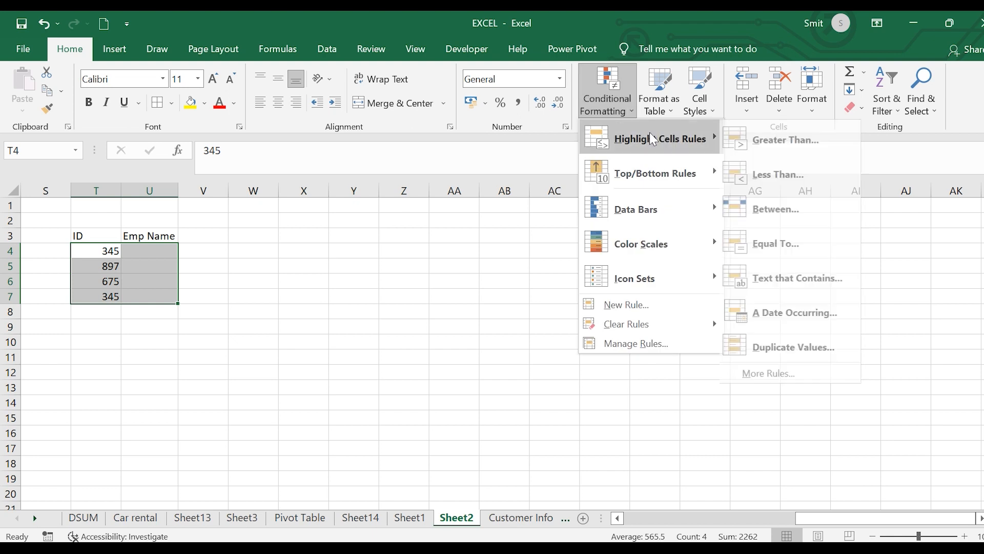
pyautogui.click(789, 350)
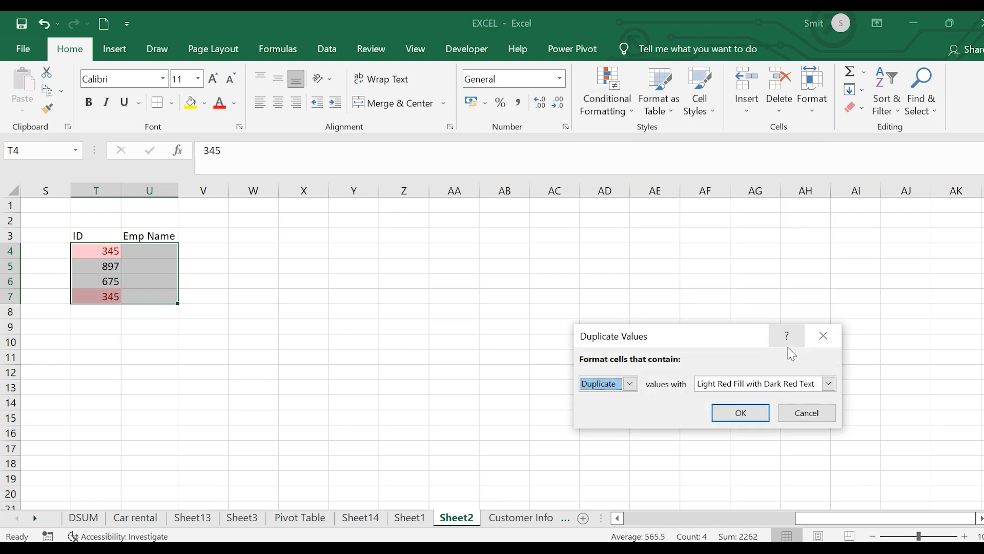
pyautogui.click(748, 418)
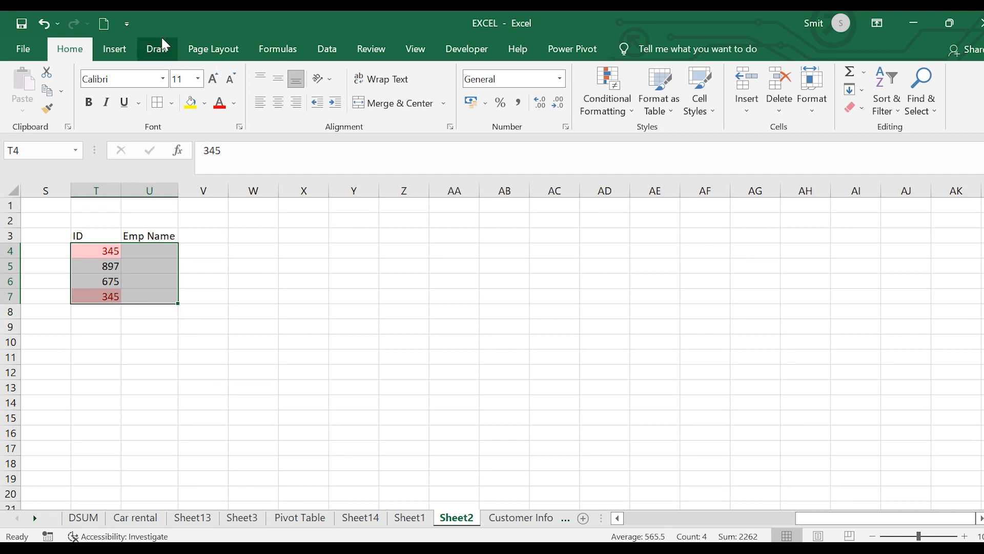
# Remove duplicates from the employee list T4:U7, checking only the ID column
pyautogui.click(162, 51)
pyautogui.click(124, 54)
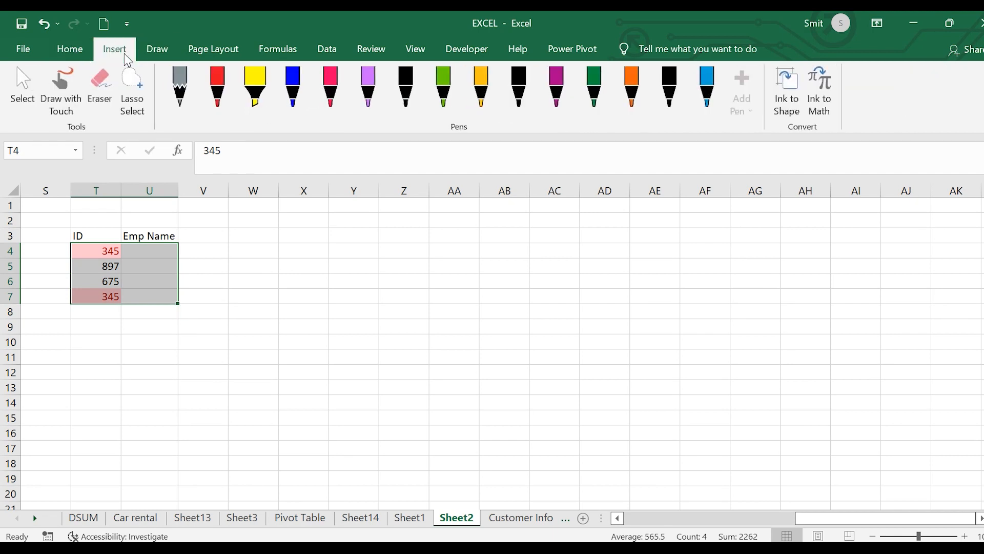
pyautogui.click(328, 50)
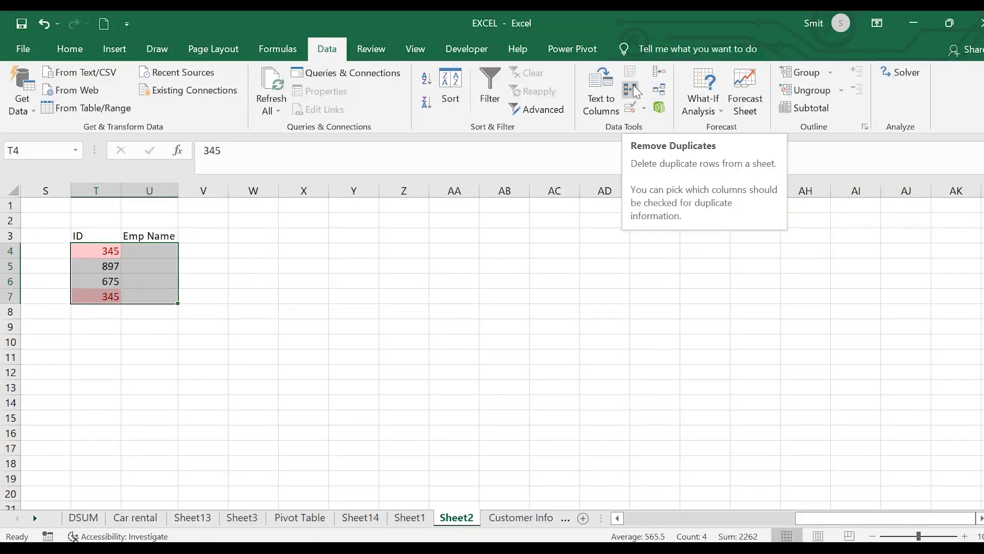
pyautogui.click(629, 91)
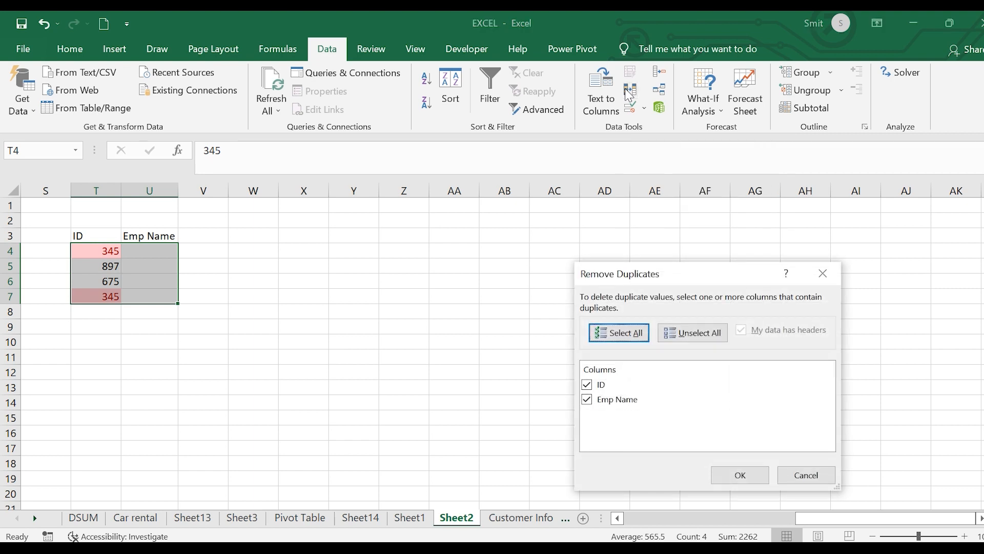
pyautogui.click(589, 401)
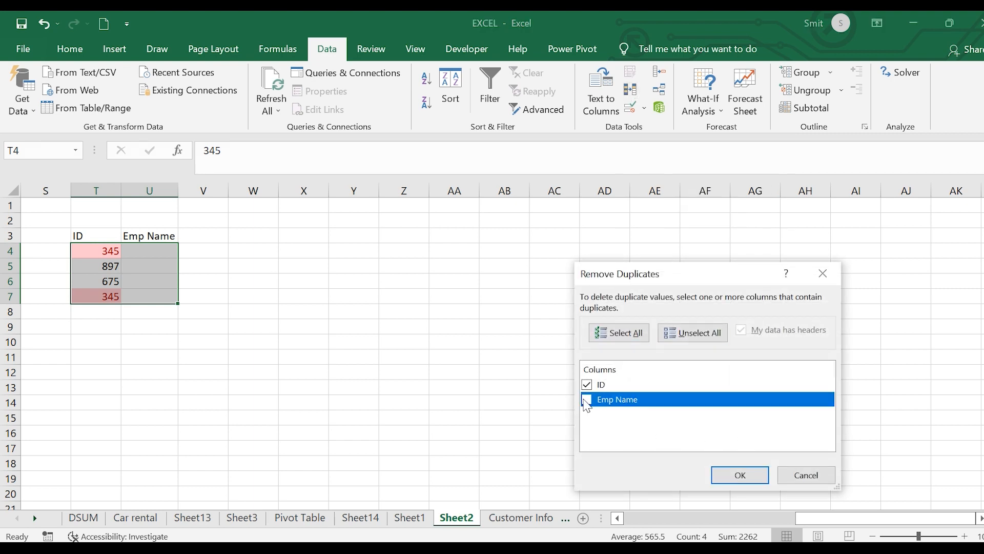
pyautogui.click(746, 478)
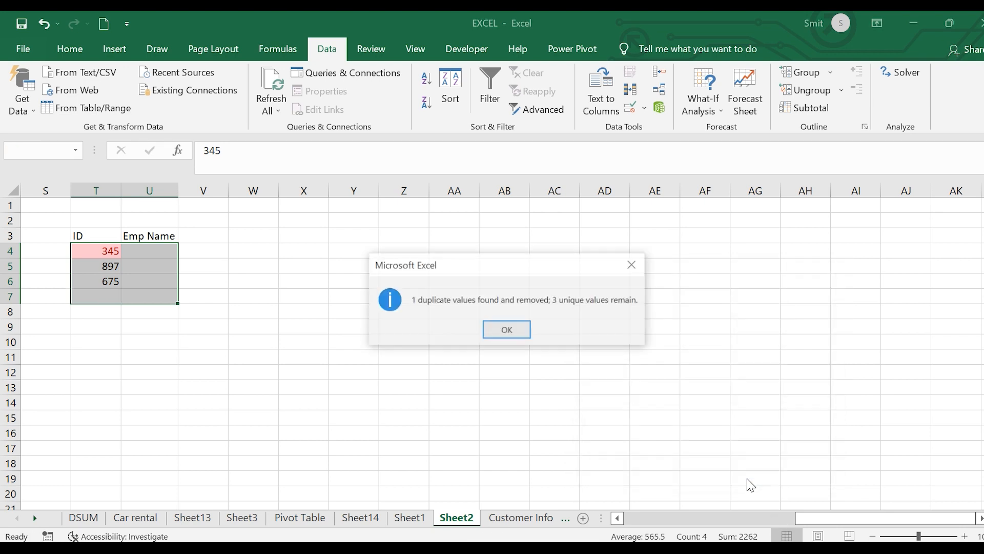
pyautogui.click(508, 329)
pyautogui.click(268, 299)
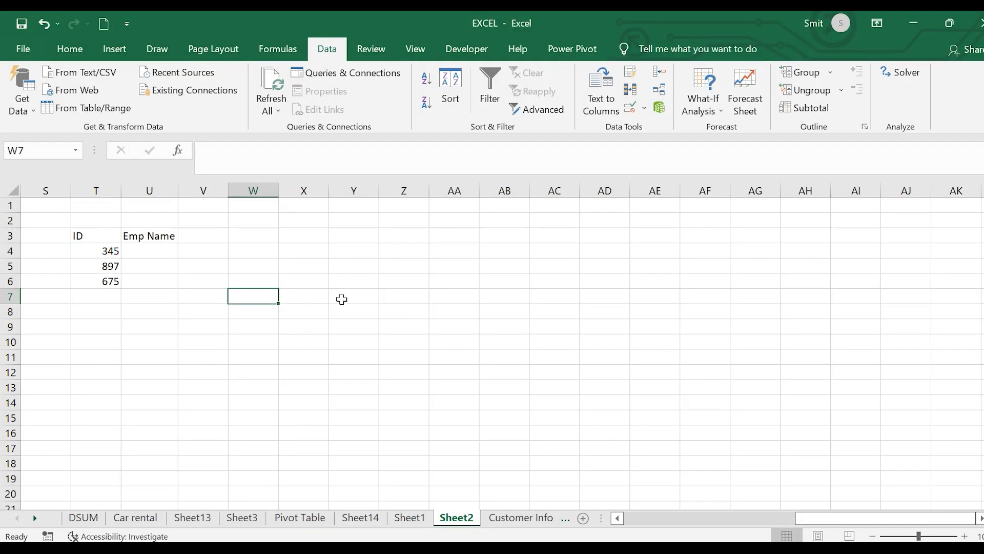
# Format the Mobile Sales range B3:H12 on Sheet1 as a table with headers in a blue Medium style
pyautogui.click(412, 518)
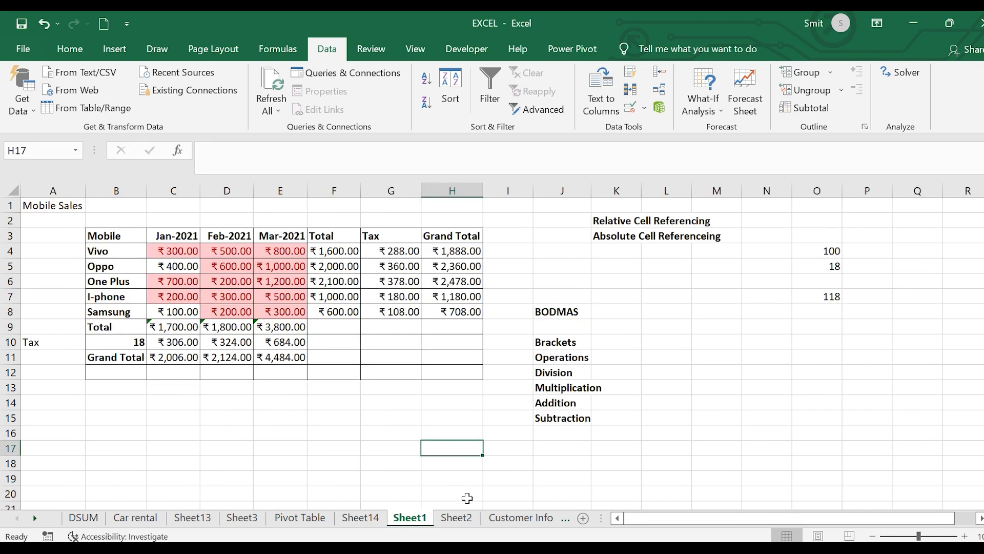
pyautogui.click(468, 520)
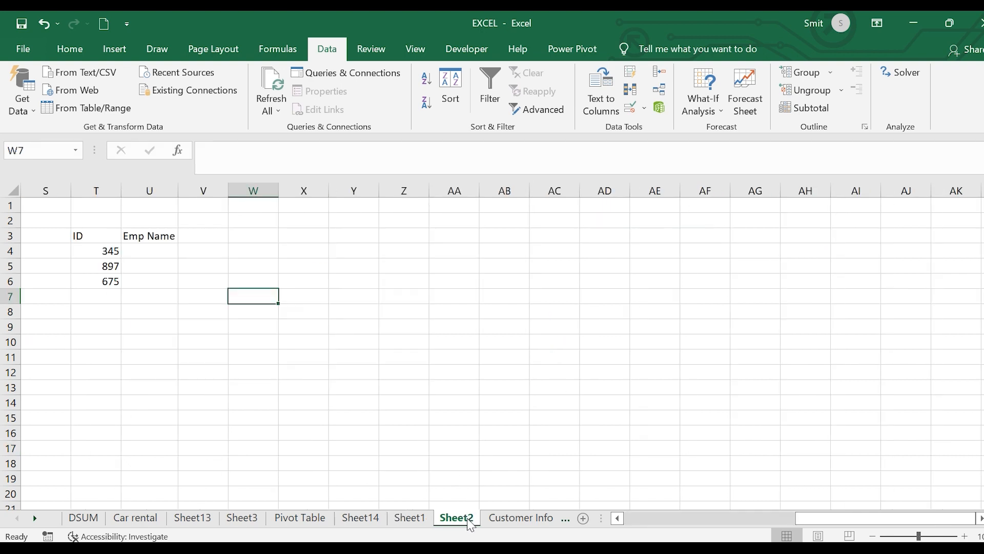
pyautogui.click(413, 517)
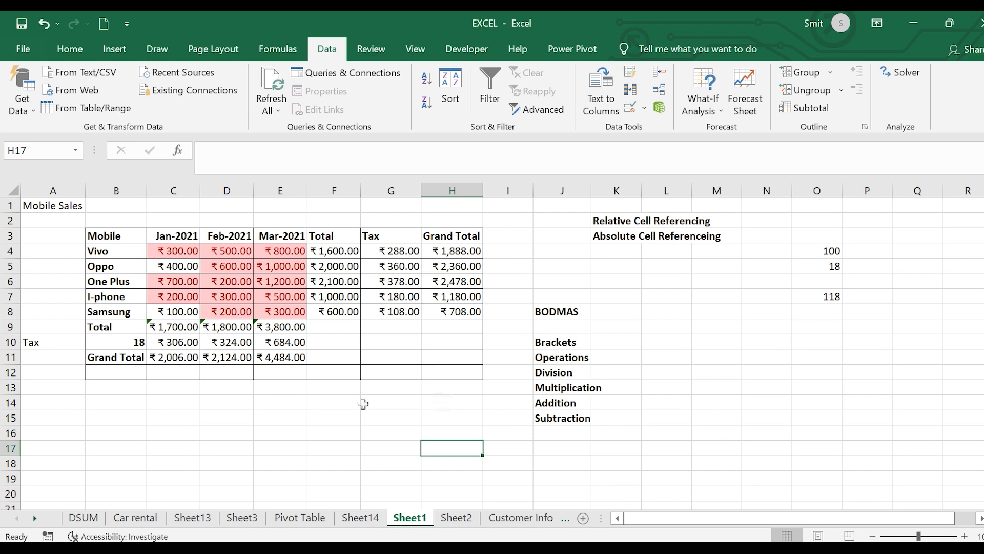
pyautogui.moveTo(108, 236); pyautogui.dragTo(447, 371)
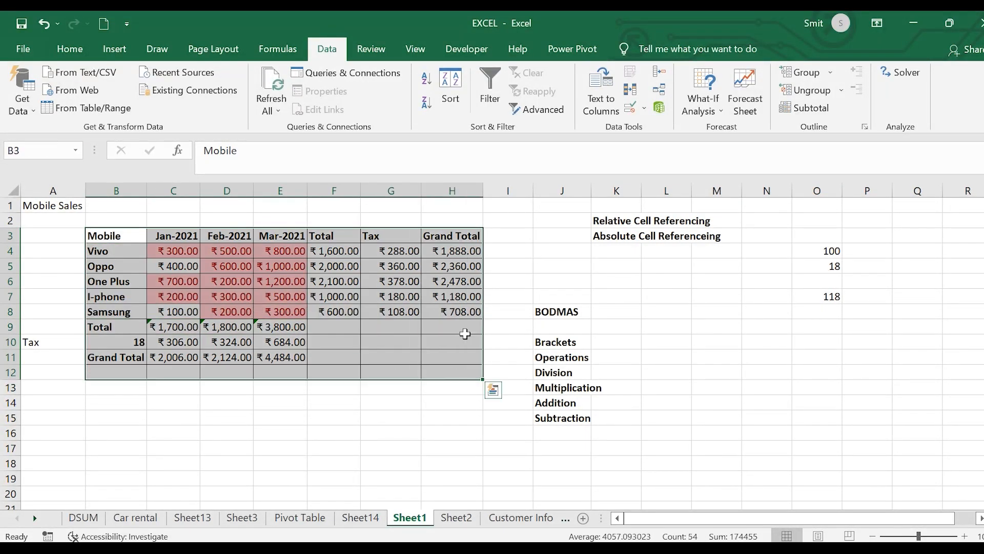
pyautogui.click(106, 51)
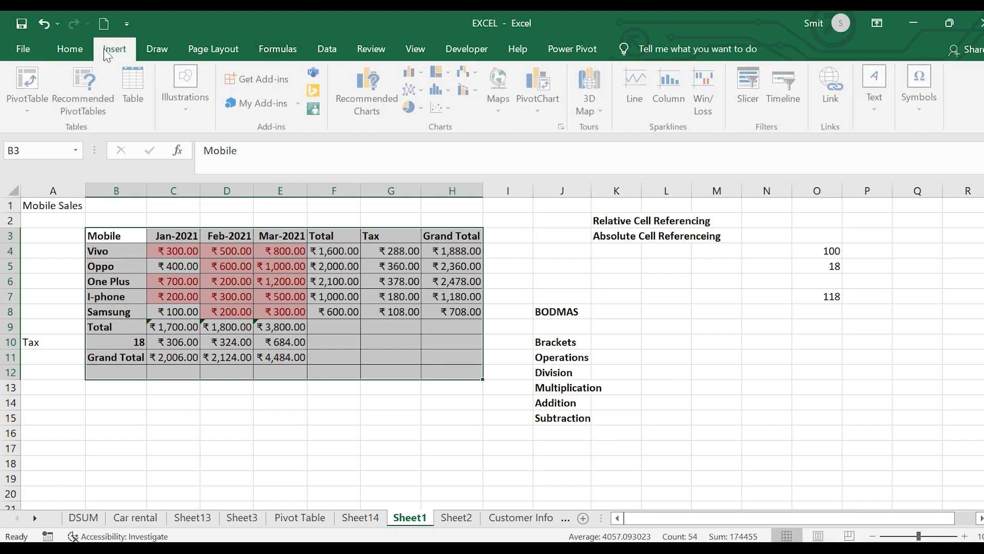
pyautogui.click(74, 54)
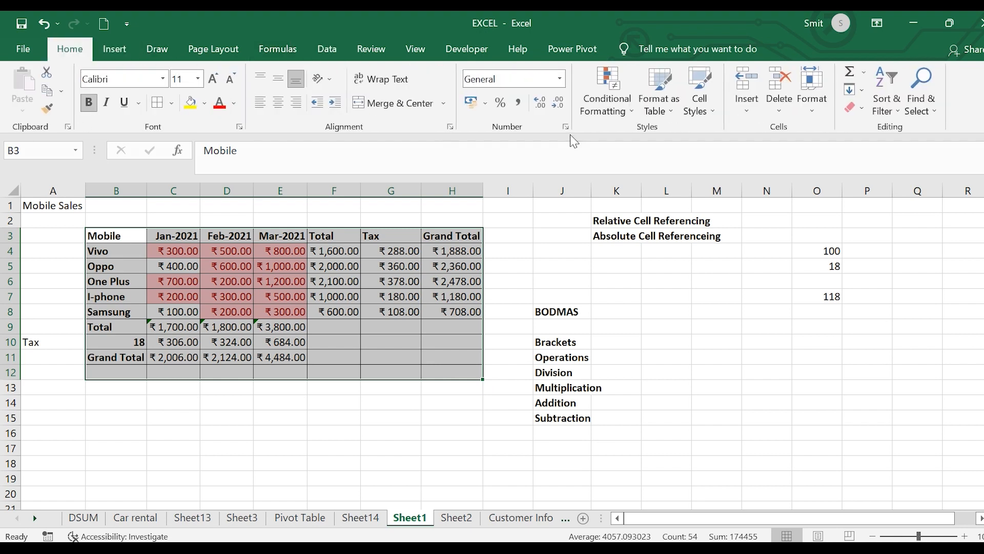
pyautogui.click(663, 113)
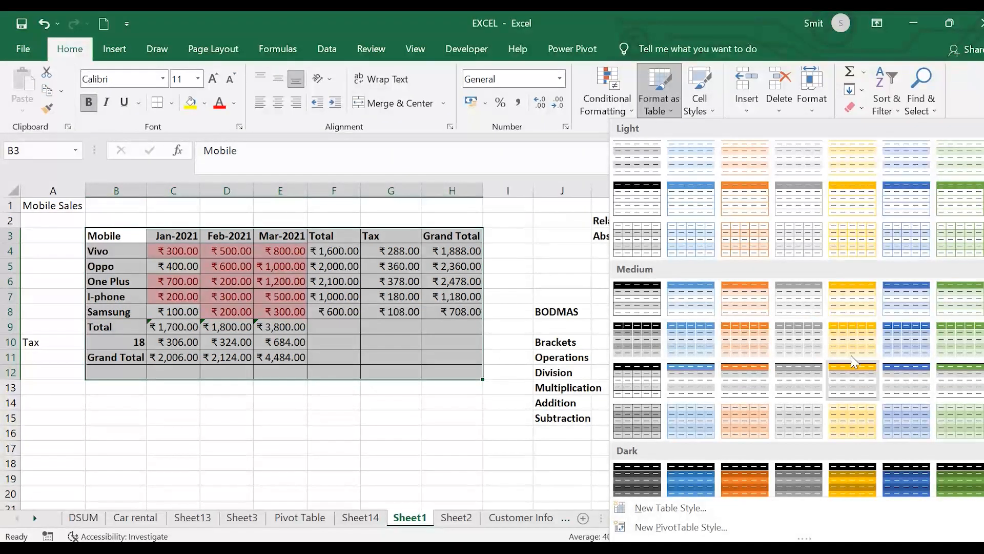
pyautogui.click(899, 300)
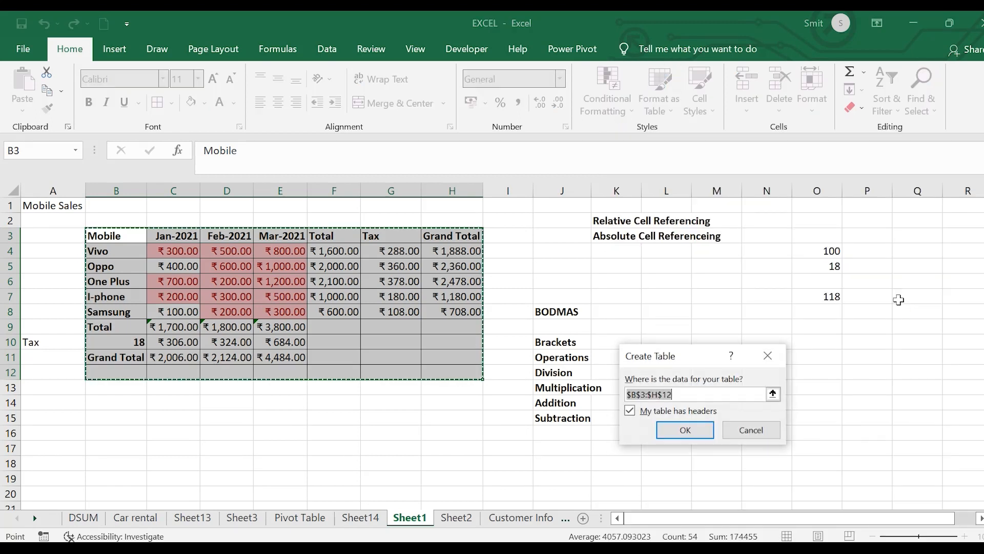
pyautogui.click(698, 426)
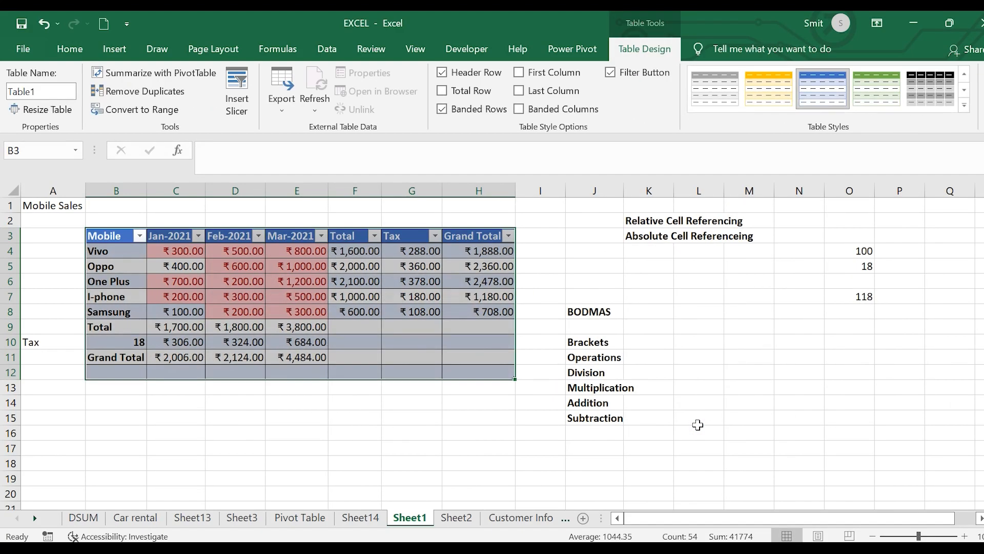
pyautogui.click(501, 491)
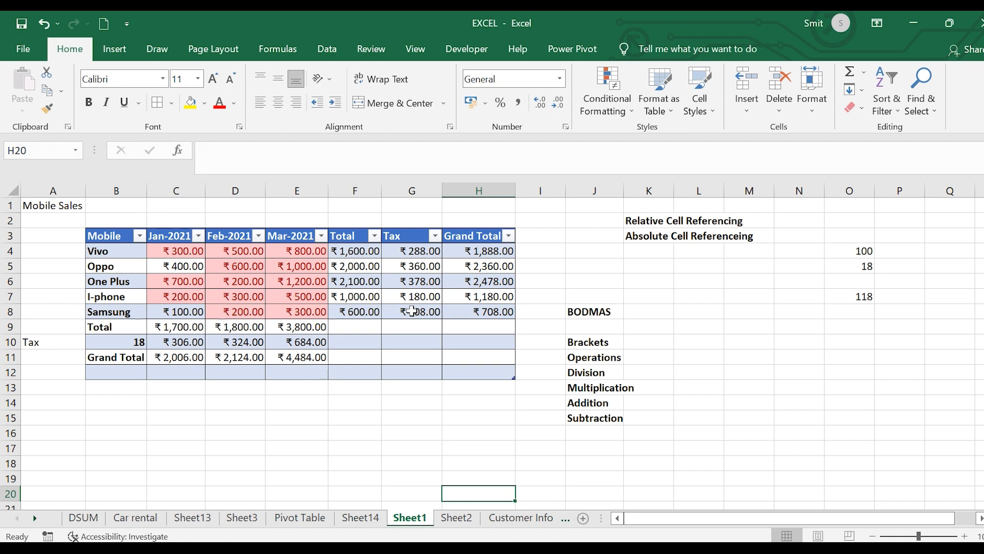
# View the filter options of the Mobile and Jan-2021 columns, and undo the table formatting of B3:H12
pyautogui.click(140, 237)
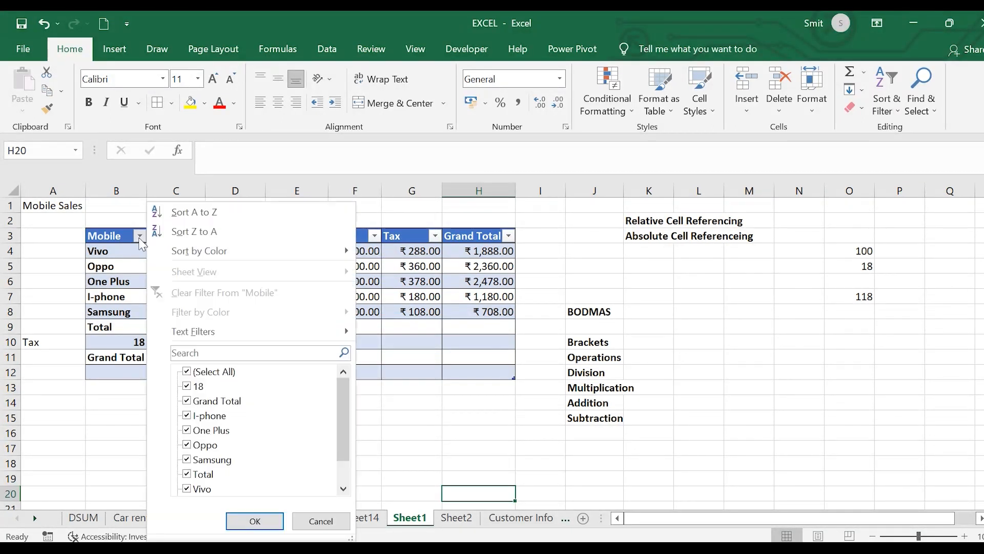
pyautogui.click(436, 302)
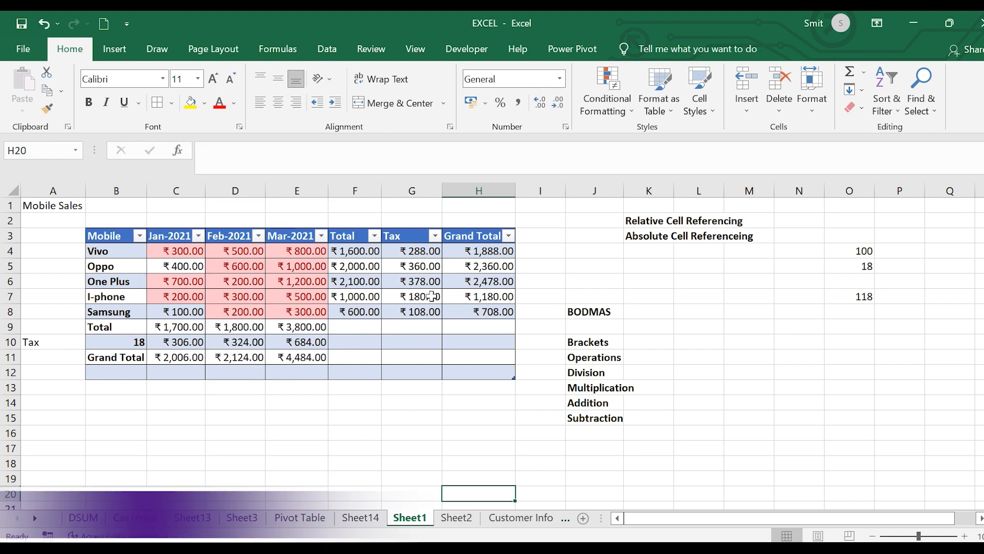
pyautogui.click(198, 237)
pyautogui.click(500, 325)
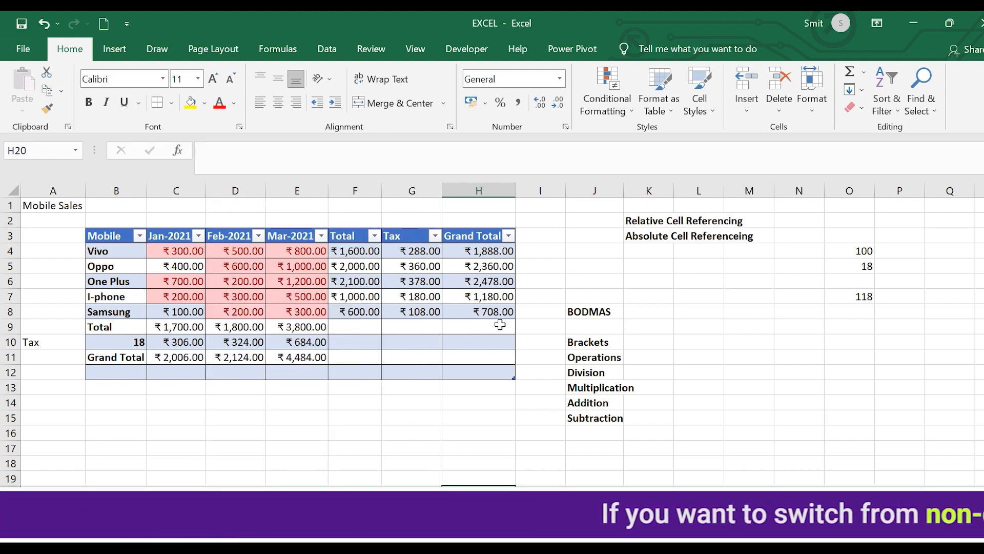
pyautogui.hotkey('ctrl', 'z')
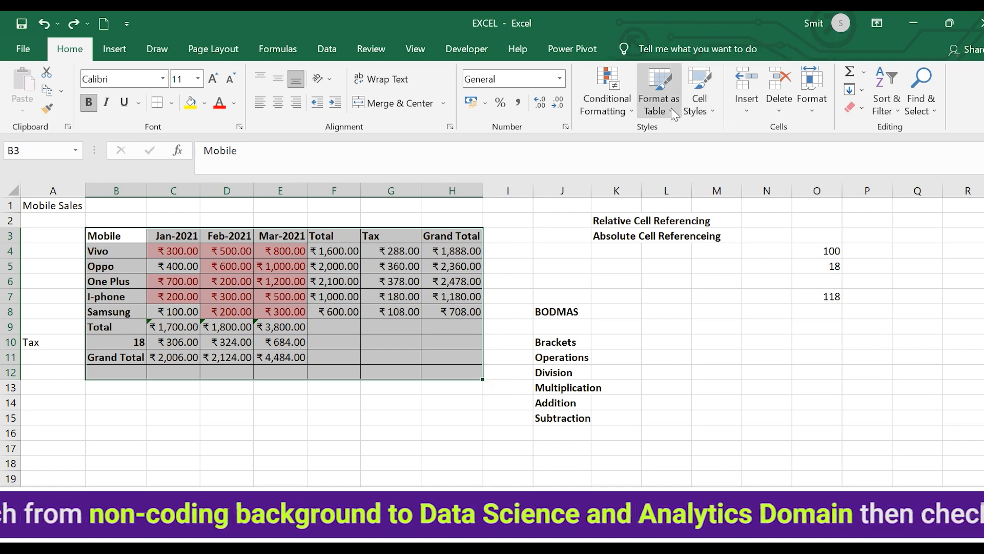
pyautogui.click(632, 113)
pyautogui.moveTo(667, 139)
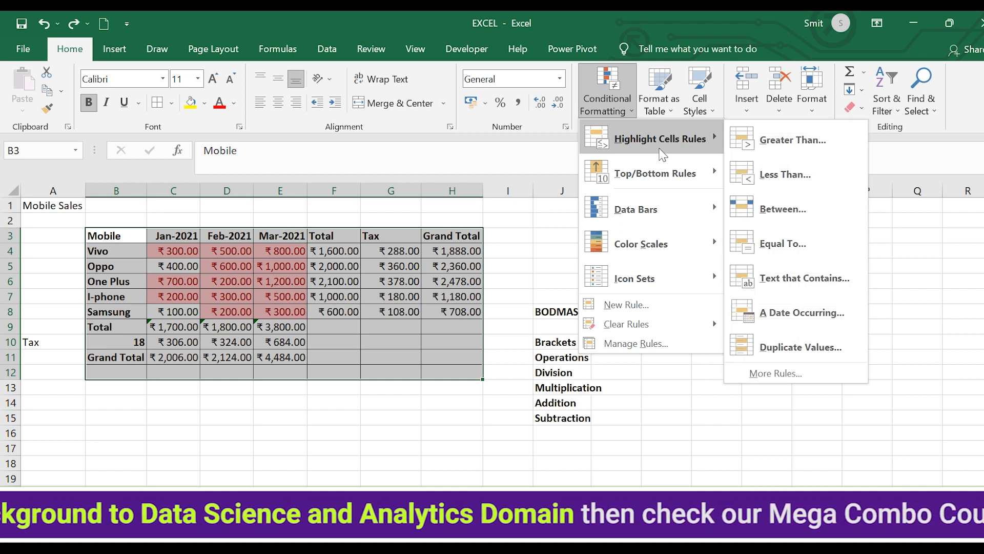
pyautogui.click(794, 141)
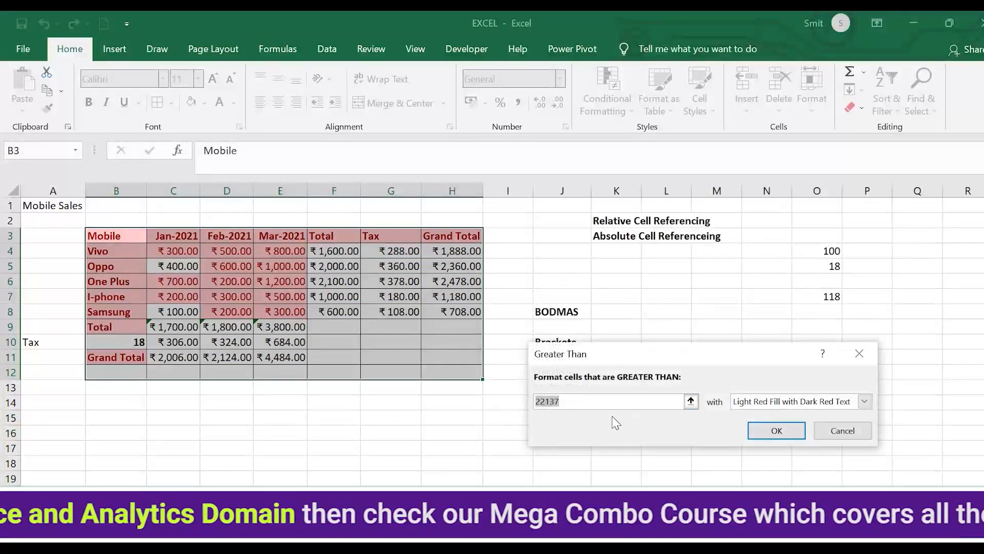
pyautogui.press('BackSpace')
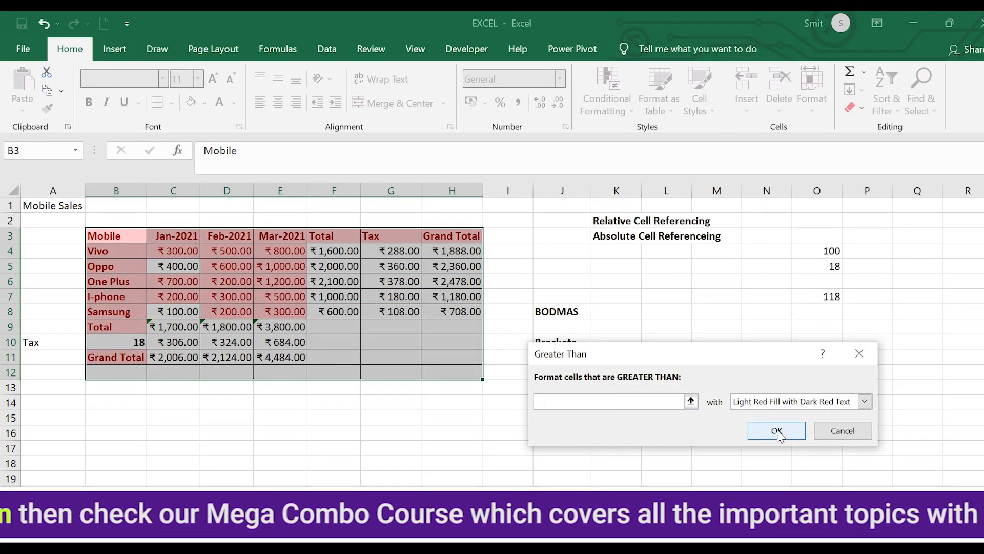
pyautogui.click(777, 431)
pyautogui.click(507, 330)
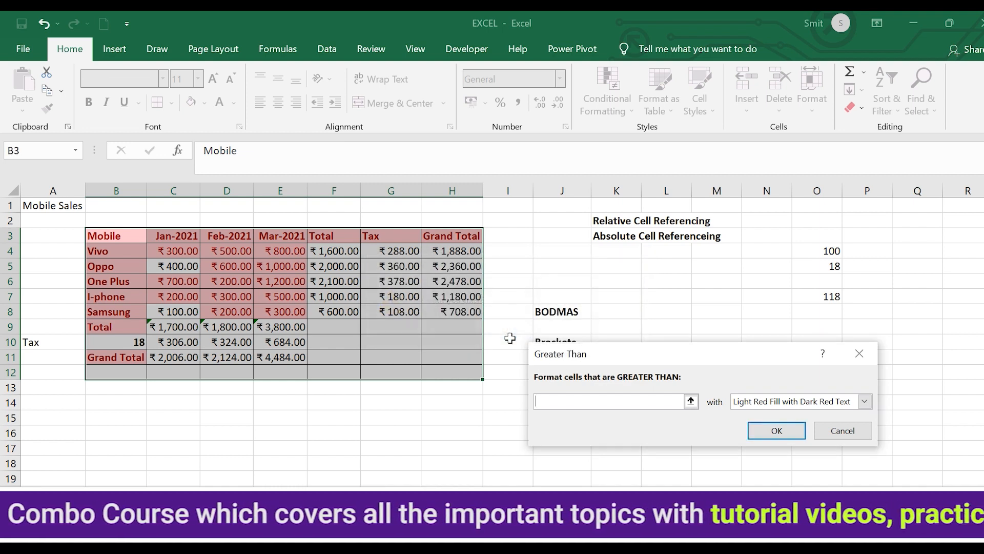
pyautogui.click(868, 354)
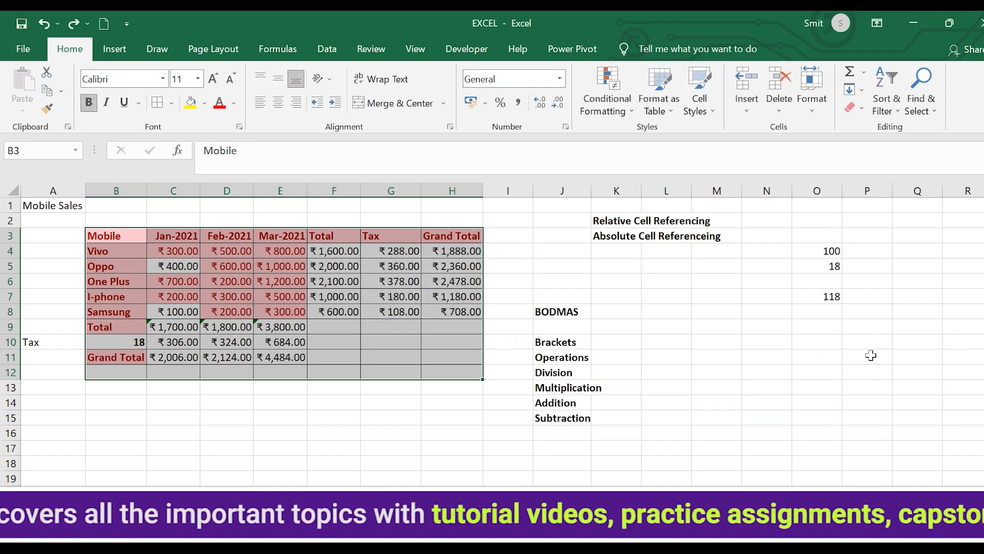
pyautogui.click(390, 311)
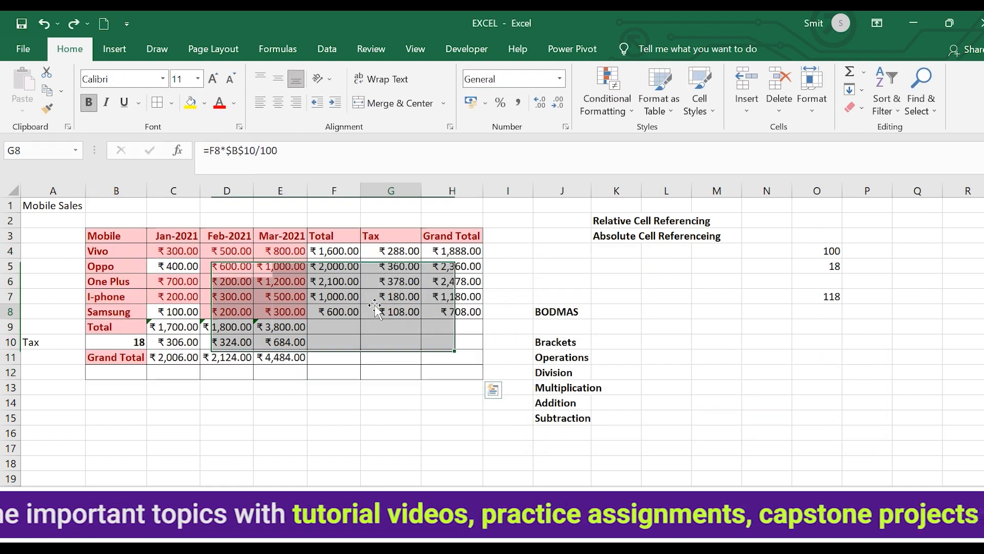
pyautogui.click(108, 233)
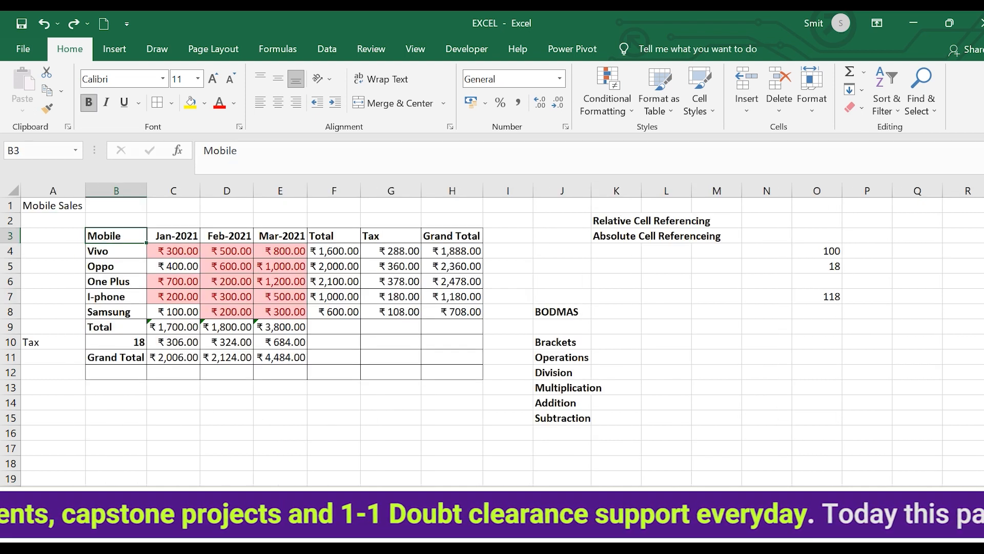
pyautogui.click(244, 403)
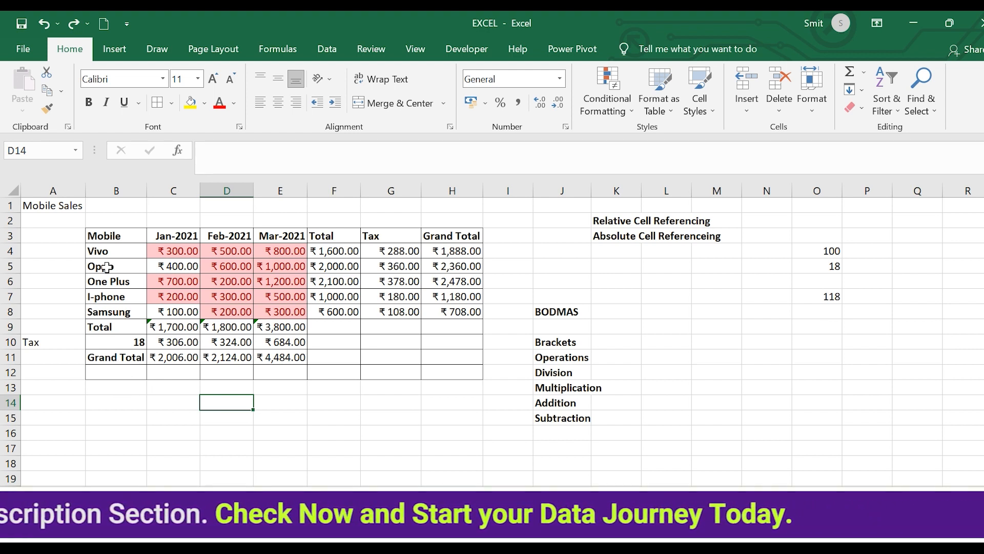
# Turn on filtering for the Mobile Sales data from cell B4 and view the Jan-2021 column's filter options
pyautogui.click(117, 248)
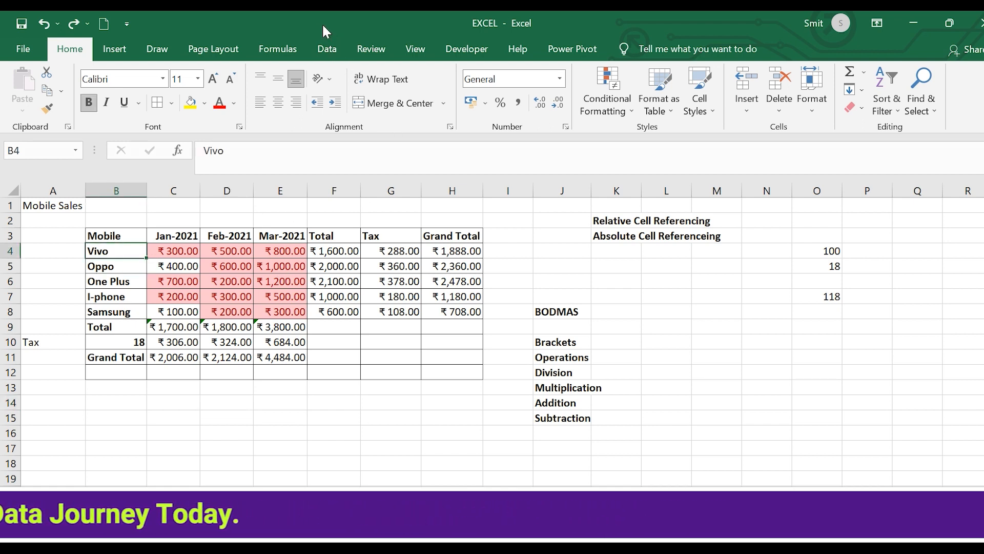
pyautogui.click(327, 48)
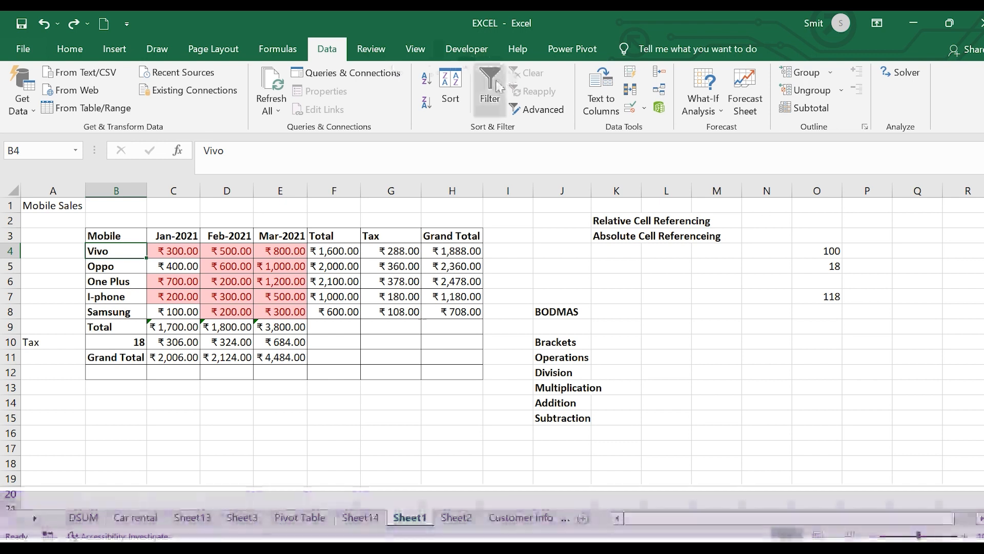
pyautogui.click(490, 87)
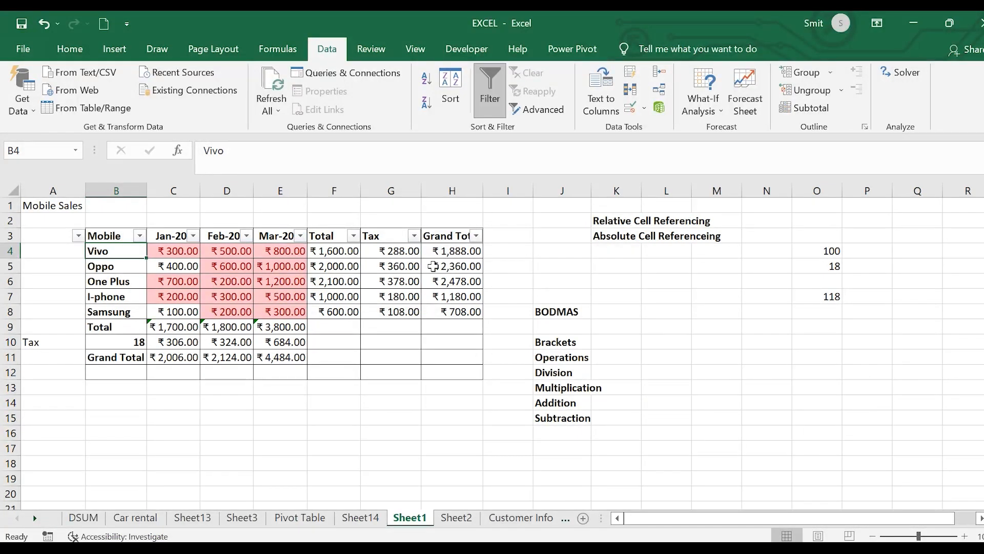
pyautogui.click(194, 236)
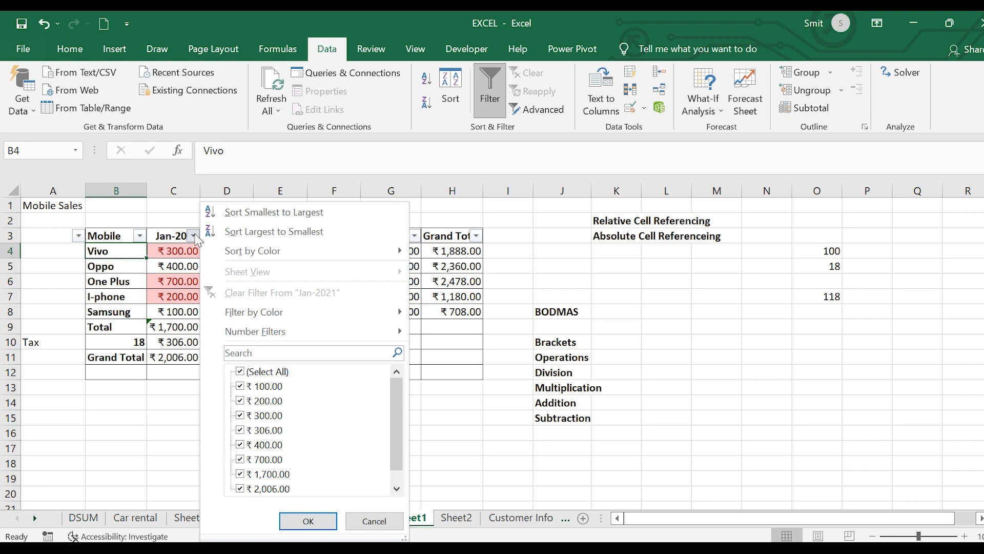
pyautogui.click(175, 241)
# Filter the Mobile column to show only Oppo
pyautogui.click(139, 235)
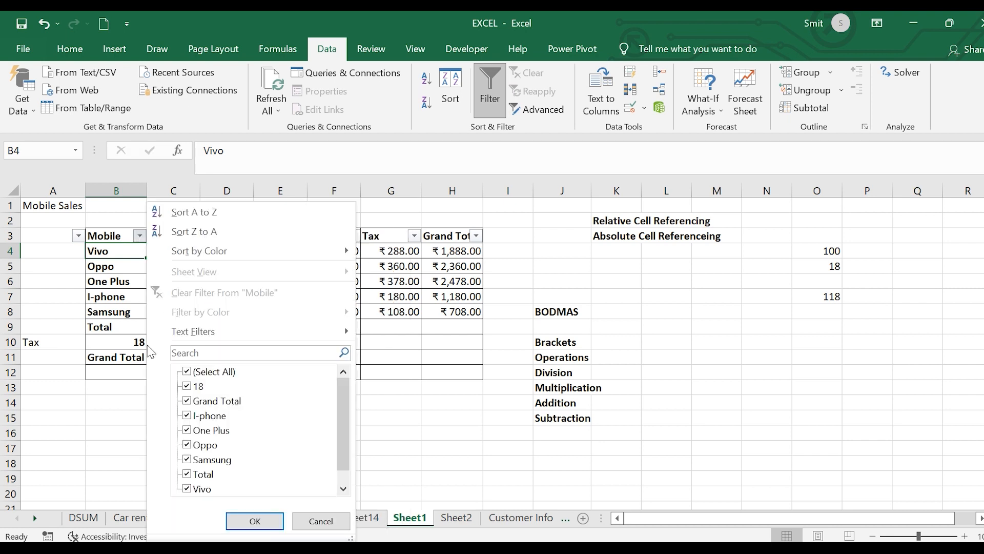
pyautogui.click(210, 373)
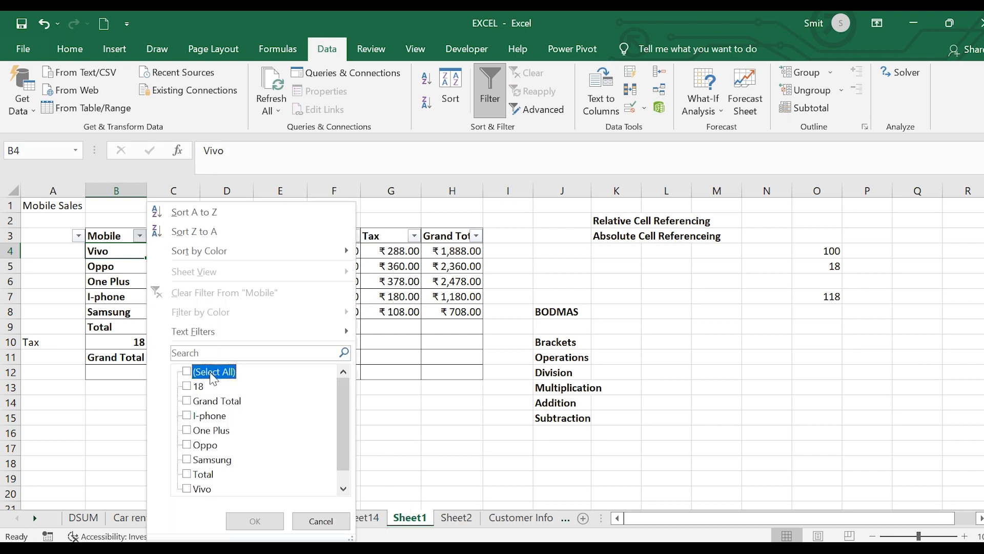
pyautogui.click(188, 445)
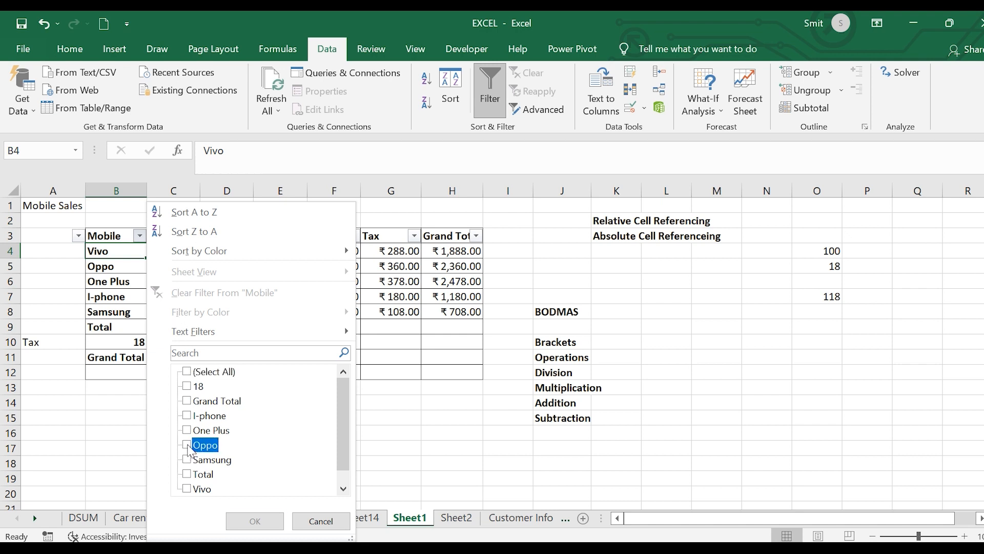
pyautogui.click(258, 521)
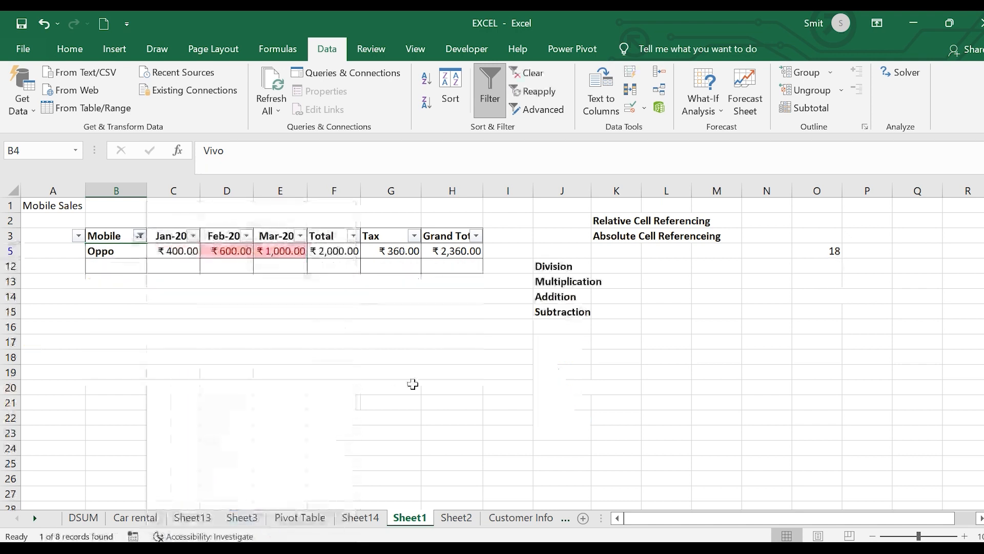
# Reselect all values in the Mobile column's filter to show every row
pyautogui.click(139, 236)
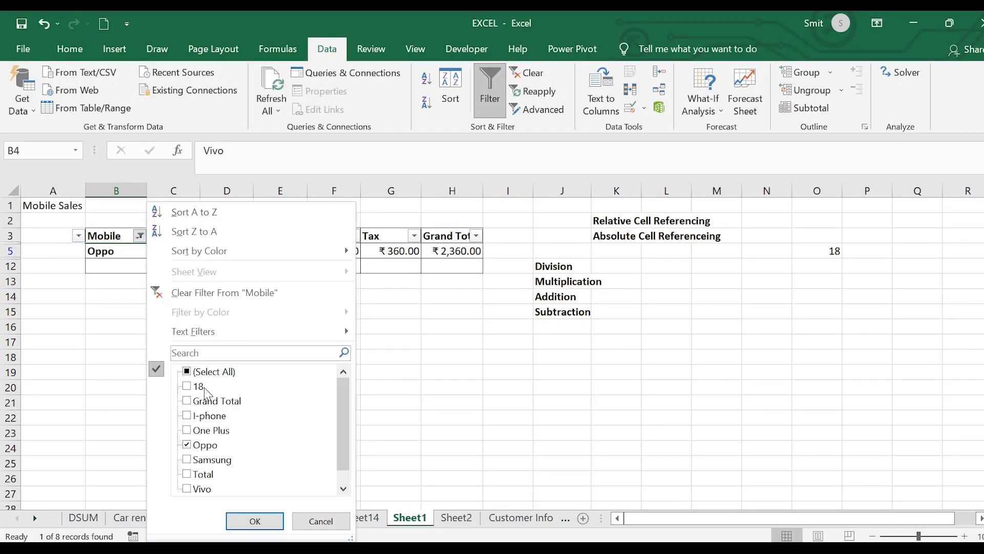
pyautogui.scroll(-1, 195, 463)
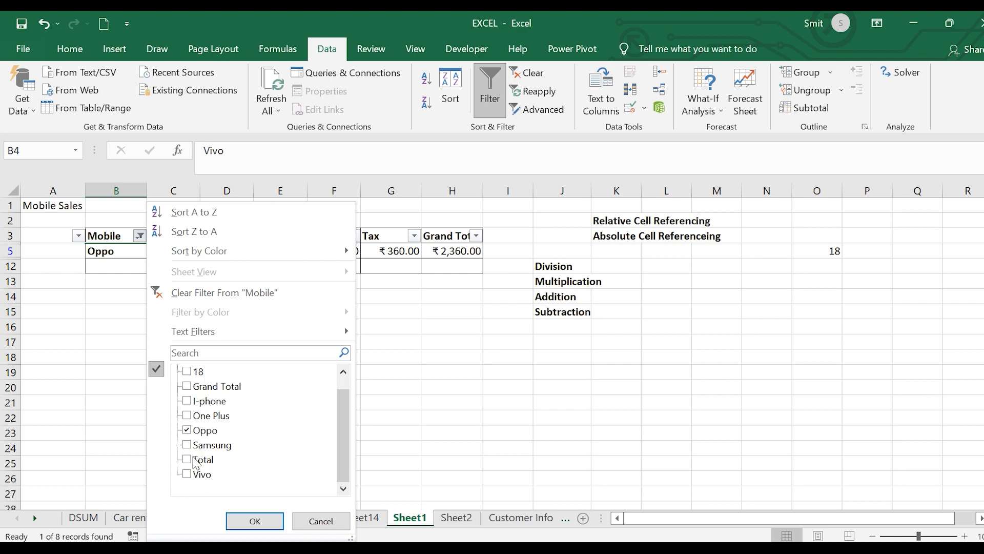
pyautogui.scroll(1, 204, 418)
pyautogui.click(197, 372)
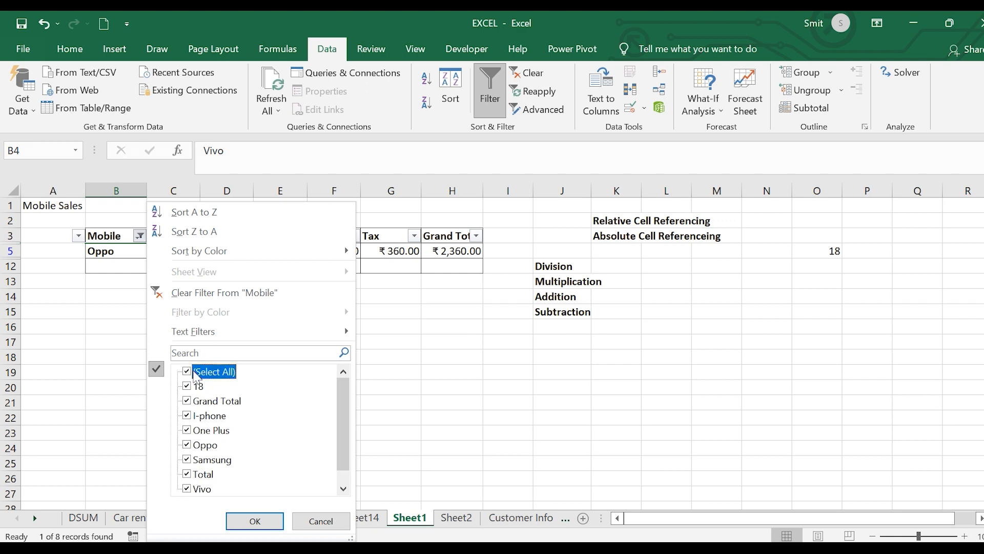
pyautogui.click(266, 524)
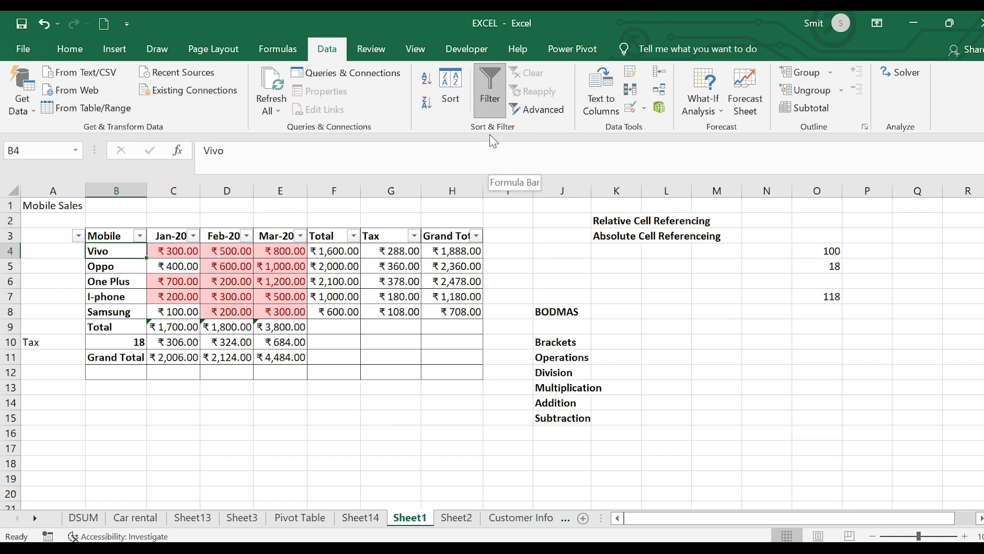
# Open the table style gallery for the Mobile Sales data
pyautogui.click(70, 49)
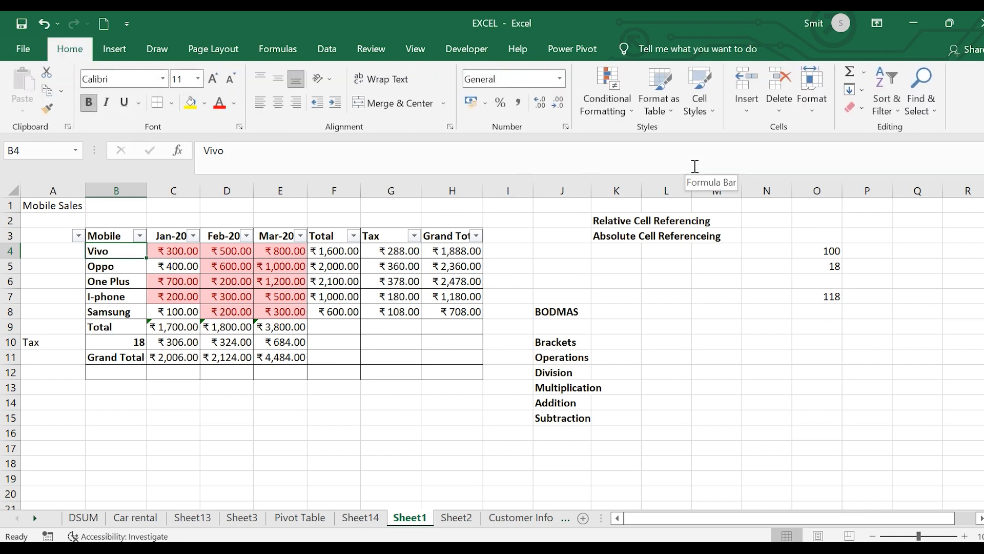
pyautogui.click(656, 110)
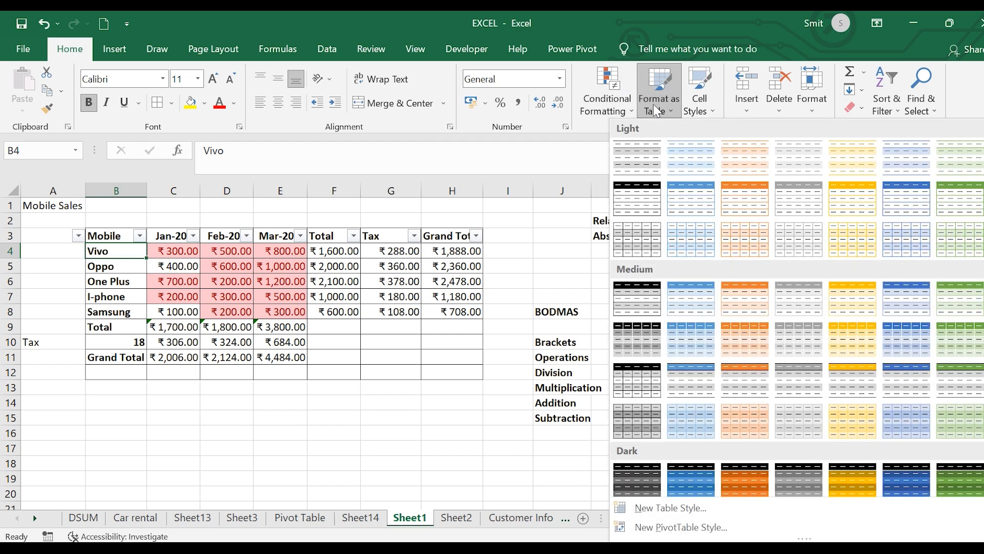
pyautogui.click(901, 246)
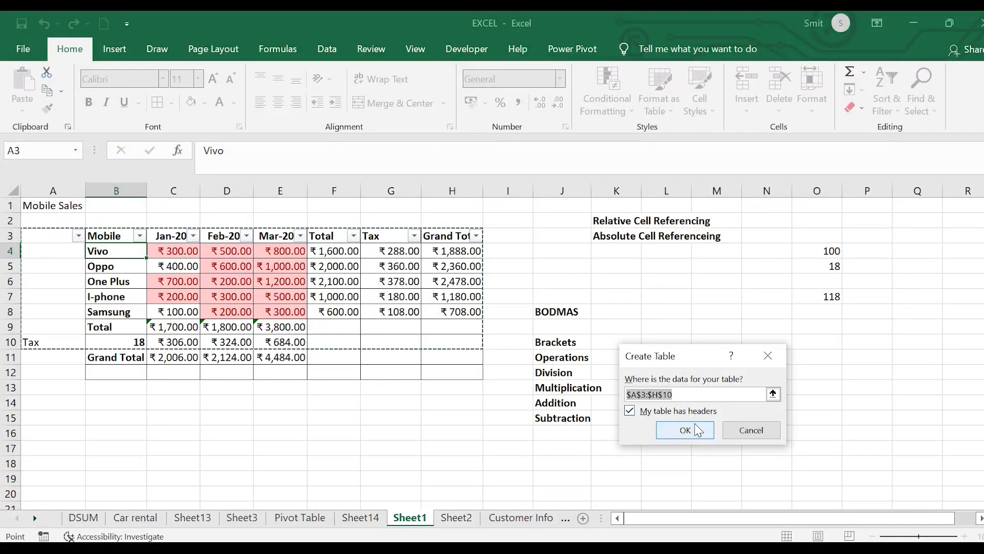
pyautogui.click(686, 431)
pyautogui.click(514, 336)
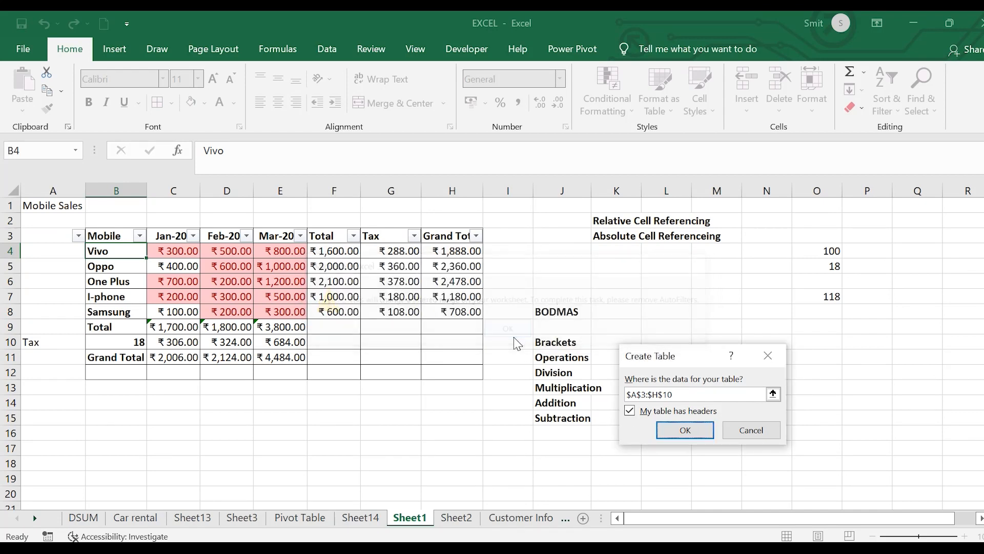
pyautogui.click(696, 425)
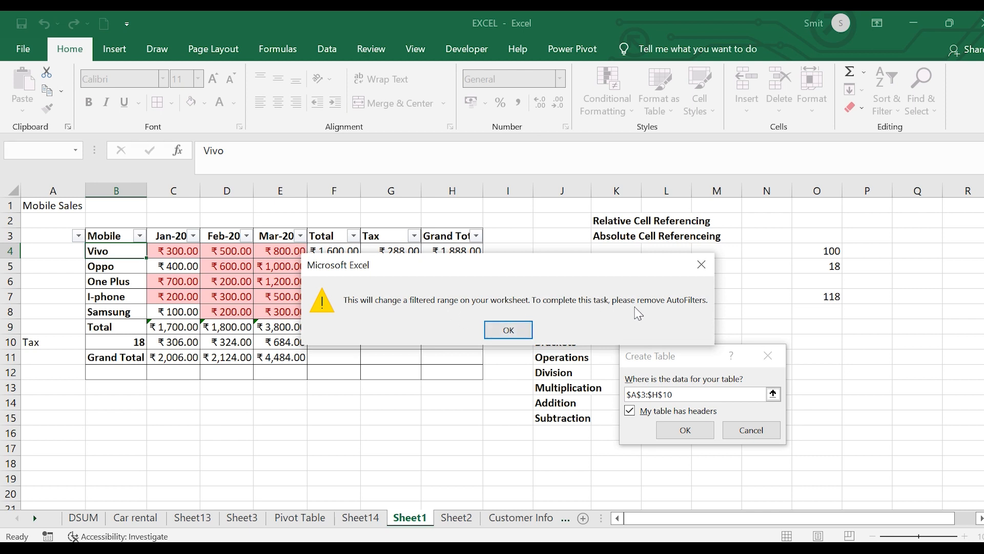
pyautogui.click(701, 265)
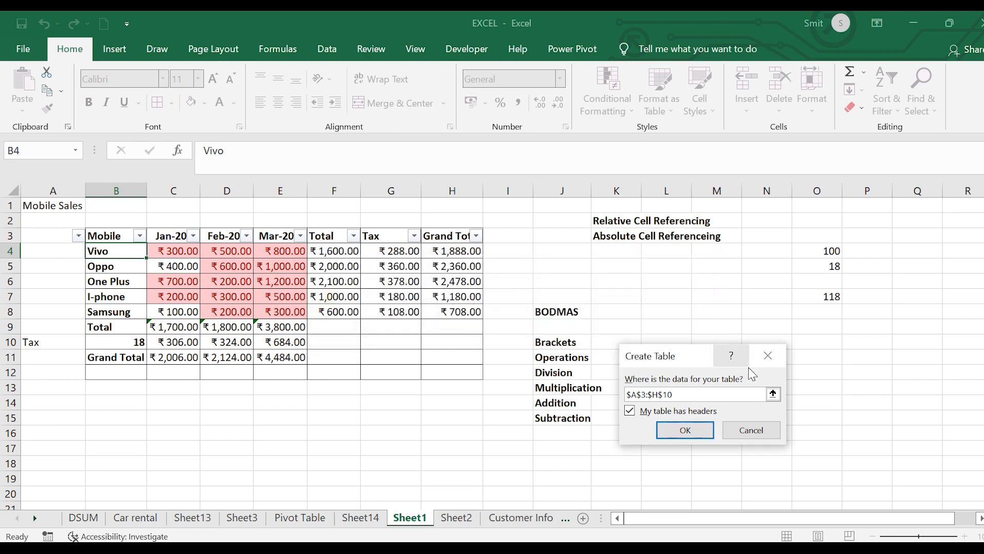
pyautogui.click(768, 356)
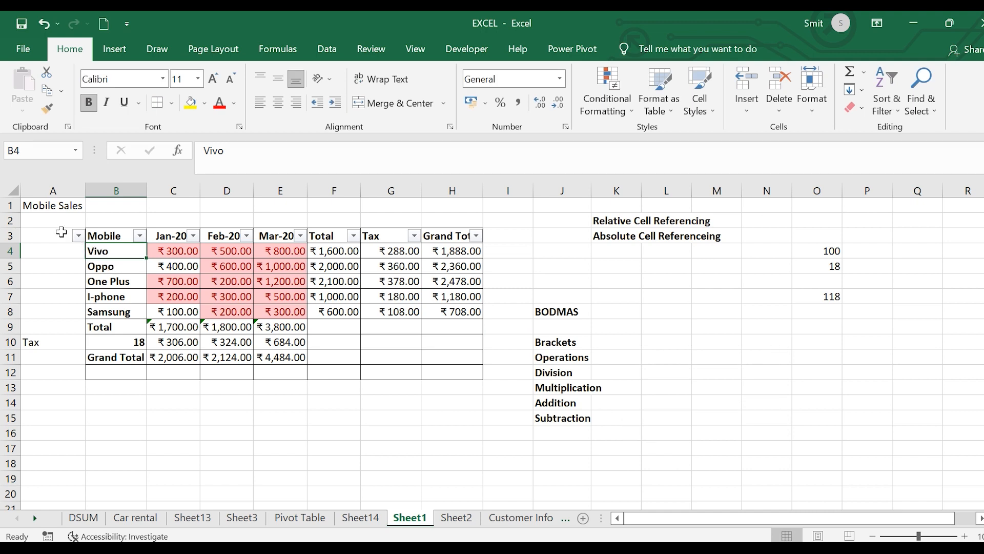
# Remove the filter from the mobile sales data in A3:H13
pyautogui.moveTo(62, 235); pyautogui.dragTo(444, 389)
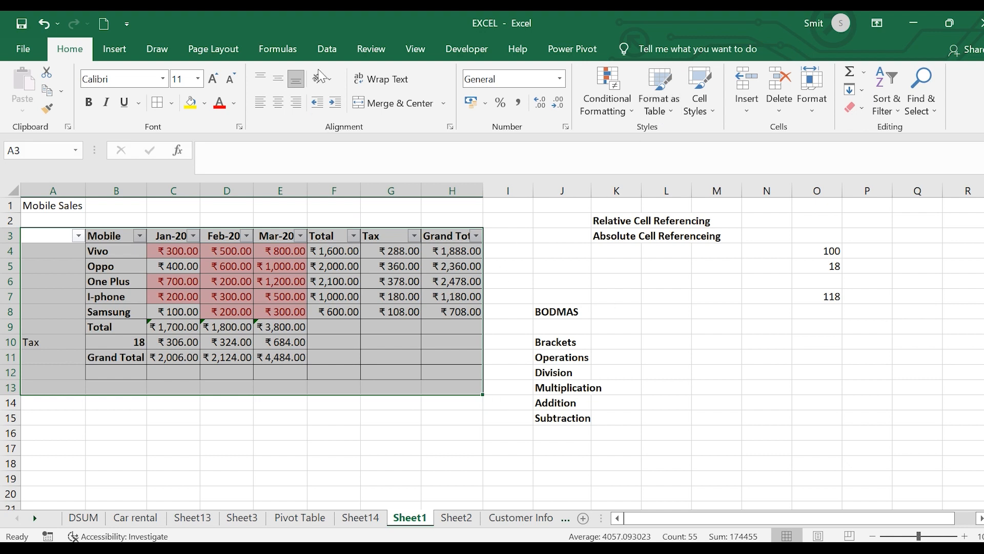
pyautogui.click(327, 49)
pyautogui.click(476, 85)
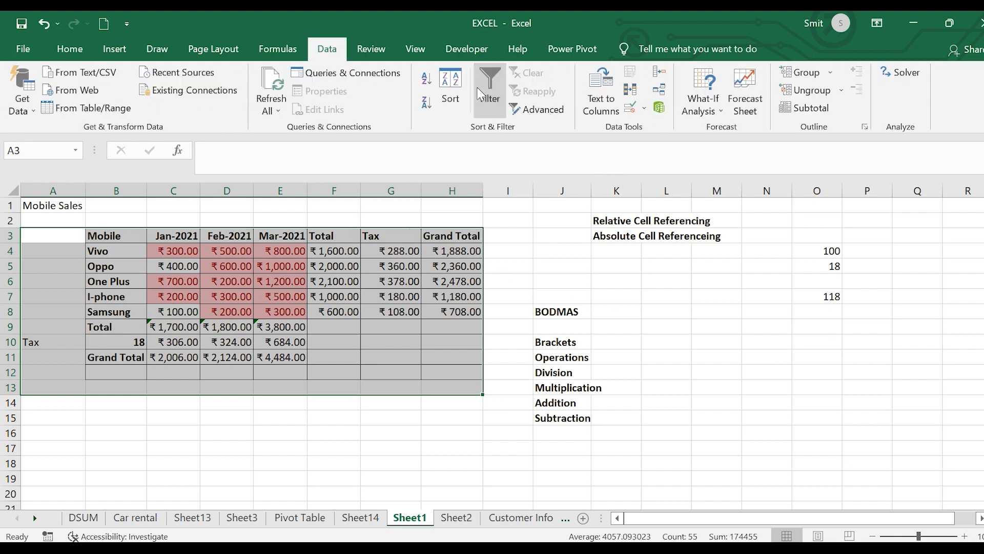
pyautogui.click(666, 342)
# Format the mobile sales range B3:H13 as a table with headers, using a light gold banded style with borders
pyautogui.moveTo(120, 237); pyautogui.dragTo(468, 394)
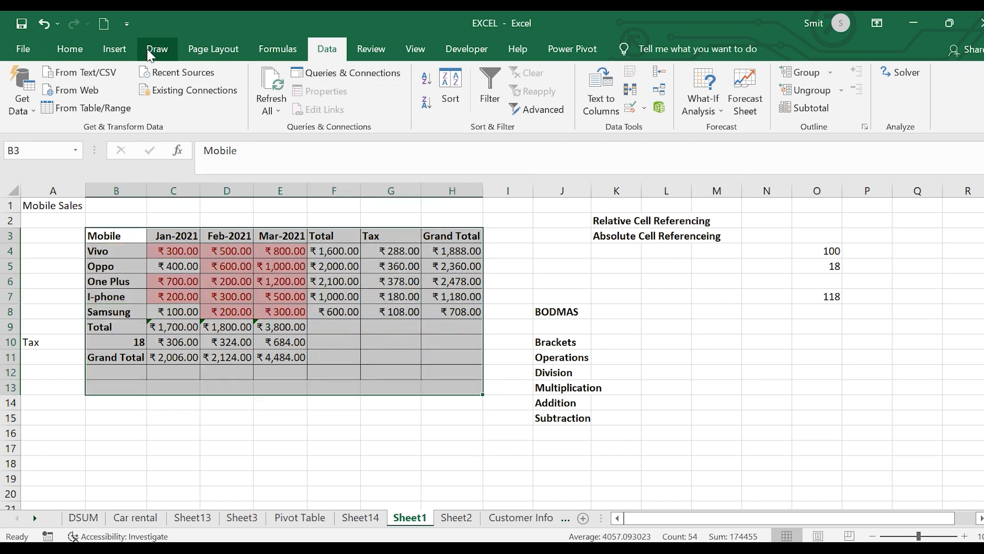
pyautogui.click(114, 48)
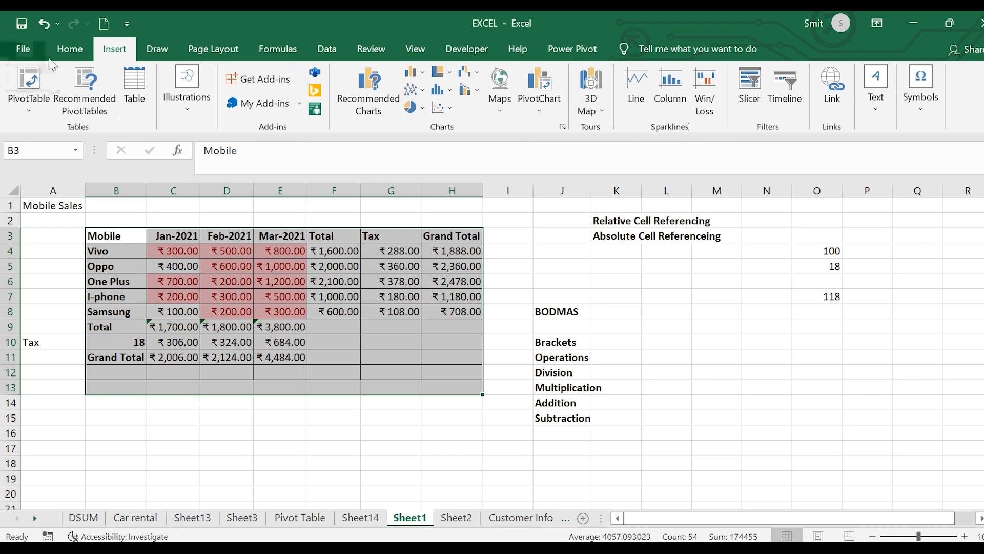
pyautogui.click(70, 49)
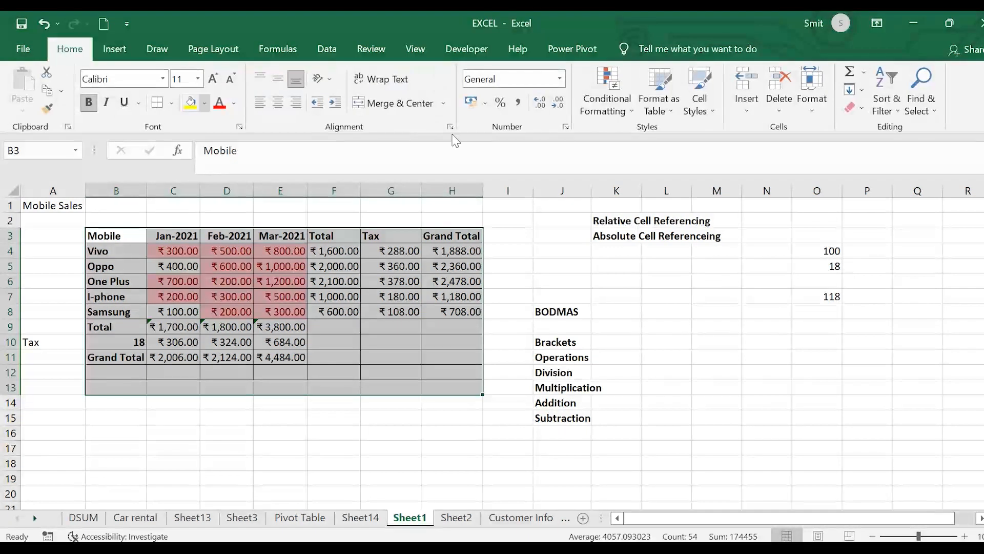
pyautogui.click(669, 102)
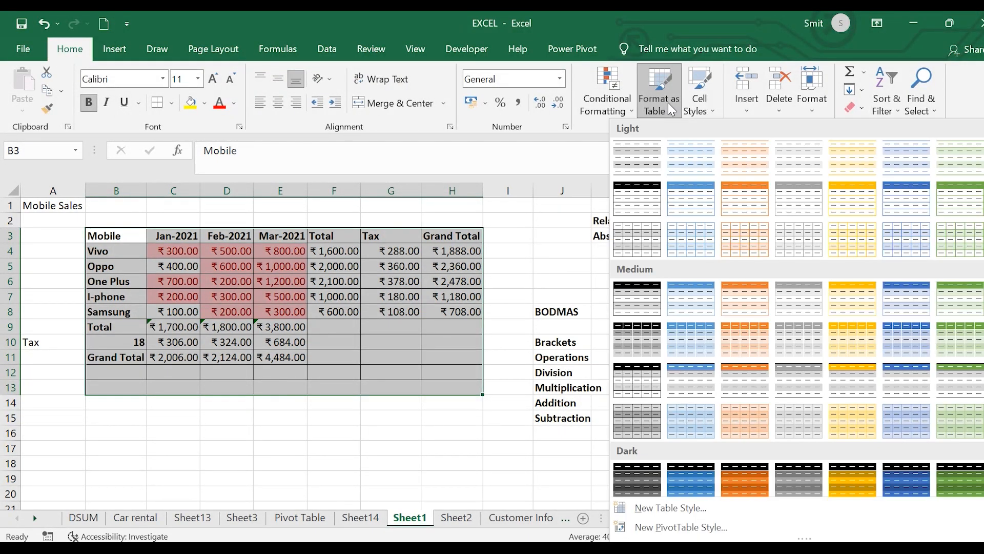
pyautogui.click(841, 254)
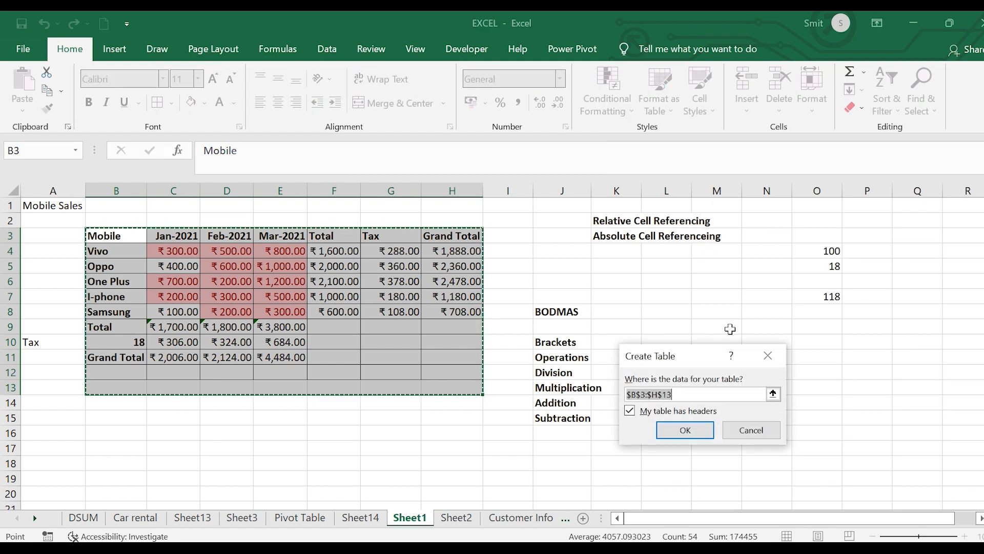
pyautogui.click(686, 429)
pyautogui.click(323, 392)
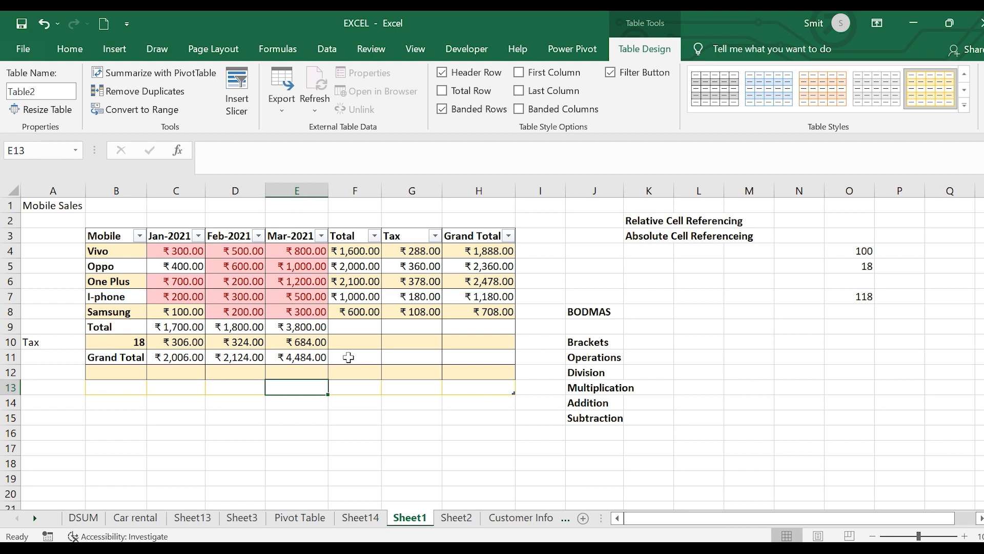
pyautogui.click(234, 461)
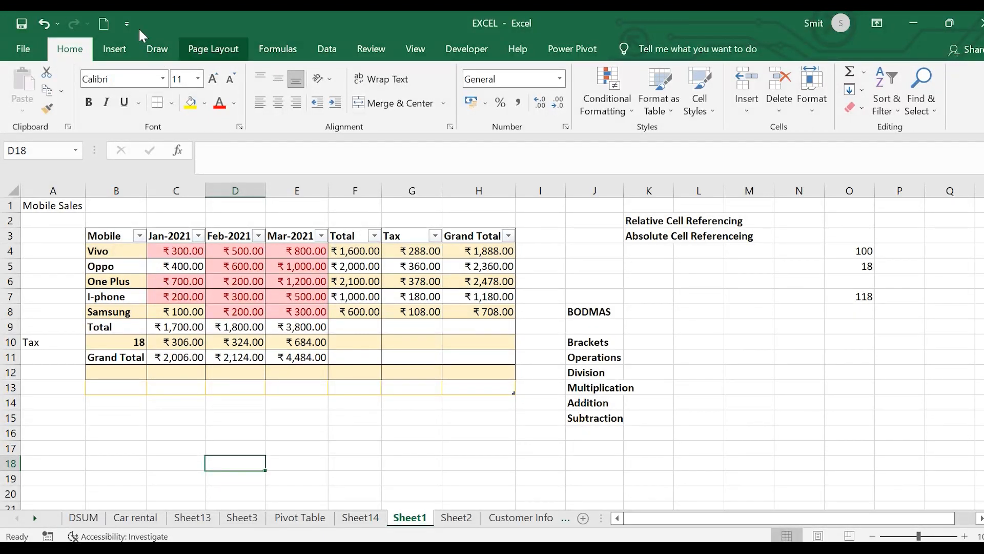
pyautogui.click(115, 43)
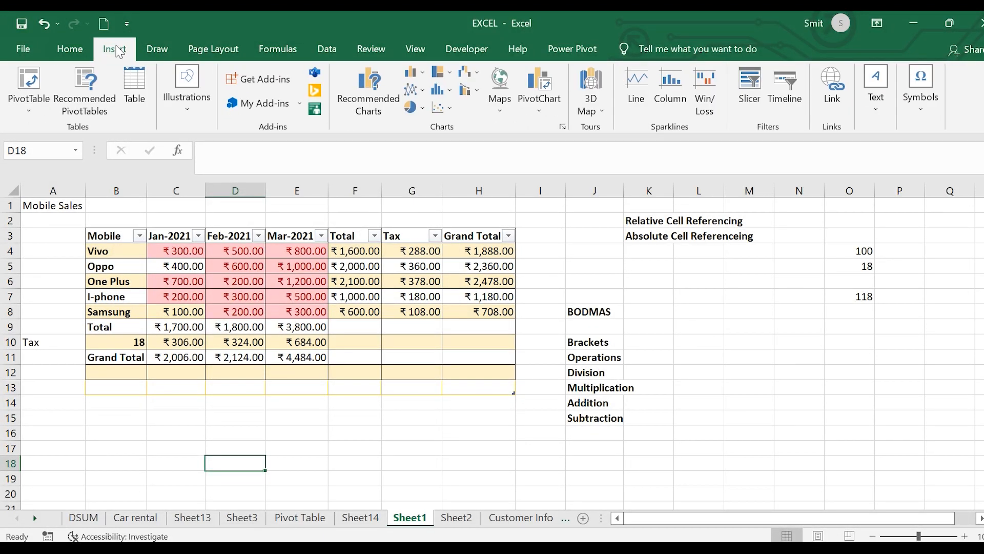
pyautogui.click(190, 115)
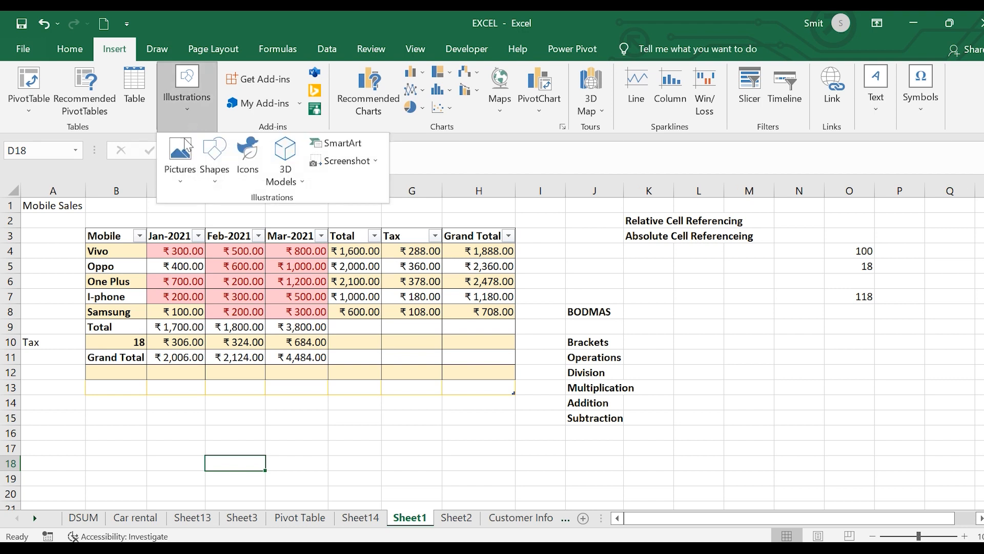
pyautogui.click(178, 162)
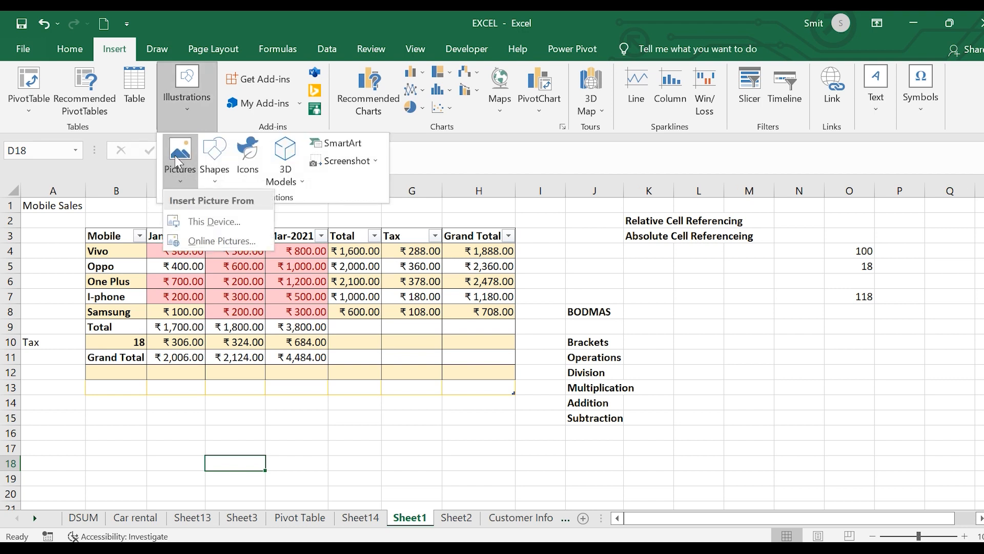
pyautogui.click(216, 250)
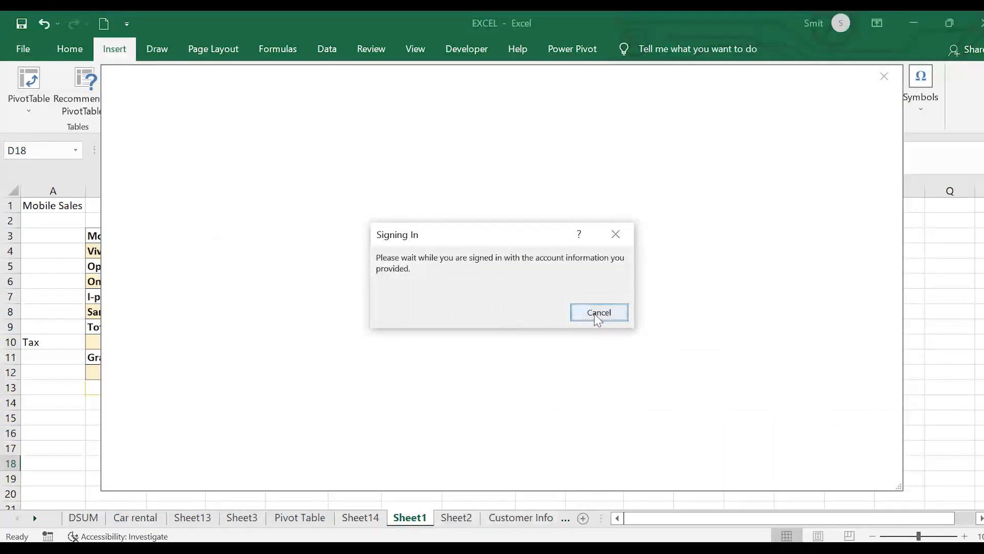
pyautogui.click(599, 313)
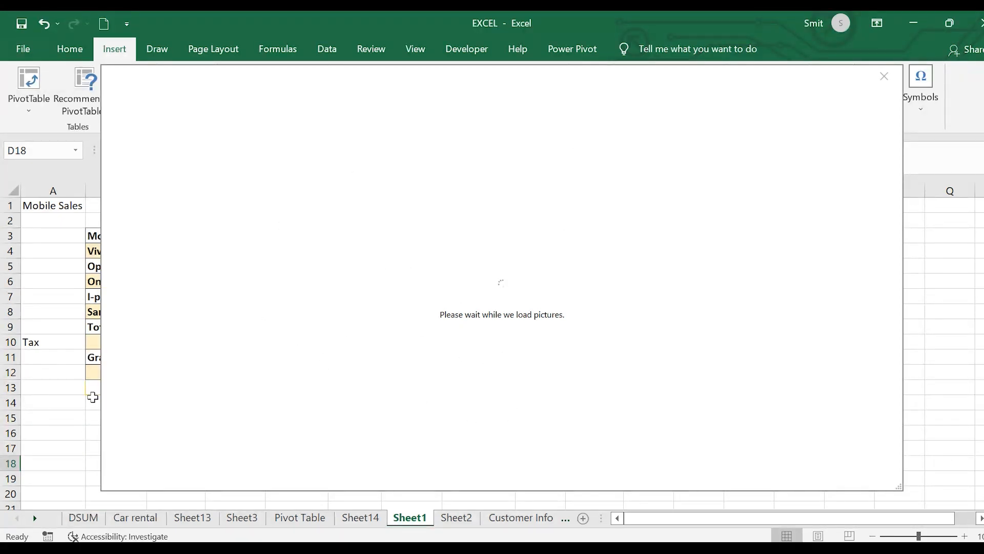
pyautogui.click(884, 76)
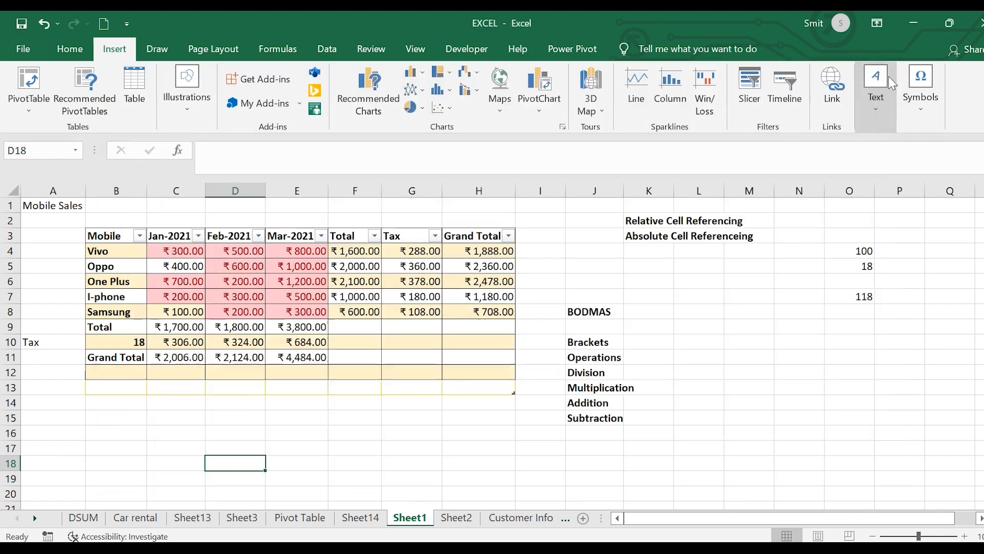
pyautogui.click(194, 116)
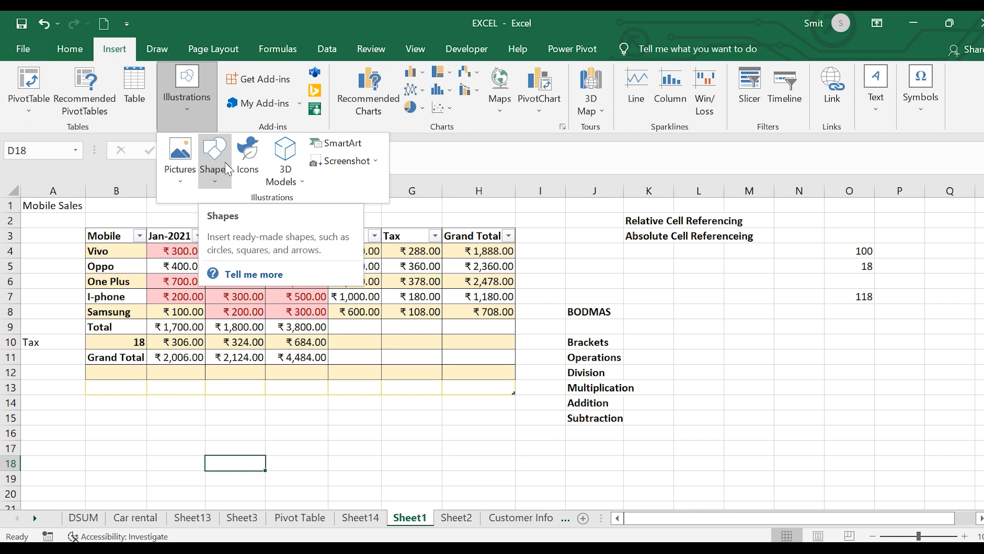
pyautogui.click(265, 360)
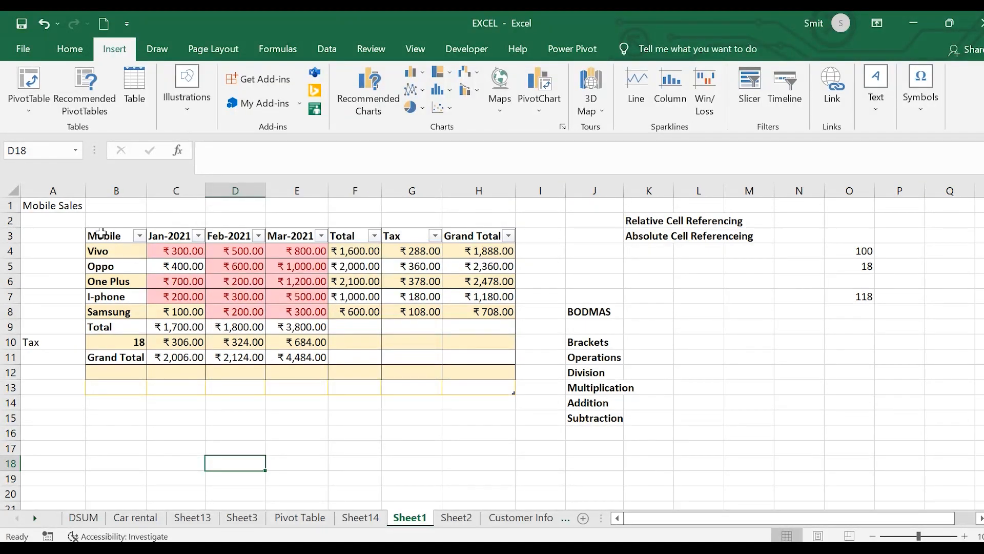
# Insert a 2-D clustered column chart from B3:H12 and place it beside the table, over columns I to P
pyautogui.moveTo(101, 231); pyautogui.dragTo(477, 373)
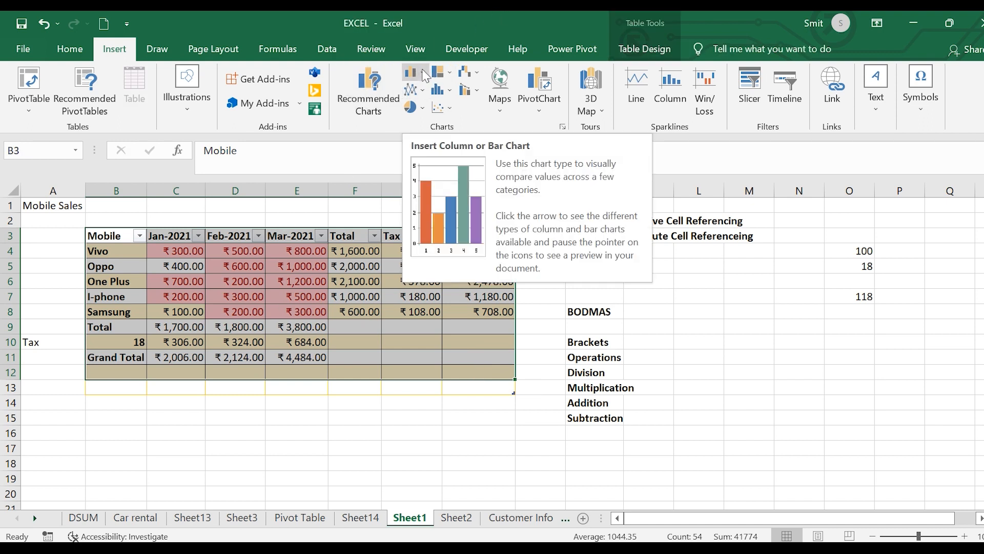
pyautogui.click(425, 75)
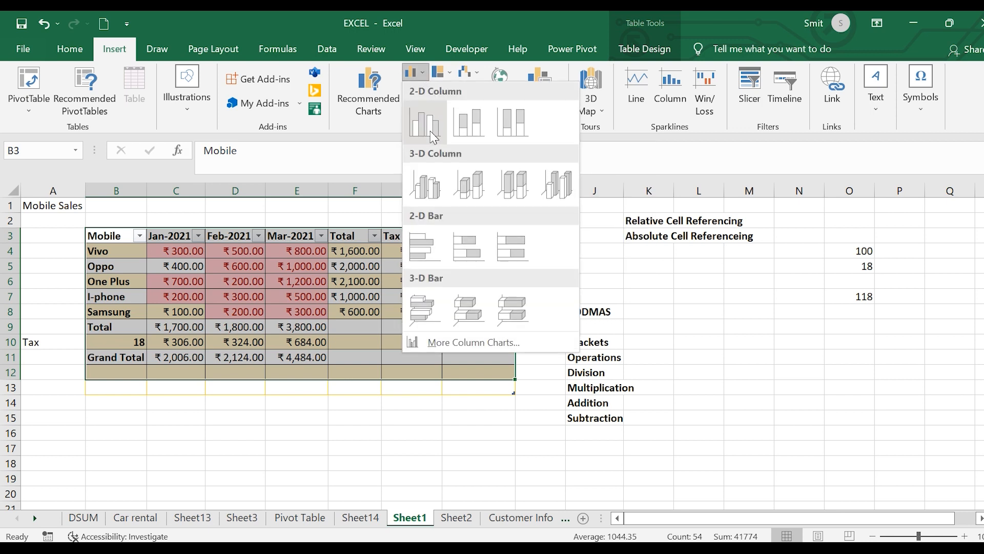
pyautogui.click(430, 134)
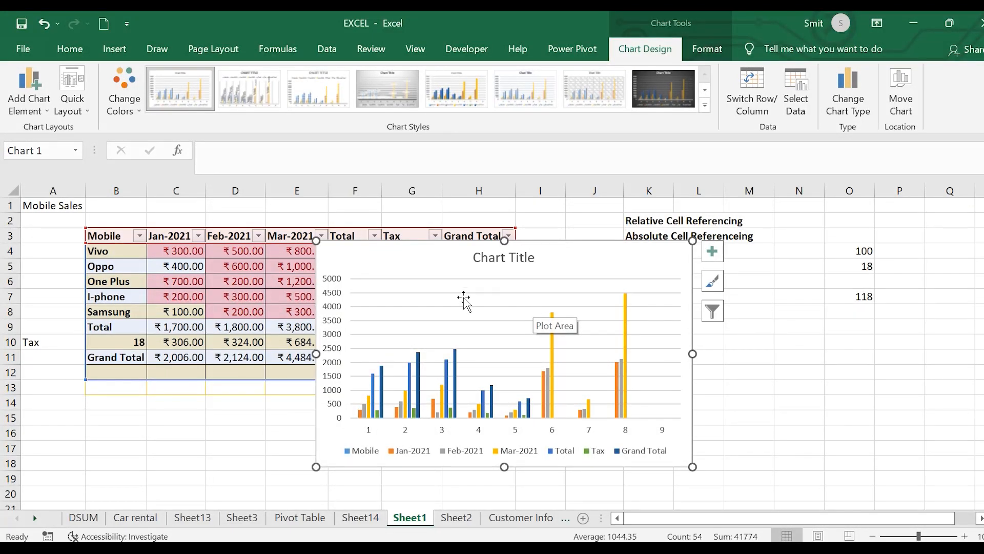
pyautogui.moveTo(442, 262); pyautogui.dragTo(656, 235)
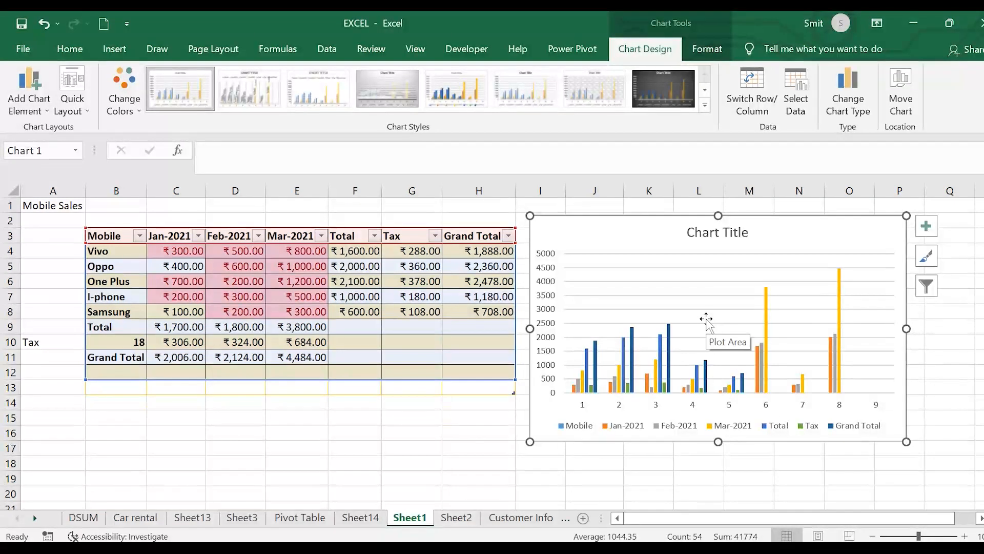
pyautogui.click(632, 275)
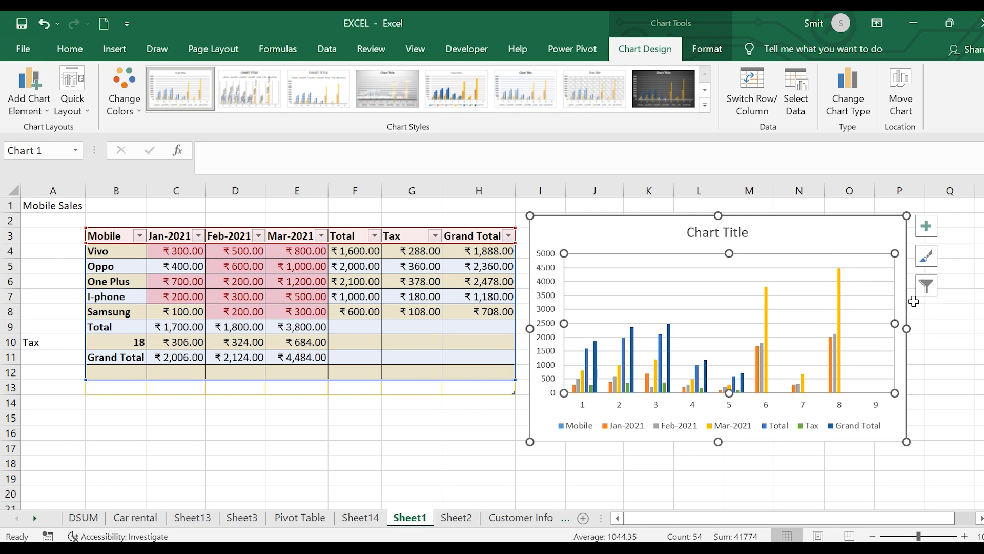
pyautogui.click(927, 286)
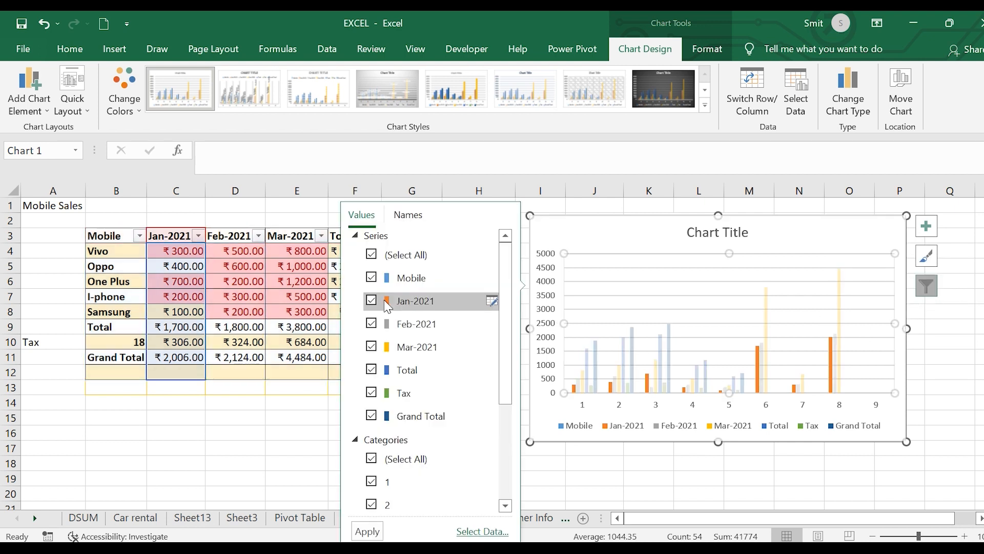
pyautogui.click(371, 416)
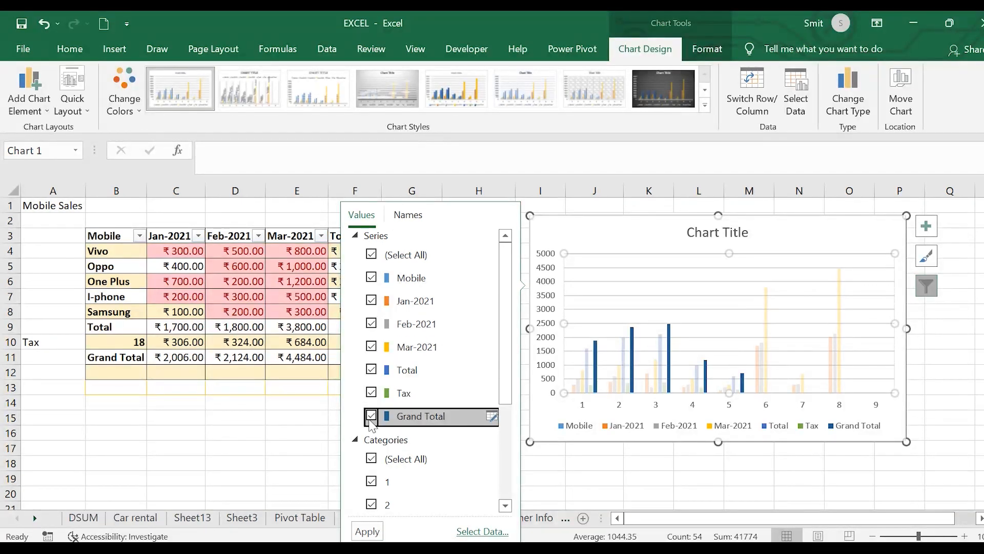
pyautogui.click(371, 393)
pyautogui.click(372, 369)
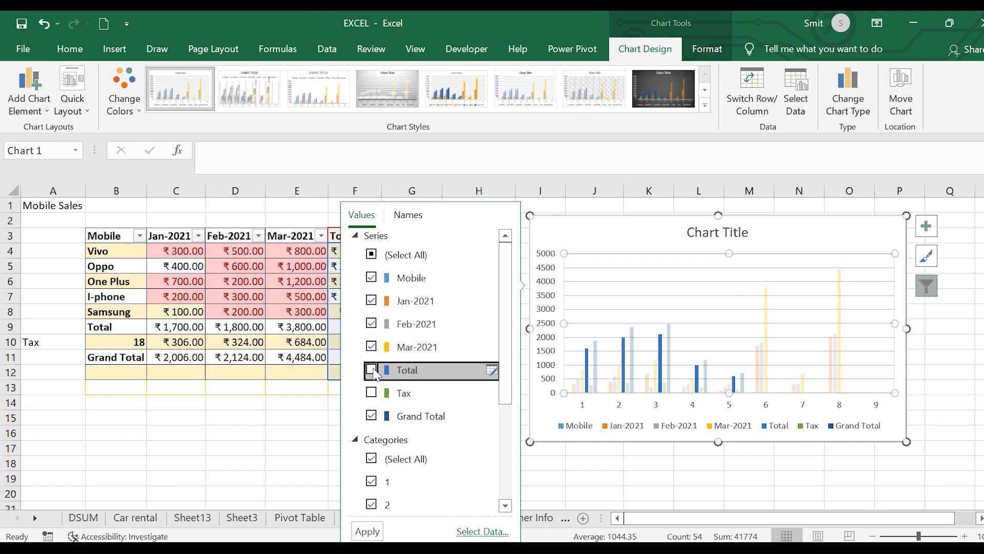
pyautogui.click(626, 467)
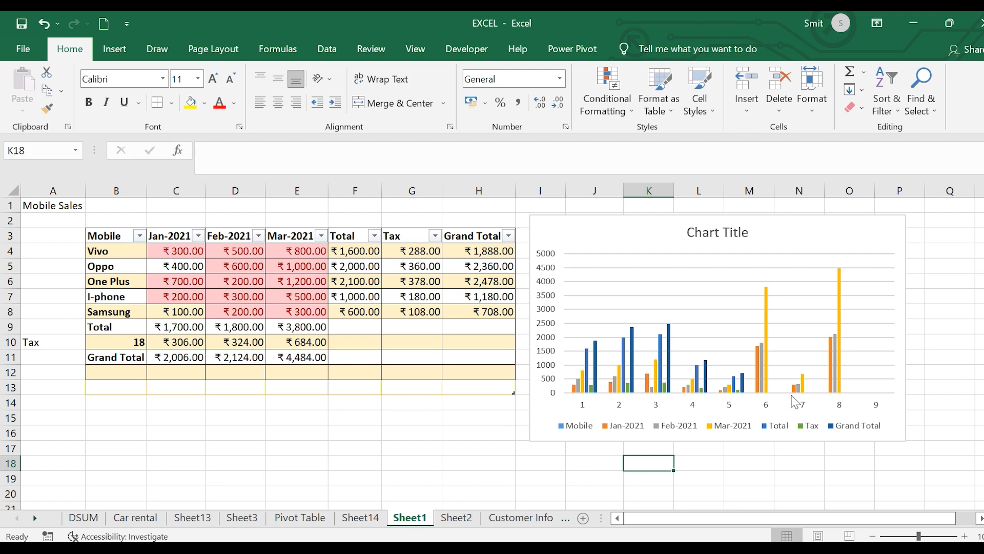
# Filter the column chart beside the table to hide the Total and Tax series
pyautogui.click(750, 344)
pyautogui.click(930, 286)
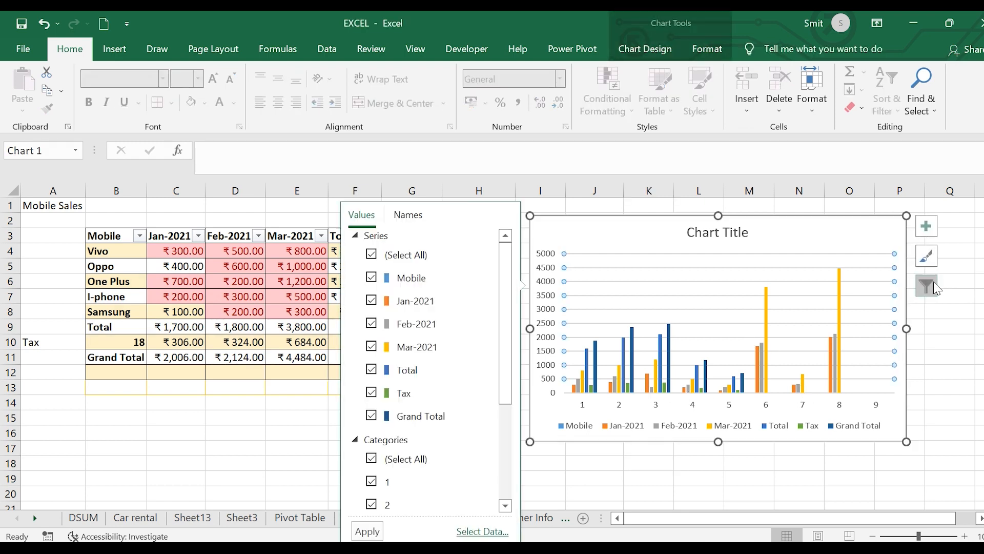
pyautogui.click(372, 371)
pyautogui.click(372, 393)
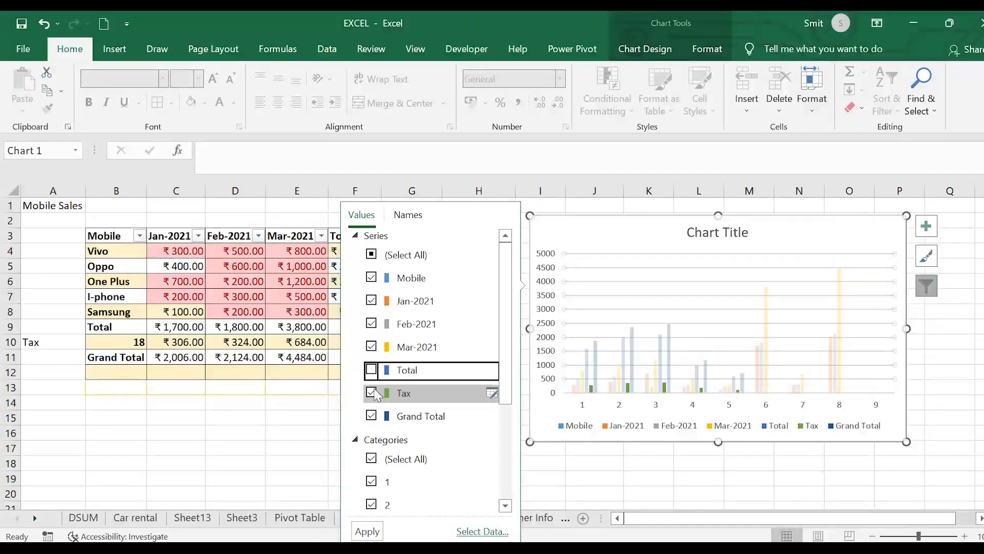
pyautogui.scroll(-3, 402, 484)
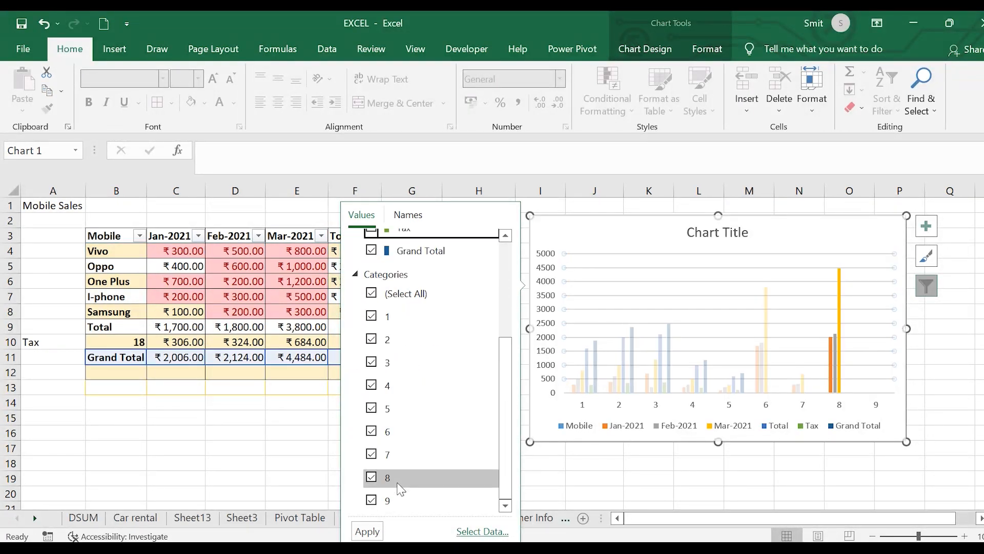
pyautogui.scroll(3, 401, 489)
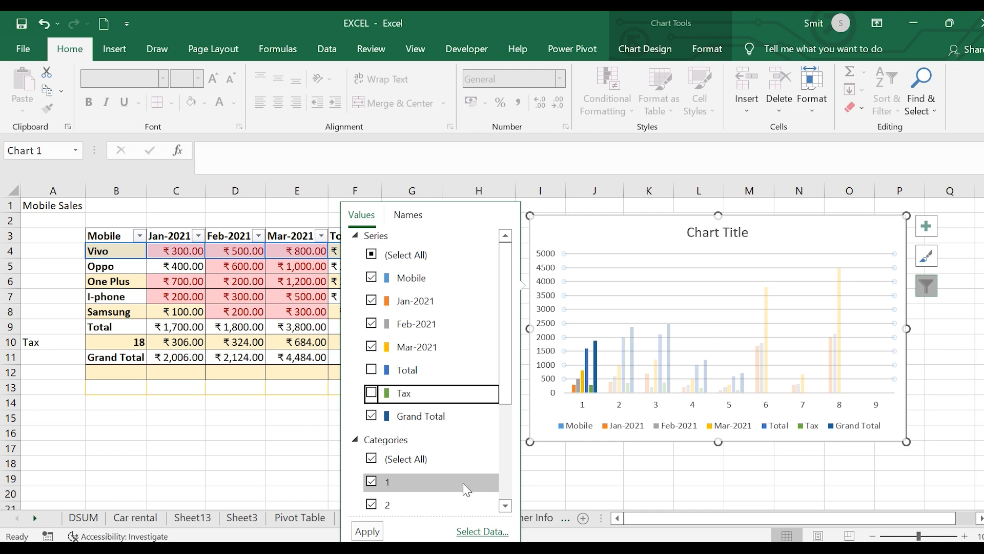
pyautogui.click(368, 532)
pyautogui.click(750, 484)
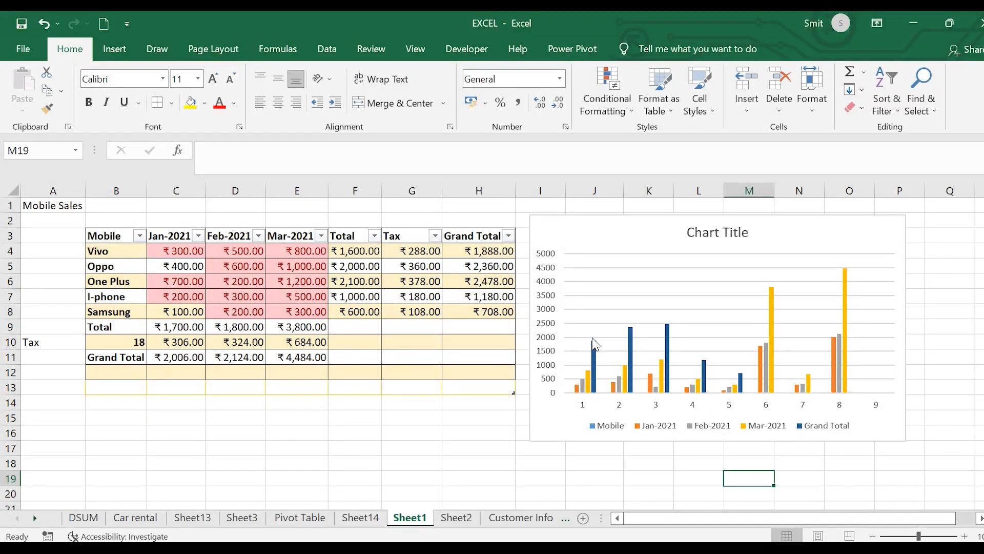
# Select the mobile sales table B3:H13 and examine the available column, bar, pie, scatter, hierarchy and waterfall chart types
pyautogui.click(87, 235)
pyautogui.moveTo(149, 325); pyautogui.dragTo(472, 382)
pyautogui.click(116, 356)
pyautogui.click(123, 50)
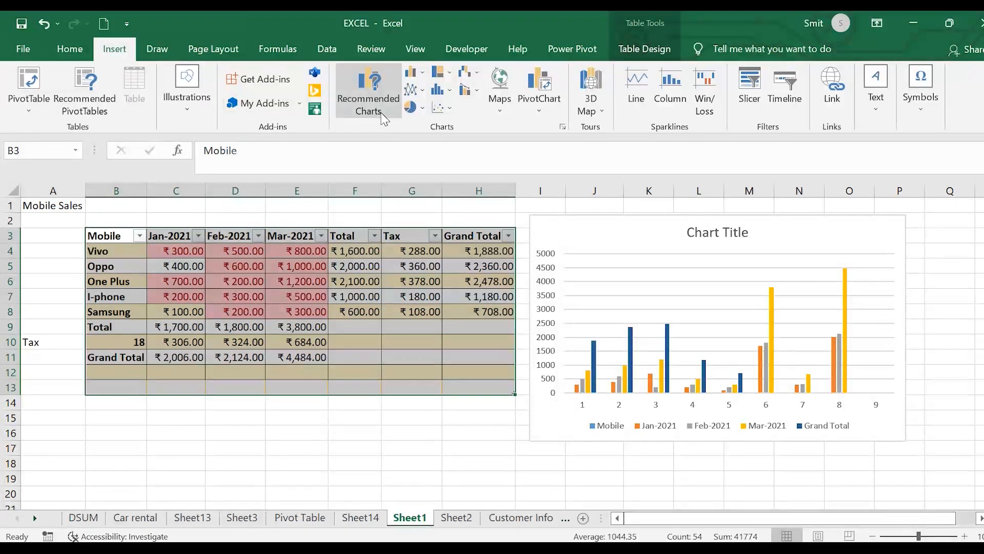
pyautogui.click(416, 74)
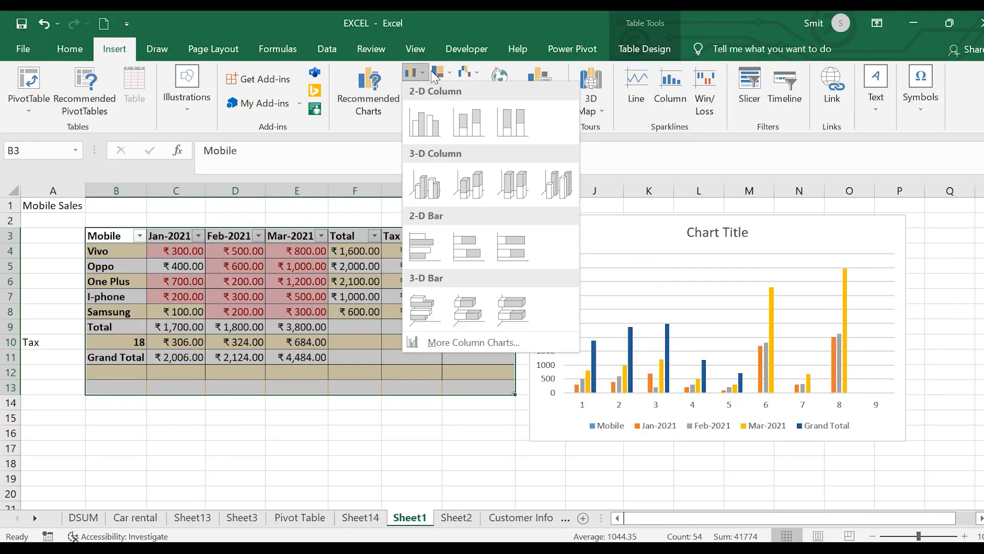
pyautogui.click(364, 155)
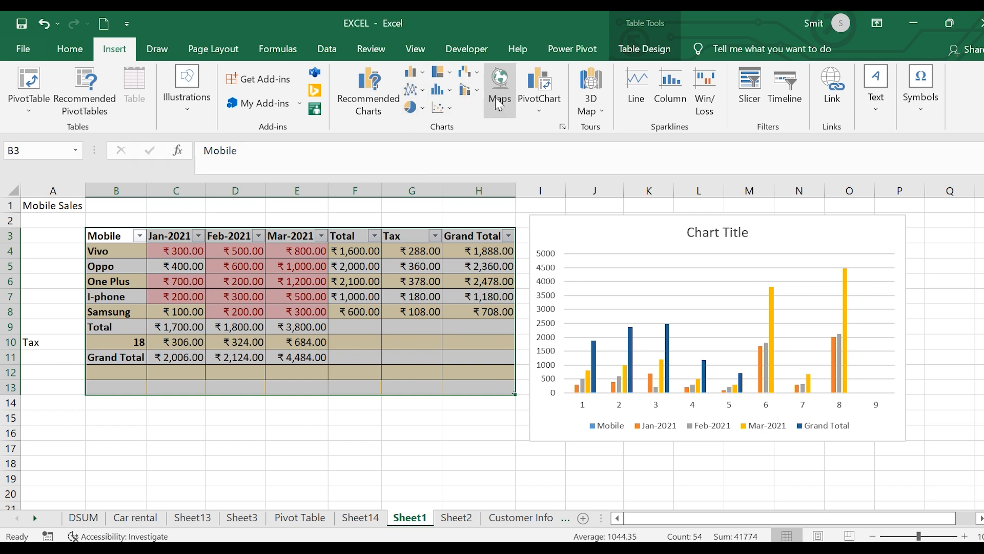
pyautogui.click(417, 108)
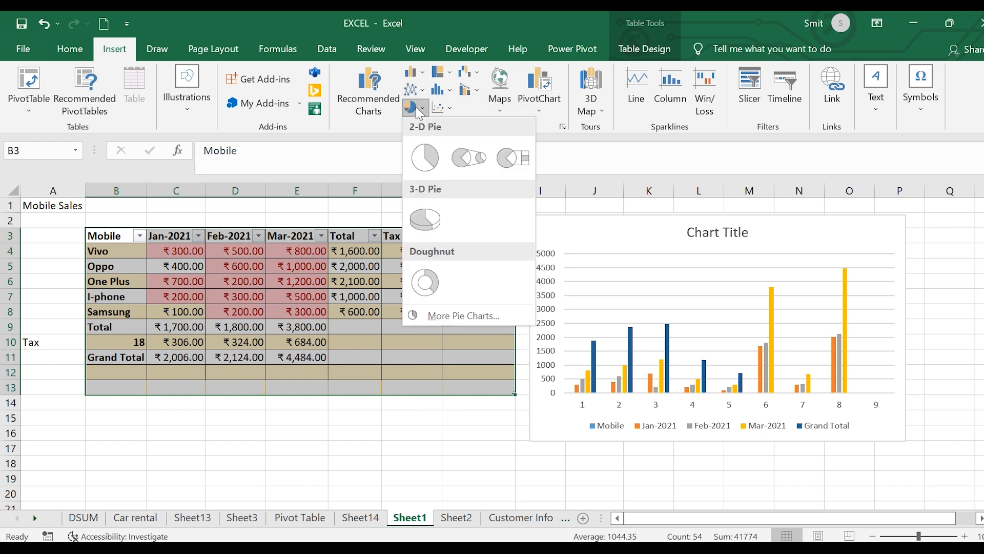
pyautogui.click(437, 109)
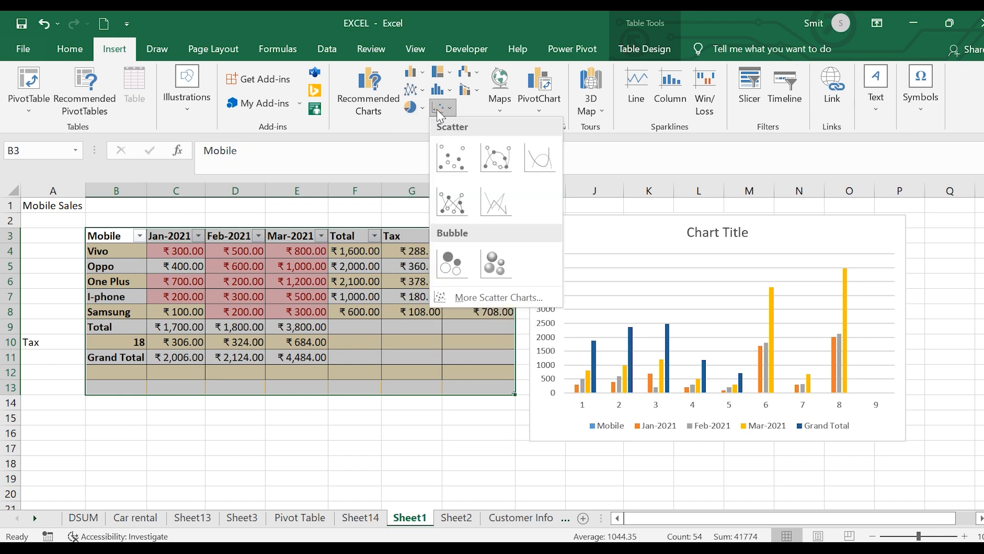
pyautogui.click(423, 74)
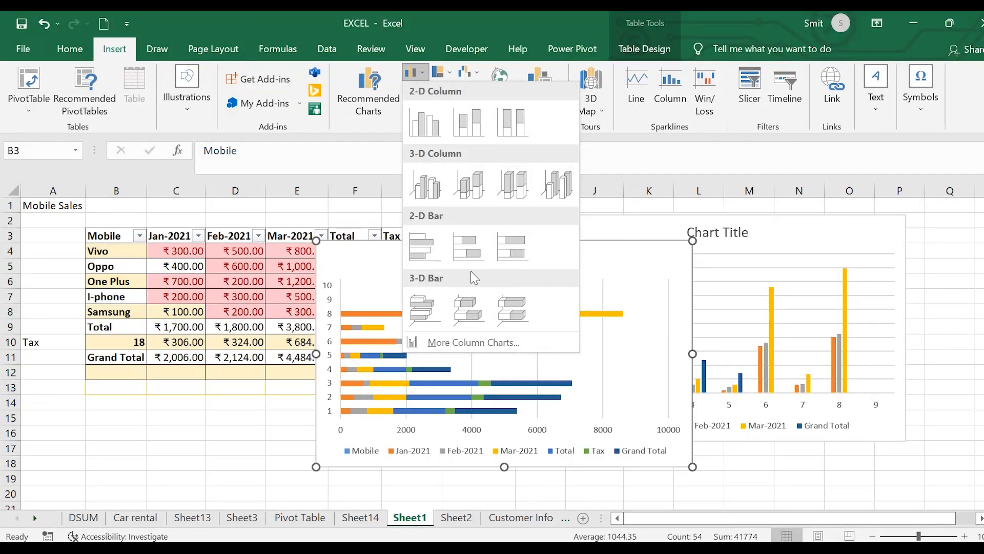
pyautogui.click(452, 77)
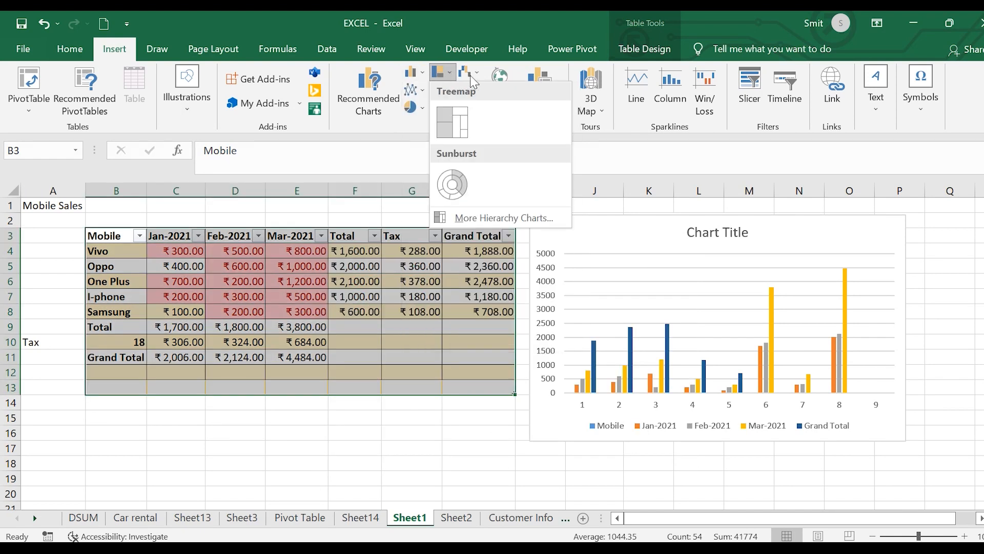
pyautogui.click(475, 77)
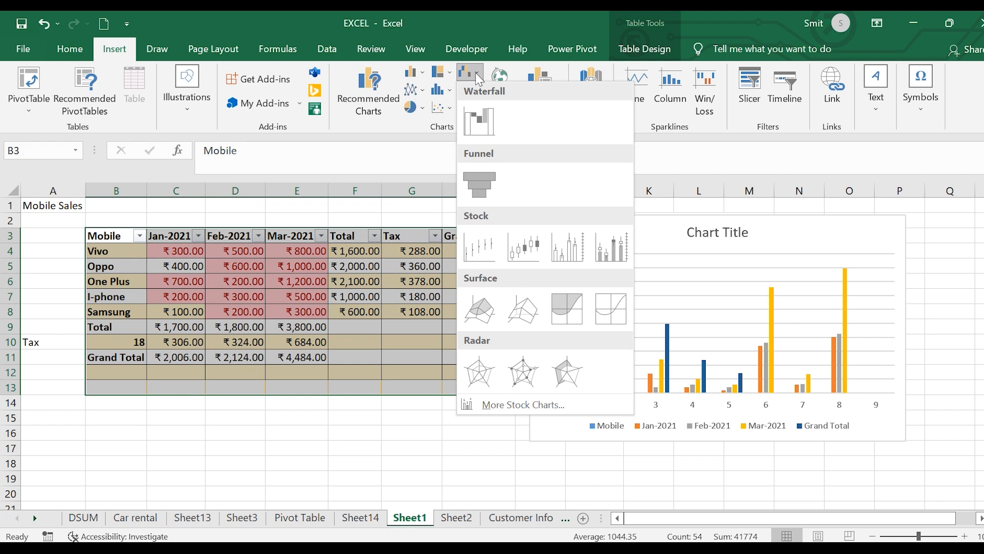
# Insert a 2-D stacked line chart from the mobile sales table B3:H13
pyautogui.click(416, 93)
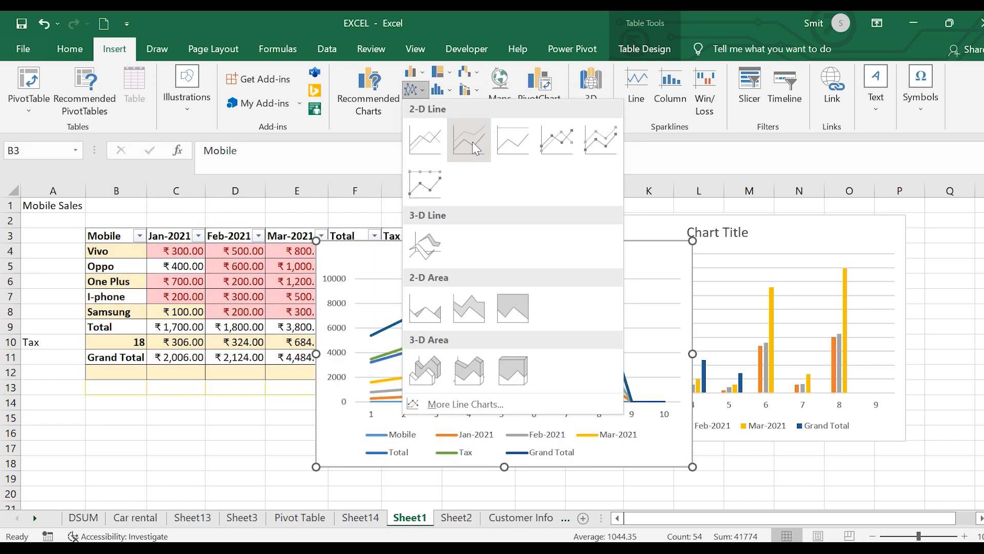
pyautogui.click(472, 141)
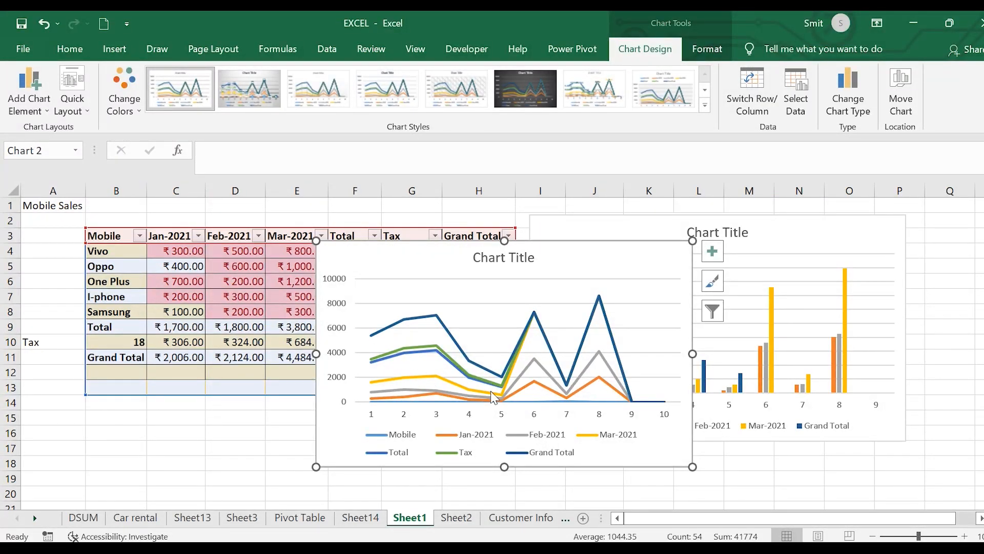
pyautogui.moveTo(497, 393)
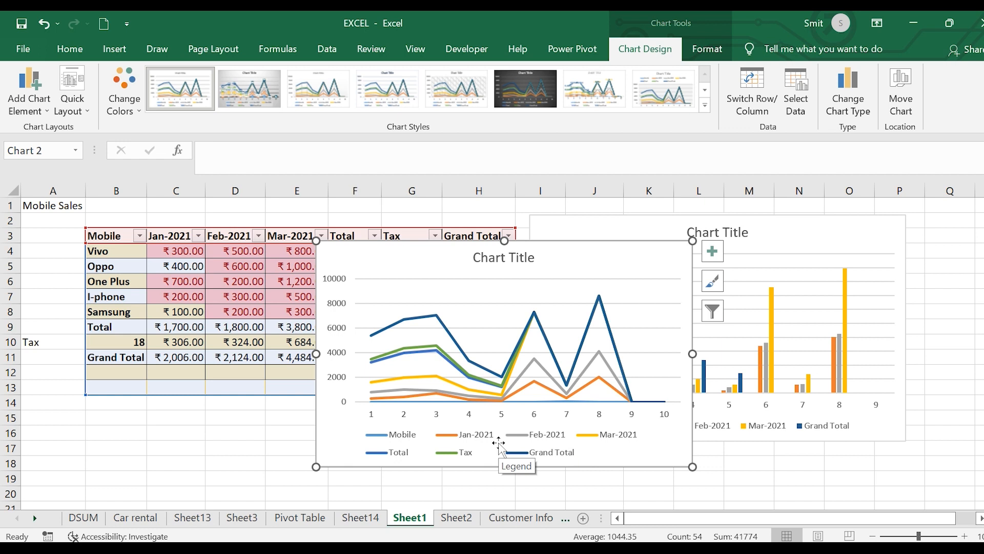
# Filter the Total and Tax series out of the line chart
pyautogui.click(720, 320)
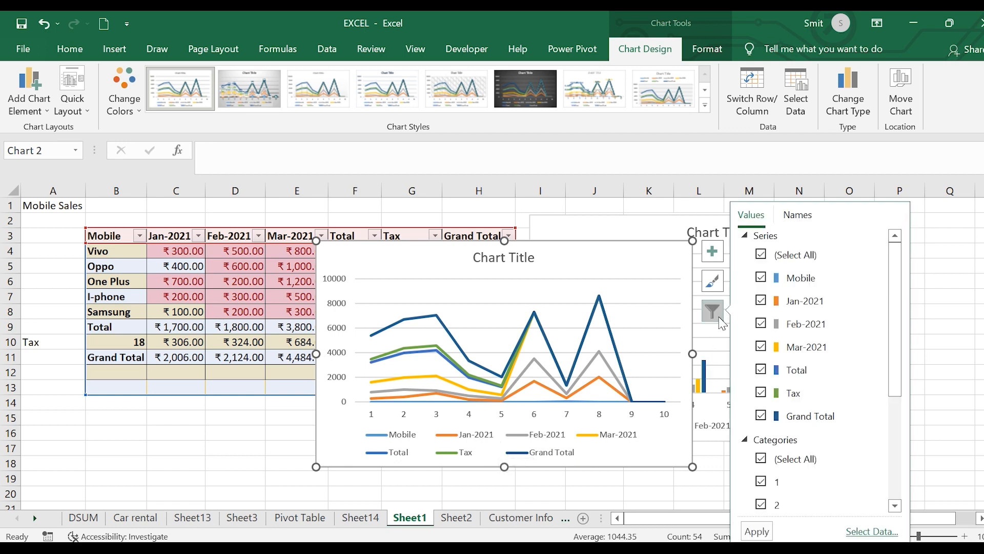
pyautogui.click(761, 370)
pyautogui.click(761, 393)
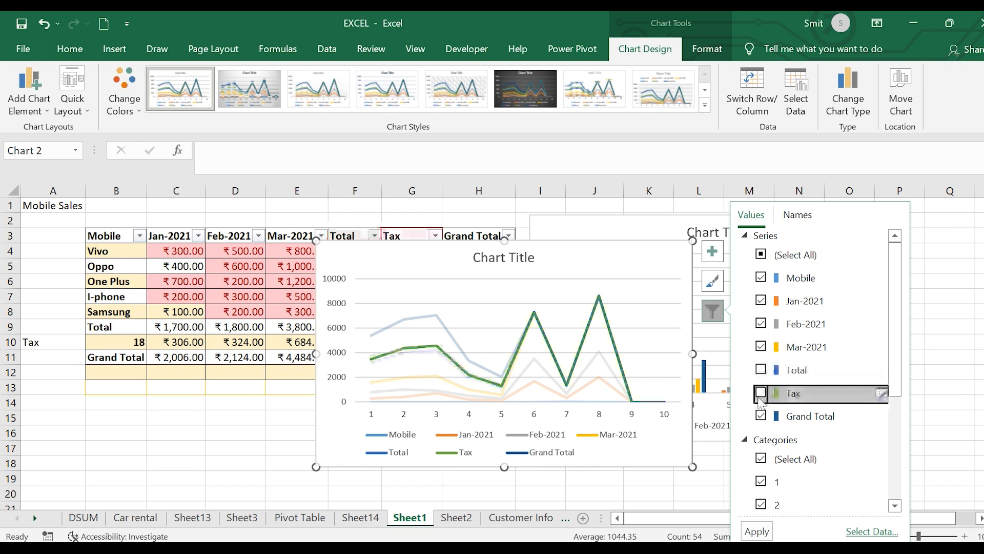
pyautogui.click(757, 531)
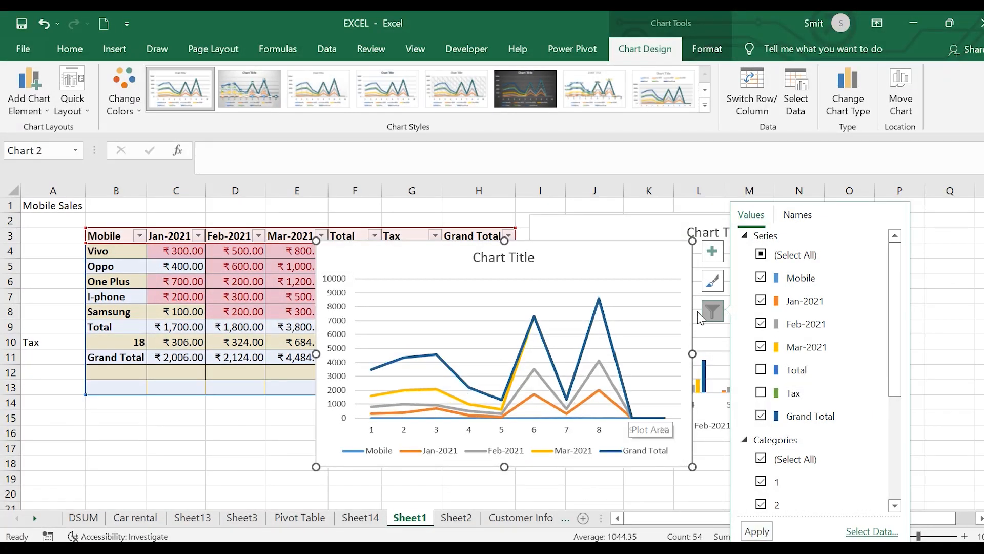
pyautogui.click(667, 317)
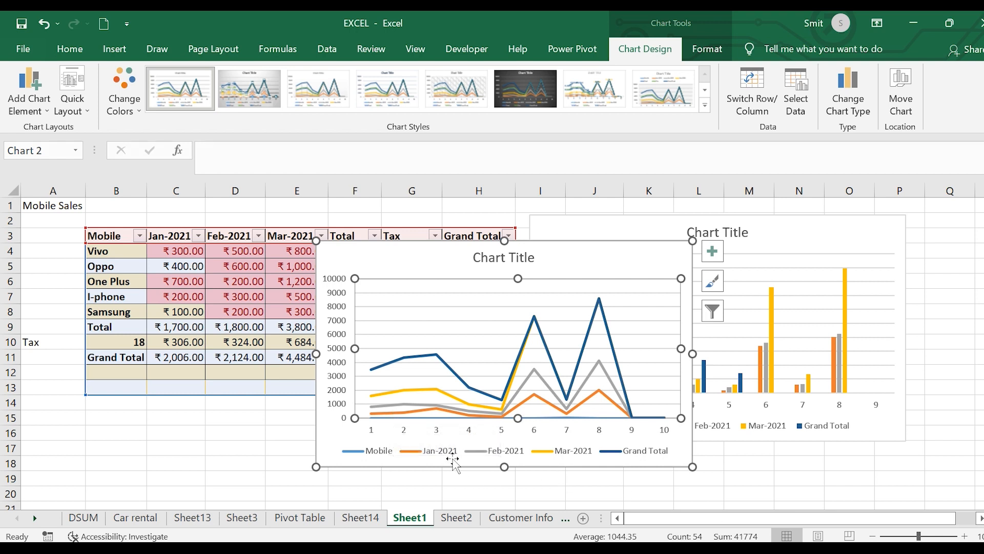
# Filter the Mobile and Grand Total series out of the line chart as well, keeping only the three month series
pyautogui.moveTo(423, 405)
pyautogui.click(716, 313)
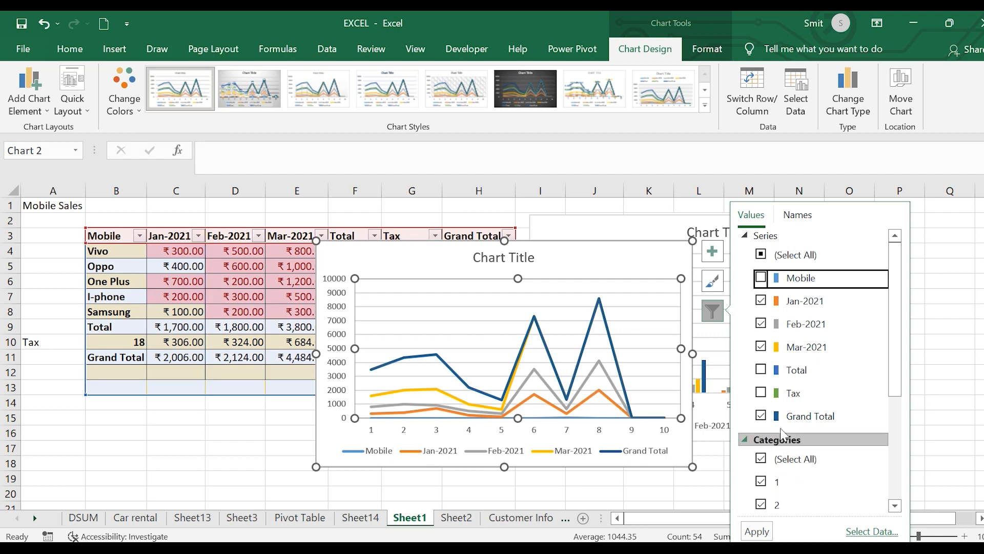
pyautogui.click(761, 415)
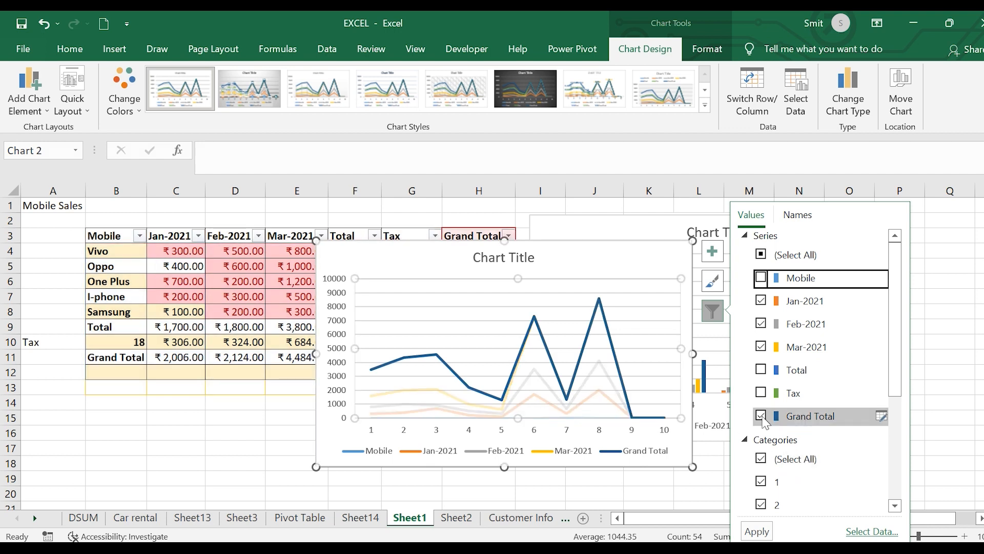
pyautogui.click(757, 531)
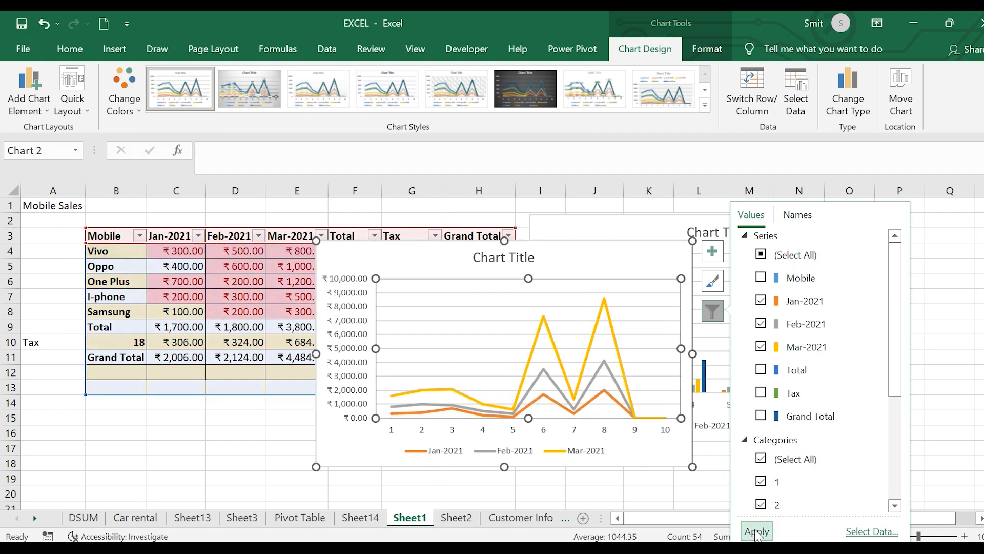
# Move the line chart over columns C to H from row 5 down, clear of the column chart
pyautogui.click(690, 494)
pyautogui.click(528, 365)
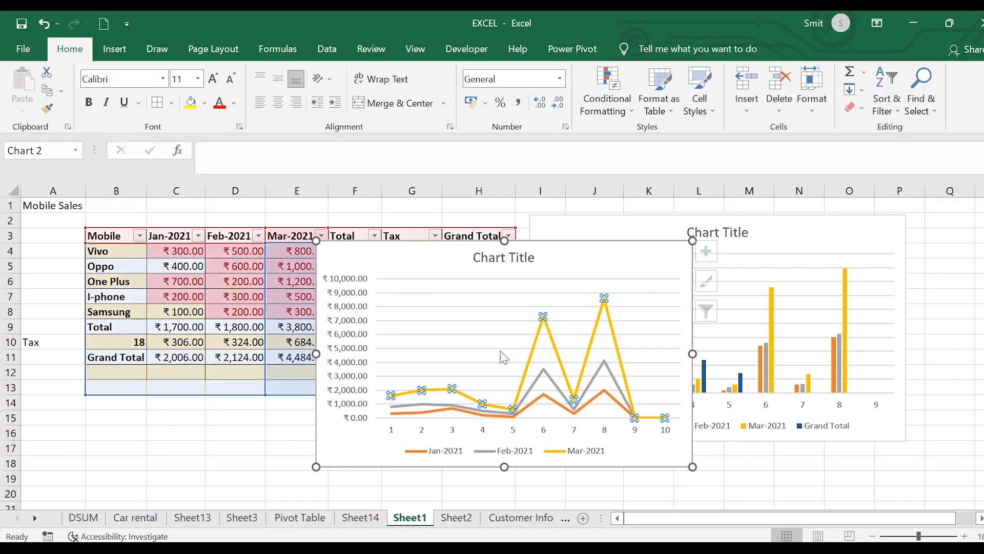
pyautogui.moveTo(514, 240); pyautogui.dragTo(348, 264)
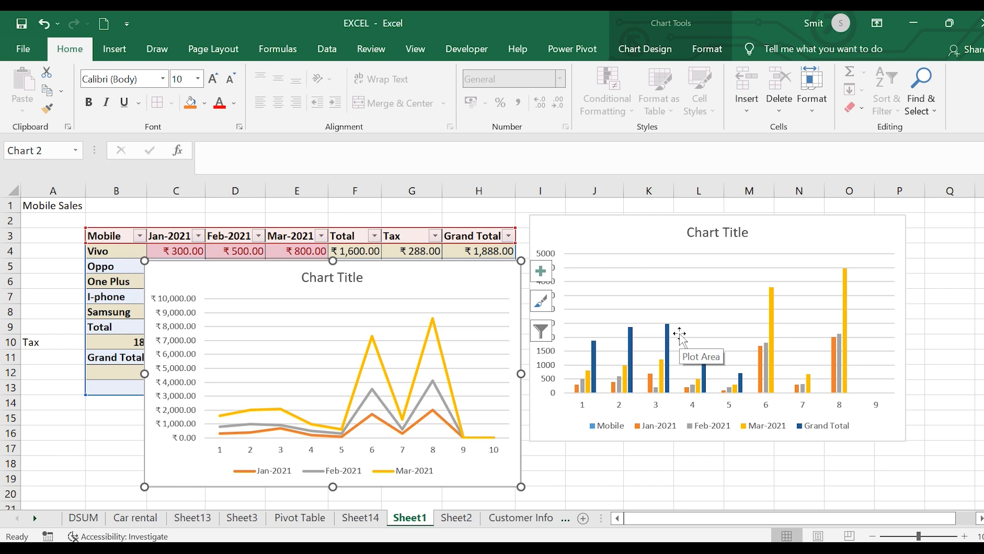
# Open the Pivot Table worksheet and examine its sales records, from the City and Order Date columns through to Profit
pyautogui.click(115, 52)
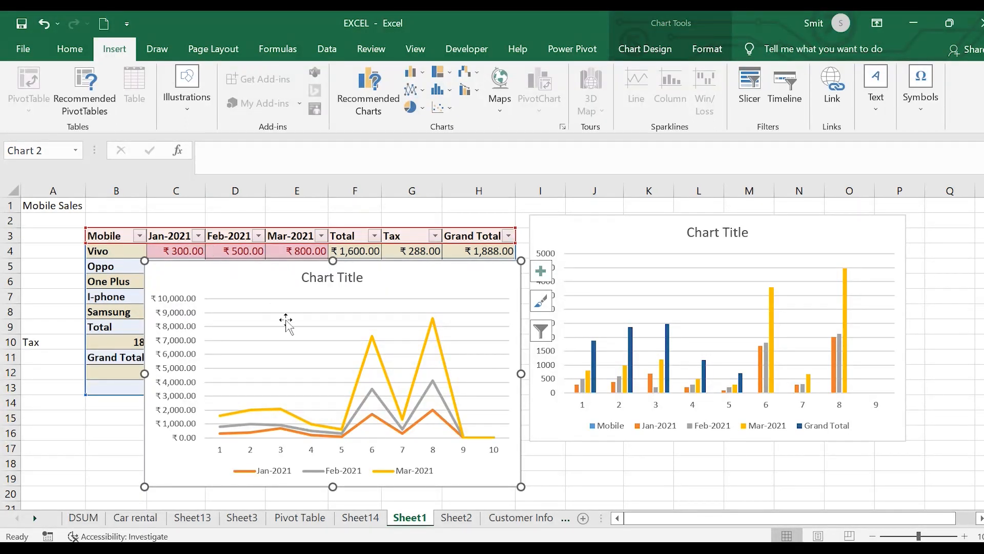
pyautogui.click(305, 517)
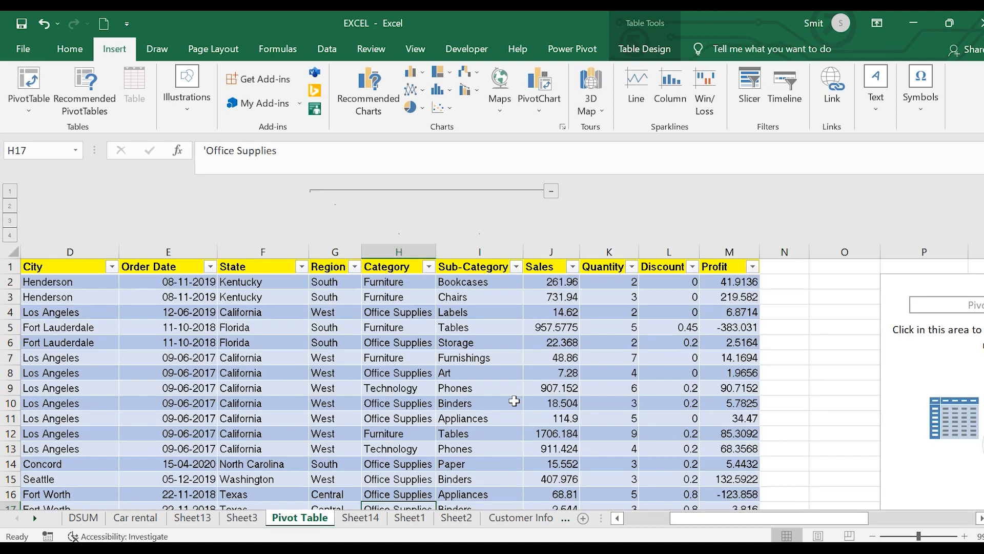
pyautogui.scroll(-4, 514, 401)
pyautogui.scroll(4, 514, 401)
pyautogui.scroll(-20, 743, 396)
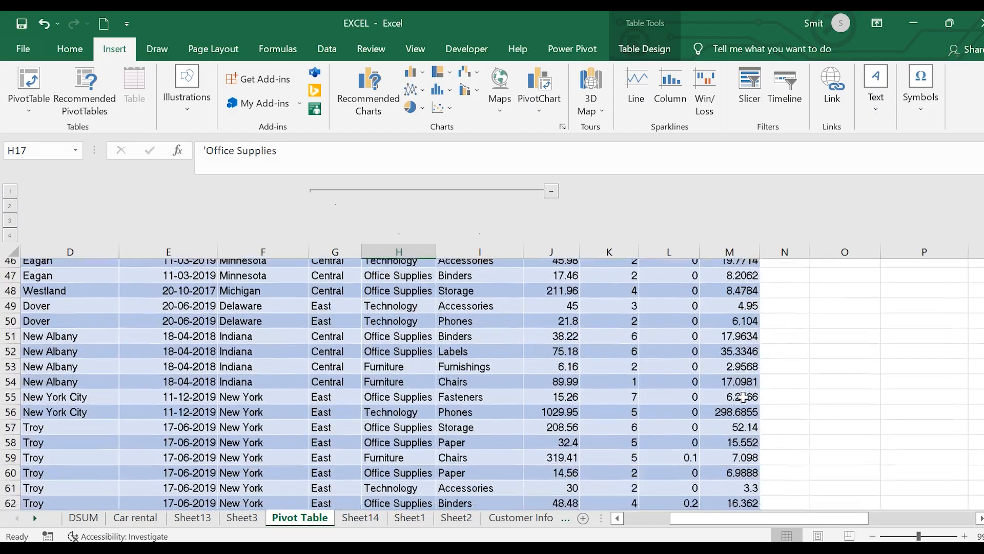
pyautogui.scroll(-15, 743, 396)
pyautogui.scroll(20, 744, 396)
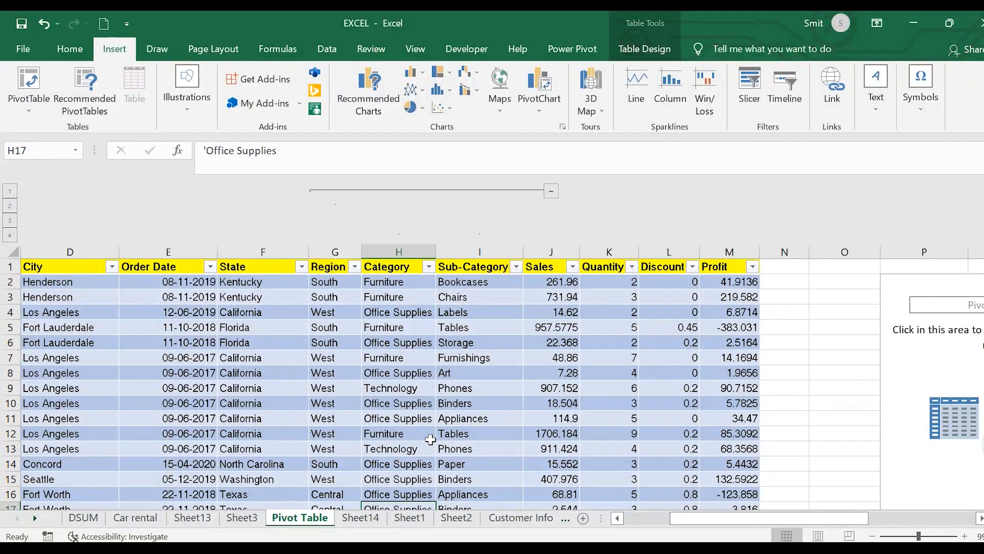
pyautogui.scroll(-3, 430, 440)
pyautogui.scroll(3, 430, 440)
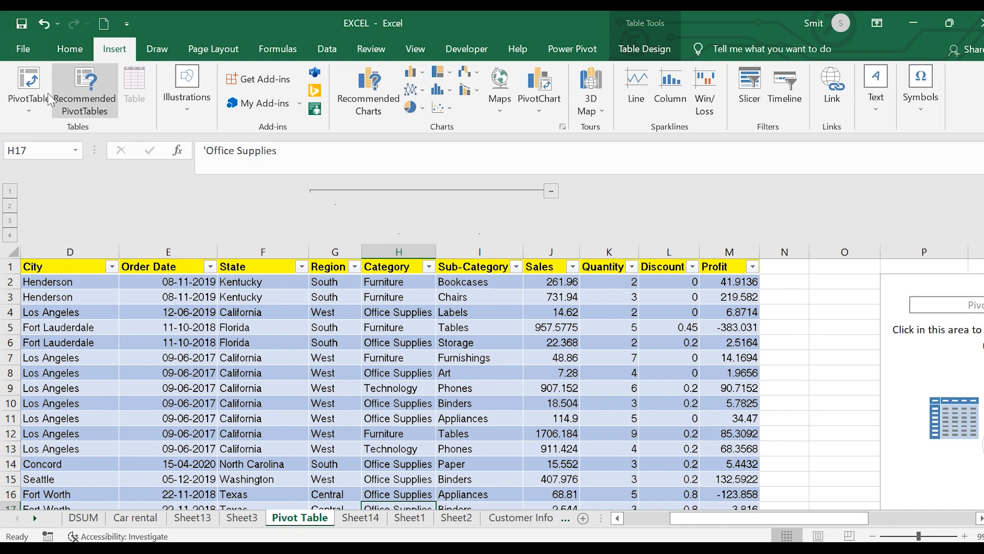
# Create a PivotTable from the SalesUp table on a new worksheet and add the Category field to its rows
pyautogui.click(29, 100)
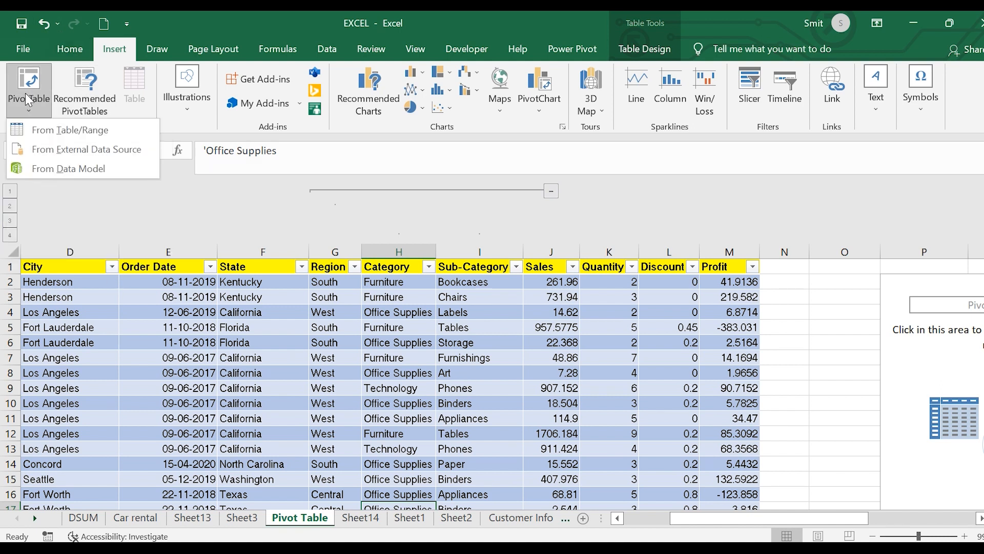
pyautogui.click(56, 130)
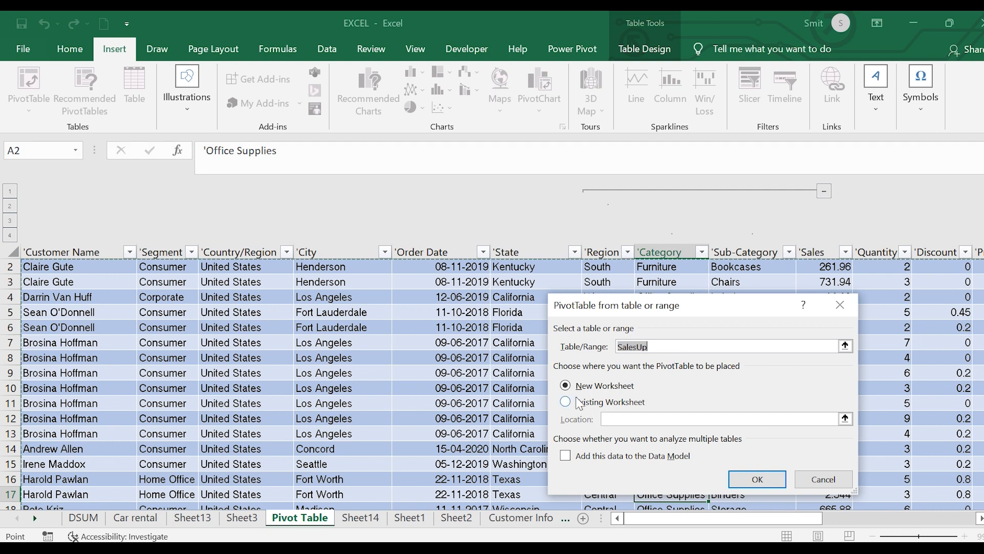
pyautogui.click(757, 480)
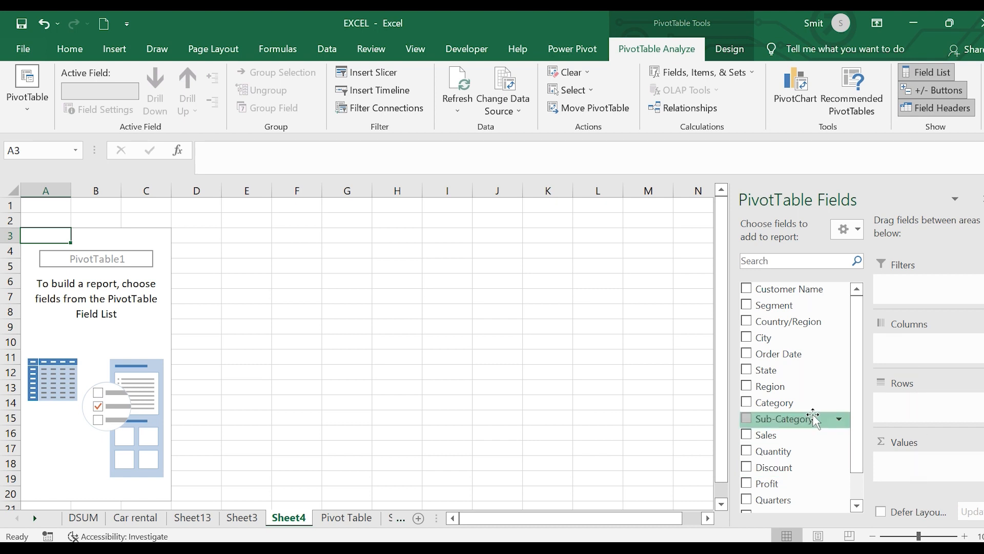
pyautogui.moveTo(814, 420); pyautogui.dragTo(832, 444)
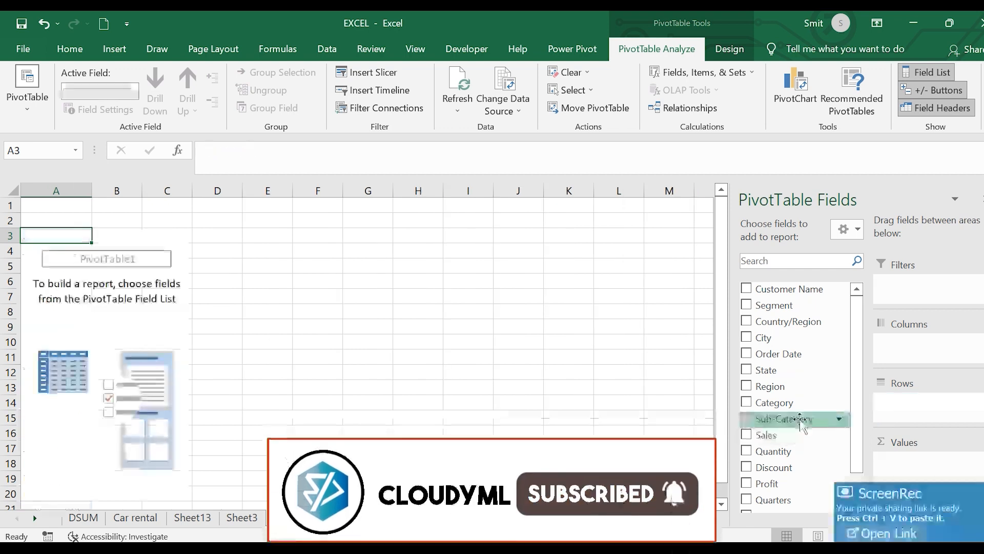
pyautogui.moveTo(781, 407); pyautogui.dragTo(901, 401)
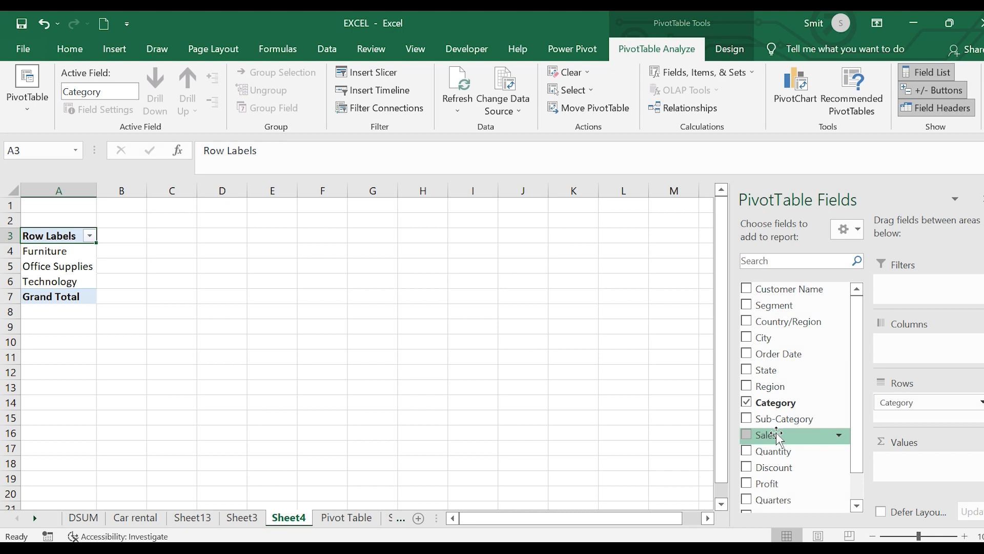
# Add the Sales and Profit fields to the PivotTable's values, summed for each category
pyautogui.moveTo(777, 436); pyautogui.dragTo(909, 464)
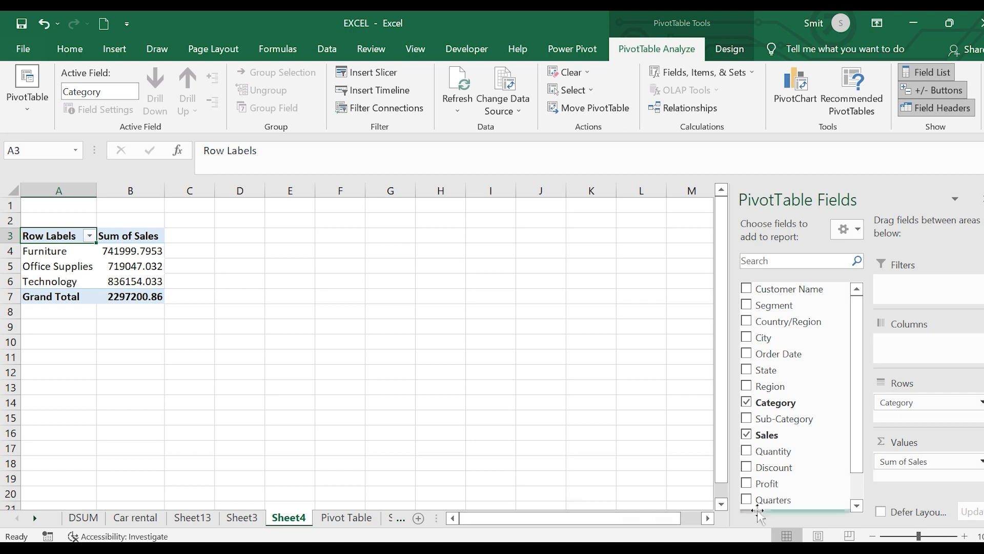
pyautogui.scroll(-2, 780, 466)
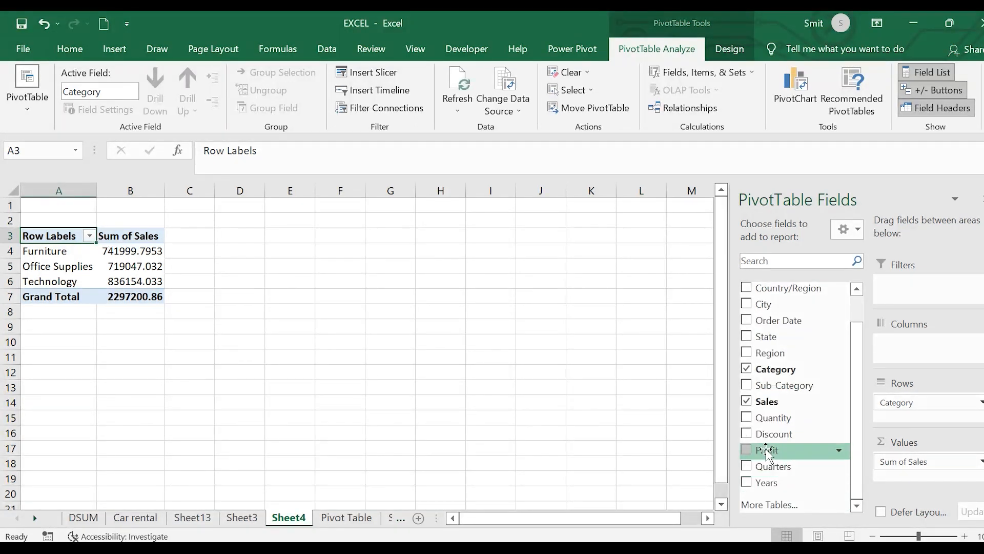
pyautogui.moveTo(767, 451); pyautogui.dragTo(902, 464)
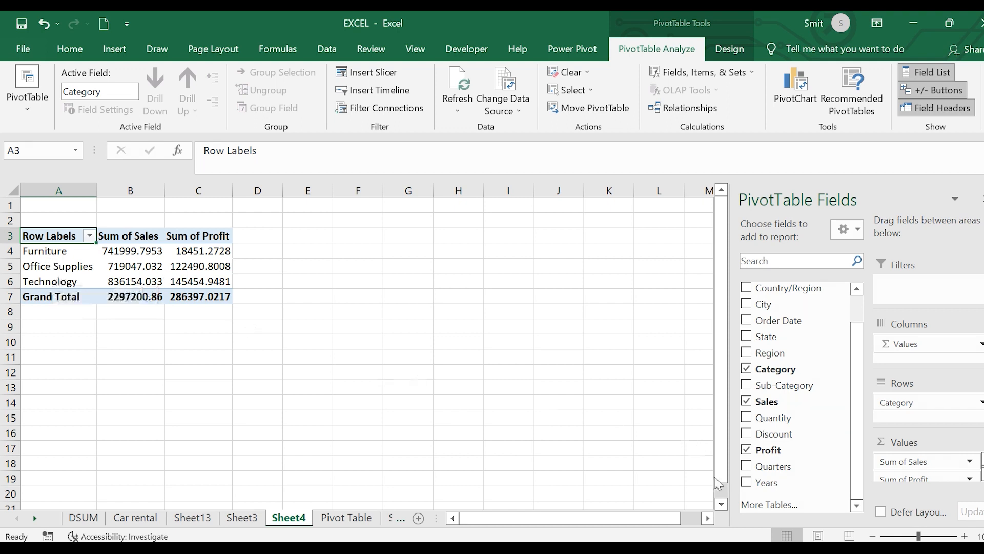
pyautogui.scroll(-1, 903, 464)
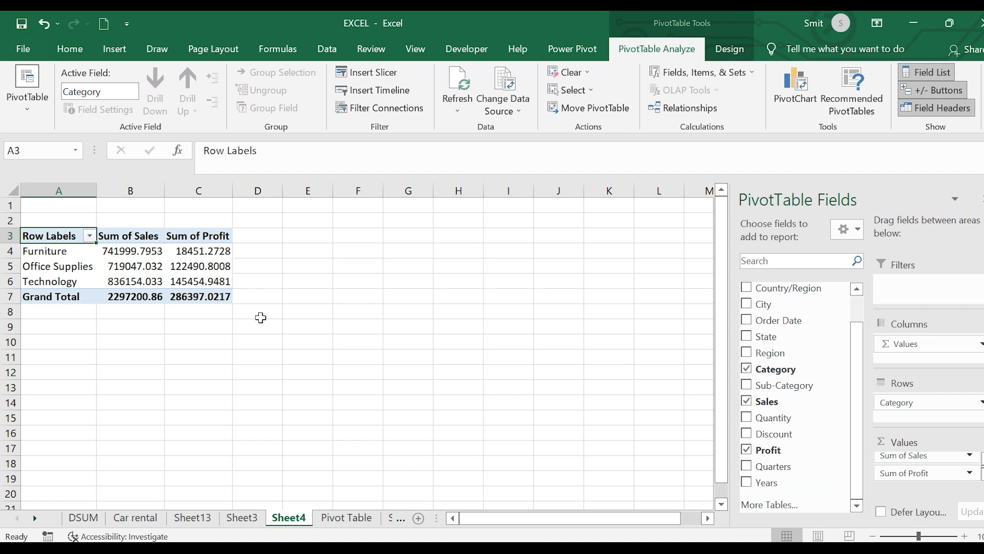
pyautogui.click(166, 256)
pyautogui.click(201, 234)
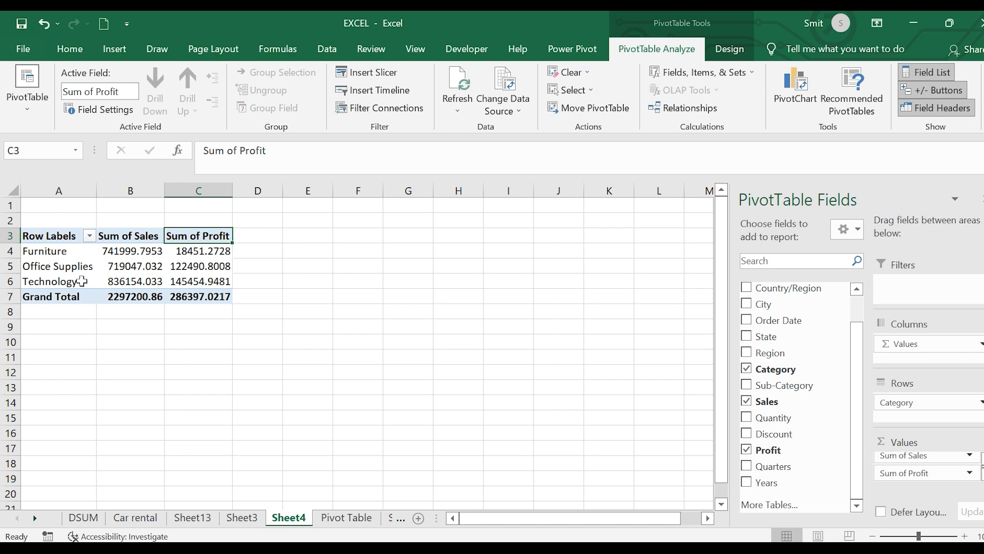
# Change the PivotTable's Sales value field to summarize by Average instead of Sum
pyautogui.moveTo(102, 254)
pyautogui.click(970, 455)
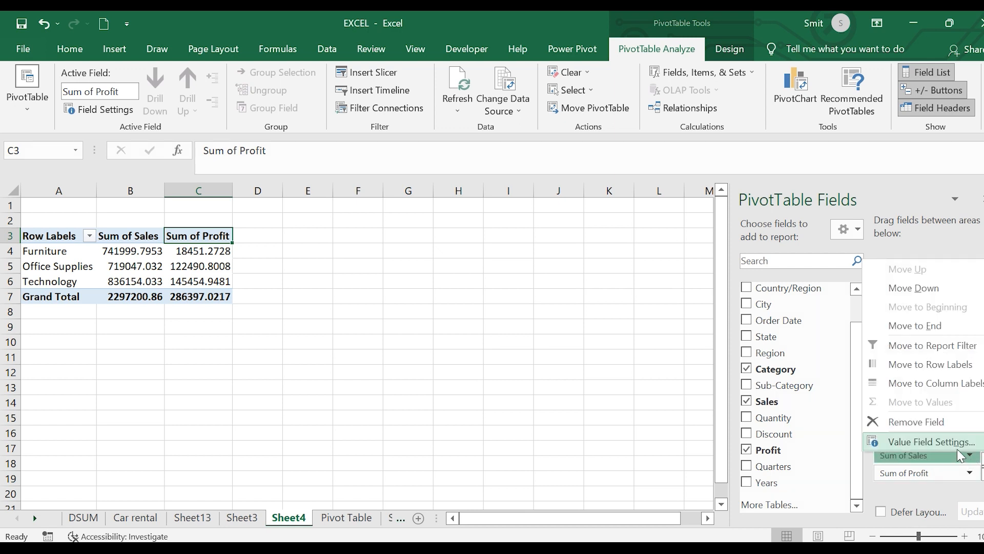
pyautogui.click(931, 441)
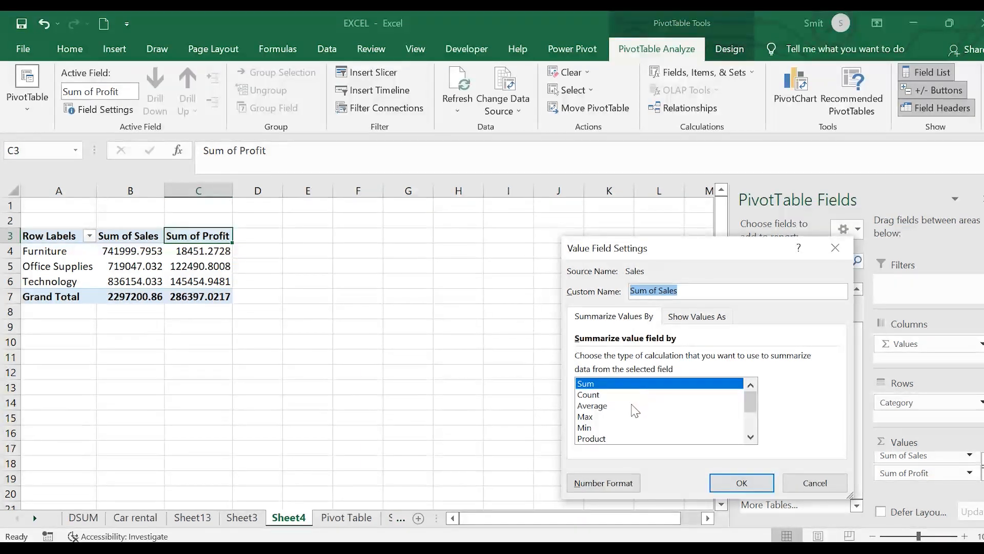
pyautogui.click(602, 409)
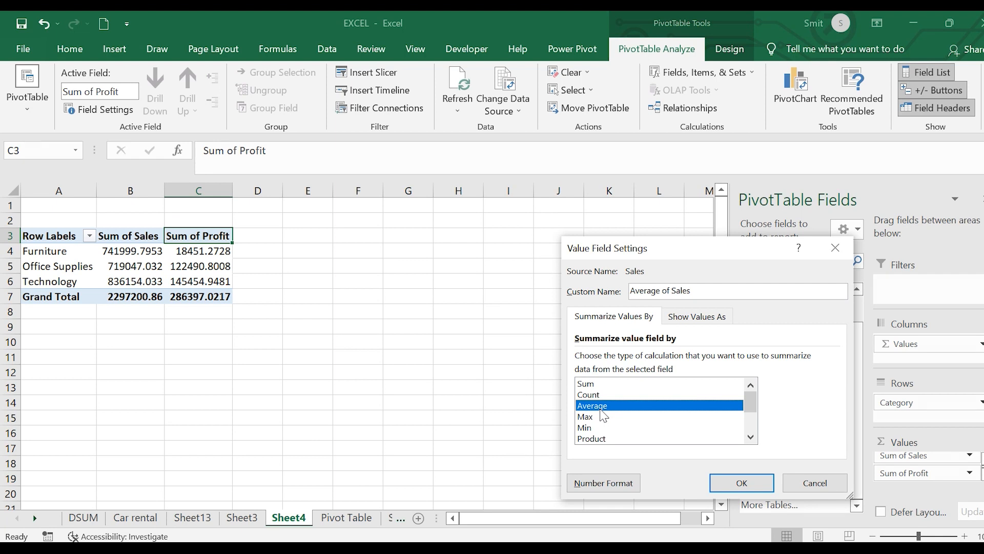
pyautogui.click(742, 483)
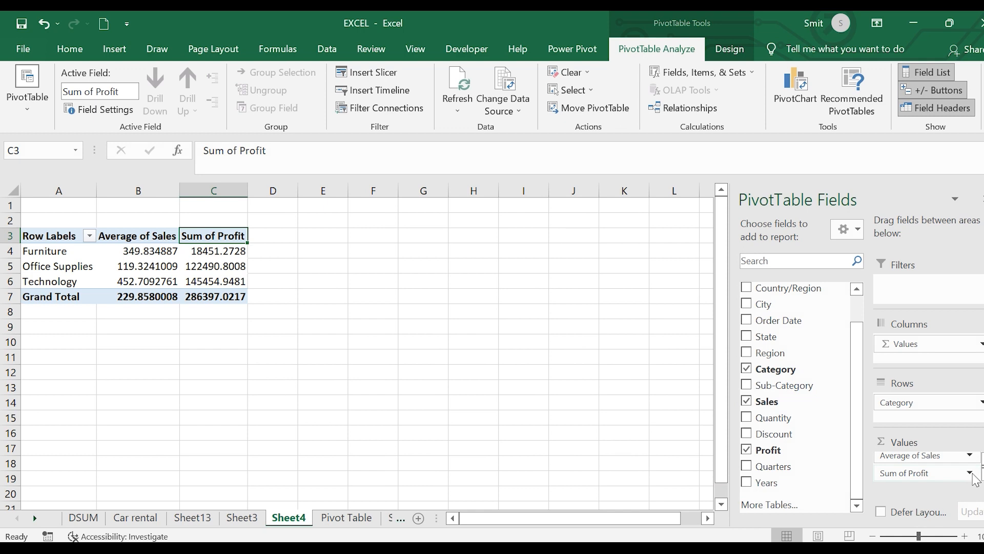
pyautogui.click(970, 455)
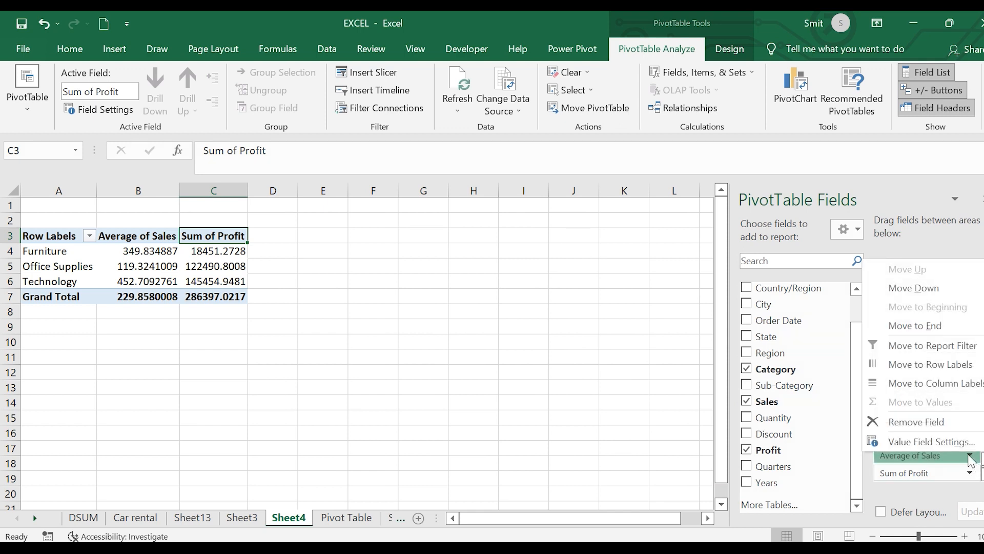
pyautogui.click(954, 448)
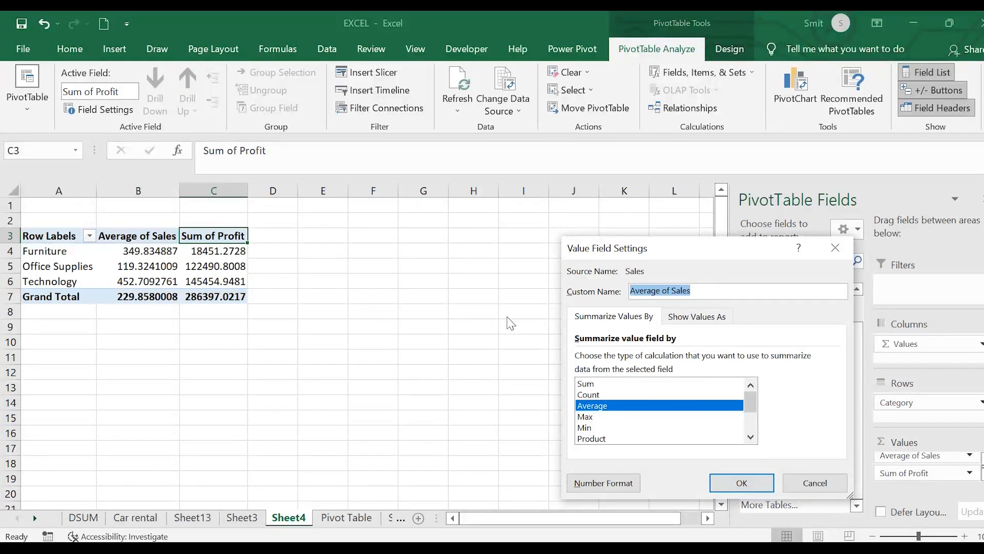
pyautogui.click(835, 248)
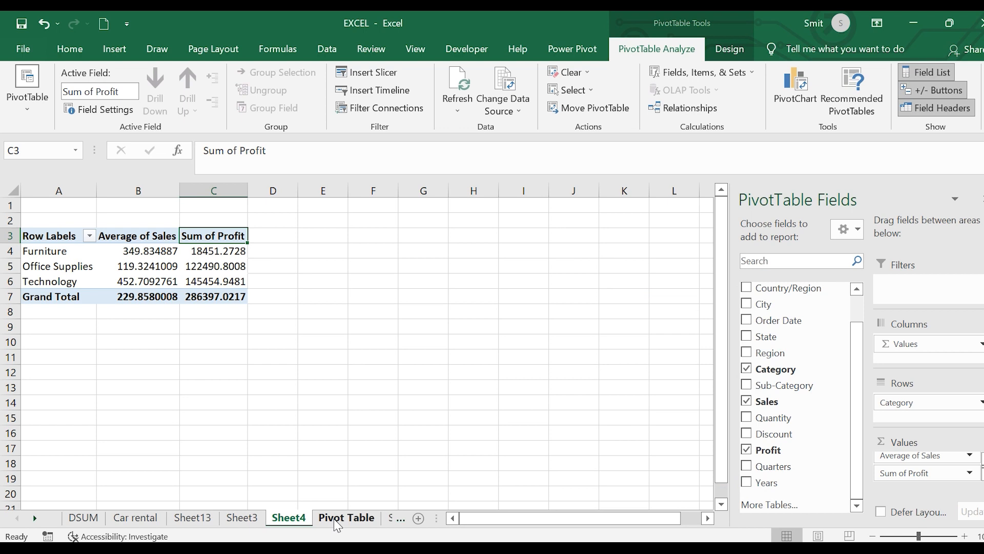
# Open Sheet1 and move the line chart off the mobile sales table to about columns J to P, from row 12 down
pyautogui.hscroll(3, 338, 513)
pyautogui.click(394, 519)
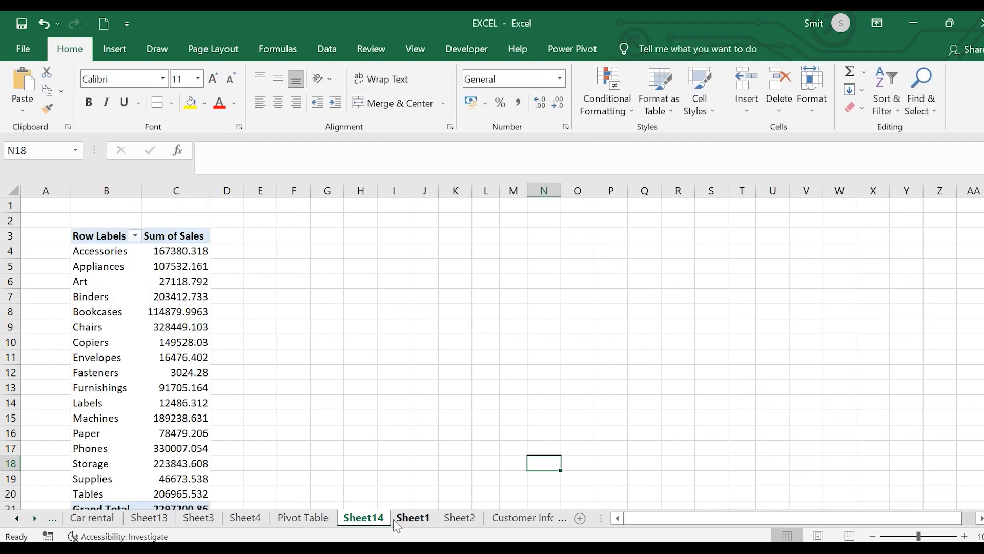
pyautogui.click(411, 518)
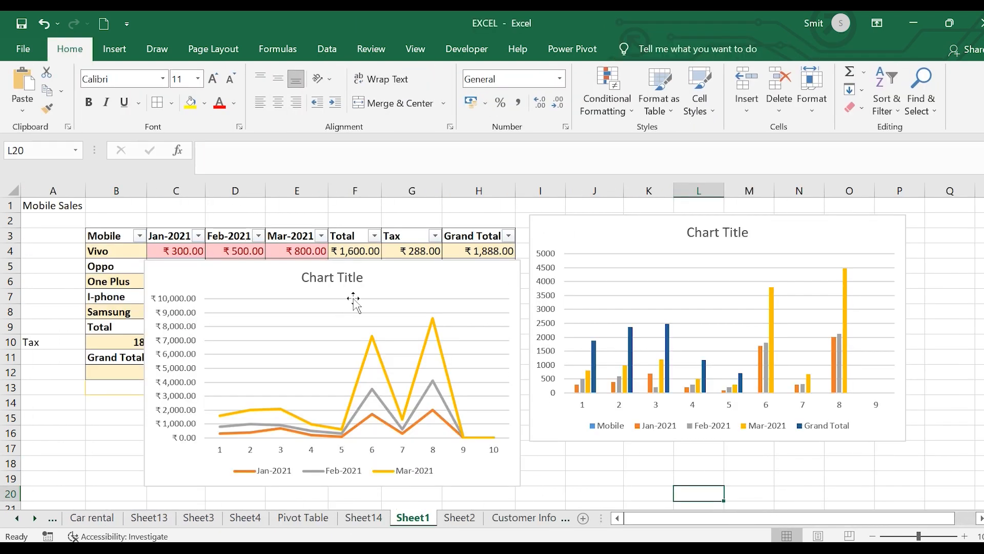
pyautogui.moveTo(352, 297); pyautogui.dragTo(769, 405)
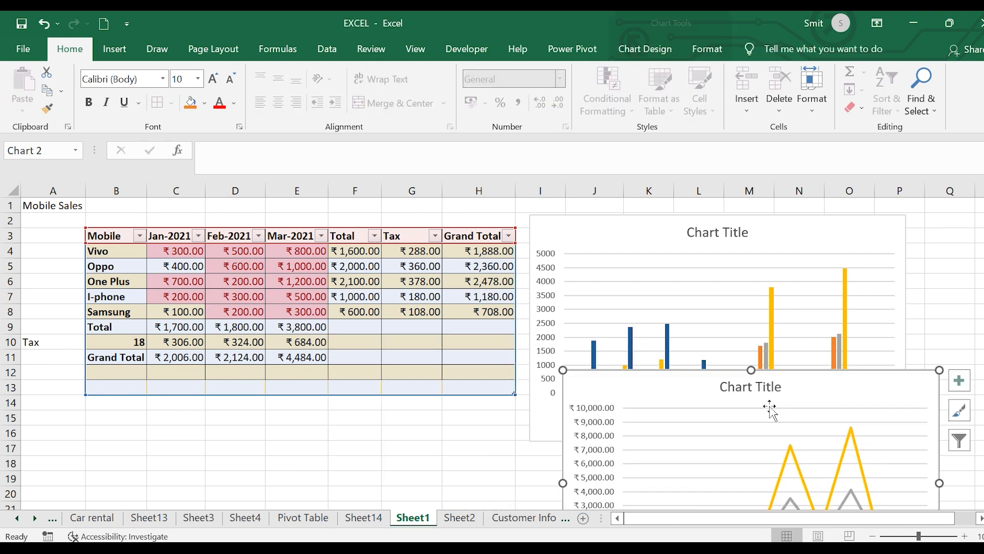
pyautogui.click(190, 404)
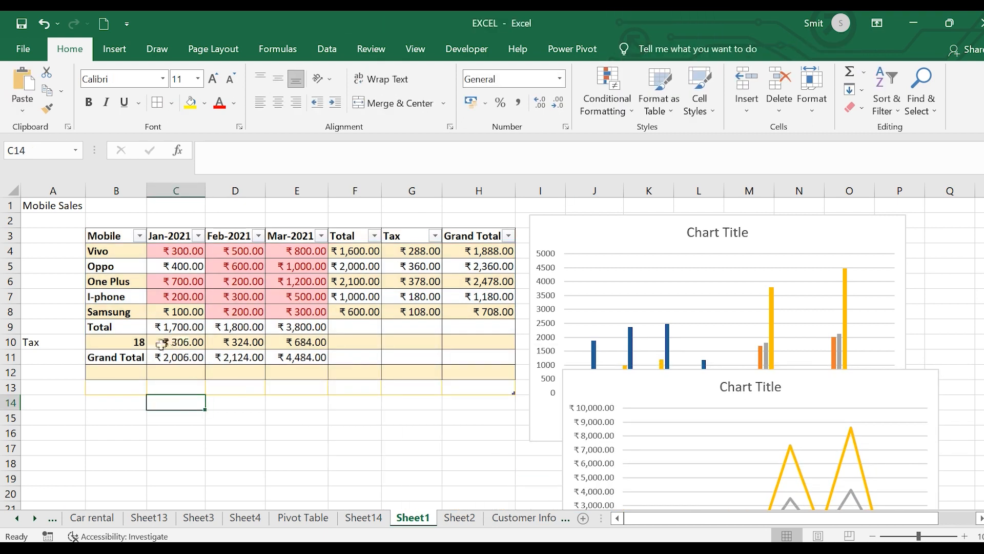
# Calculate the average of the five mobiles' Jan-2021 sales in cell C15 with =AVERAGE(C4:C8)
pyautogui.click(163, 415)
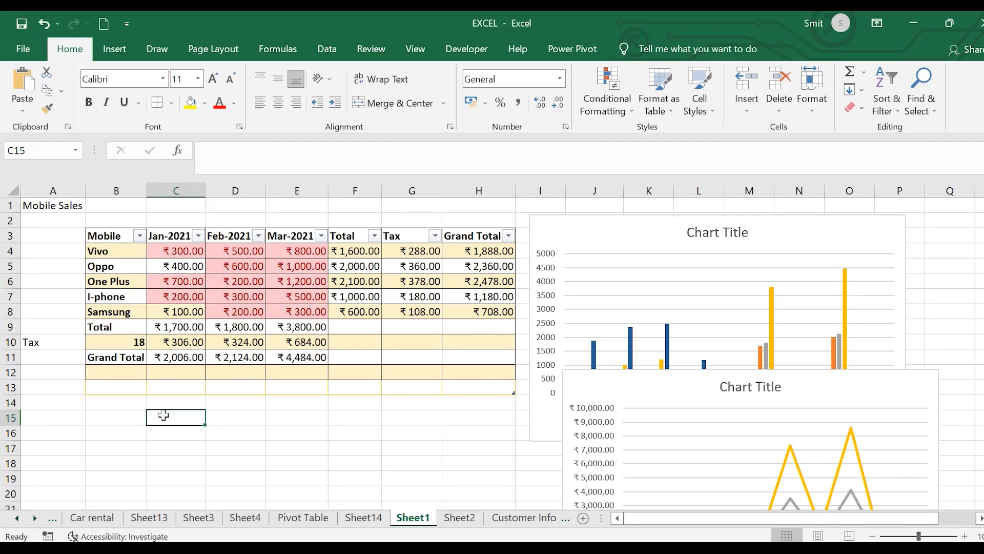
pyautogui.write('=')
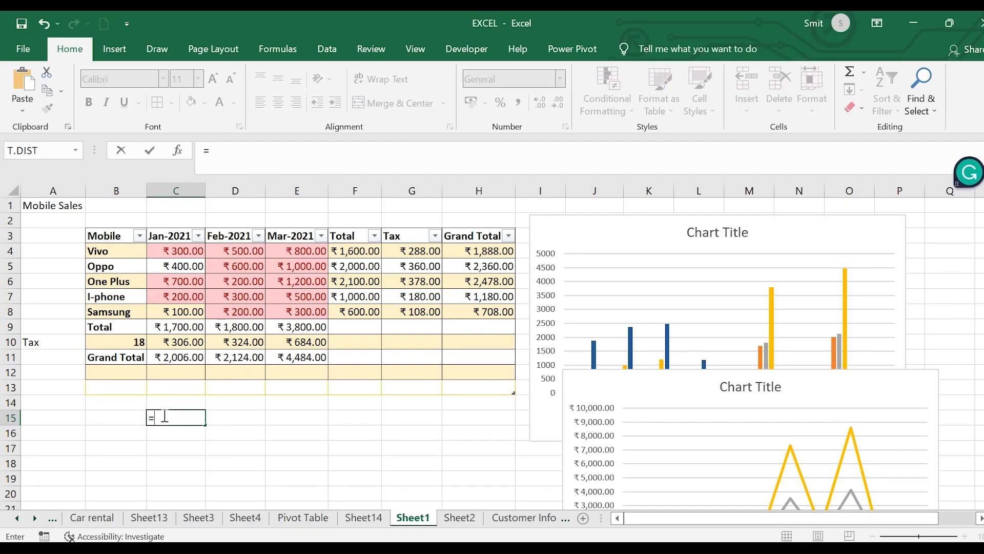
pyautogui.write('AVERA')
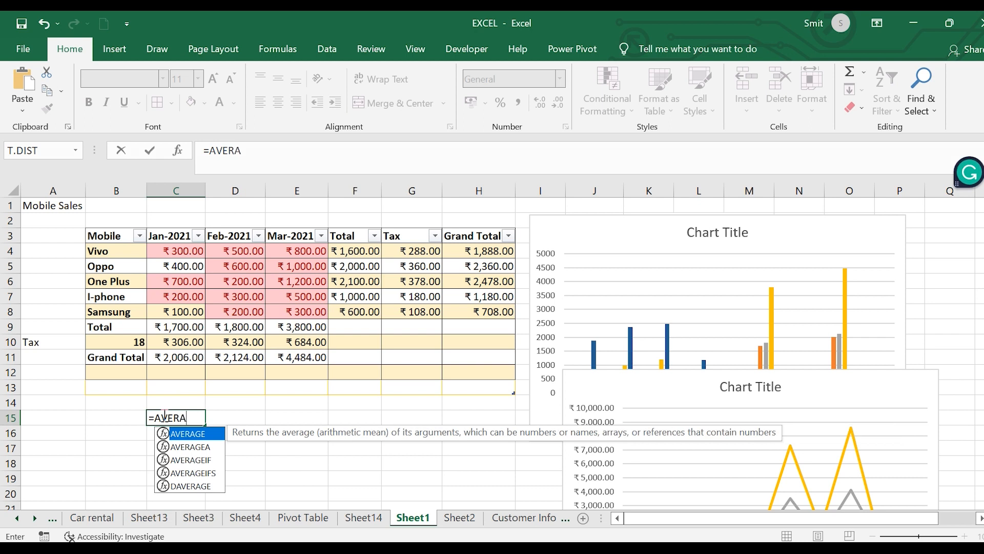
pyautogui.write('GE')
pyautogui.doubleClick(198, 435)
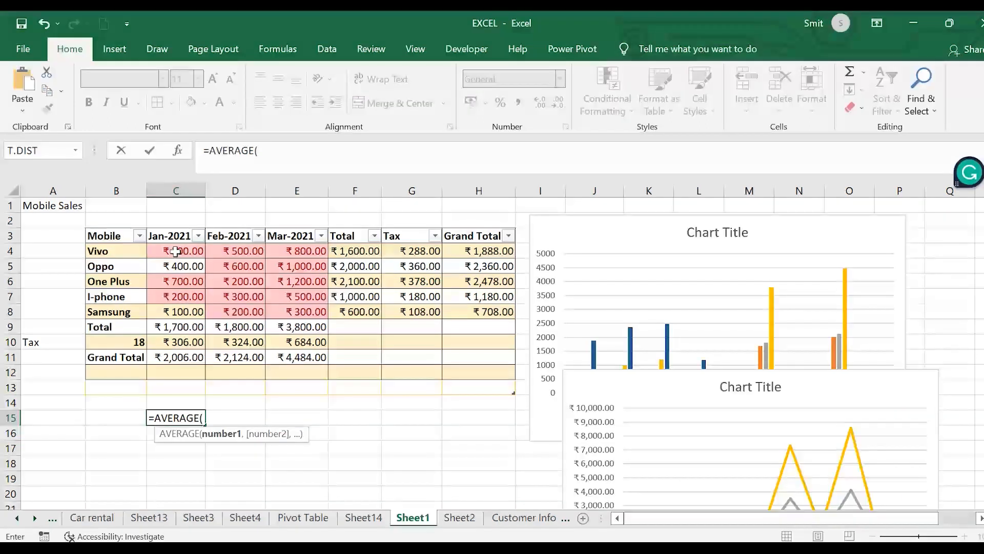
pyautogui.moveTo(176, 251); pyautogui.dragTo(172, 309)
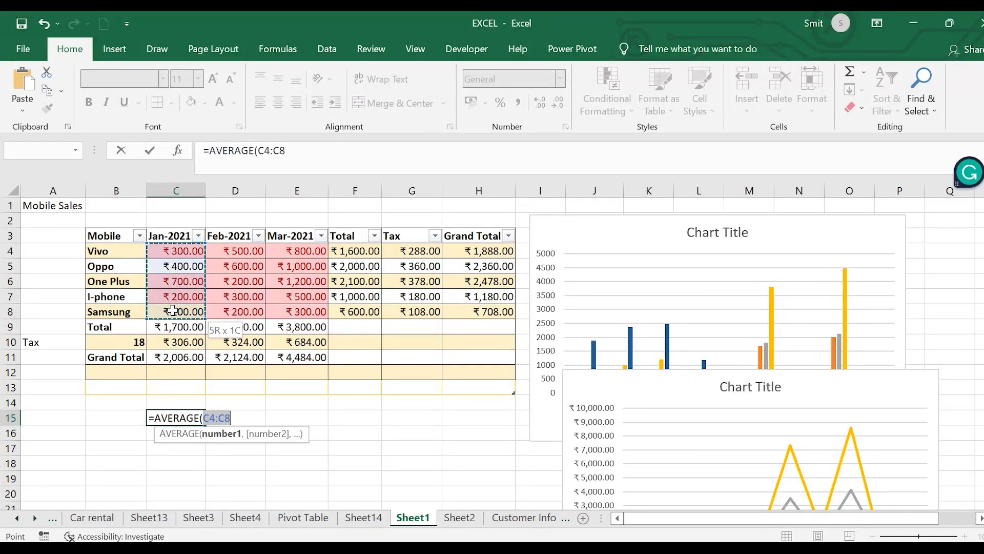
pyautogui.write(')')
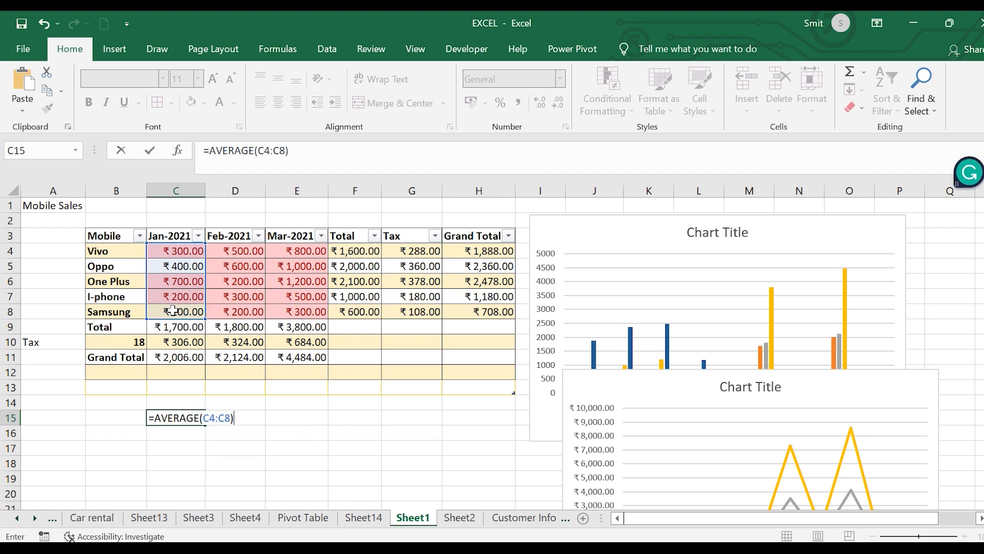
pyautogui.press('Return')
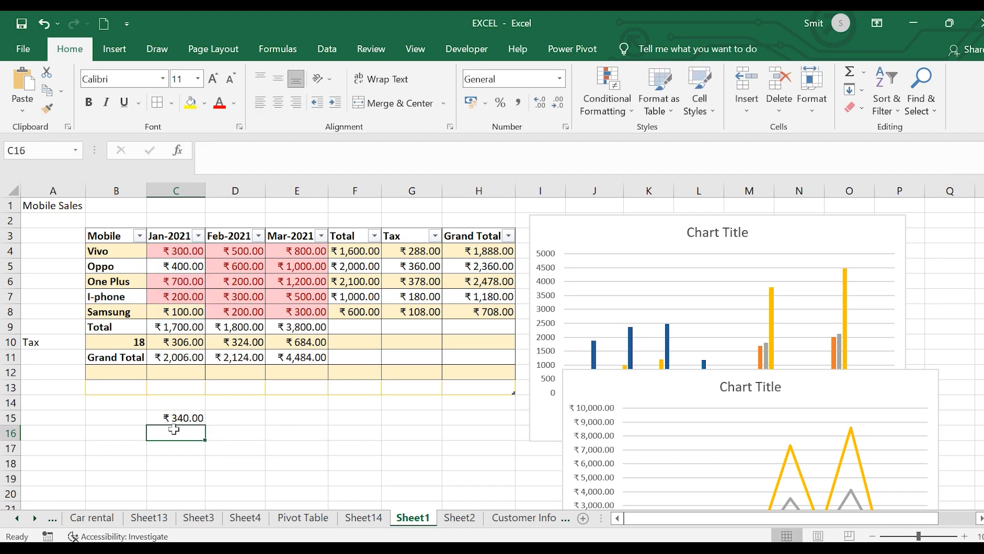
# Fill the average formula from C15 across to E15 for the Feb-2021 and Mar-2021 columns
pyautogui.click(184, 420)
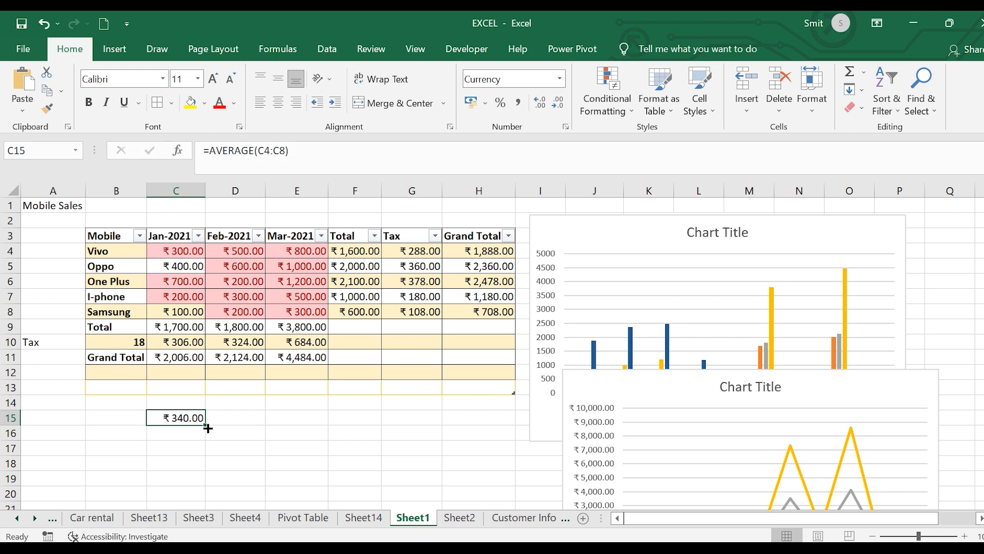
pyautogui.moveTo(207, 428); pyautogui.dragTo(241, 427)
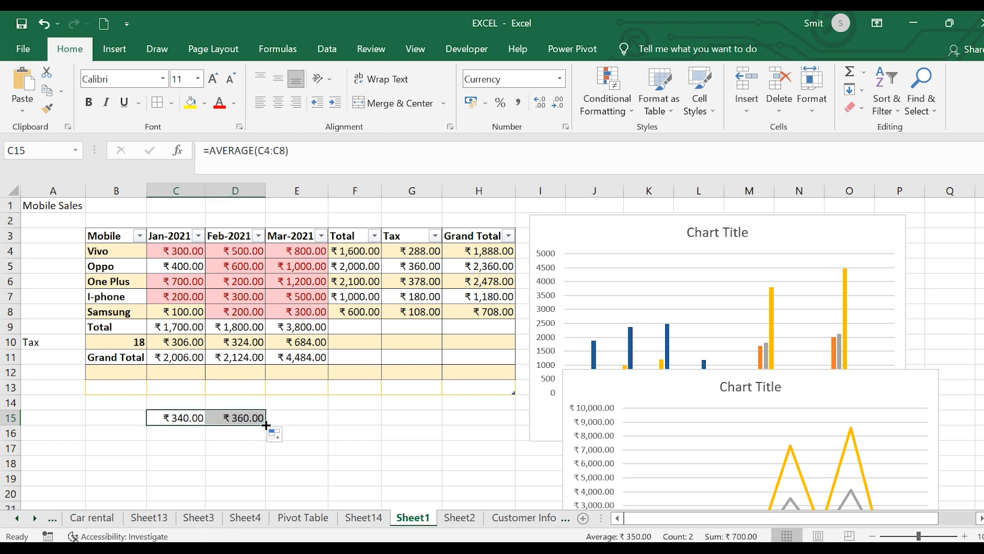
pyautogui.moveTo(266, 425); pyautogui.dragTo(312, 422)
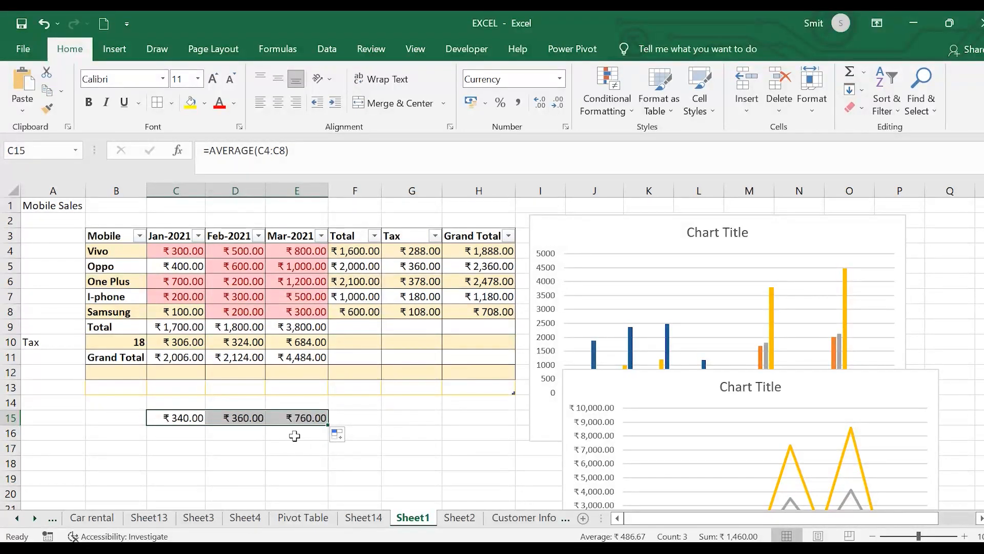
# Label cell B15 as AVERAGE and cell B16 as COUNT
pyautogui.click(103, 410)
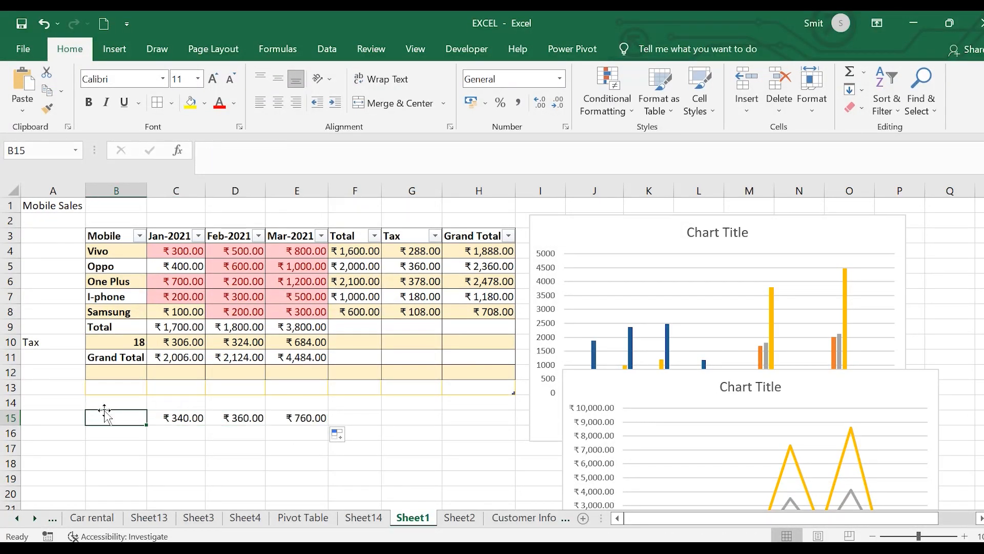
pyautogui.write('AVERA')
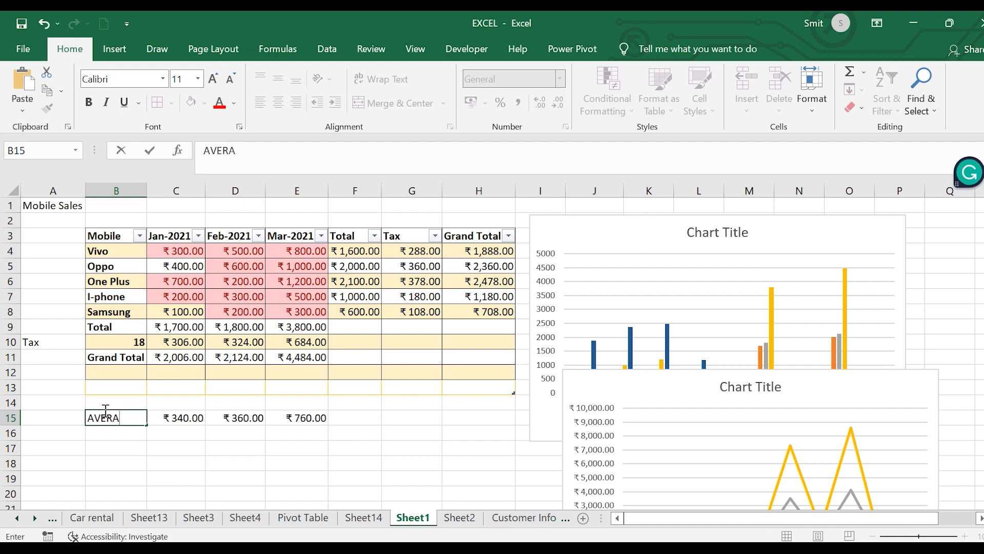
pyautogui.write('GE')
pyautogui.click(114, 444)
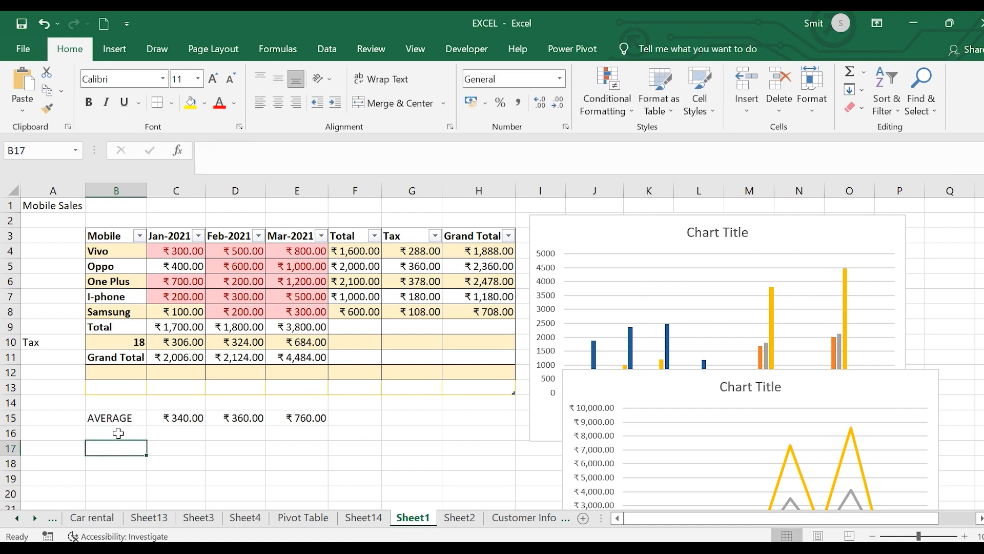
pyautogui.click(118, 433)
pyautogui.write('COUNT')
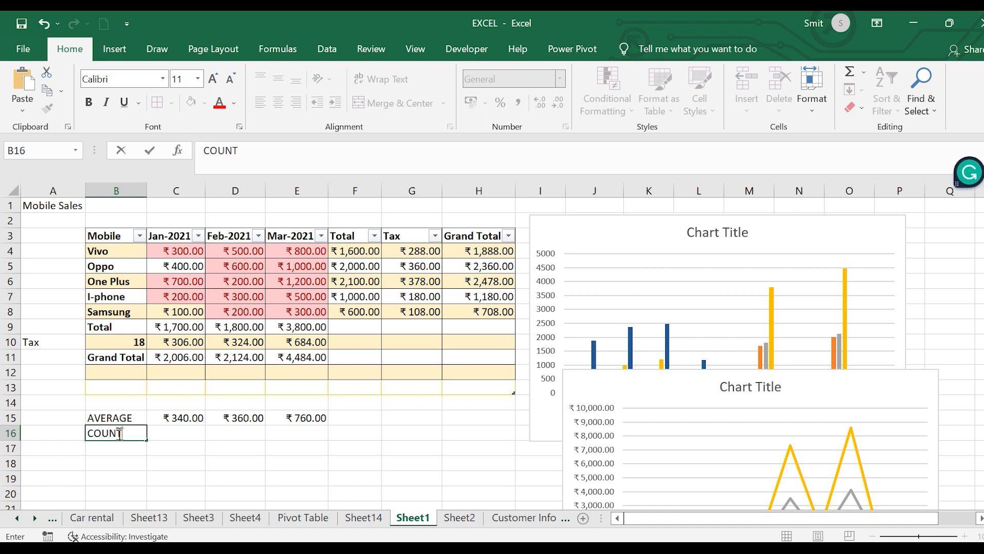
# Count the five mobiles' Jan-2021 sales entries in cell C16 with =COUNT(C4:C8)
pyautogui.click(186, 433)
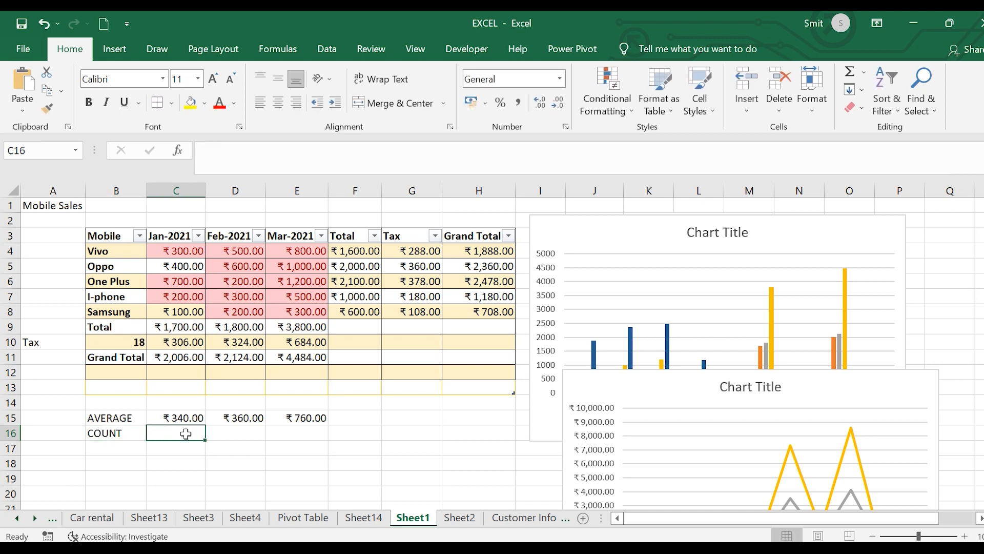
pyautogui.write('=')
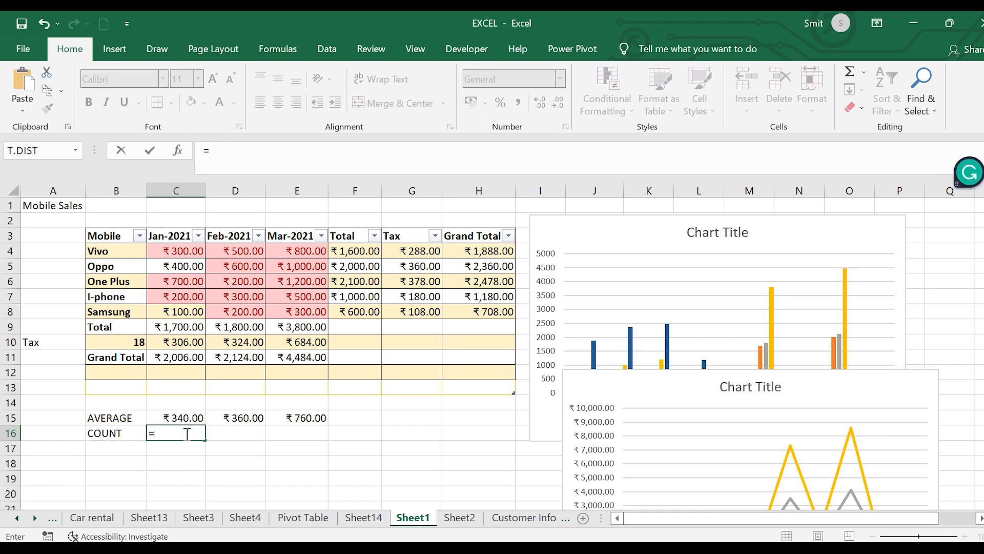
pyautogui.write('COUNT')
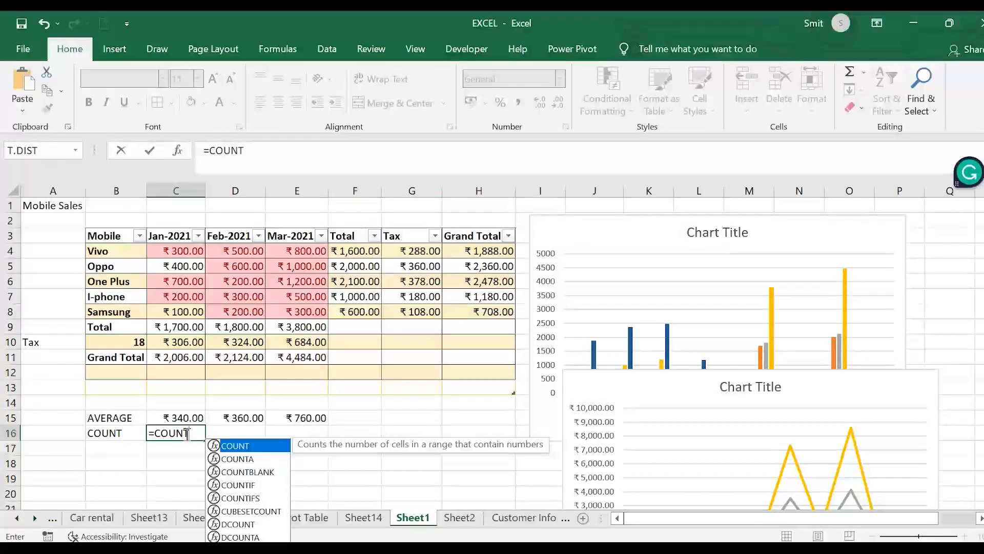
pyautogui.doubleClick(249, 447)
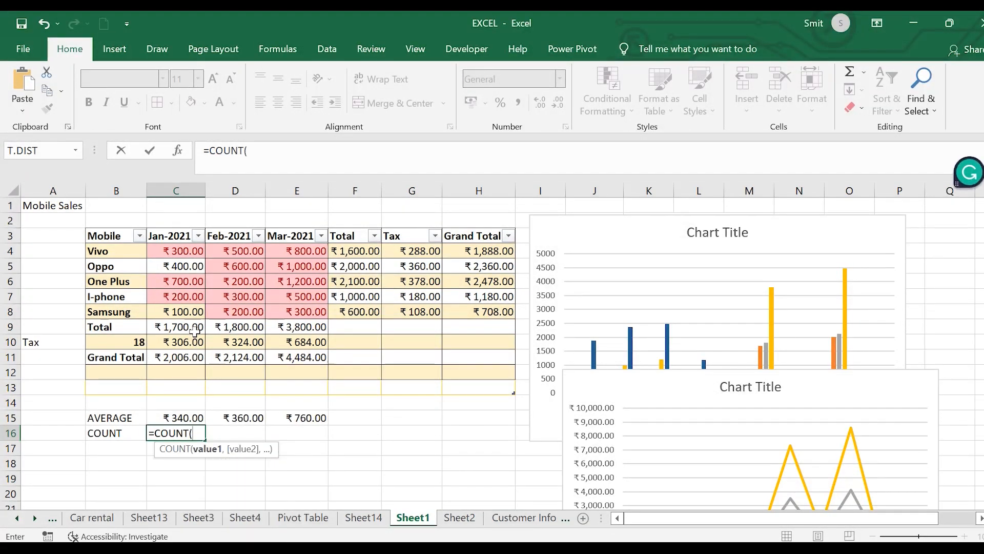
pyautogui.moveTo(168, 250); pyautogui.dragTo(169, 321)
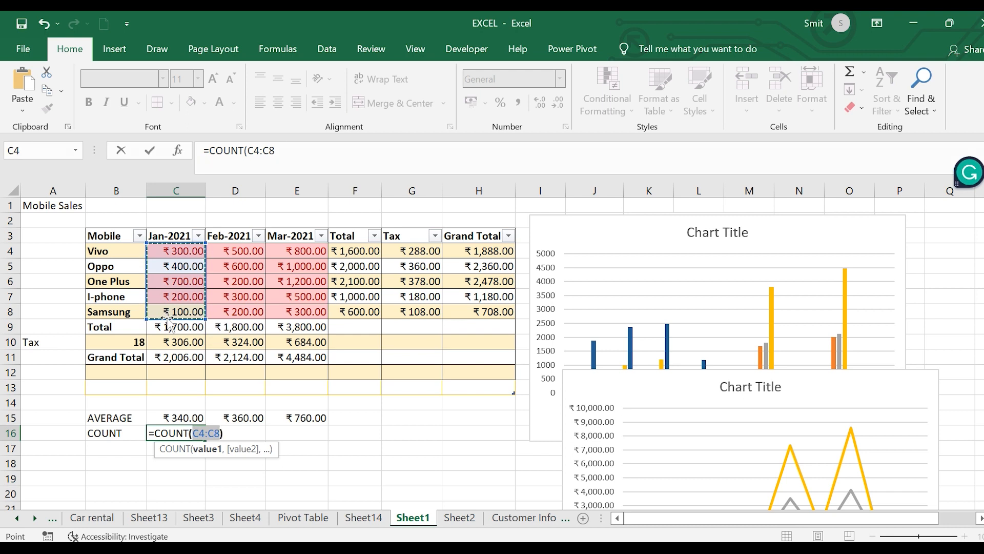
pyautogui.press('Return')
# Fill the count formula from C16 across to E16 for the Feb-2021 and Mar-2021 columns
pyautogui.click(198, 433)
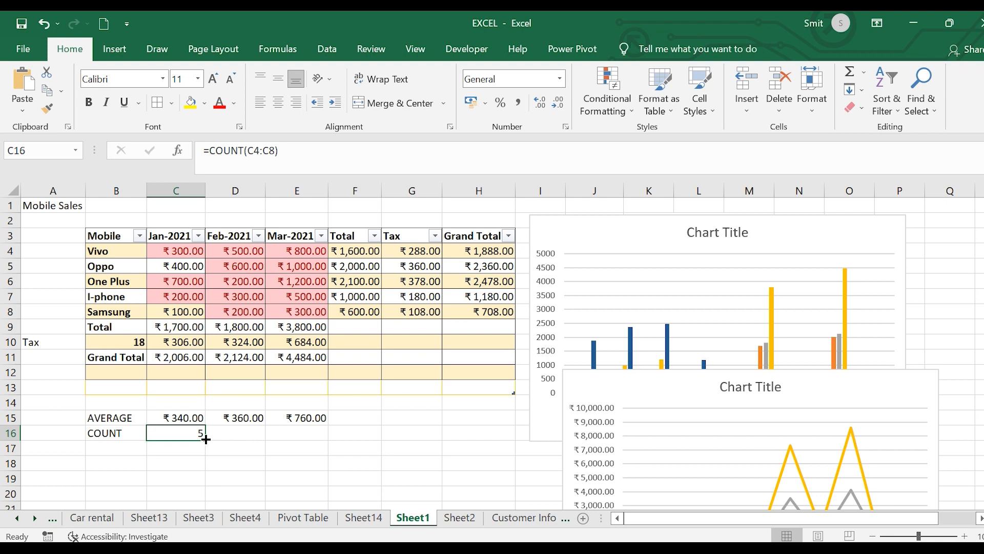
pyautogui.moveTo(206, 439); pyautogui.dragTo(318, 429)
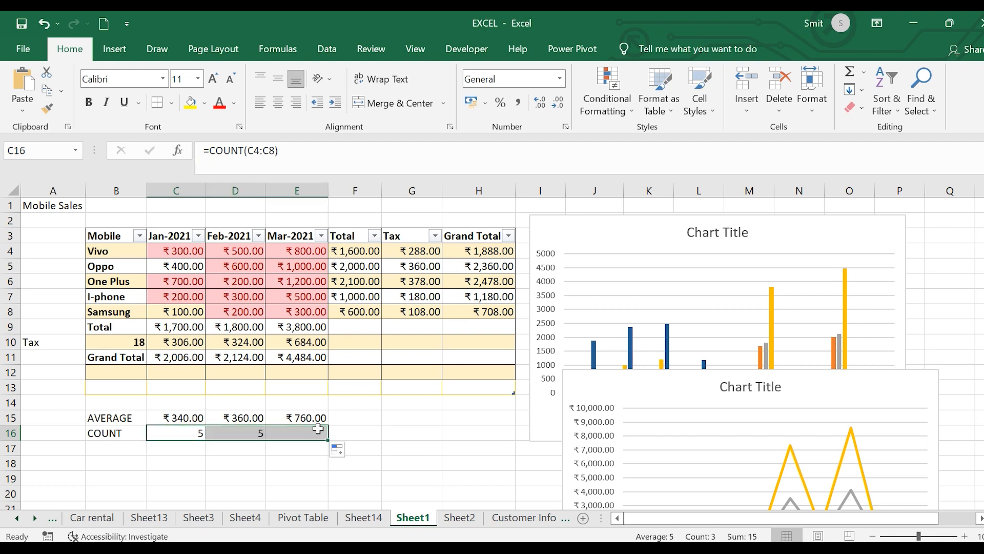
pyautogui.click(224, 456)
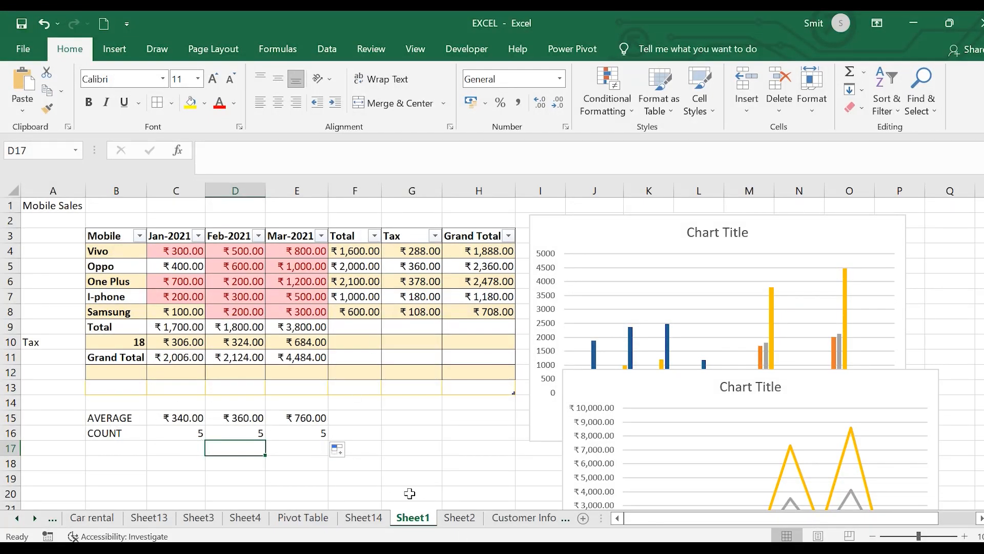
# Open the DSUM sheet and examine the repeated Phones entries in the Product column and their Q1 Sales
pyautogui.click(307, 519)
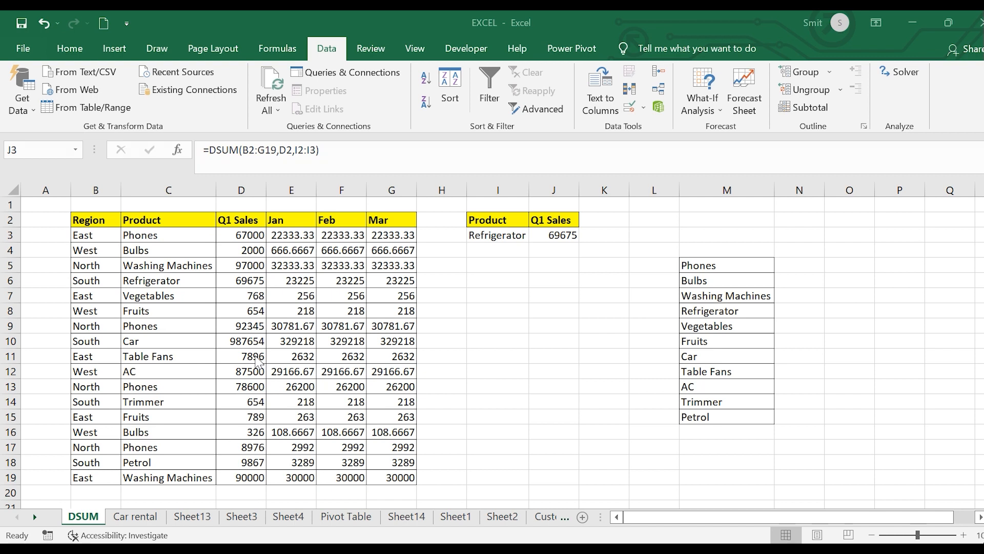
pyautogui.click(142, 237)
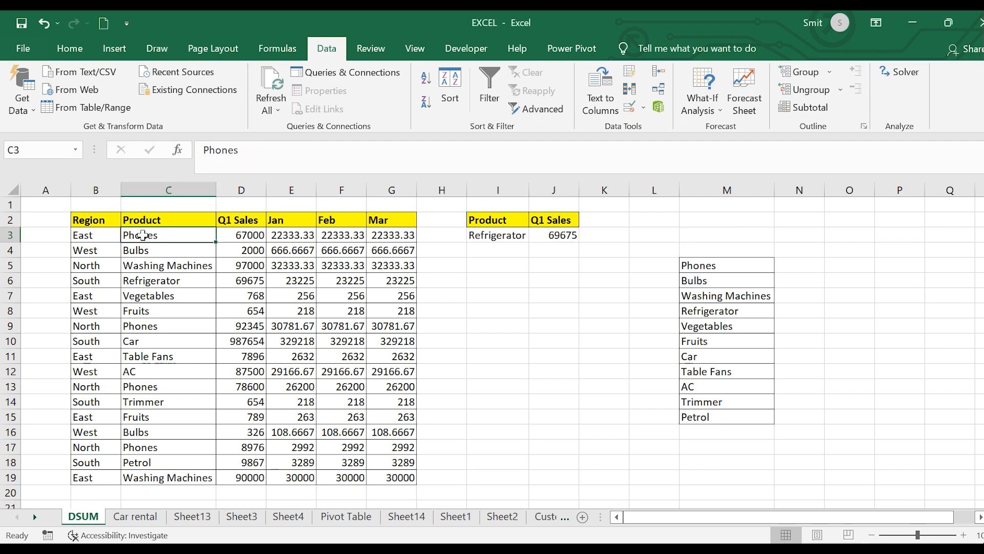
pyautogui.click(146, 329)
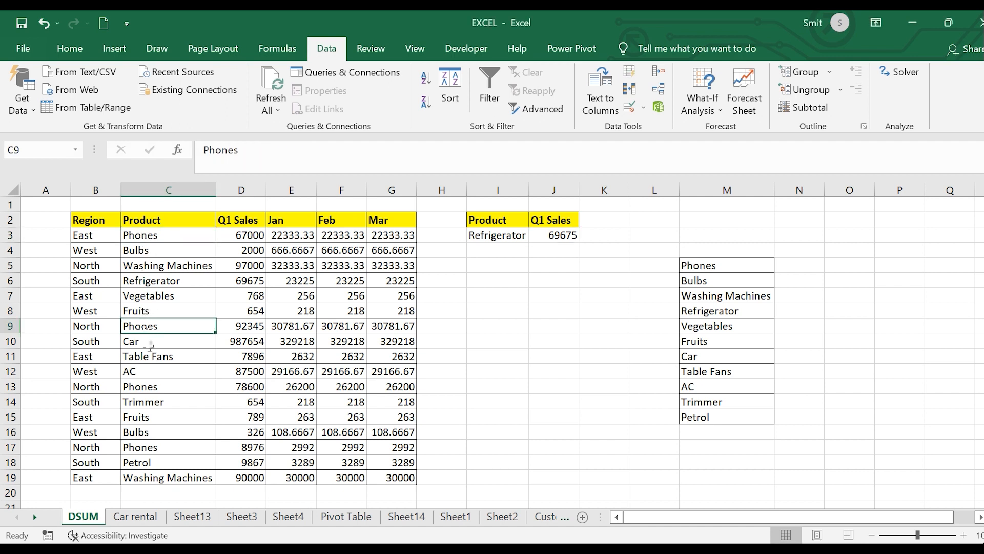
pyautogui.click(161, 444)
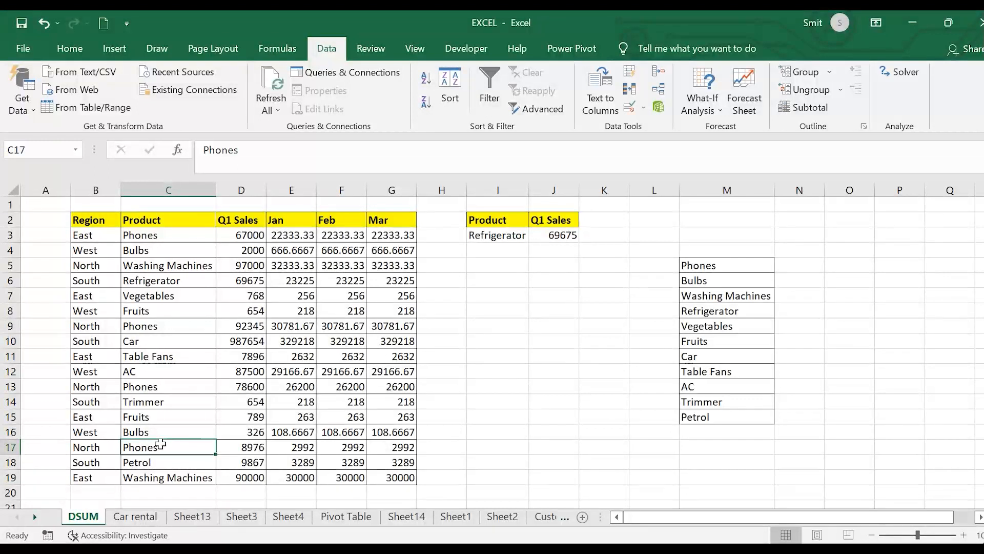
pyautogui.click(226, 446)
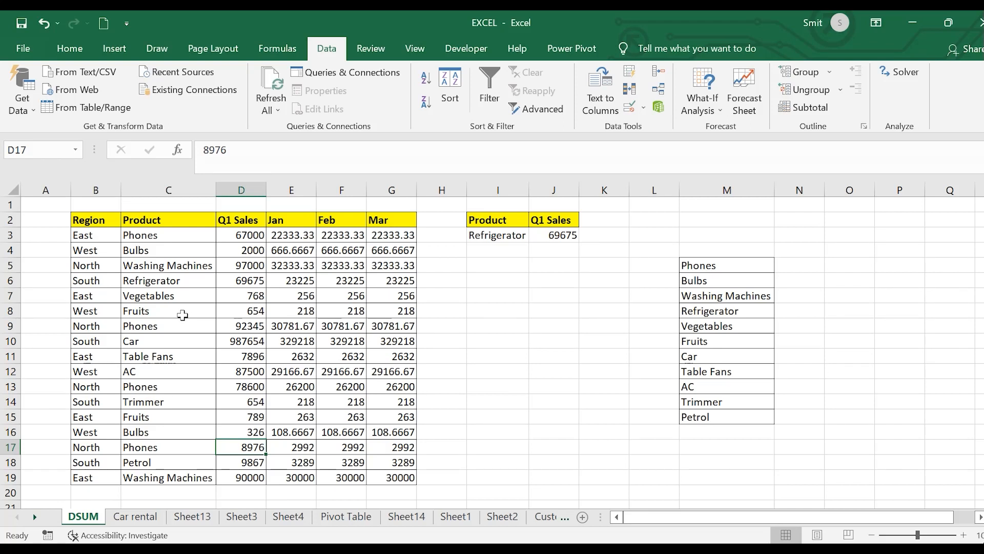
pyautogui.click(114, 46)
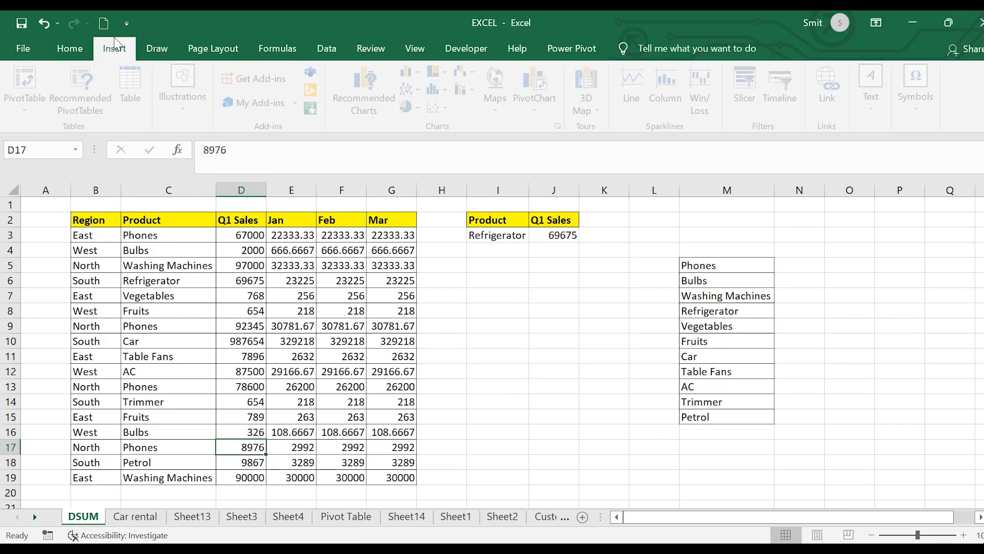
pyautogui.click(27, 103)
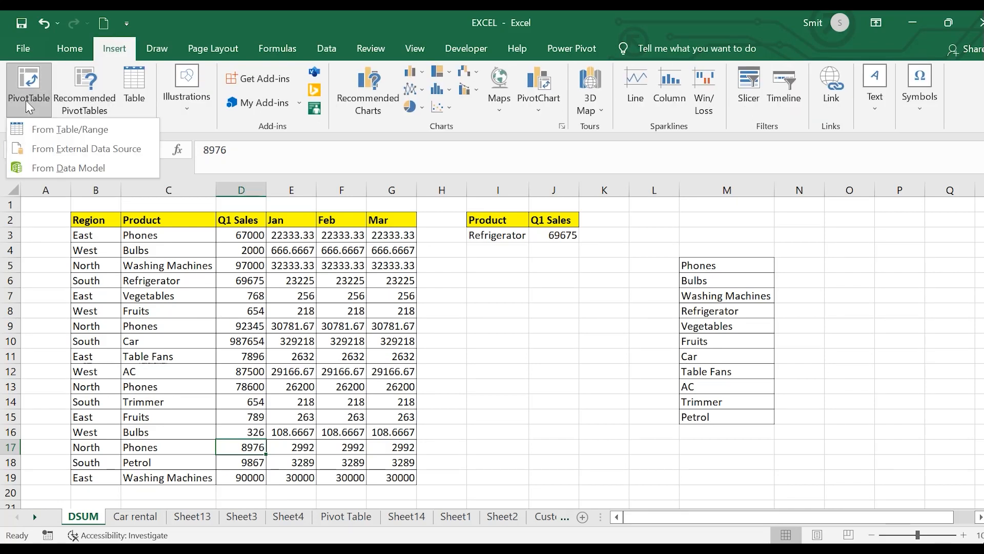
pyautogui.click(51, 128)
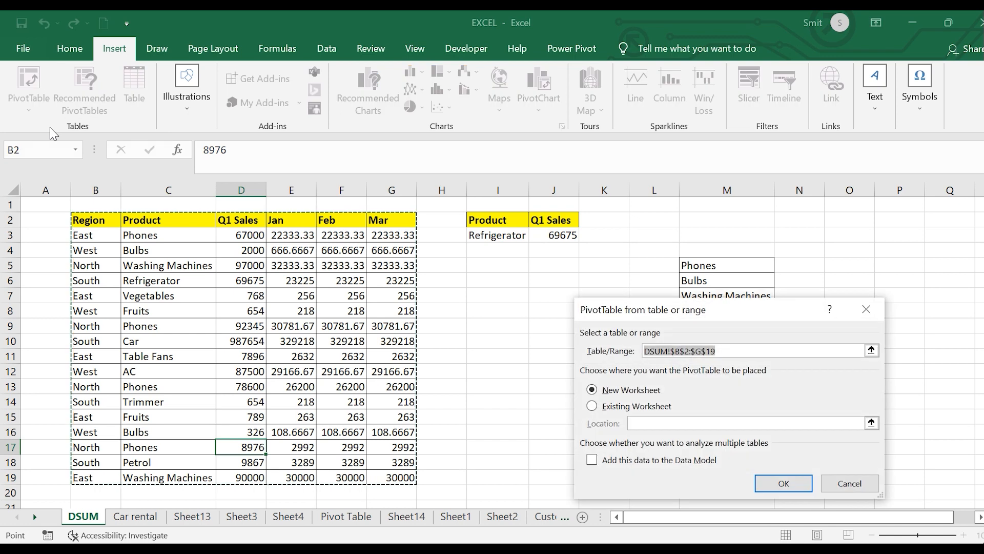
pyautogui.click(593, 408)
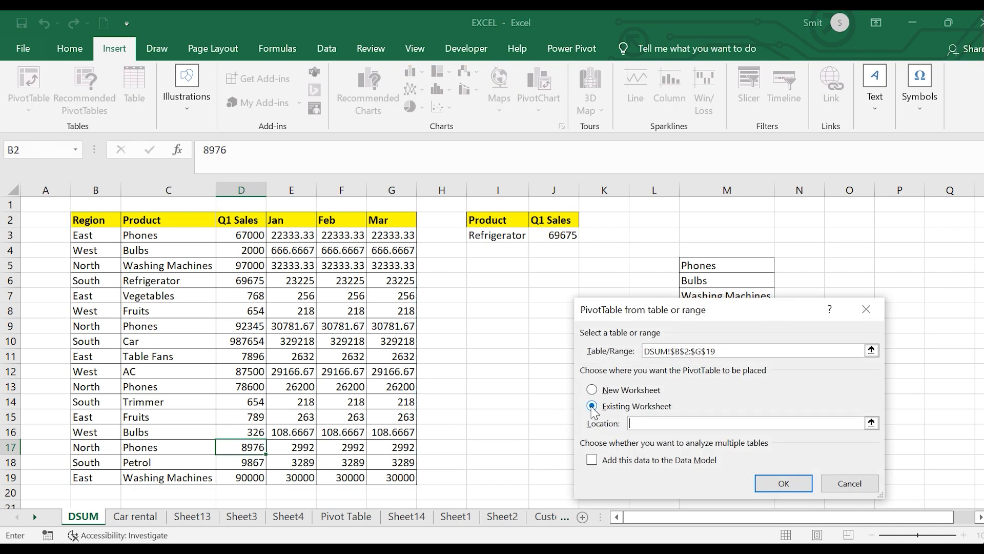
pyautogui.click(776, 484)
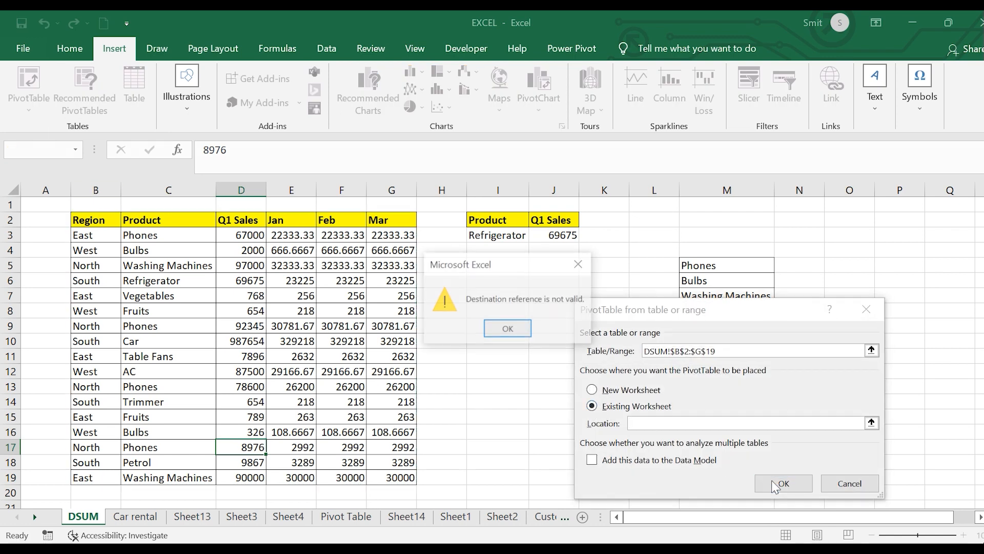
pyautogui.click(577, 269)
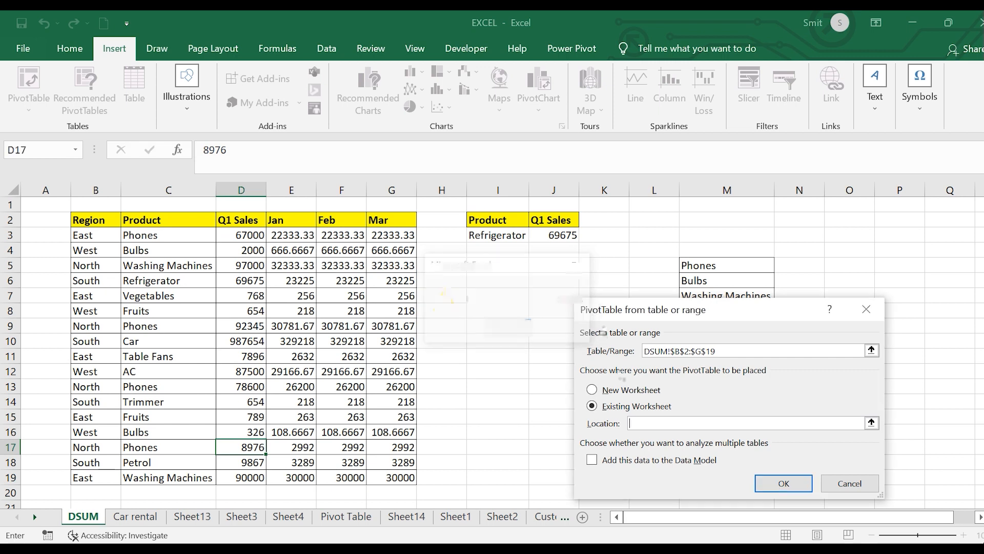
pyautogui.click(89, 517)
pyautogui.click(784, 487)
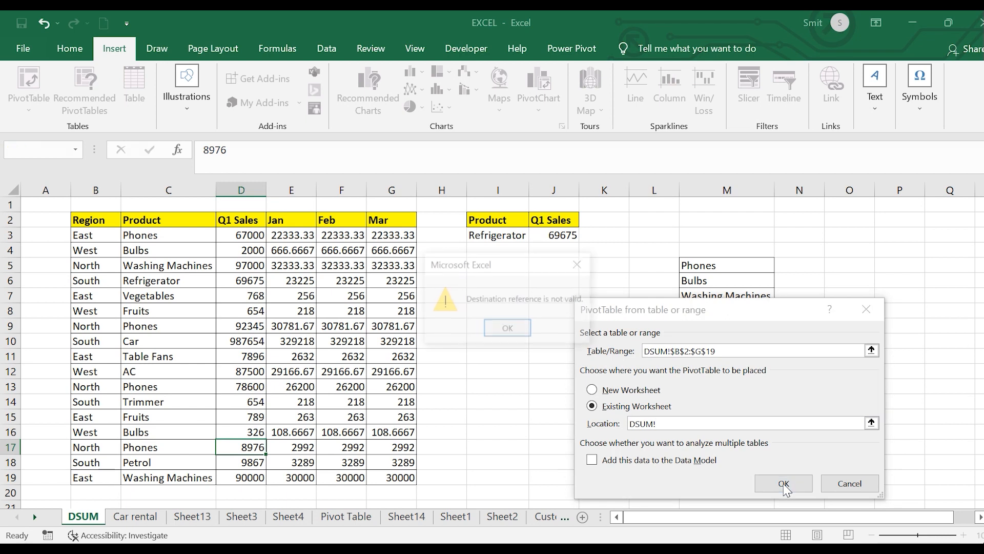
pyautogui.click(579, 263)
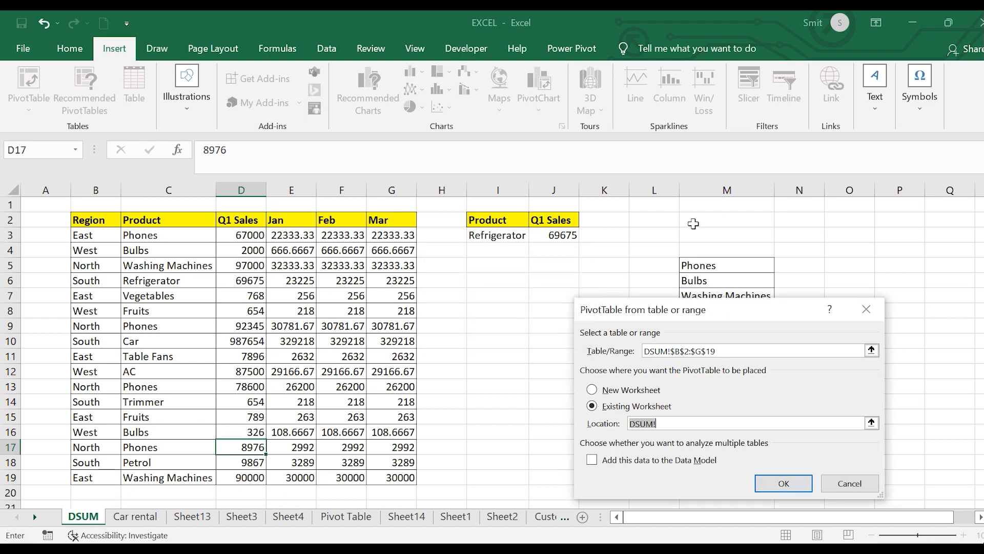
pyautogui.moveTo(693, 224); pyautogui.dragTo(846, 235)
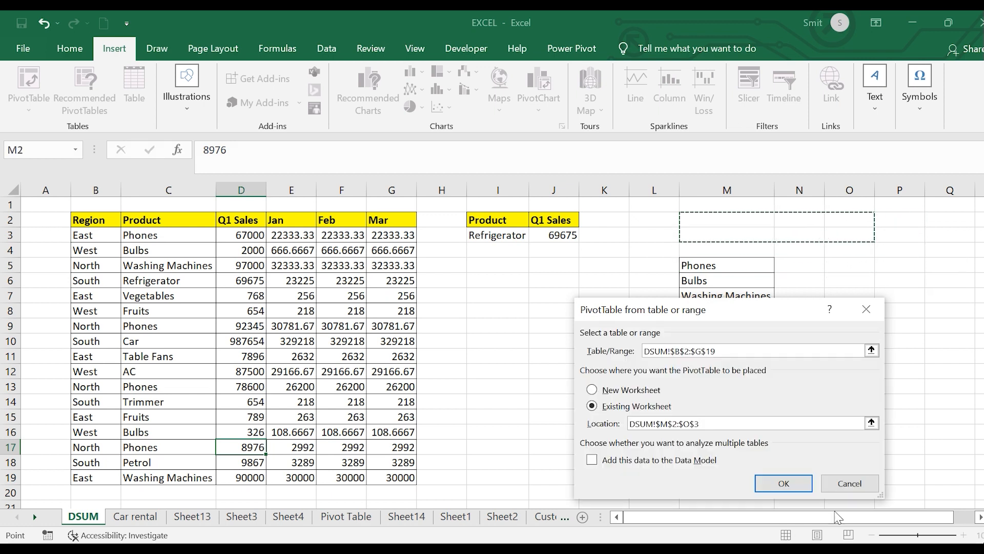
pyautogui.click(791, 484)
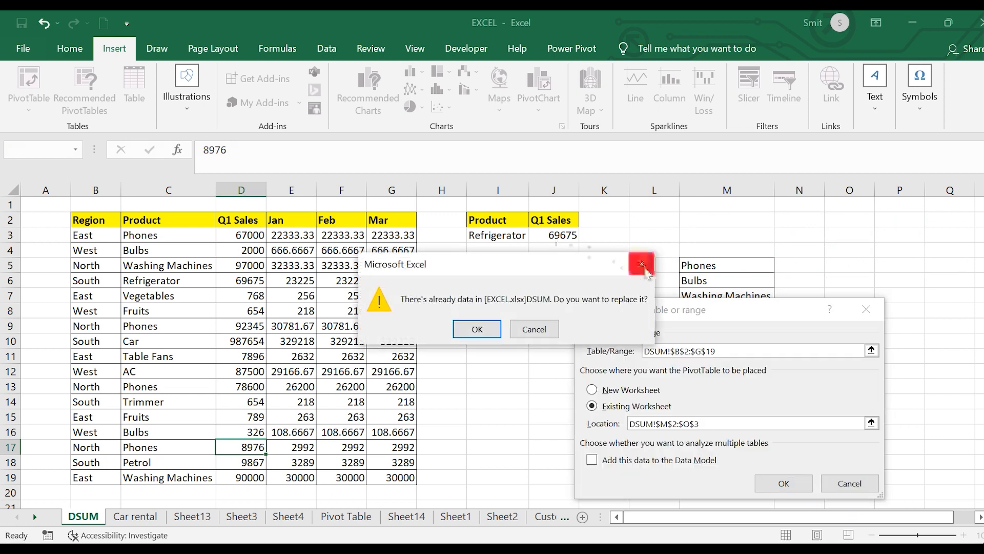
pyautogui.click(642, 265)
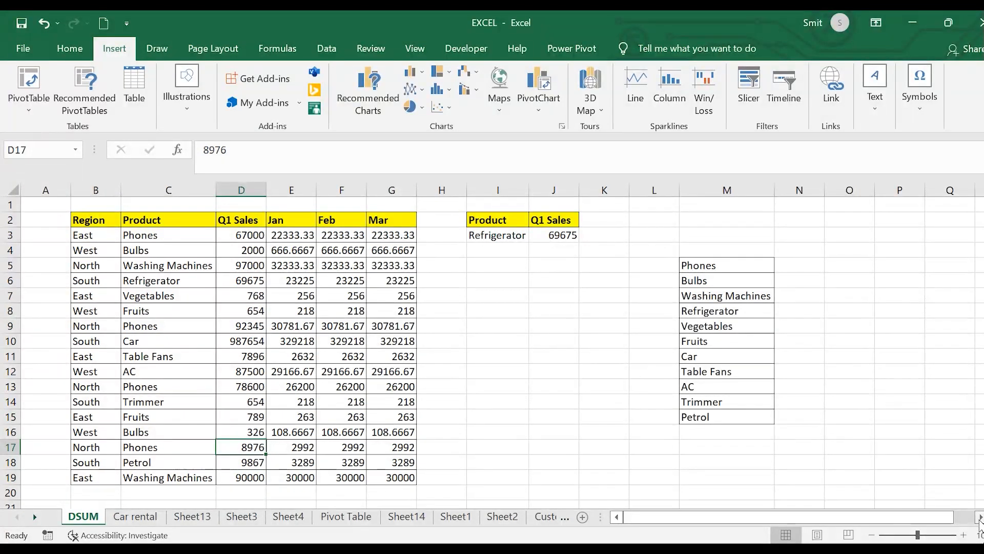
# Insert a PivotTable from DSUM!$B$2:$G$19 on the existing worksheet at location DSUM!$P$4:$W$18
pyautogui.click(980, 517)
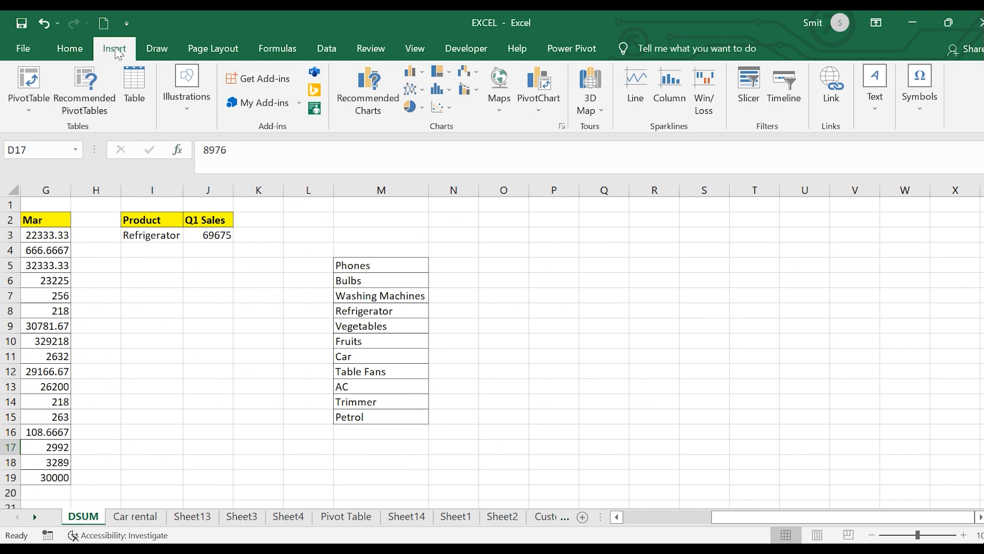
pyautogui.click(23, 106)
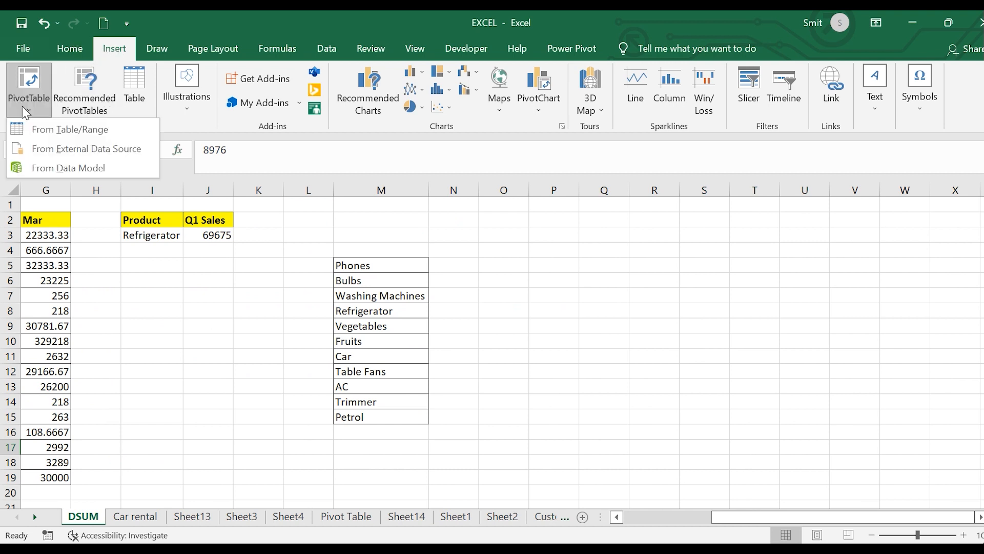
pyautogui.click(99, 137)
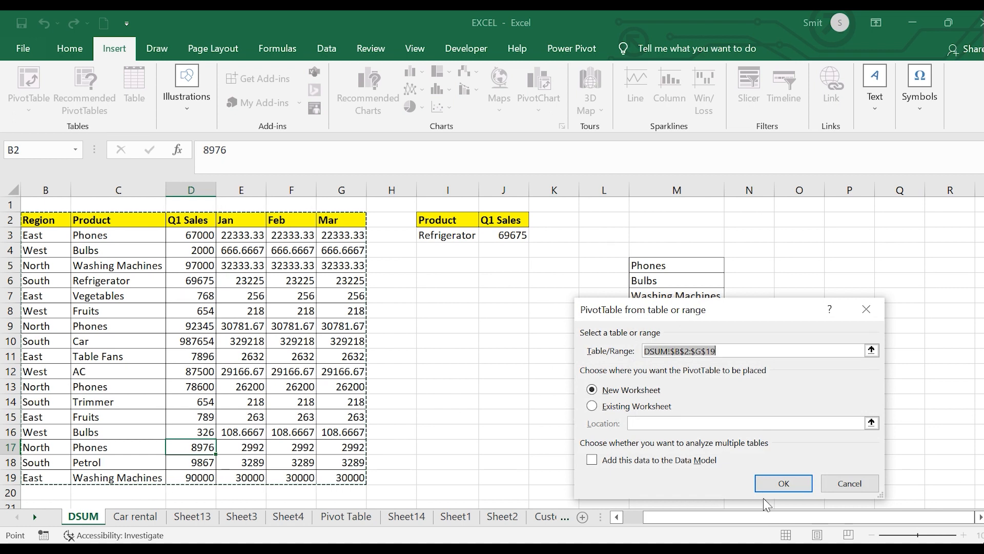
pyautogui.click(604, 406)
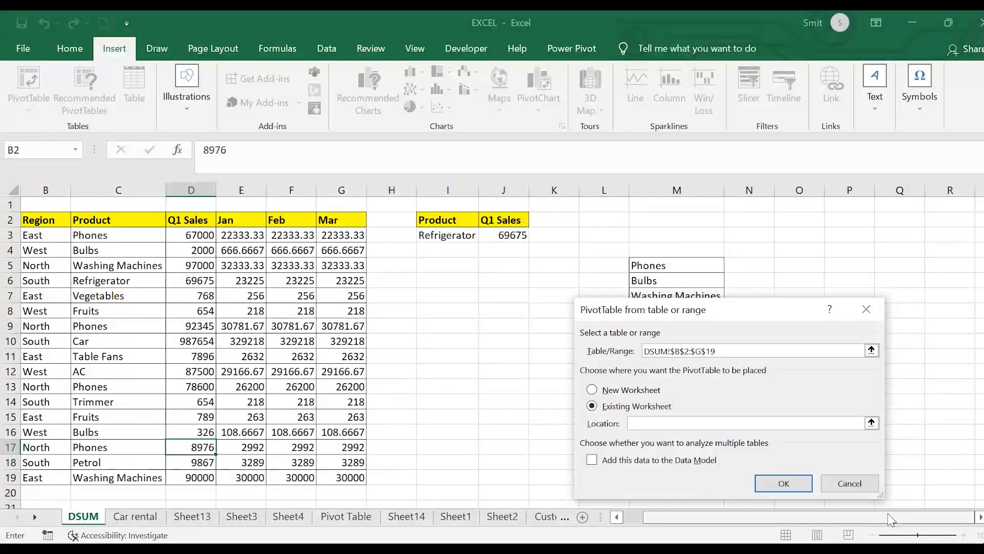
pyautogui.click(980, 517)
pyautogui.click(980, 516)
pyautogui.click(980, 516)
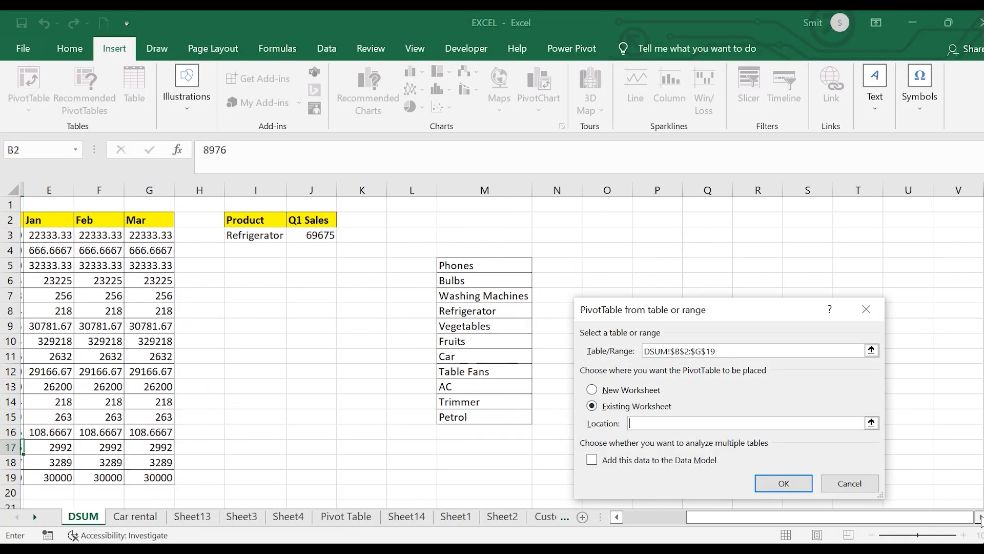
pyautogui.click(980, 518)
pyautogui.click(981, 518)
pyautogui.click(981, 517)
pyautogui.click(980, 518)
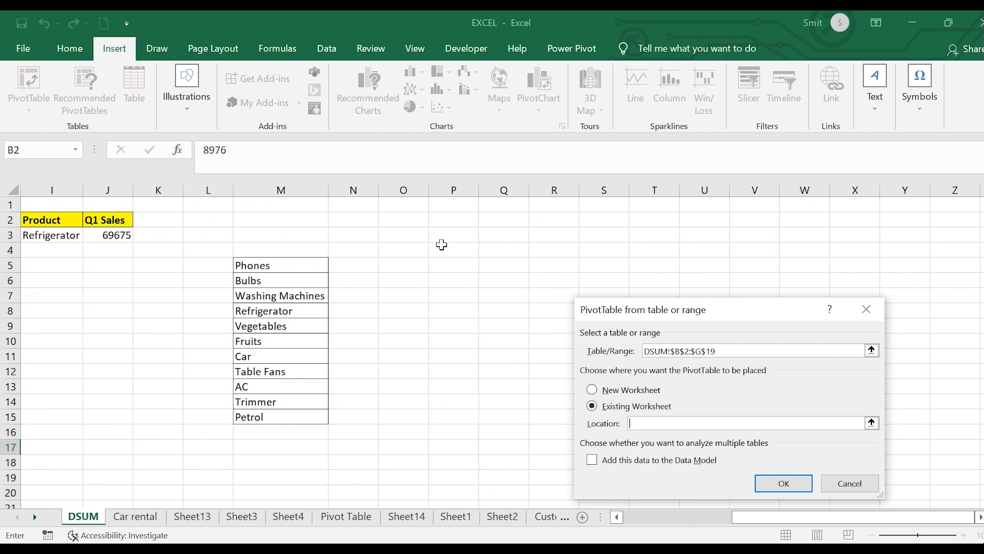
pyautogui.moveTo(441, 245); pyautogui.dragTo(814, 465)
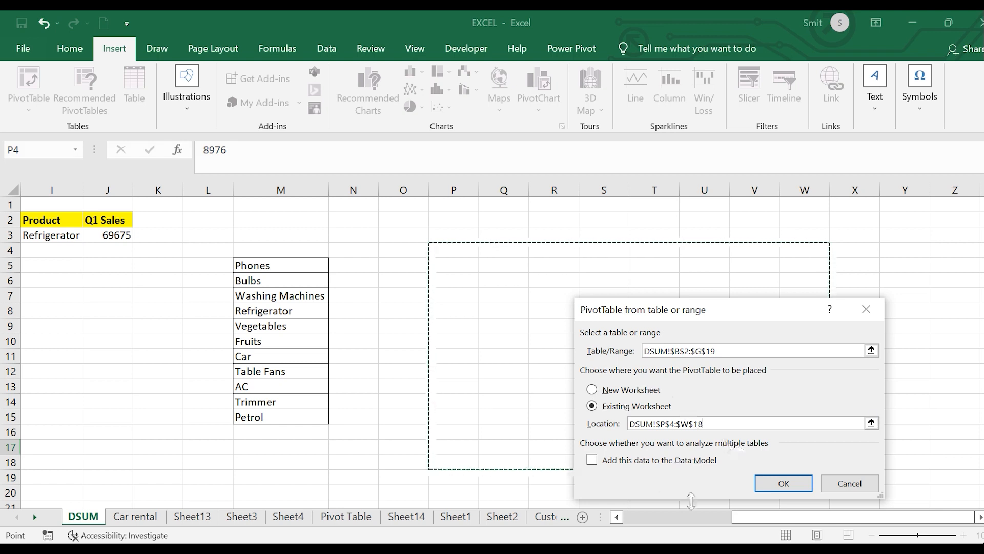
pyautogui.click(760, 481)
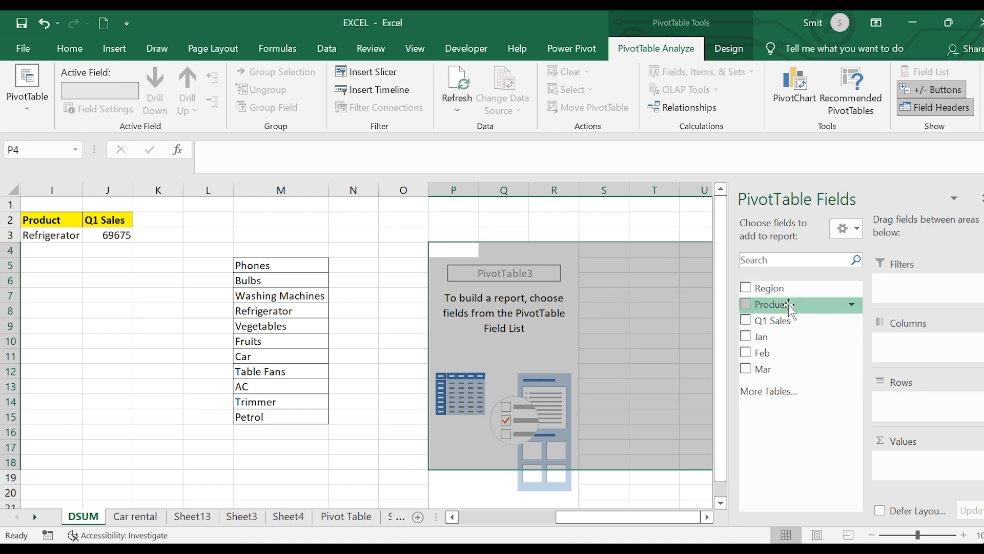
# Add Product to the PivotTable's rows and Q1 Sales to its values as a sum
pyautogui.moveTo(790, 304); pyautogui.dragTo(921, 405)
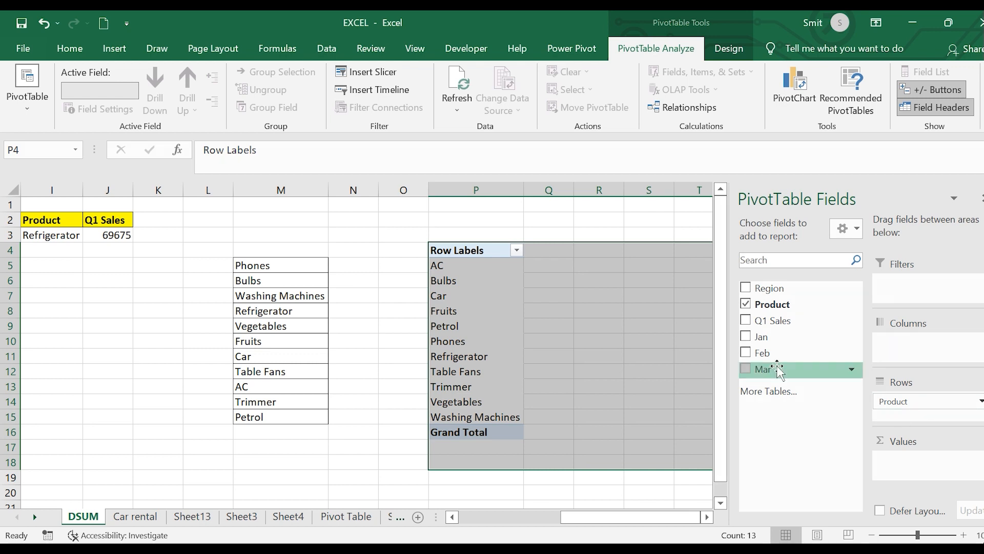
pyautogui.moveTo(748, 323); pyautogui.dragTo(924, 474)
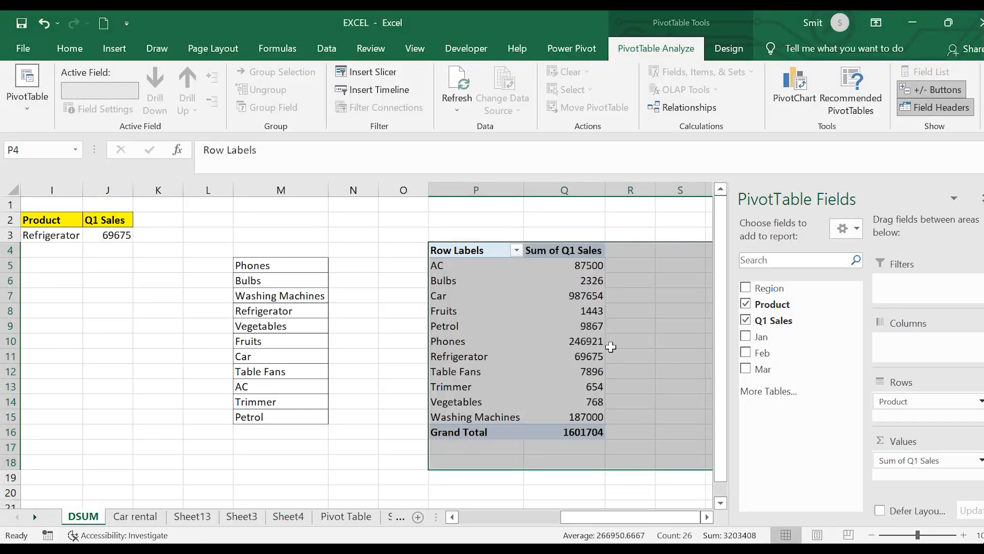
pyautogui.click(482, 519)
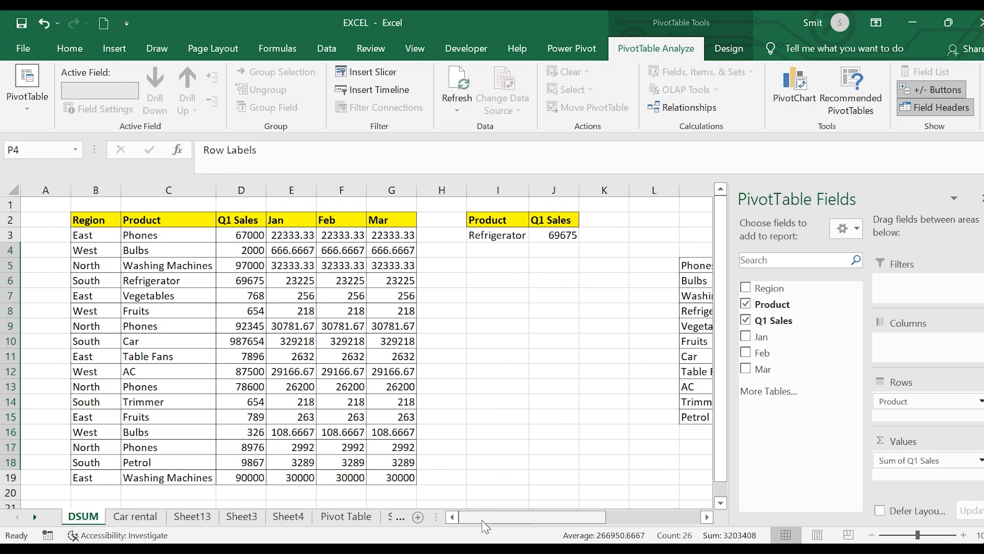
# Close the PivotTable field list and view the product choices offered in cell I3
pyautogui.click(978, 199)
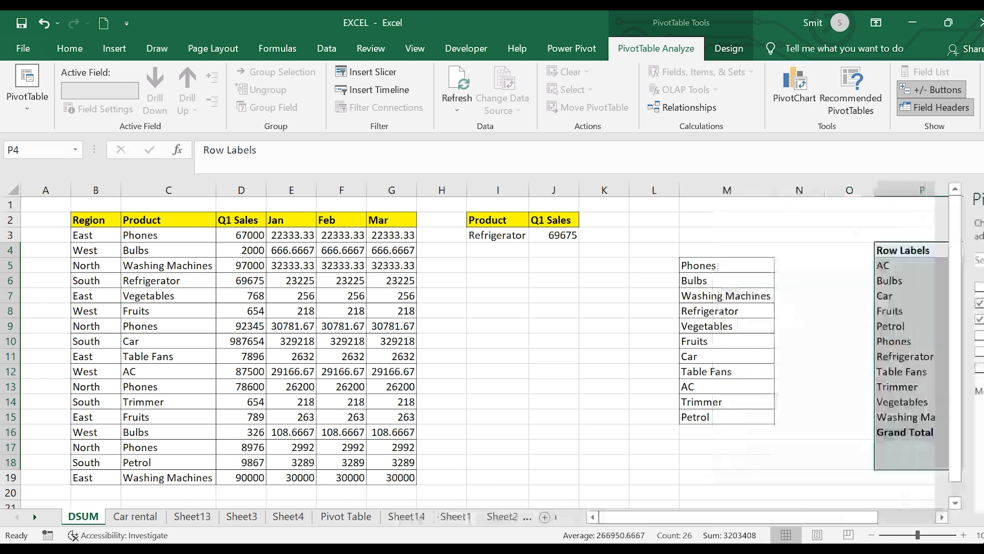
pyautogui.click(619, 306)
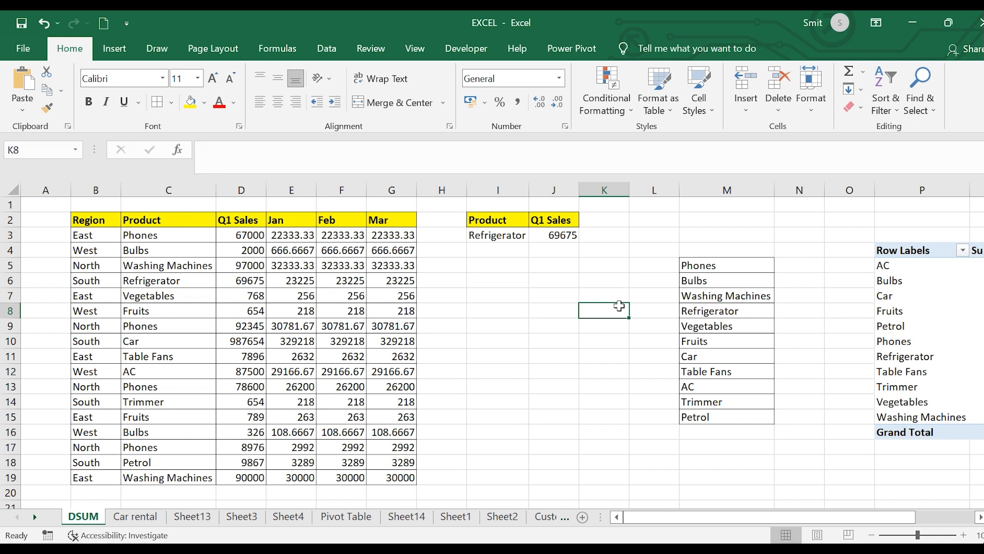
pyautogui.click(498, 234)
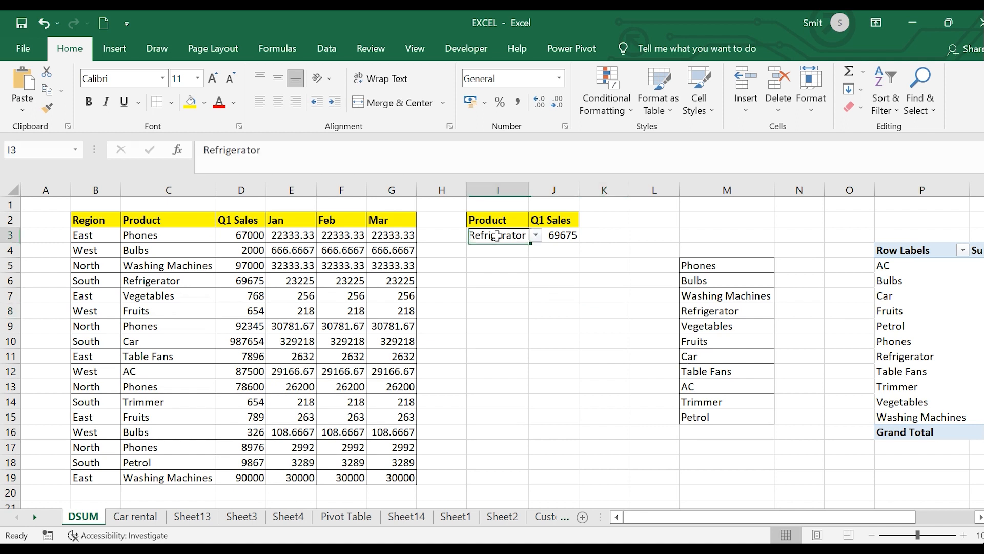
pyautogui.click(535, 236)
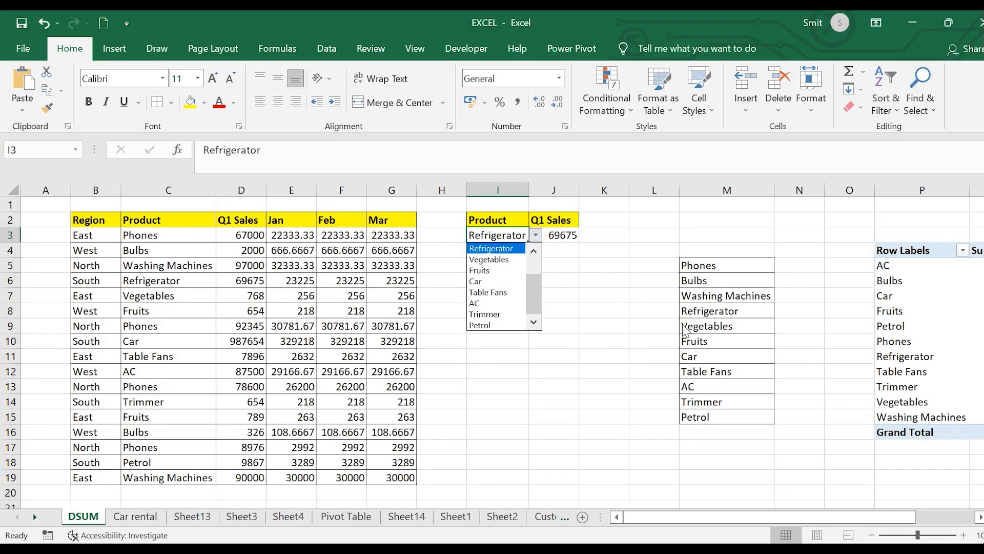
pyautogui.click(591, 305)
# Review the DSUM formula in J3 with its function arguments, and the product choices for its criterion in I3
pyautogui.click(555, 237)
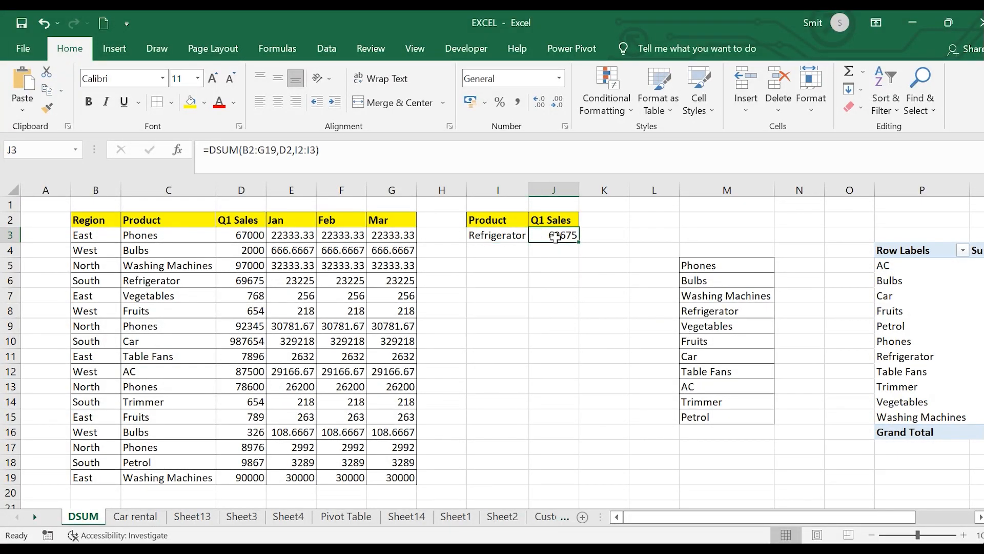
pyautogui.click(160, 282)
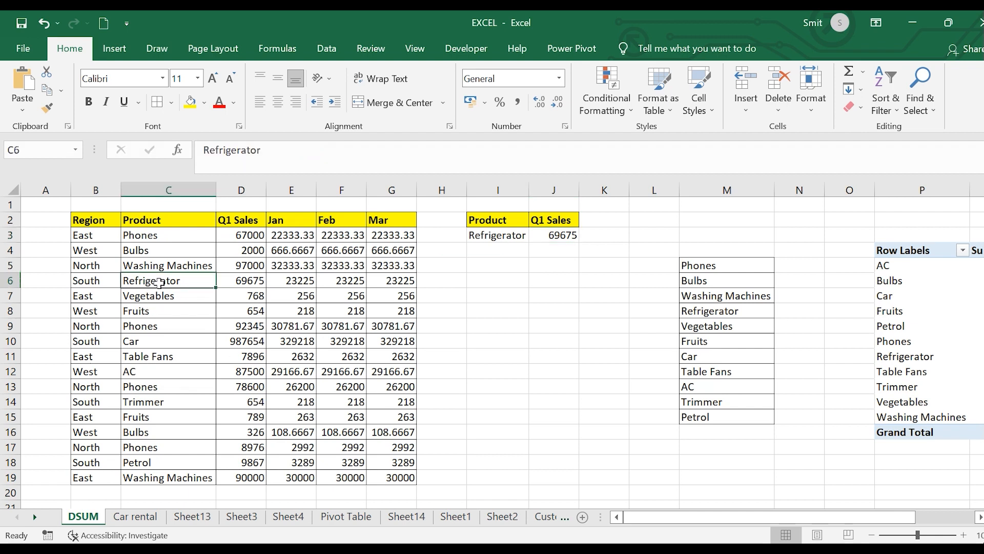
pyautogui.click(561, 235)
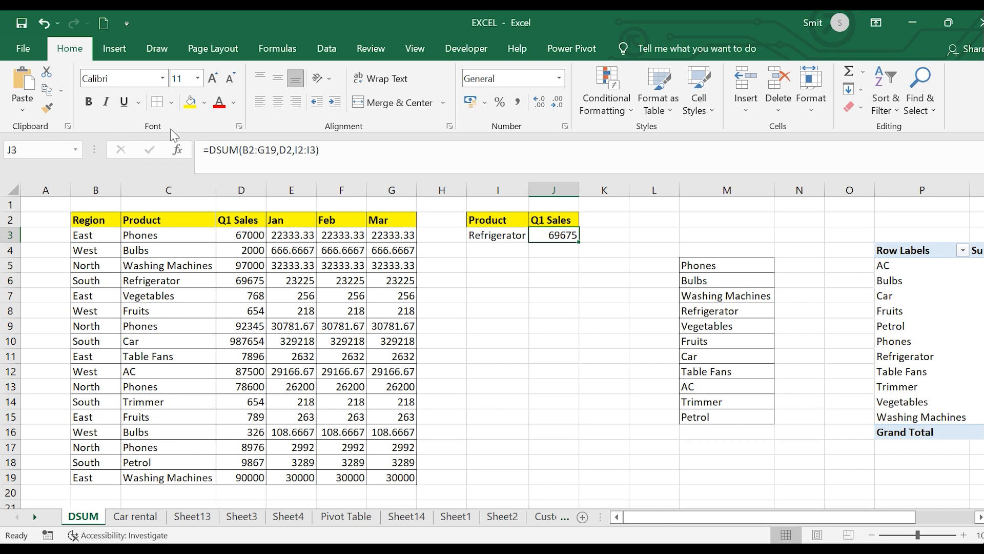
pyautogui.click(177, 150)
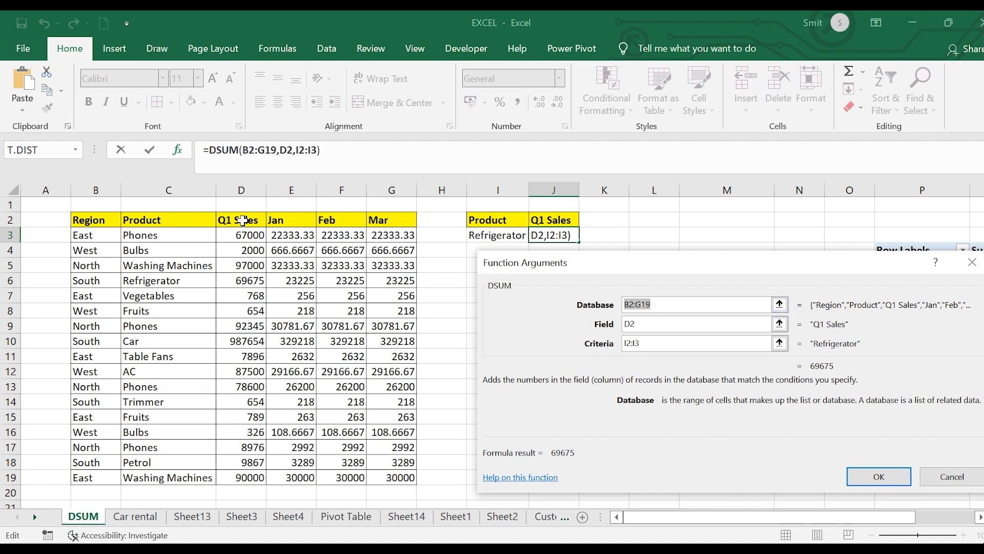
pyautogui.click(494, 232)
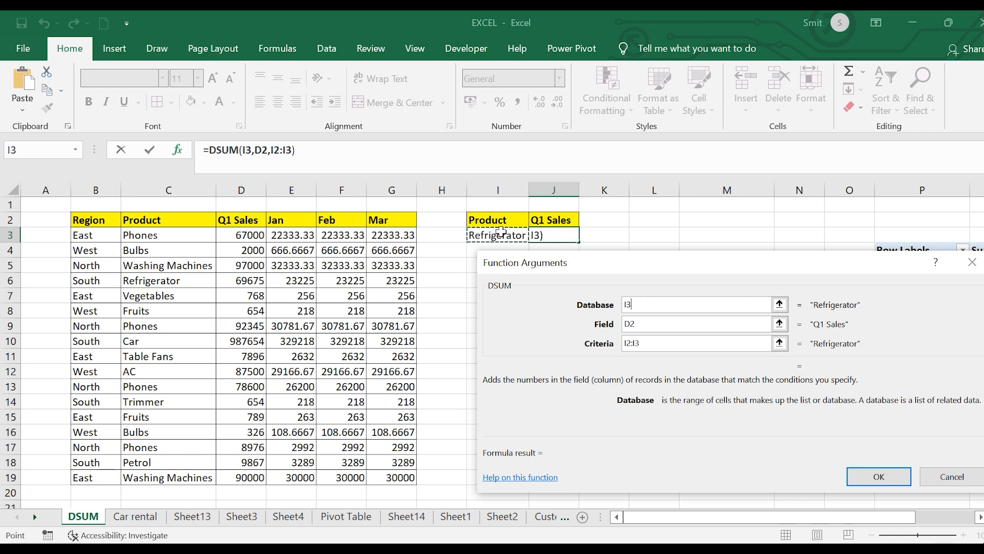
pyautogui.click(965, 469)
pyautogui.click(494, 235)
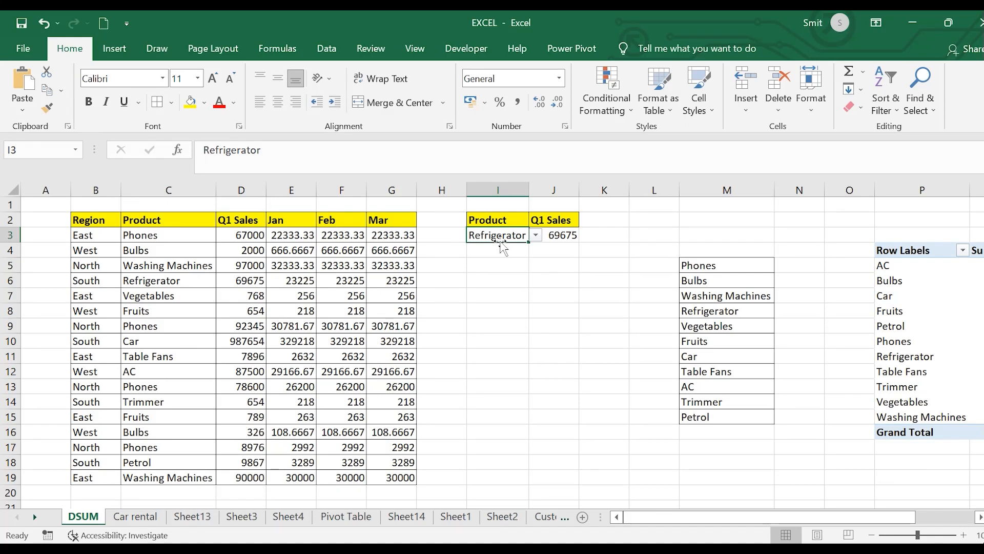
pyautogui.click(535, 235)
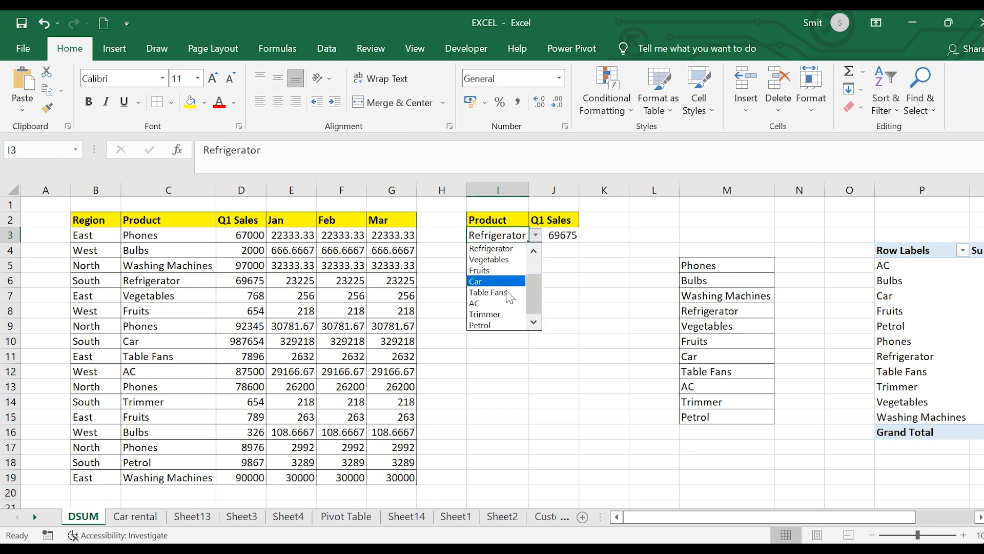
pyautogui.click(519, 234)
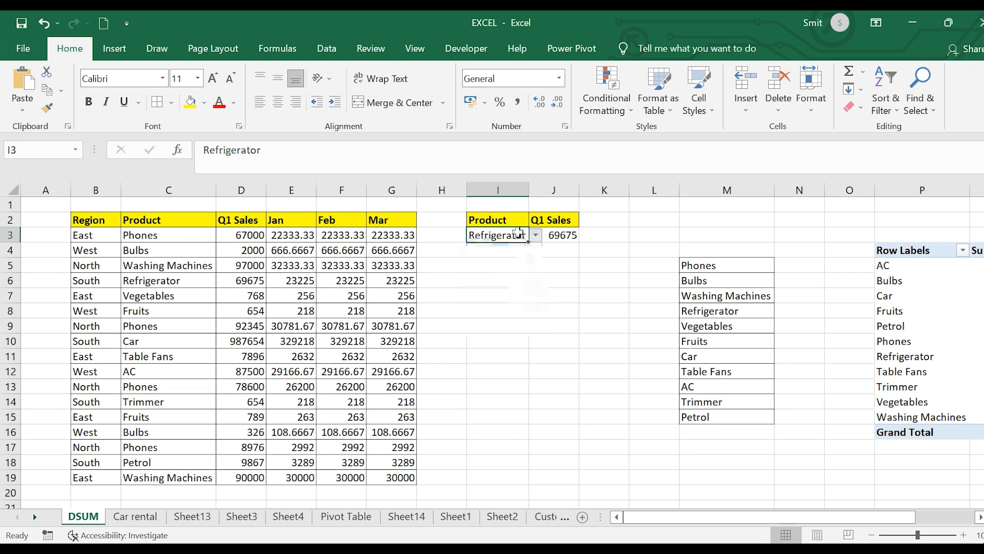
# Copy the Product and Q1 Sales headers from I2:J2 to I7:J7
pyautogui.click(479, 221)
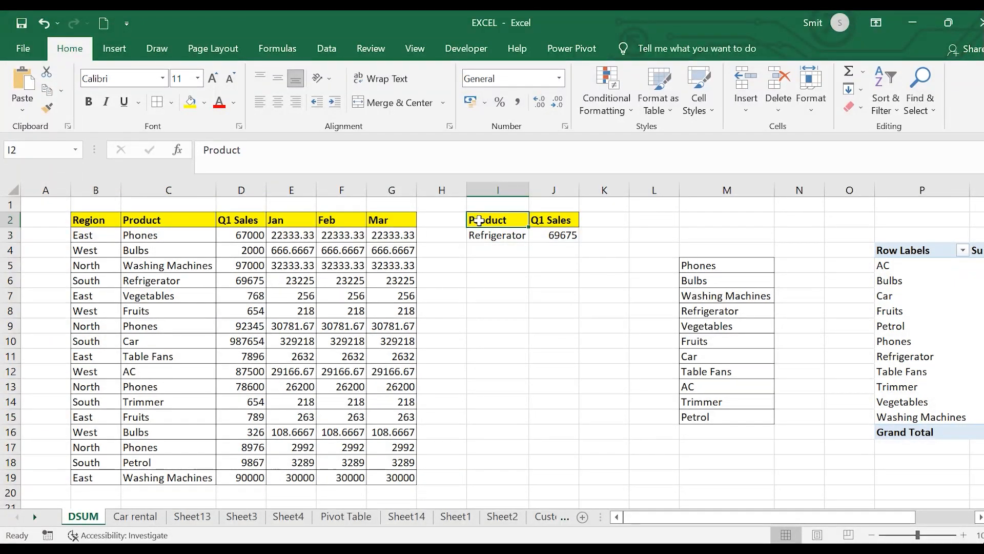
pyautogui.moveTo(478, 221); pyautogui.dragTo(554, 221)
pyautogui.hotkey('ctrl', 'c')
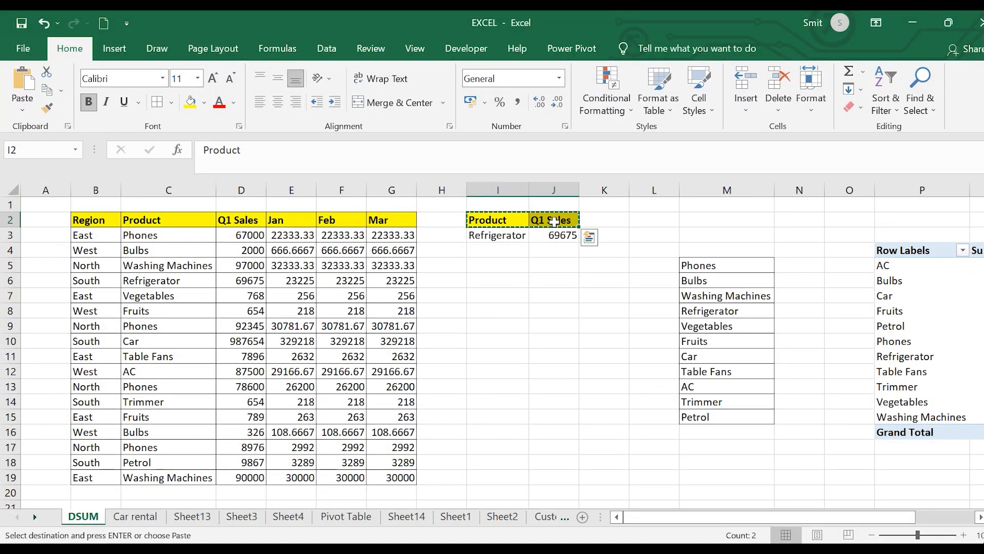
pyautogui.click(496, 298)
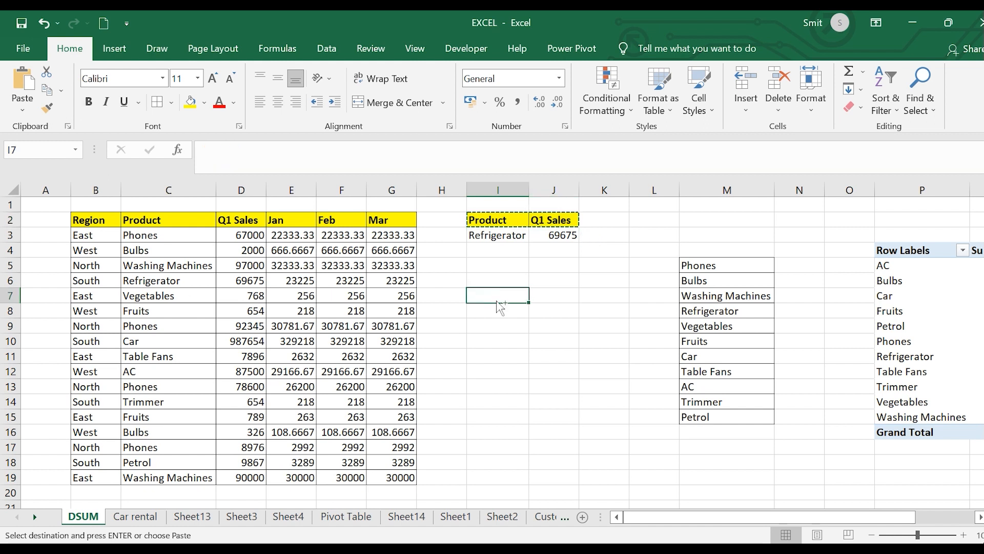
pyautogui.hotkey('ctrl', 'v')
pyautogui.press('ctrl')
pyautogui.press('Escape')
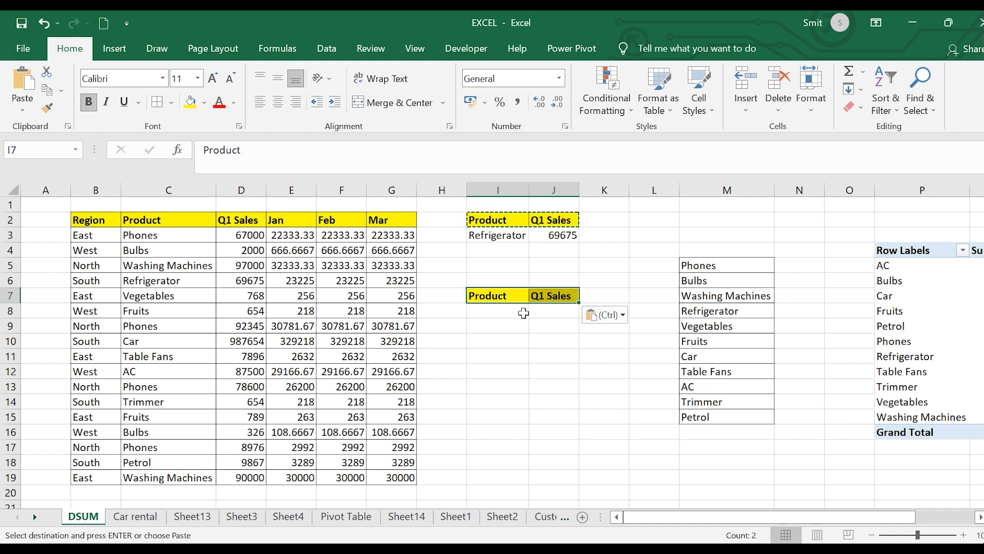
# Enter Phones as the product criterion in cell I8 under the copied Product header
pyautogui.click(493, 315)
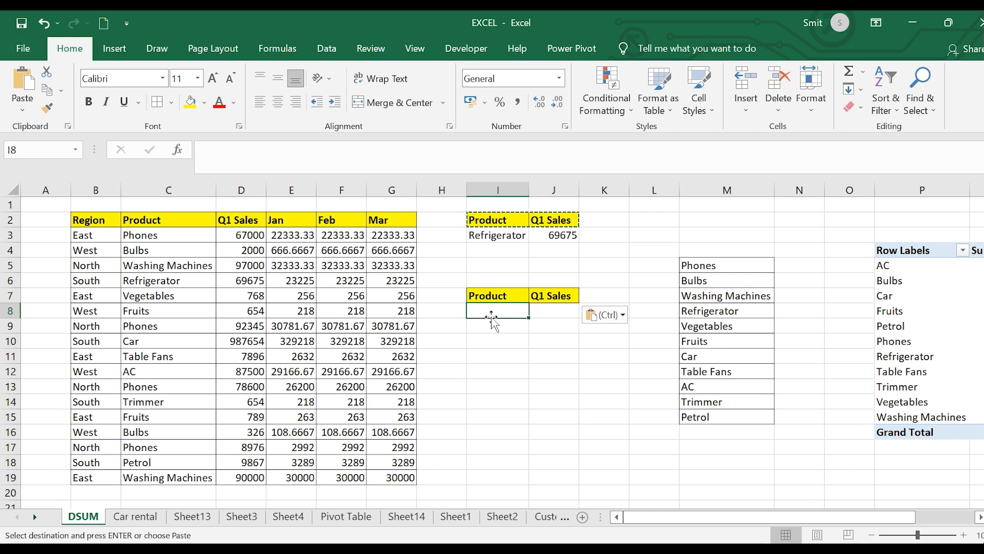
pyautogui.write('Phones')
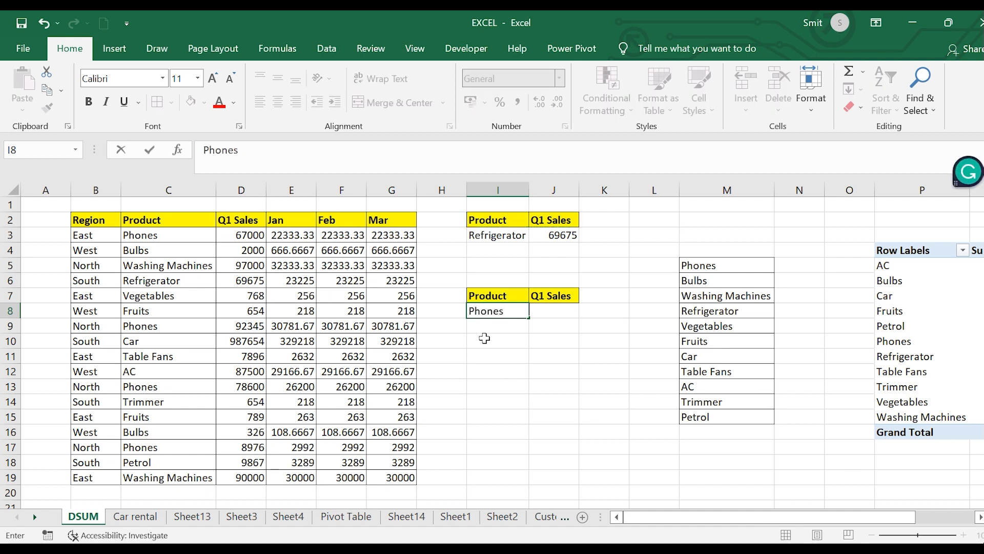
pyautogui.press('Return')
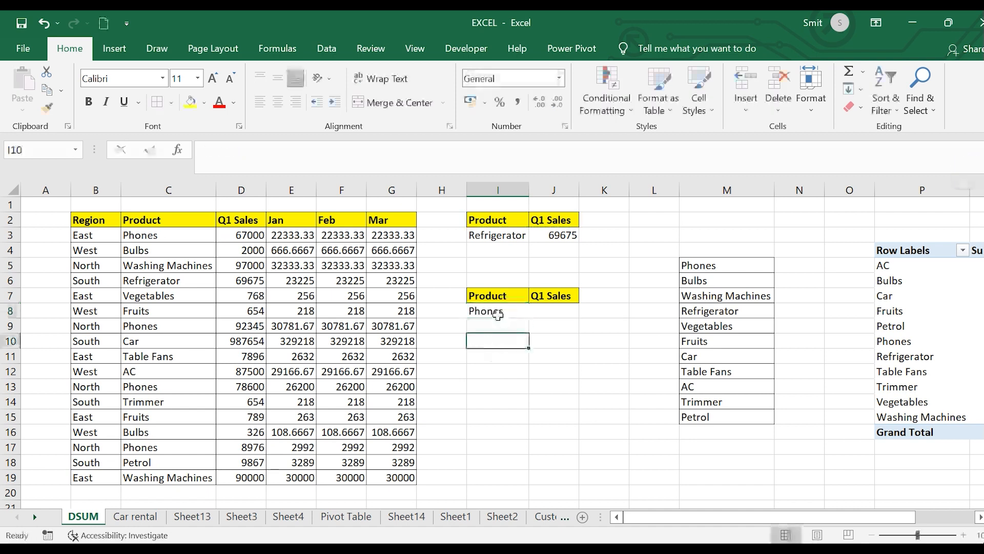
# Total the Q1 Sales for Phones in J8 with DSUM, using database B2:G19, field D2 and criteria I7:I8
pyautogui.click(562, 311)
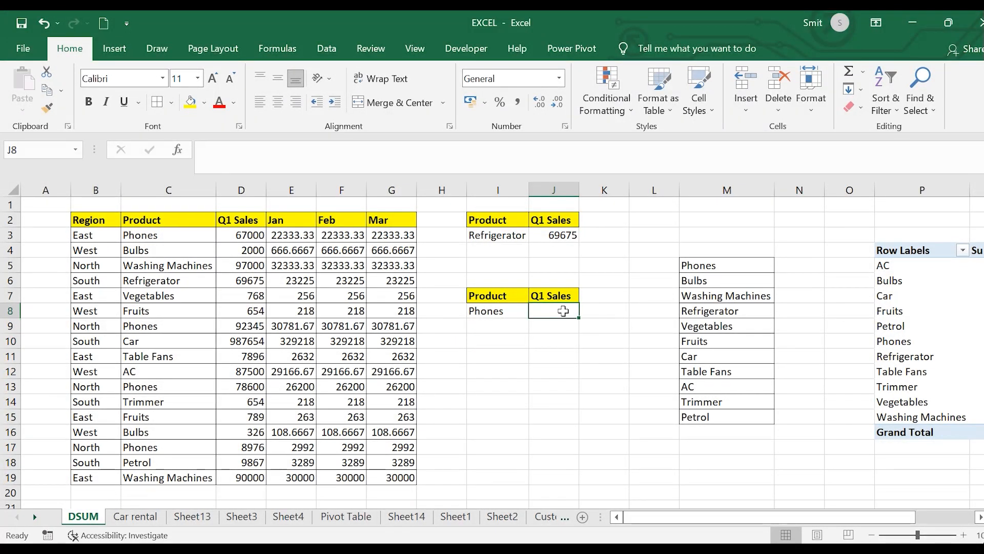
pyautogui.write('=dsum')
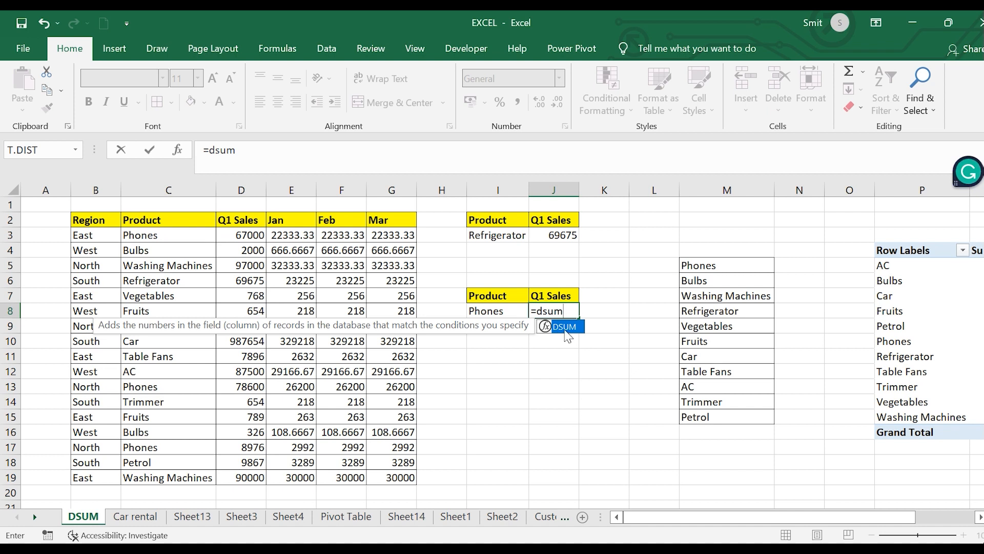
pyautogui.doubleClick(566, 331)
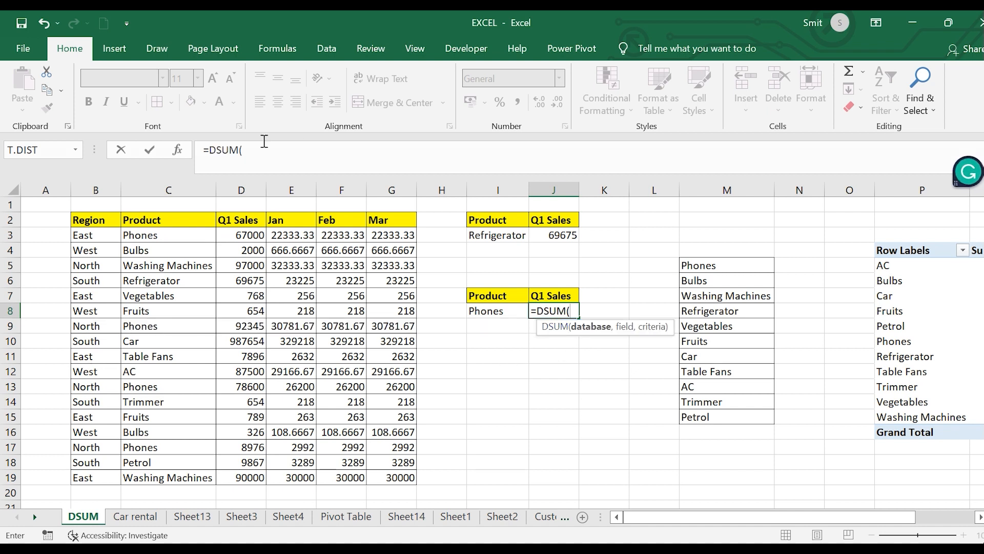
pyautogui.click(178, 150)
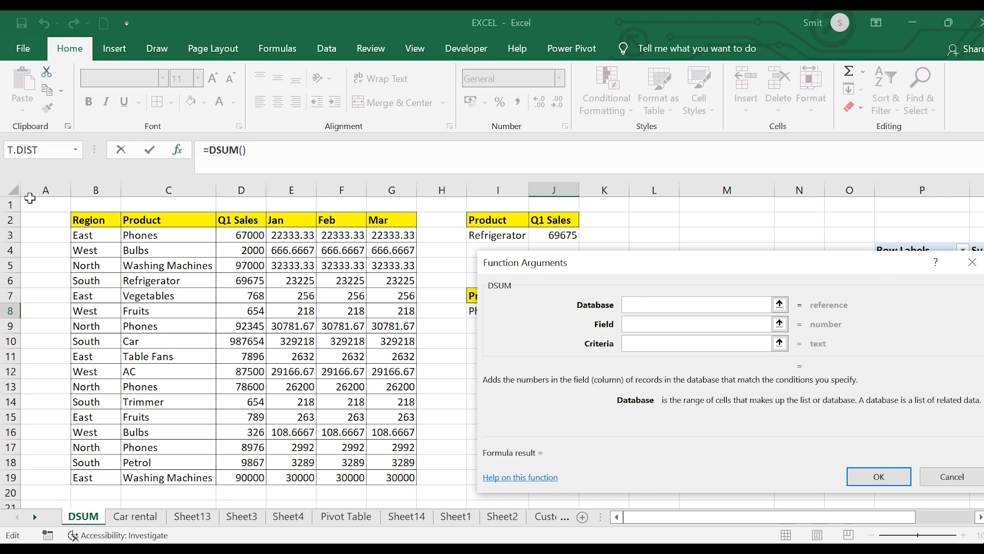
pyautogui.moveTo(71, 212); pyautogui.dragTo(411, 478)
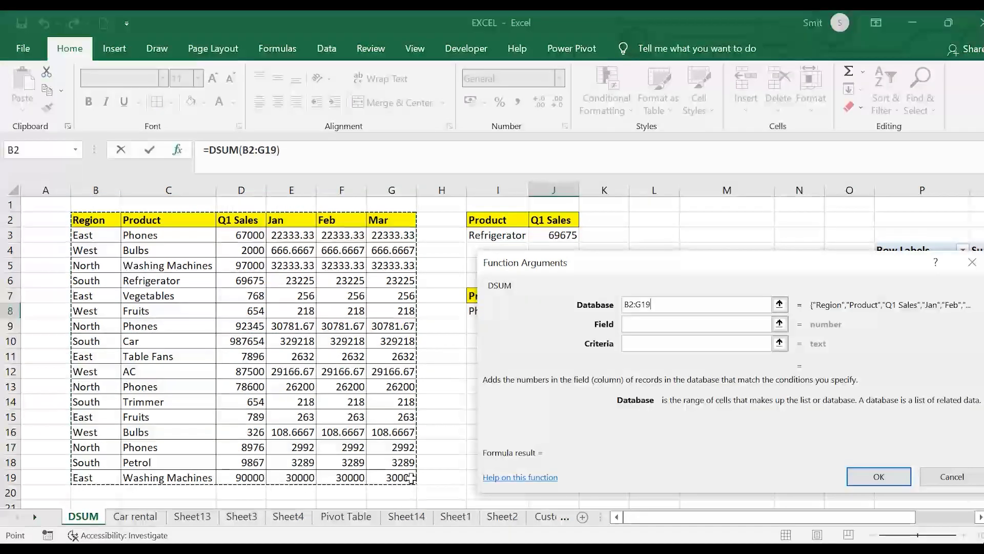
pyautogui.click(645, 325)
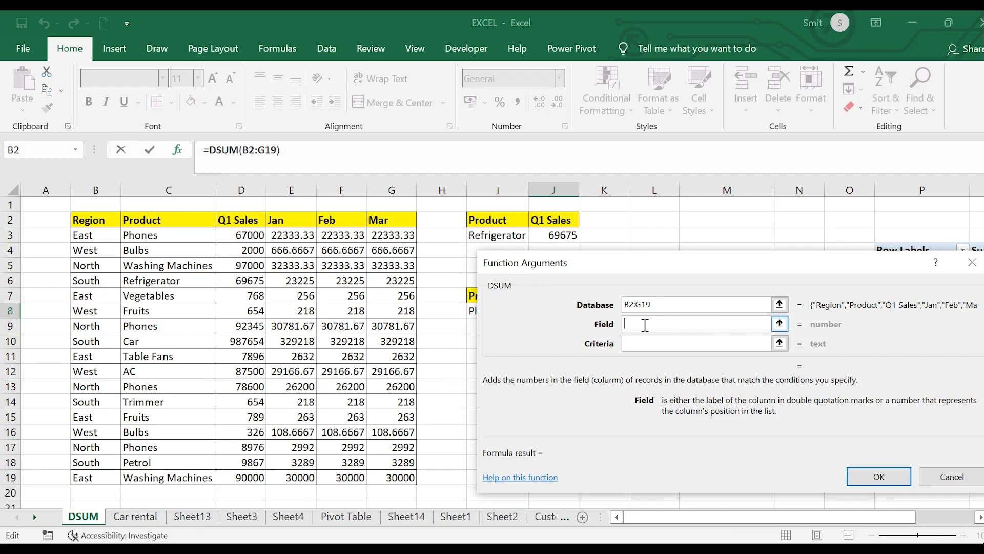
pyautogui.click(245, 219)
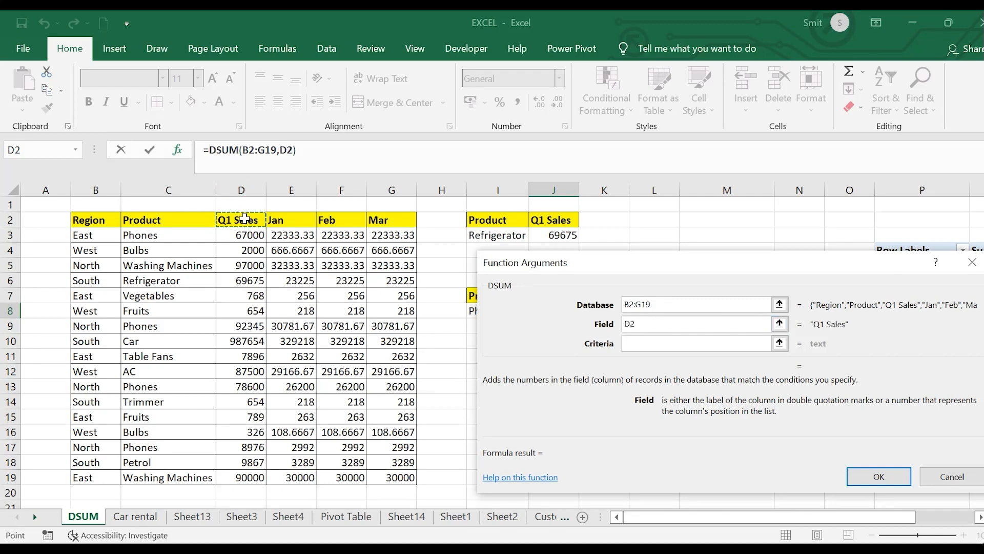
pyautogui.click(679, 349)
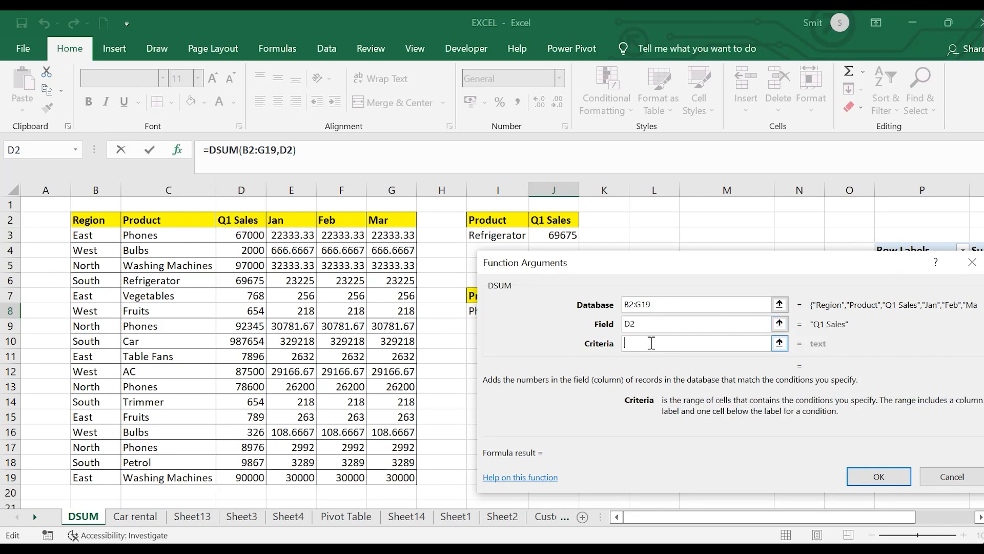
pyautogui.moveTo(469, 291); pyautogui.dragTo(469, 307)
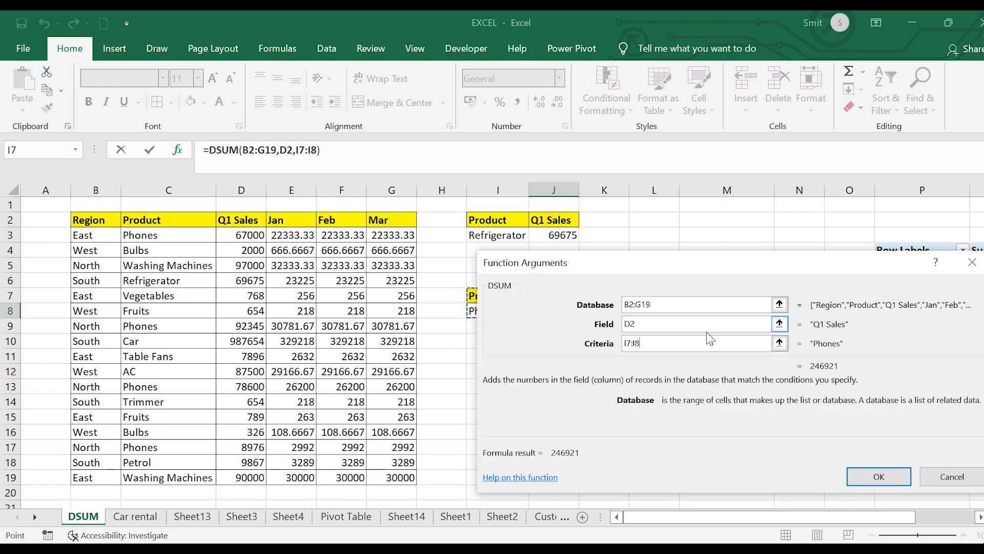
pyautogui.click(874, 481)
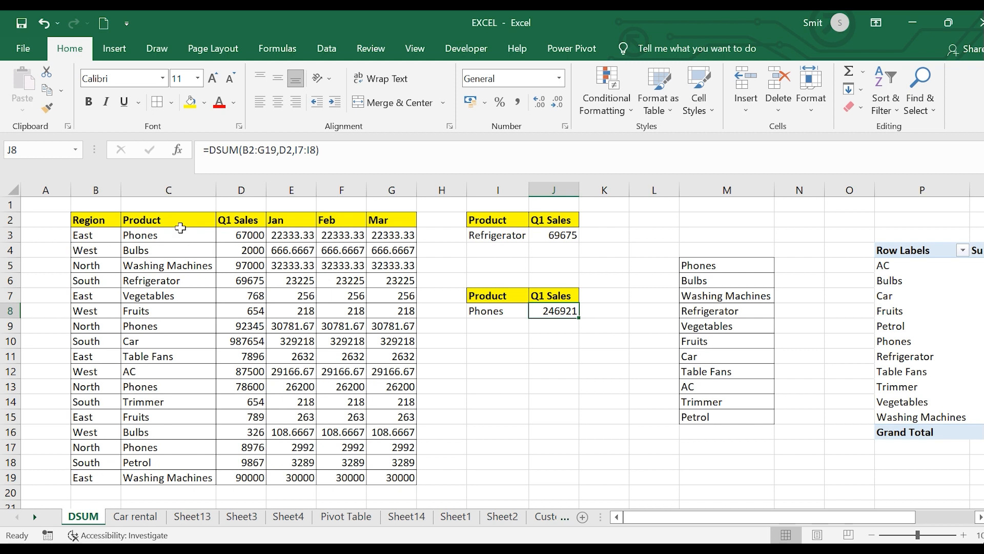
# Fill the Phones Q1 Sales cells D3, D9 and D13 with yellow
pyautogui.click(244, 235)
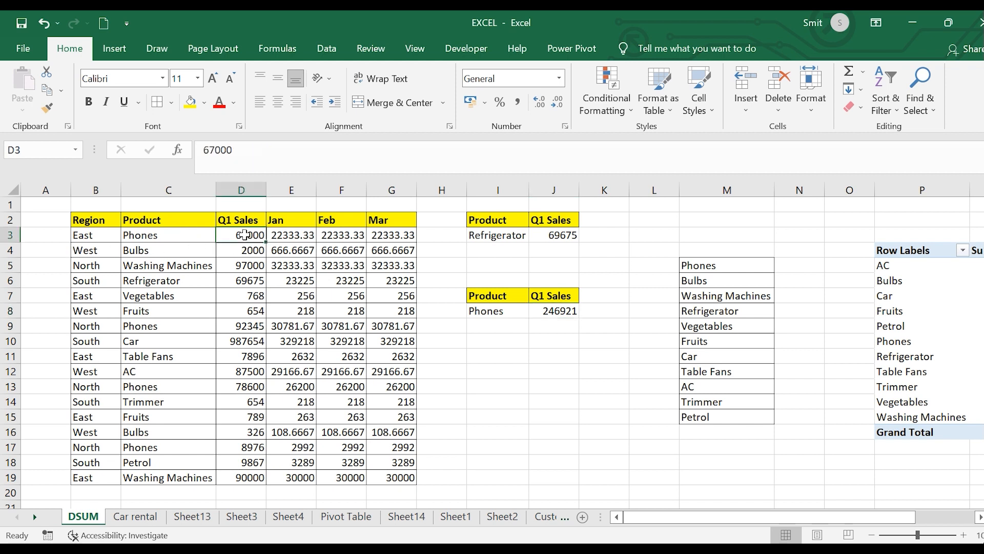
pyautogui.click(190, 102)
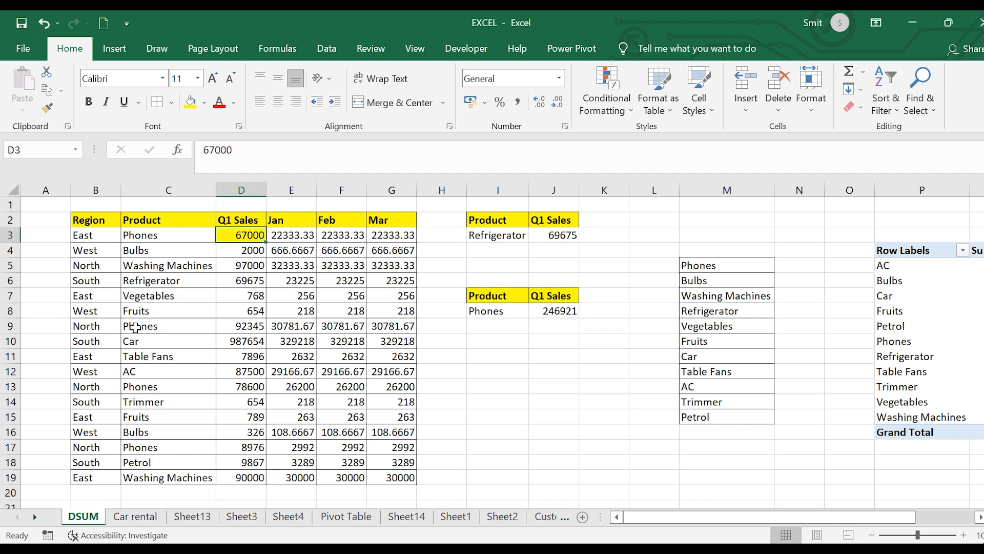
pyautogui.click(234, 325)
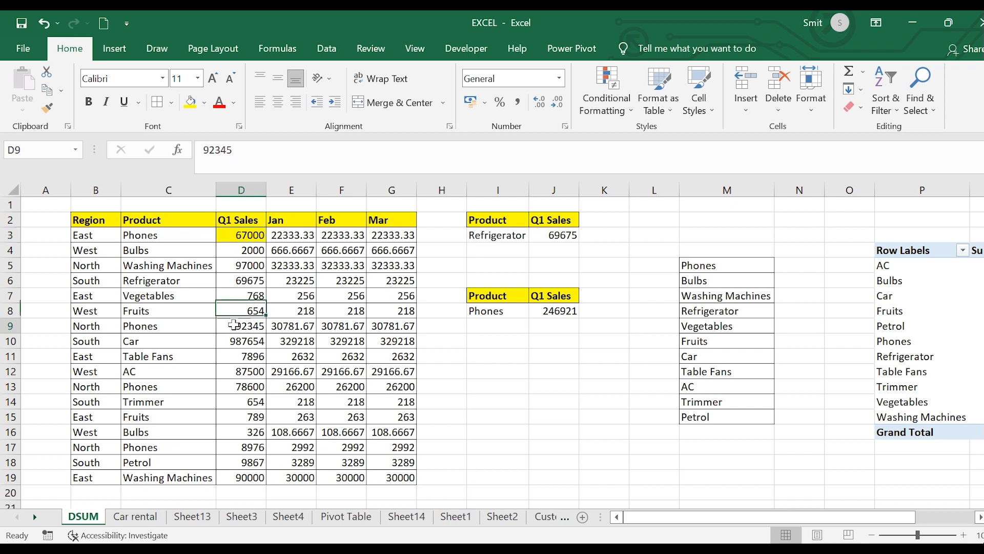
pyautogui.click(191, 102)
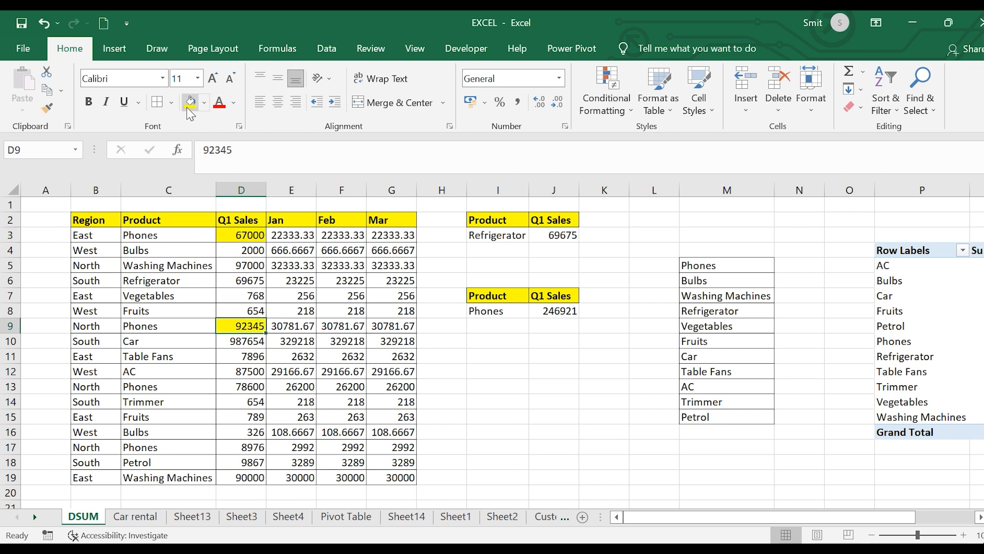
pyautogui.click(154, 388)
pyautogui.click(229, 387)
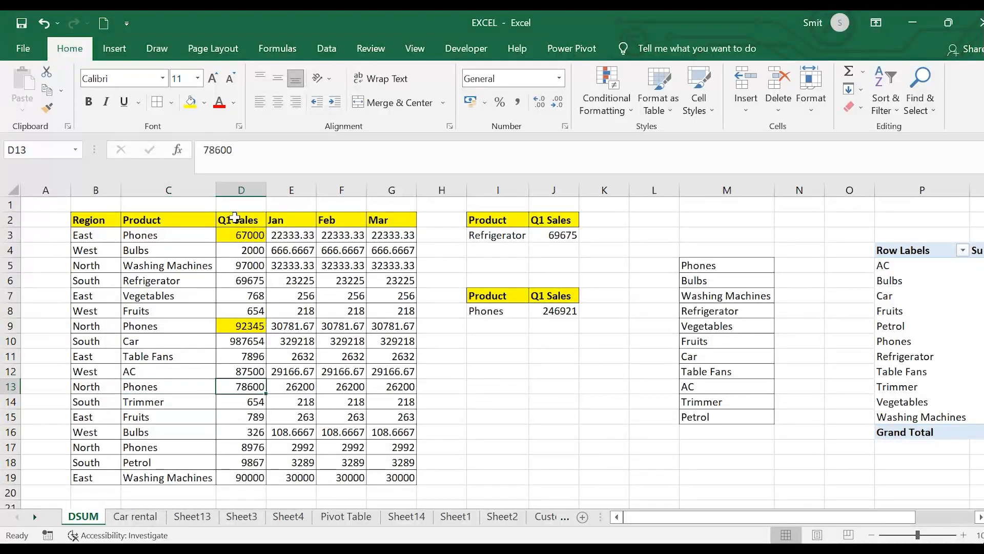
pyautogui.click(190, 104)
pyautogui.click(640, 397)
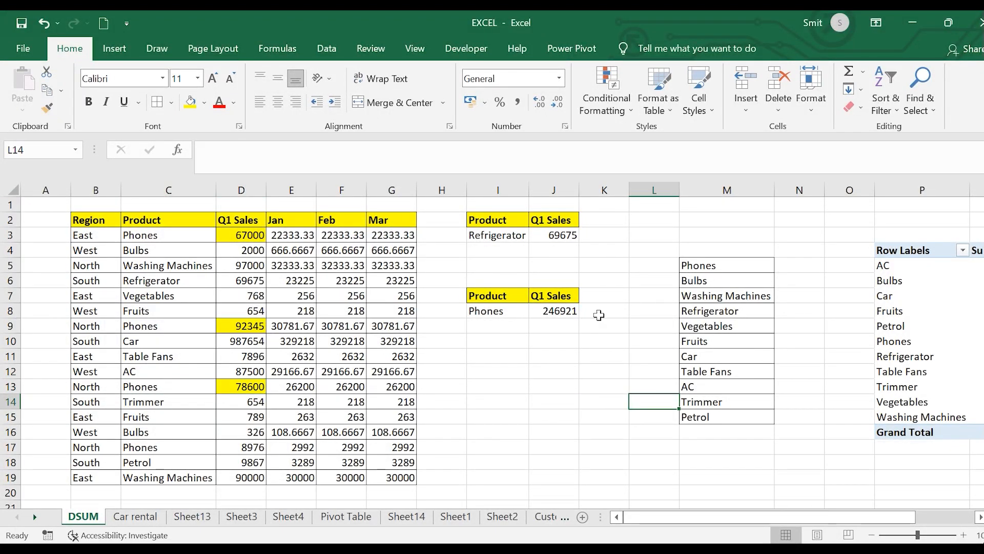
# Compare the DSUM total for Phones in J8 with the Phones row of the Q1 Sales PivotTable
pyautogui.hscroll(4, 980, 521)
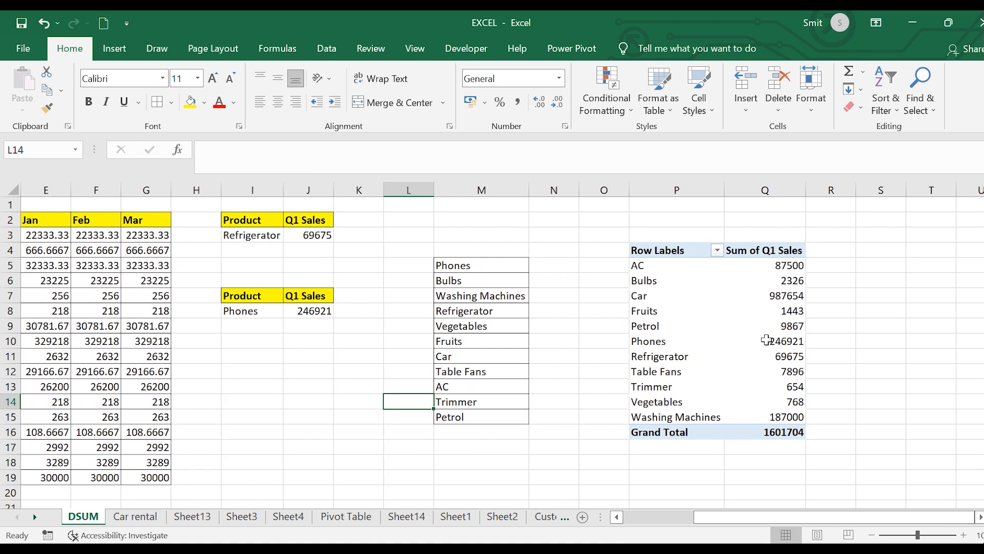
pyautogui.moveTo(774, 352)
pyautogui.hscroll(-4, 642, 459)
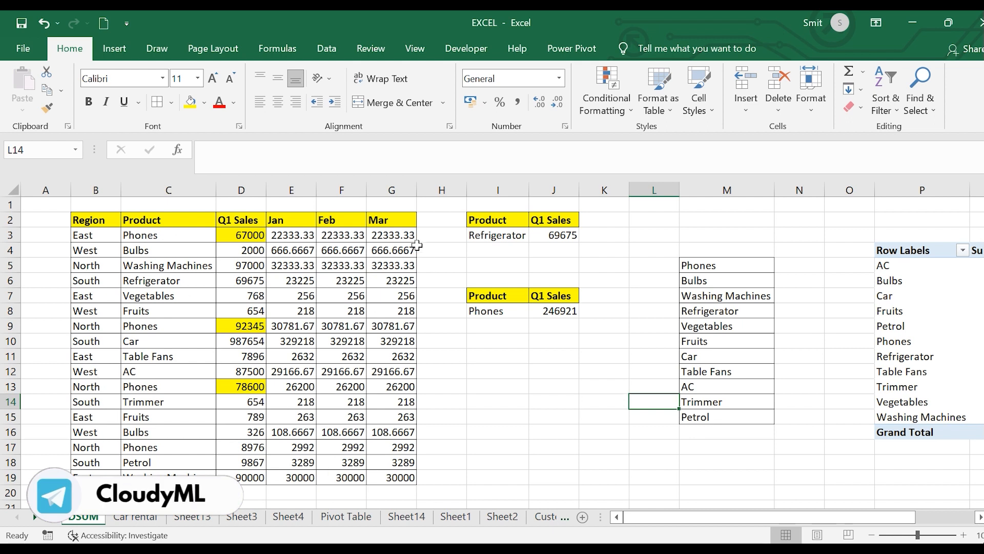
# Open the Car rental sheet and look over the Rental Car Status table from its first column
pyautogui.click(153, 518)
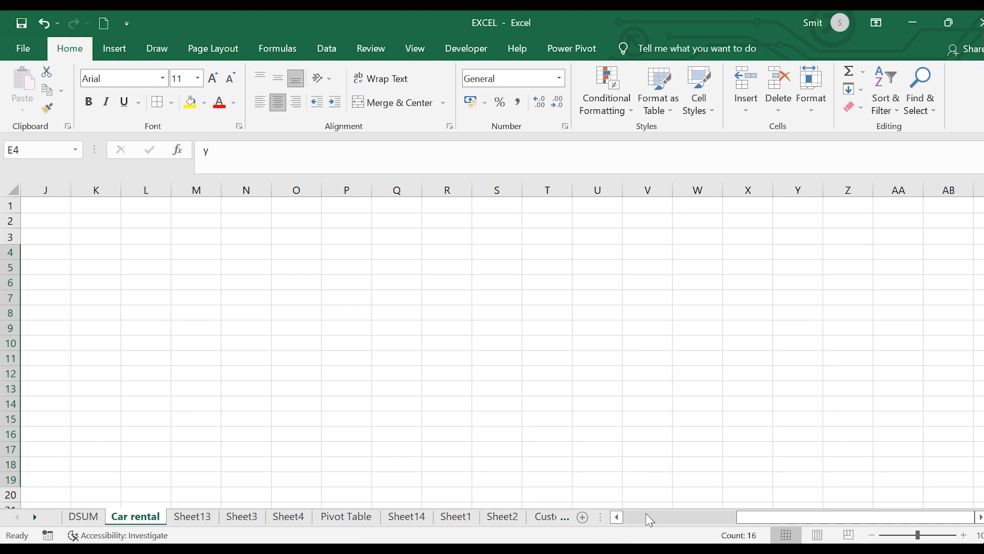
pyautogui.moveTo(644, 516); pyautogui.dragTo(625, 517)
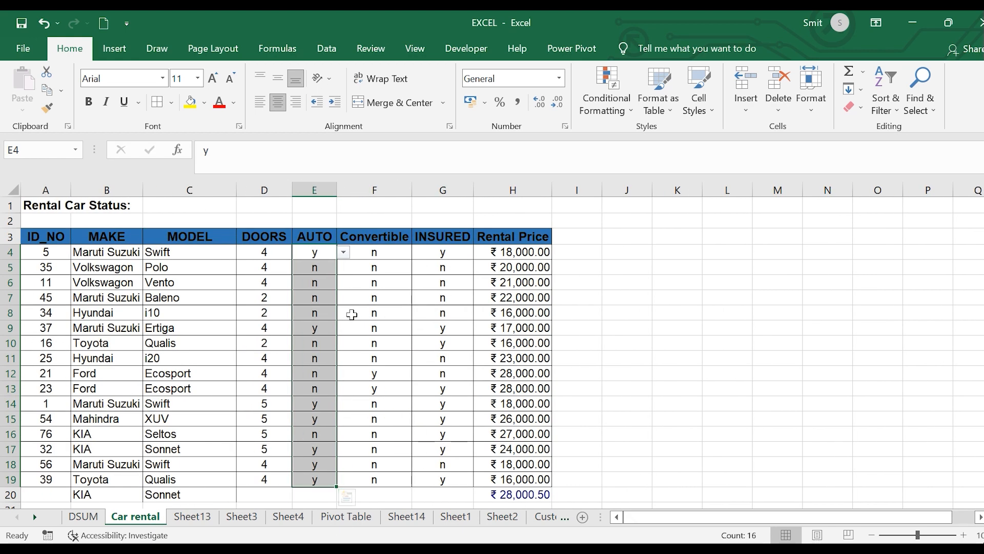
pyautogui.scroll(-3, 351, 314)
pyautogui.scroll(2, 352, 315)
pyautogui.scroll(1, 352, 314)
pyautogui.click(415, 376)
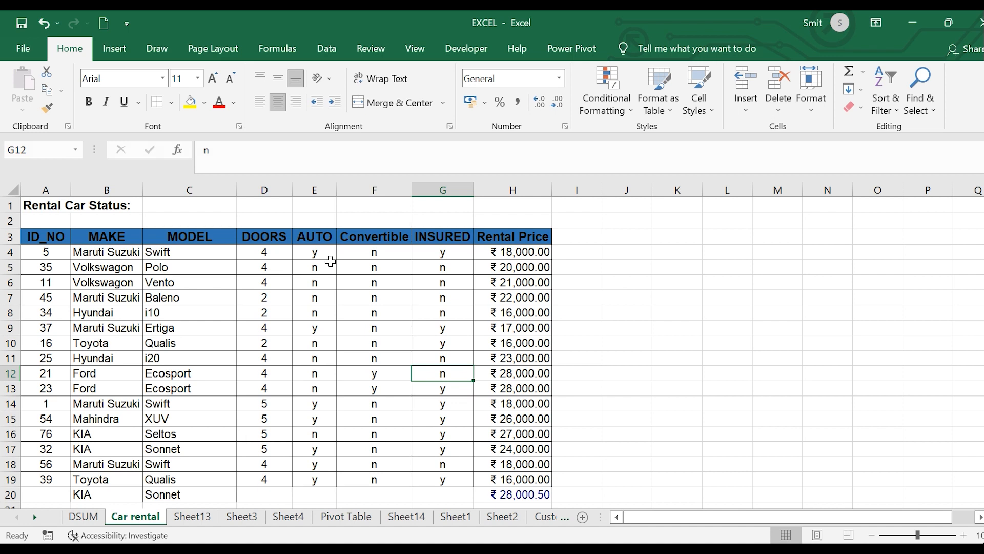
# Enter yes and no in K4:K5, with the matching abbreviations Y and n in L4:L5
pyautogui.click(676, 250)
pyautogui.write('yes')
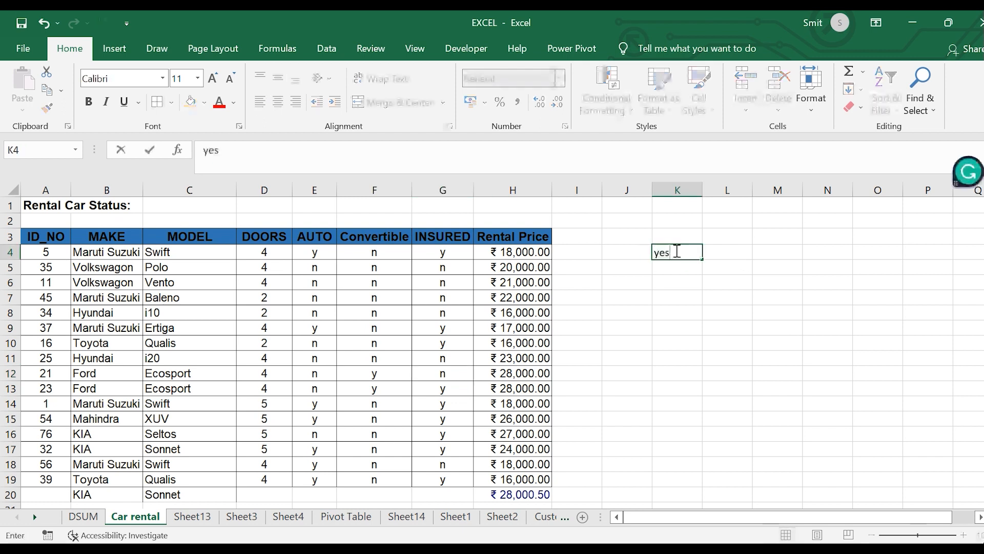
pyautogui.press('Return')
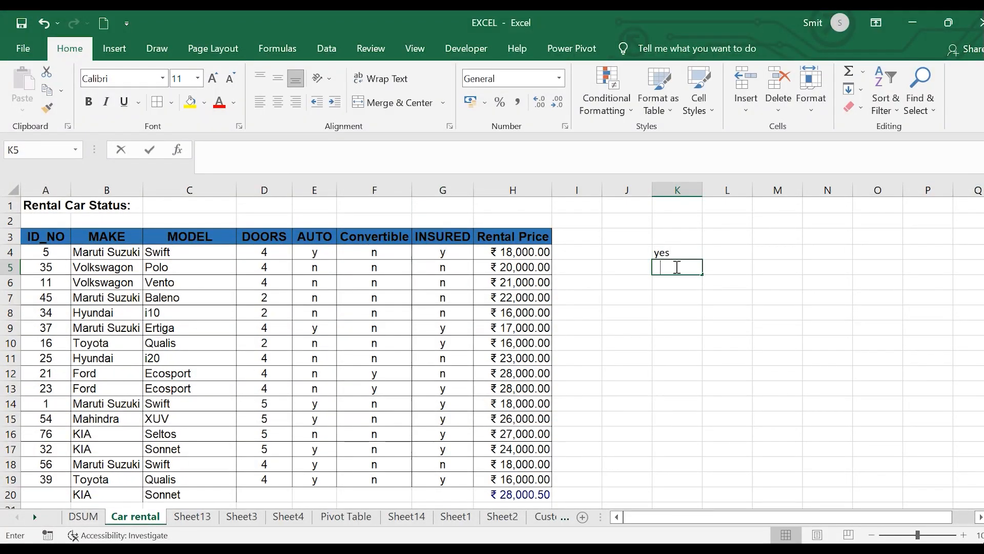
pyautogui.write('no')
pyautogui.click(722, 252)
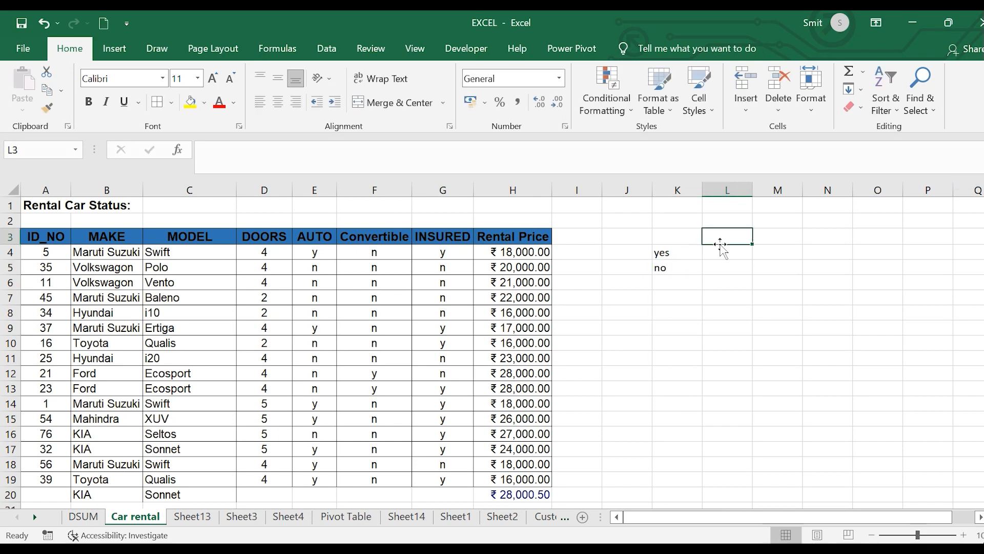
pyautogui.write('Y')
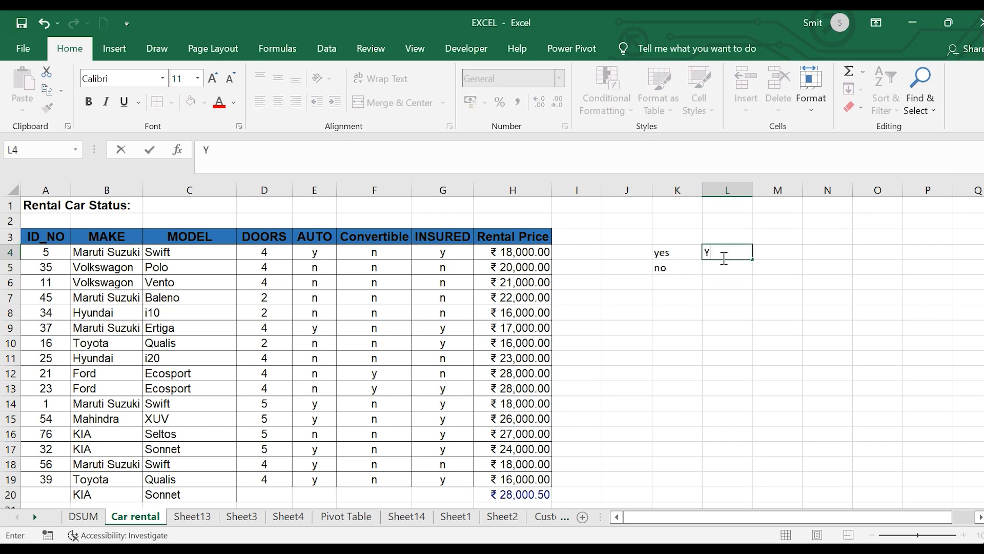
pyautogui.click(723, 267)
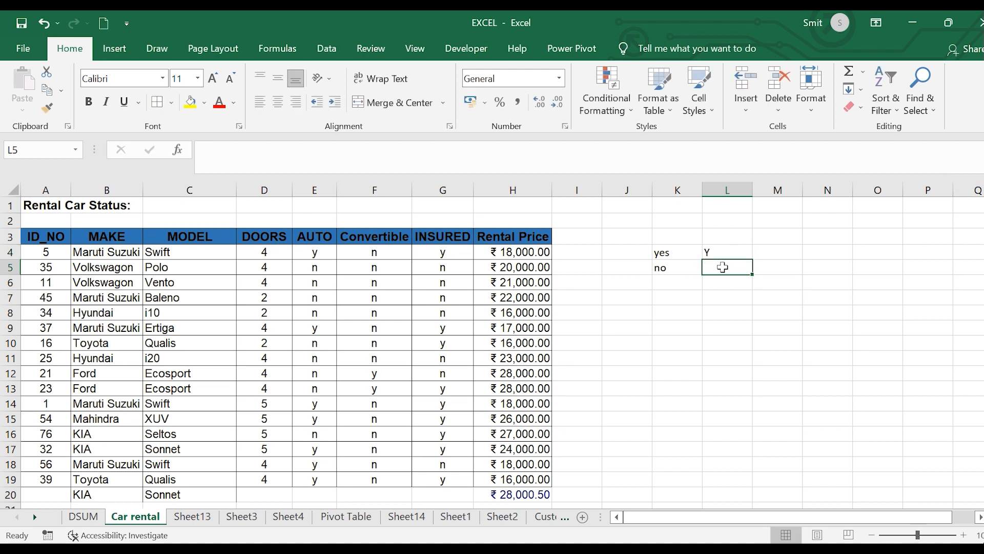
pyautogui.write('n')
pyautogui.click(724, 282)
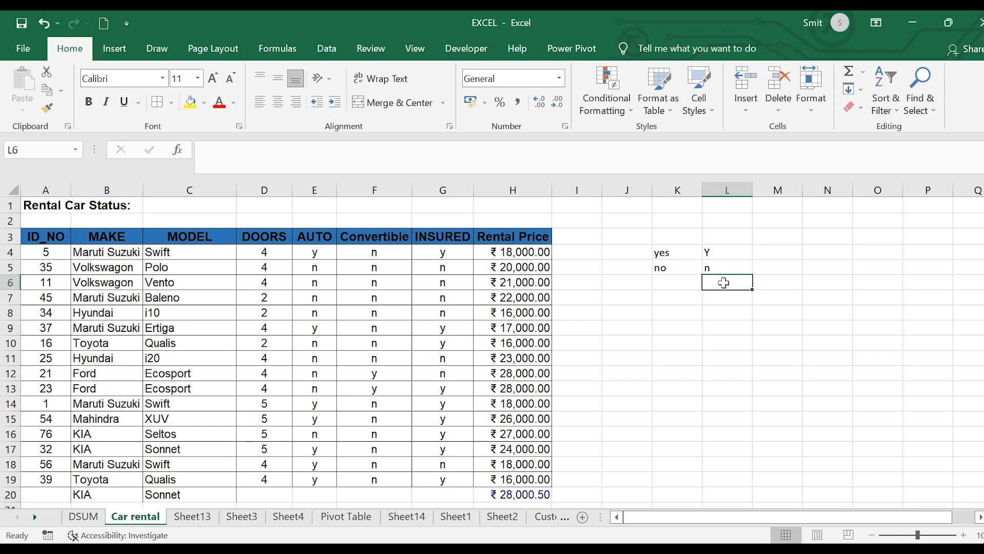
# Check cell E4 in the AUTO column for an in-cell dropdown and compare it with the Convertible column
pyautogui.click(324, 238)
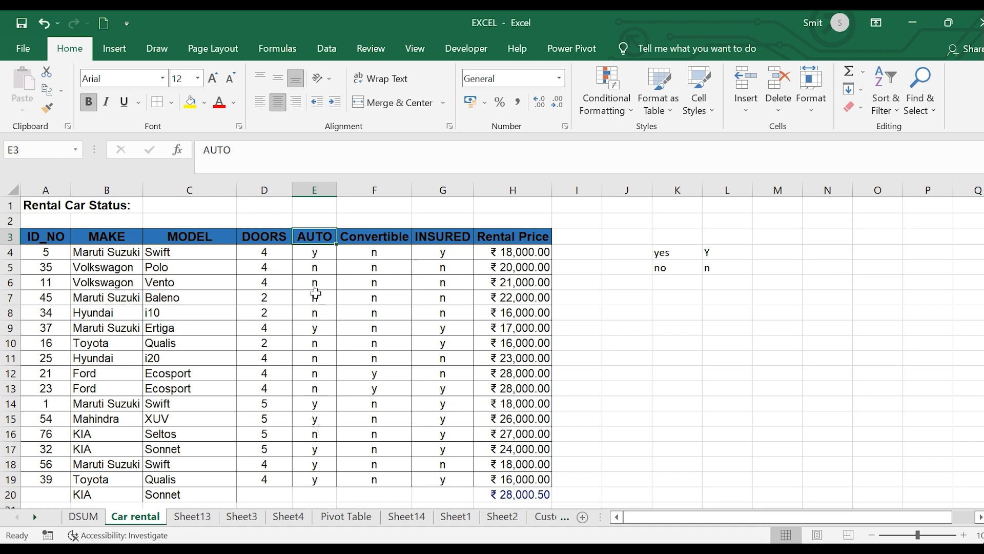
pyautogui.click(324, 251)
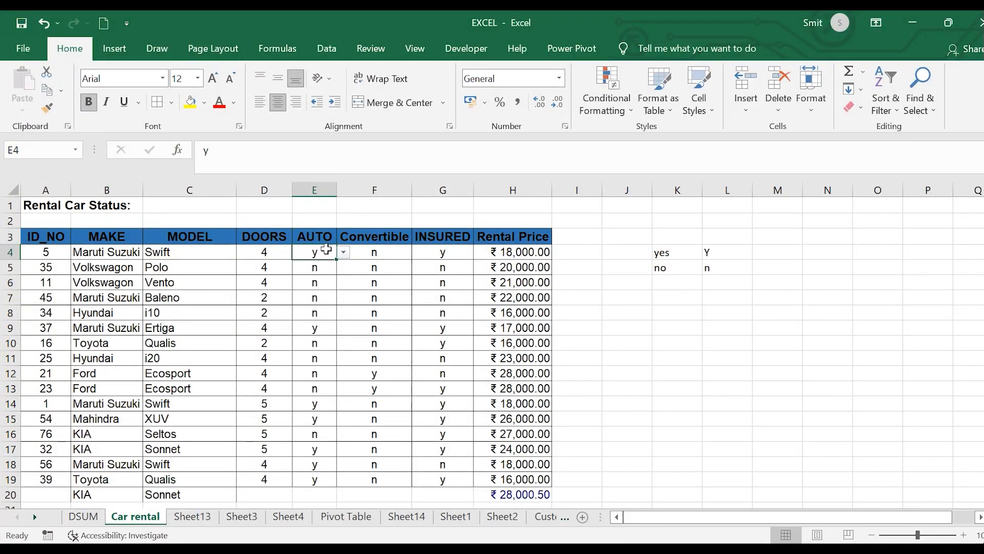
pyautogui.click(370, 234)
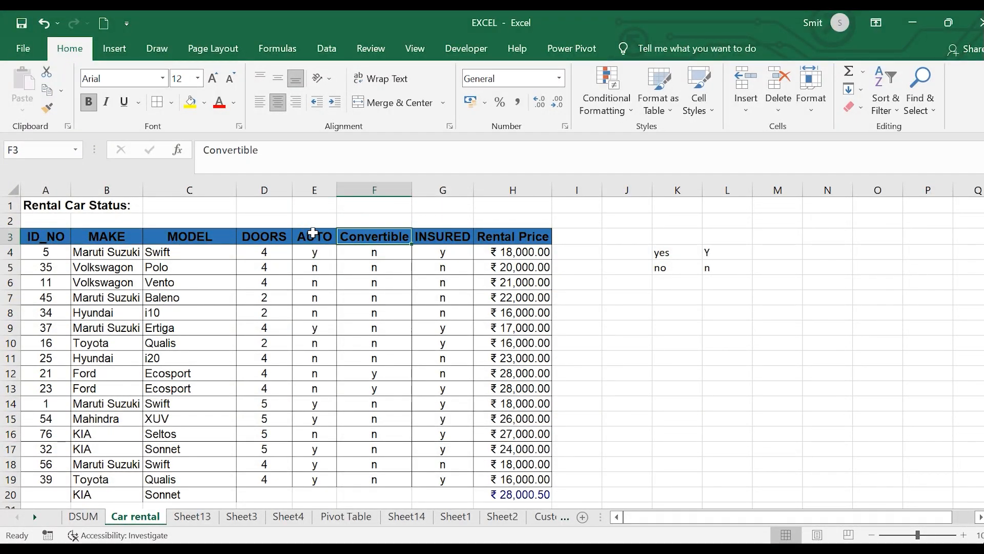
pyautogui.click(314, 250)
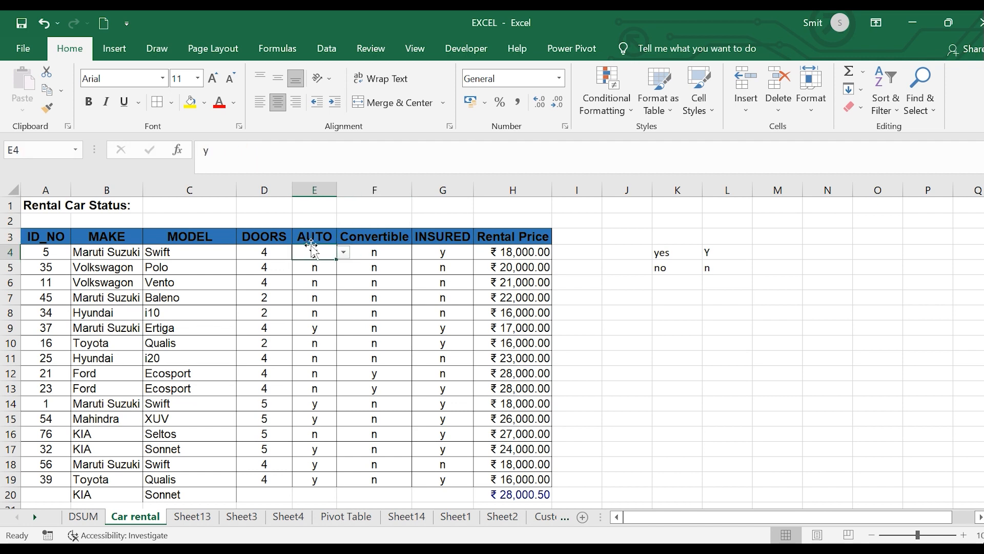
pyautogui.click(375, 234)
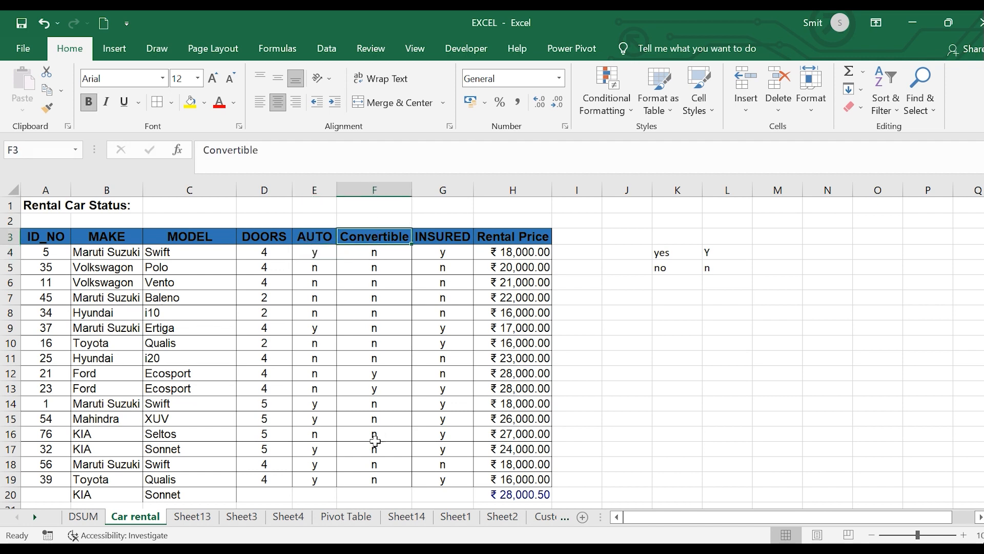
# Apply List data validation with the source Y,N to the Convertible cells F4:F19
pyautogui.moveTo(356, 253); pyautogui.dragTo(372, 480)
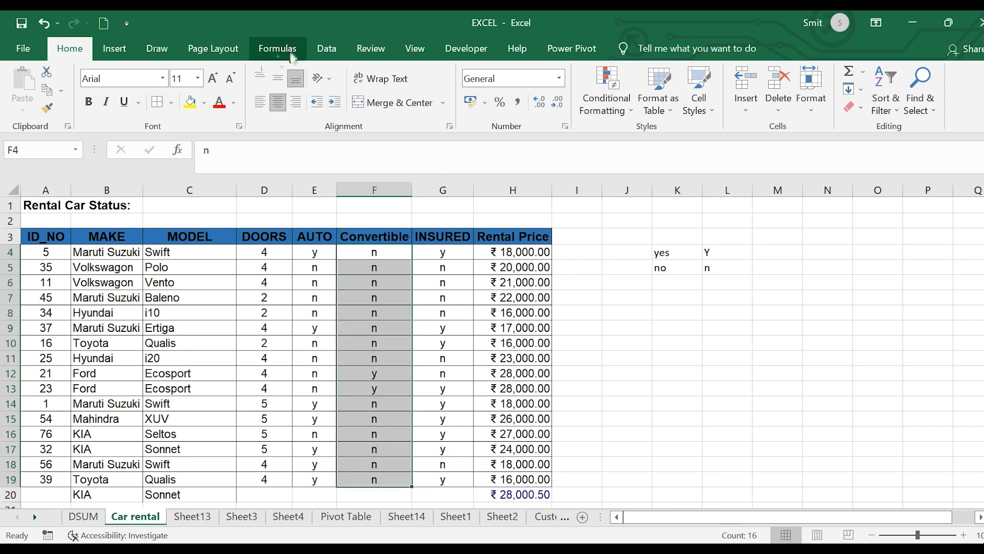
pyautogui.click(323, 49)
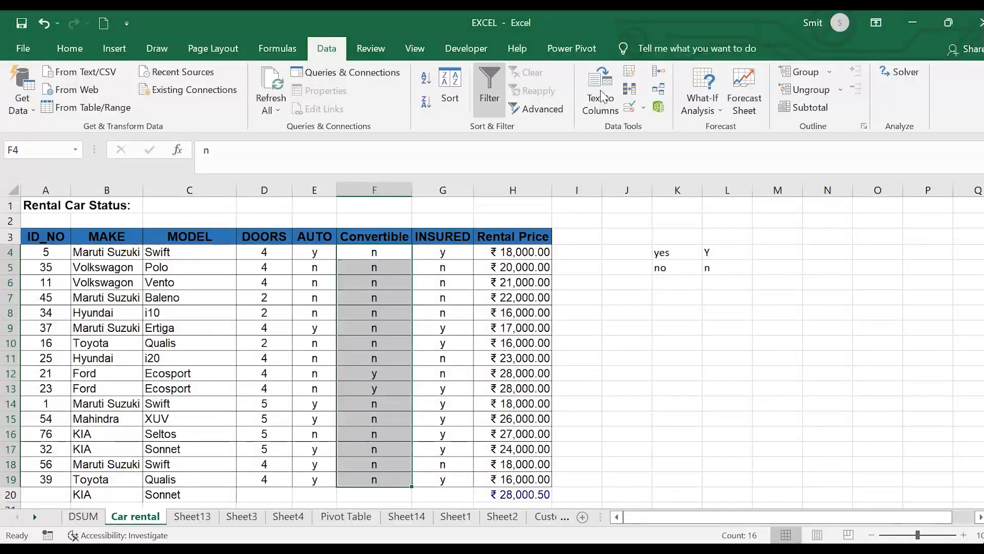
pyautogui.click(634, 110)
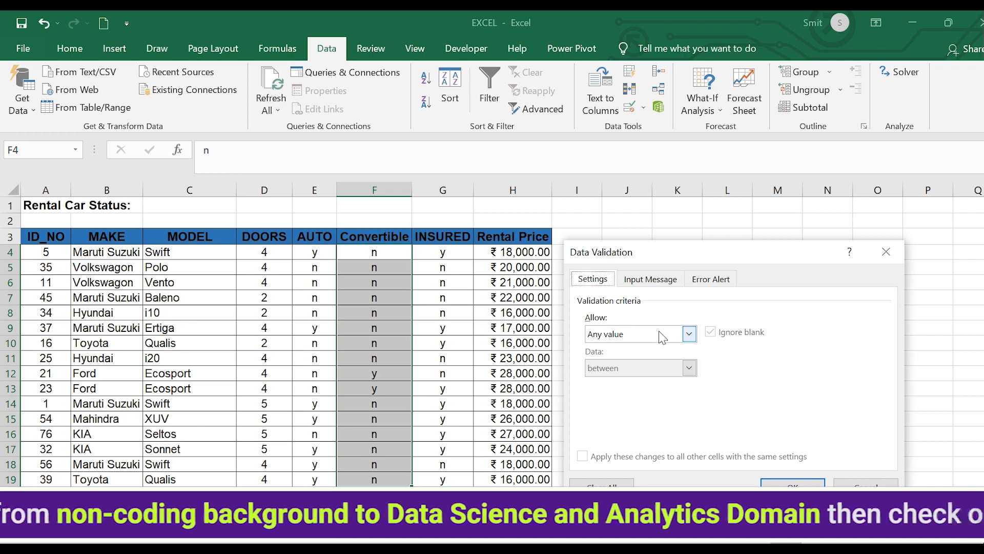
pyautogui.click(690, 334)
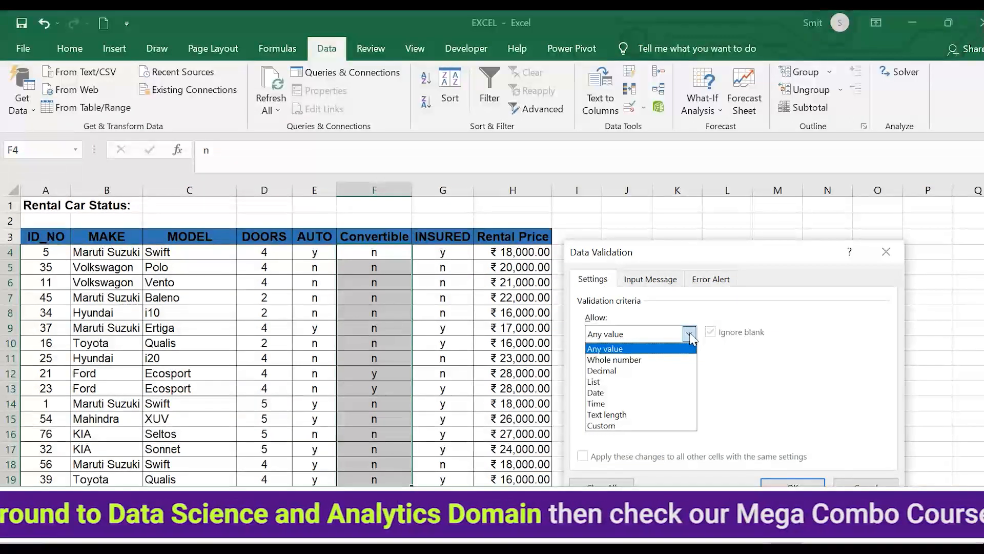
pyautogui.click(626, 382)
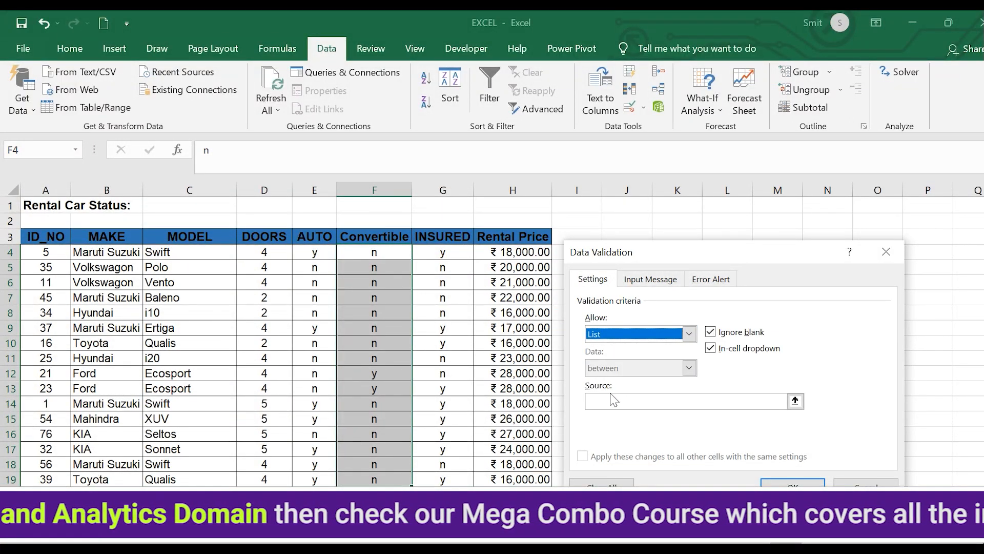
pyautogui.click(609, 401)
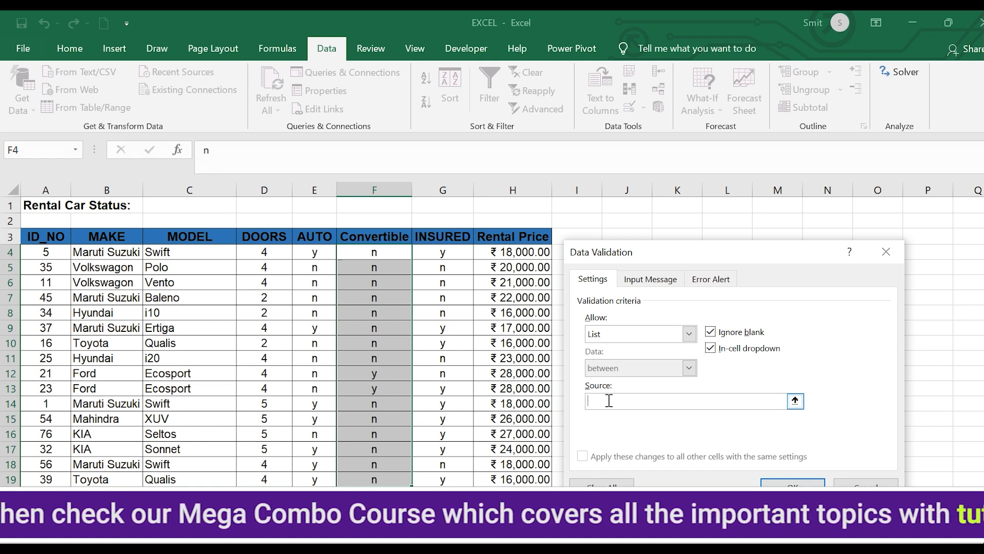
pyautogui.write('Y')
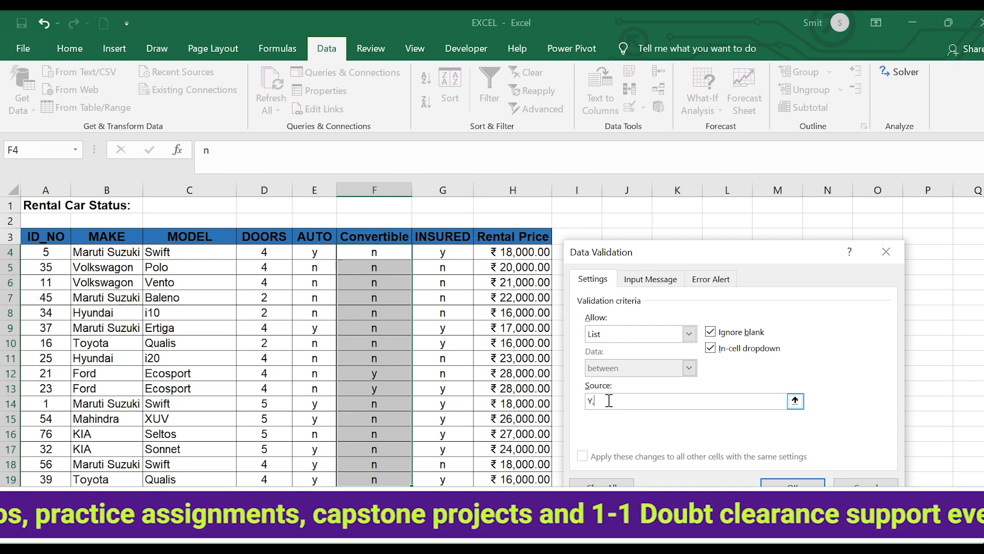
pyautogui.write(',')
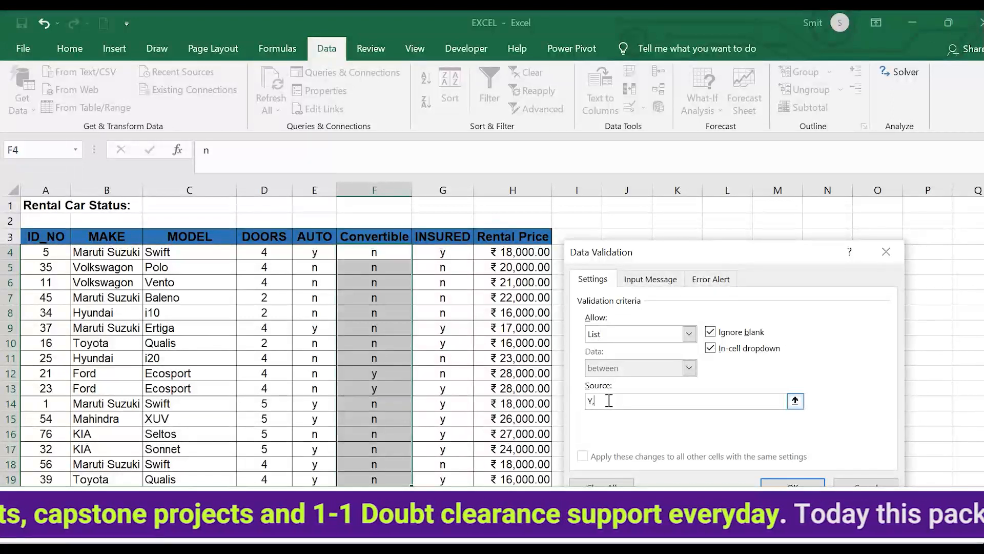
pyautogui.write('N')
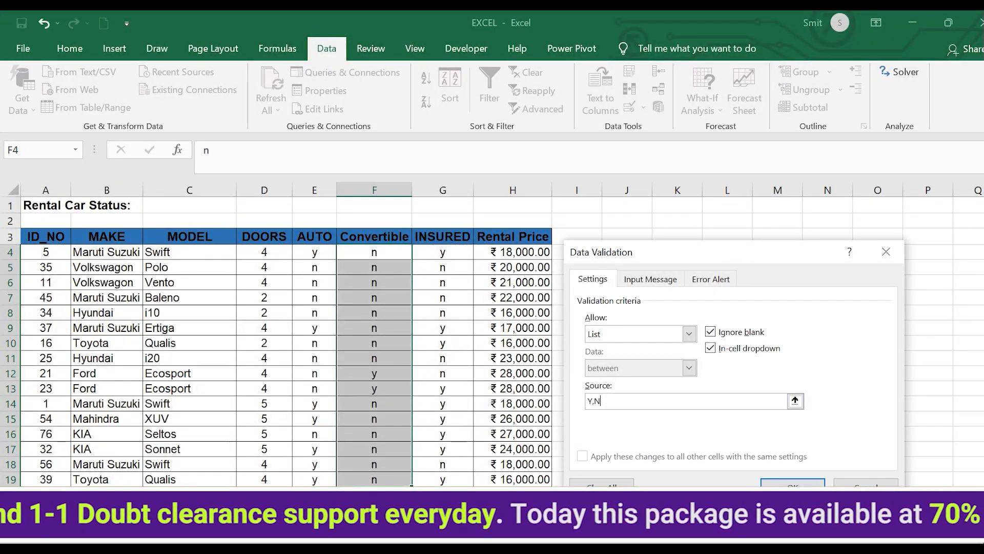
pyautogui.press('Return')
pyautogui.click(568, 398)
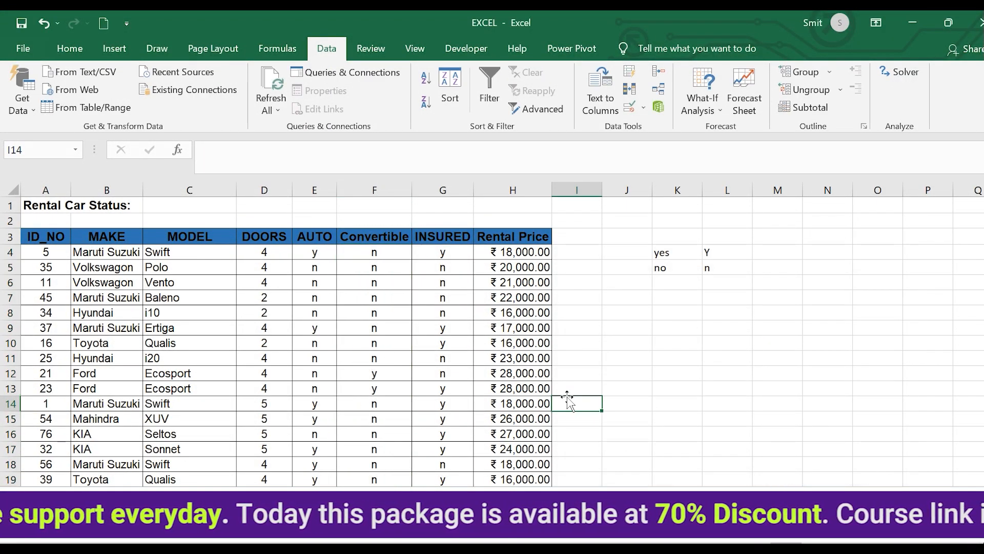
# Clear the Convertible value in F4 and view the allowed choices in its dropdown
pyautogui.click(378, 253)
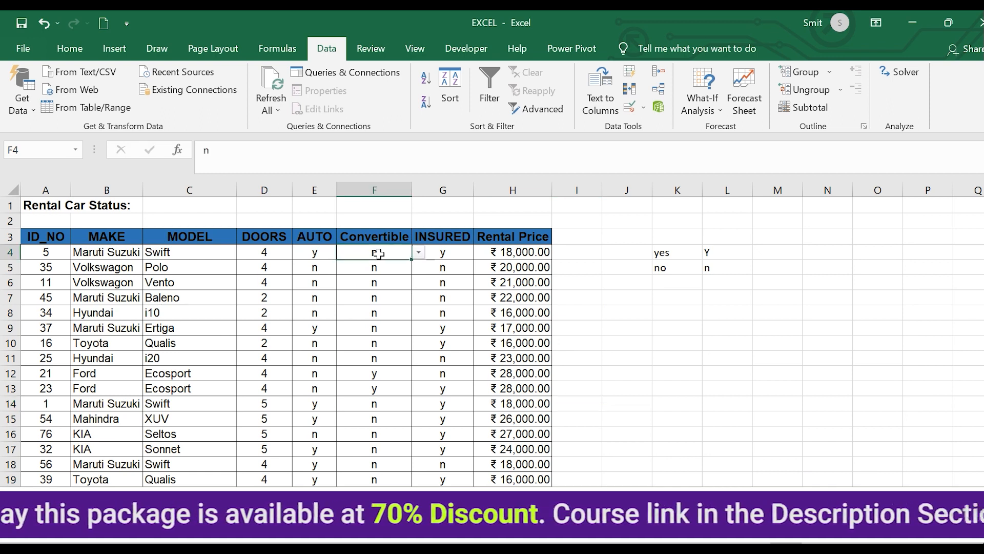
pyautogui.press('BackSpace')
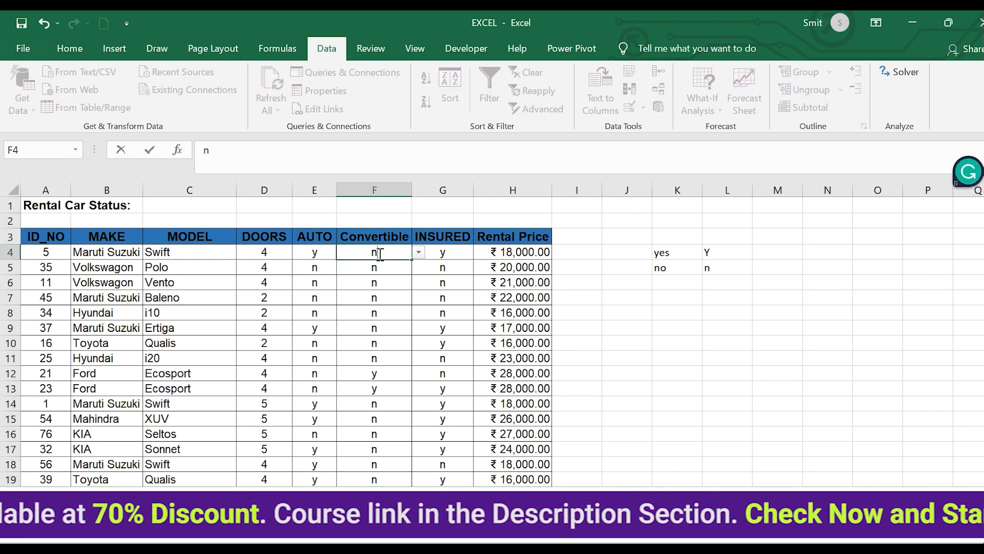
pyautogui.click(512, 298)
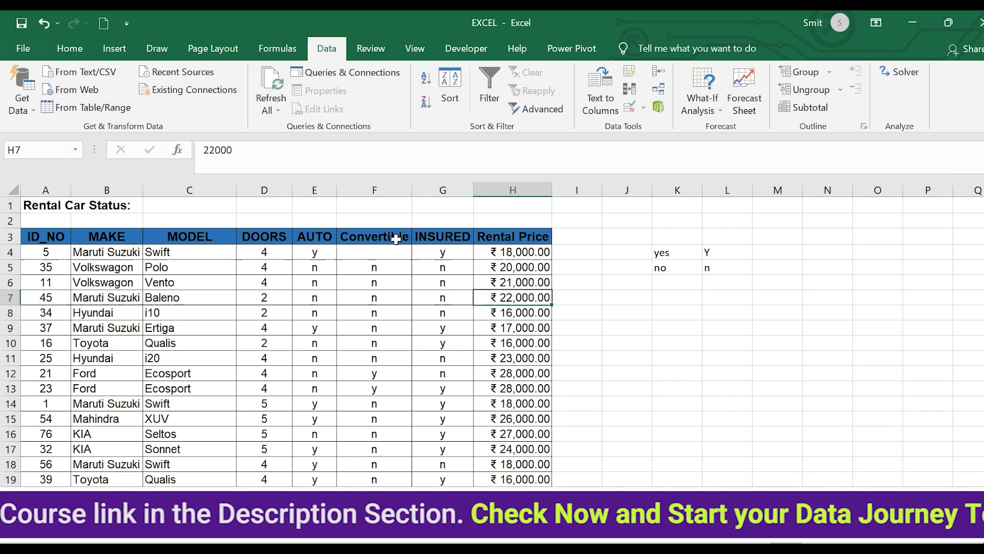
pyautogui.click(376, 251)
pyautogui.click(419, 252)
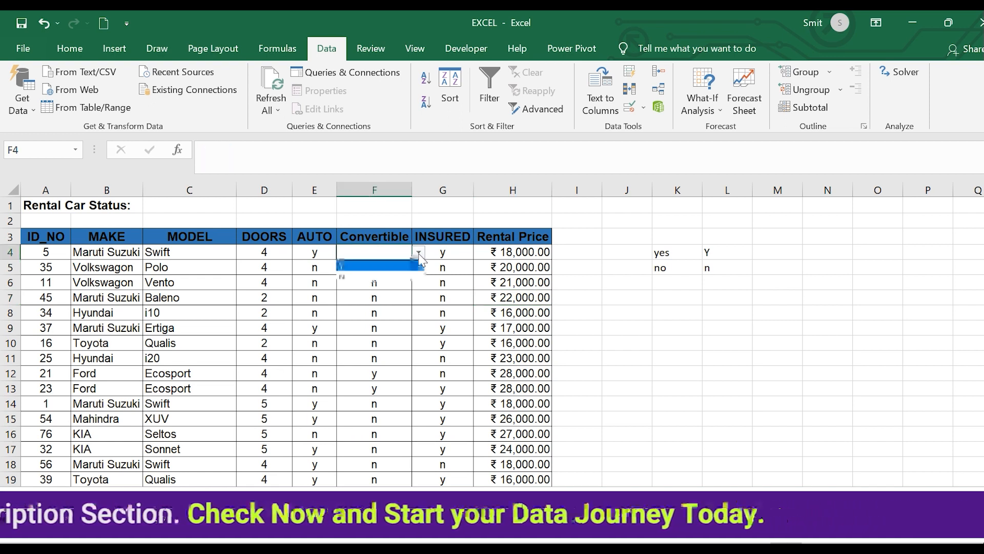
# Test the validation in F4 with a lowercase n, dismiss the alert, and enter an uppercase N instead
pyautogui.click(379, 248)
pyautogui.write('n')
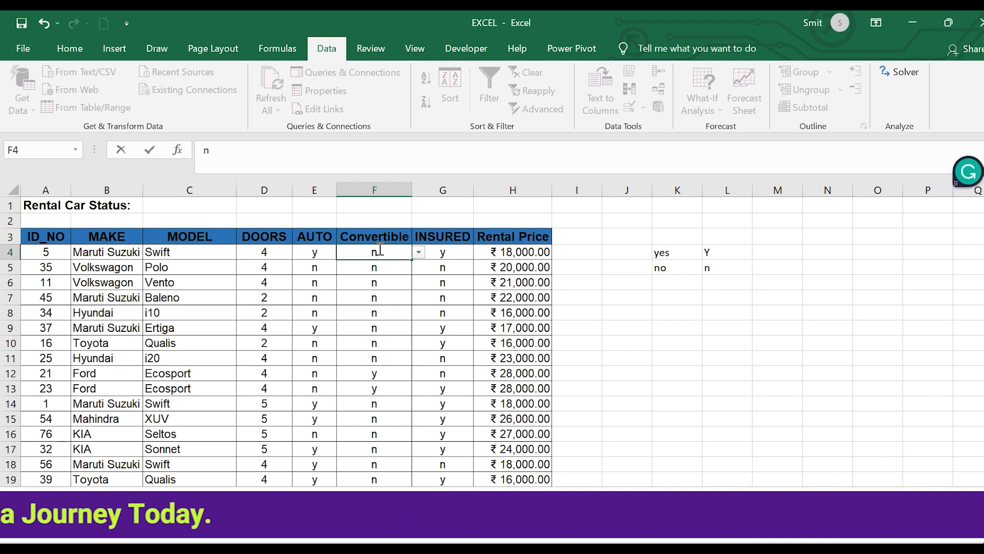
pyautogui.press('Return')
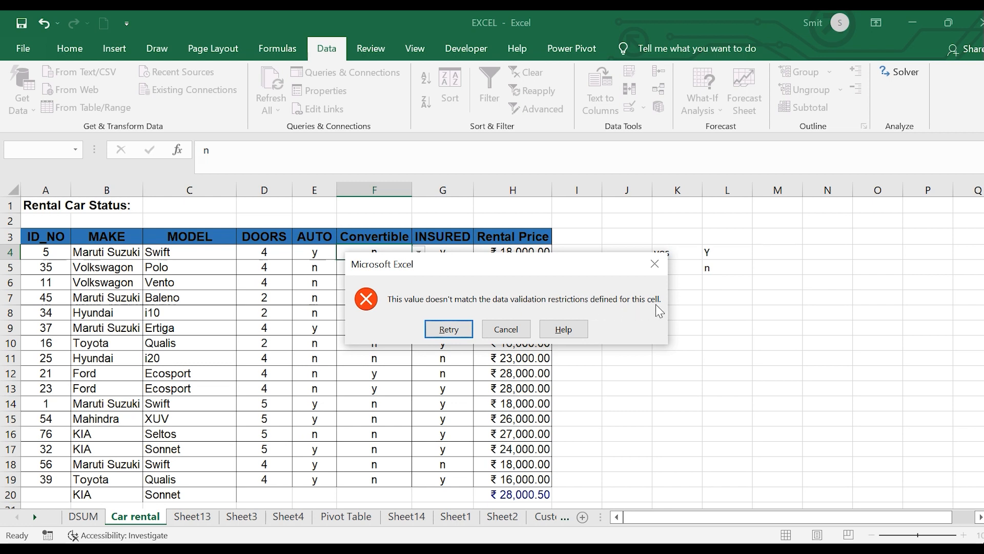
pyautogui.click(655, 264)
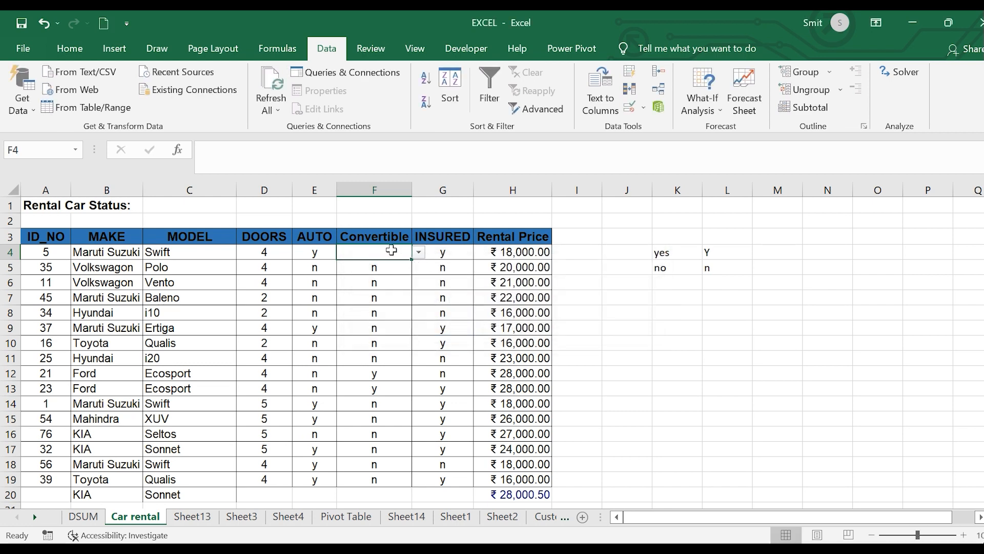
pyautogui.write('N')
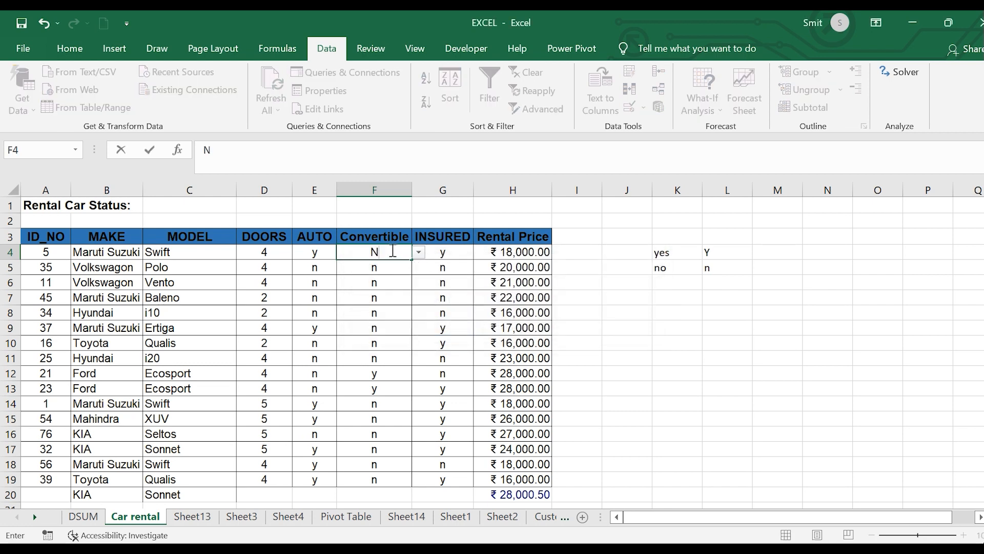
pyautogui.press('Return')
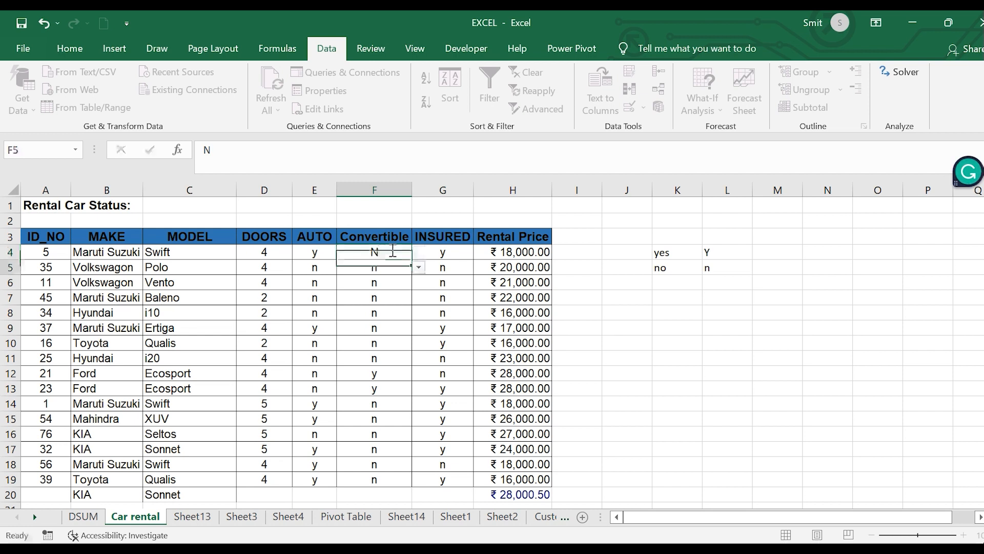
# Clear the Convertible value of the Volkswagon Polo in F5 and reselect the cell
pyautogui.press('BackSpace')
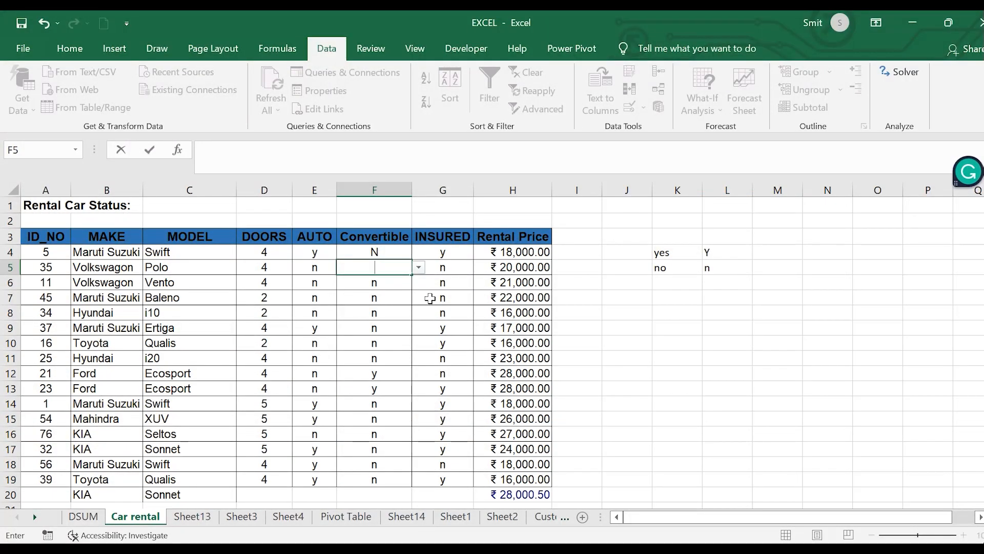
pyautogui.click(531, 316)
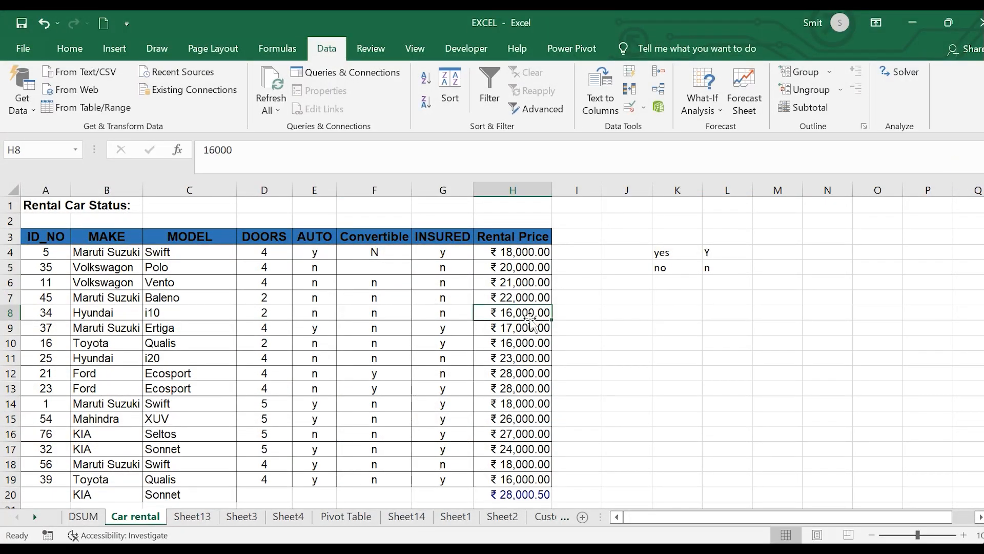
pyautogui.click(371, 267)
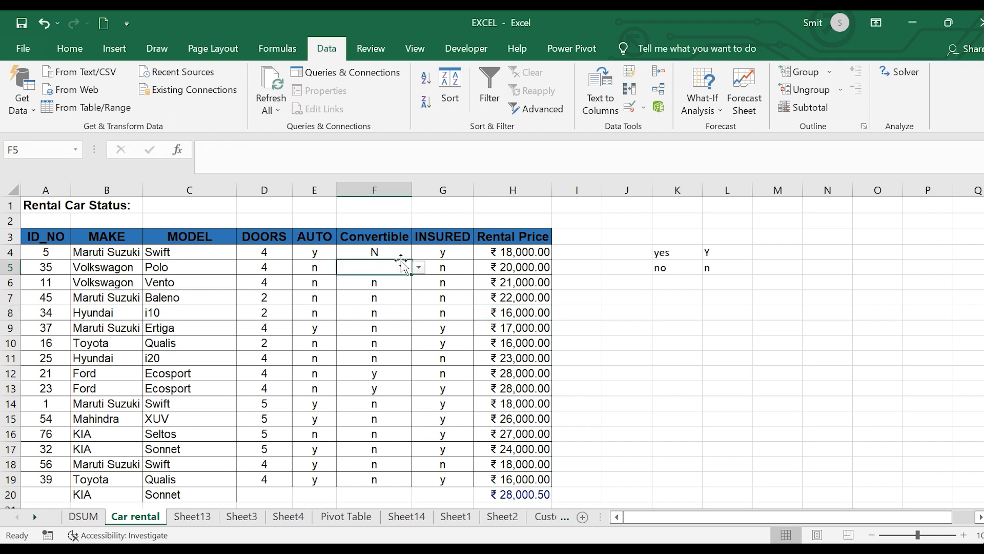
# Open the data validation settings for the AUTO cells E4:E19
pyautogui.click(321, 249)
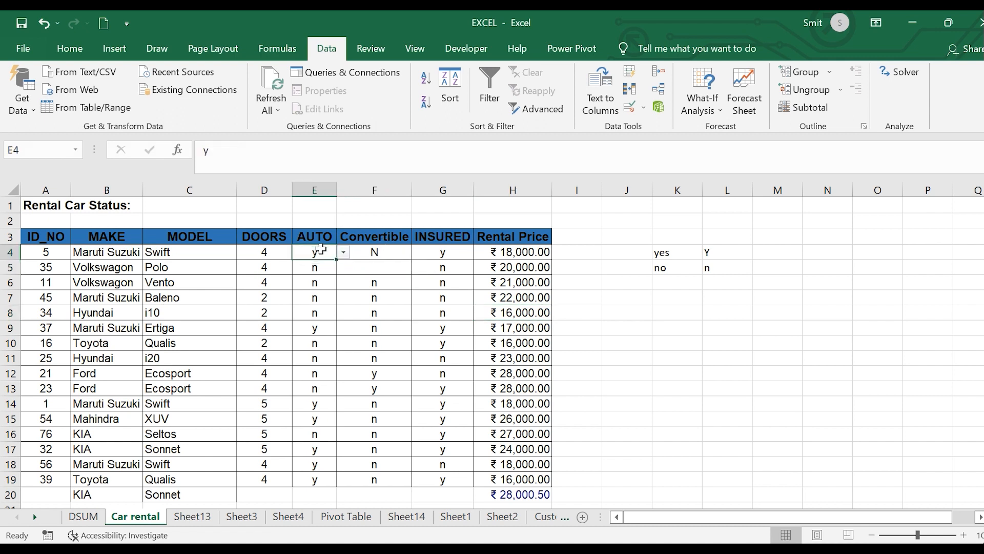
pyautogui.moveTo(320, 250); pyautogui.dragTo(331, 480)
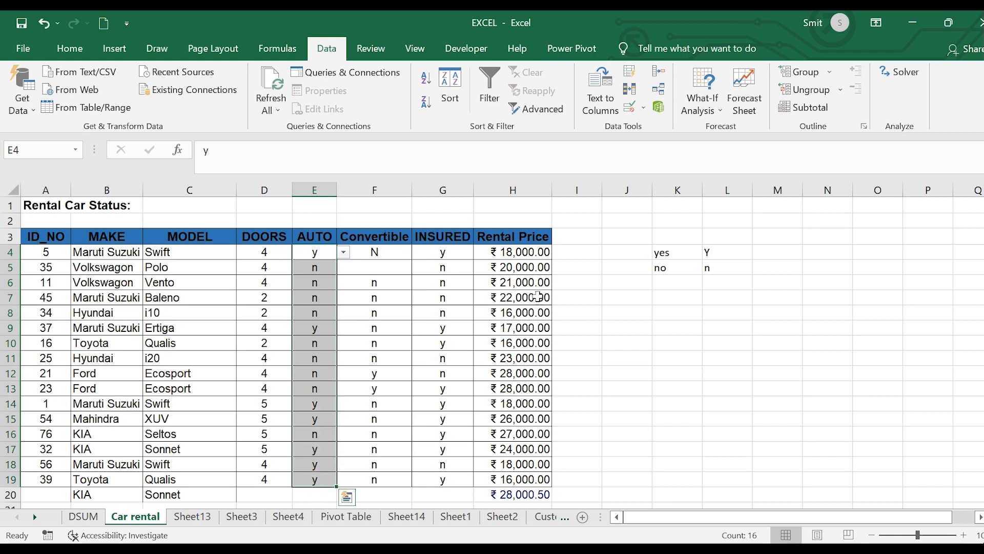
pyautogui.click(636, 108)
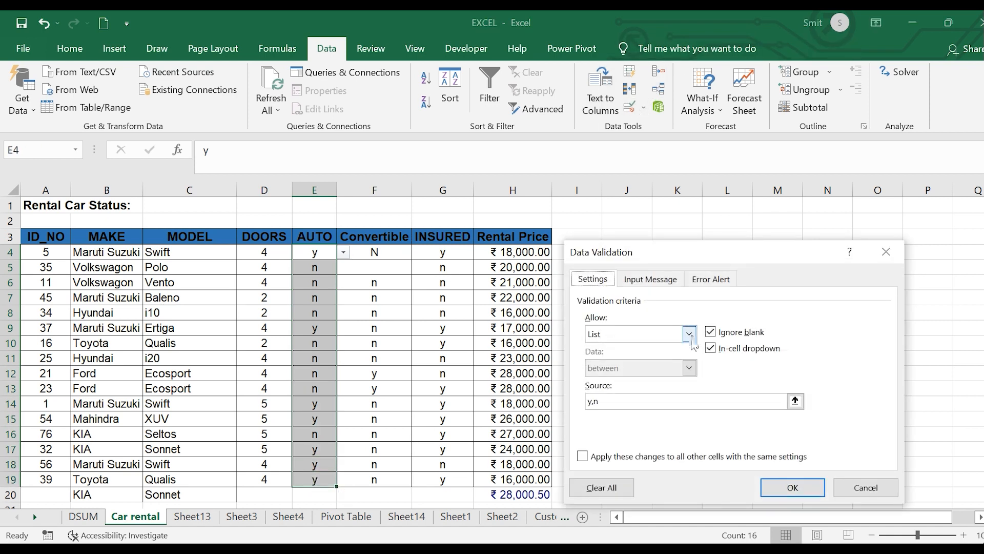
# Try to apply the AUTO cells' List validation with its y,n source emptied, and dismiss the alert
pyautogui.click(615, 398)
pyautogui.press('BackSpace')
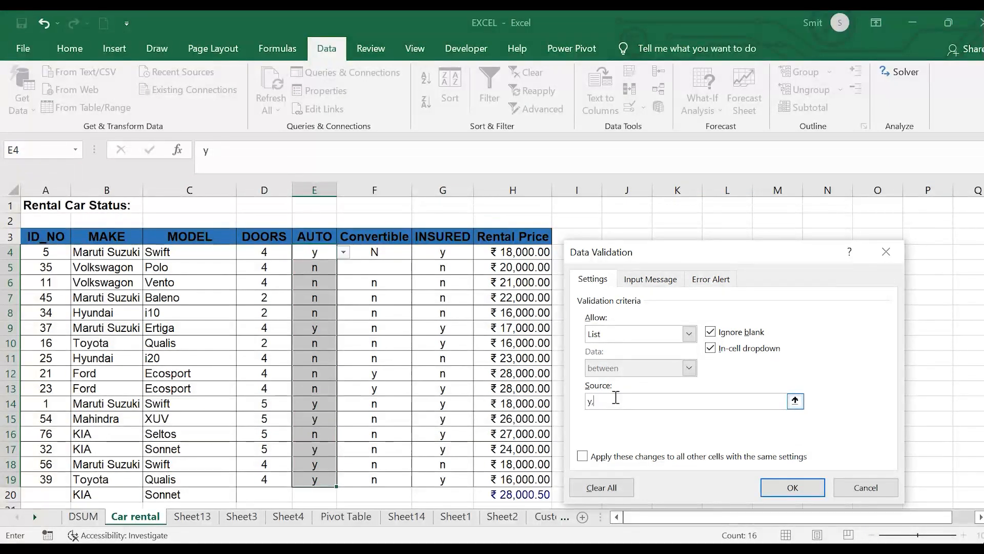
pyautogui.press('BackSpace')
pyautogui.press('BackSpace')
pyautogui.click(791, 486)
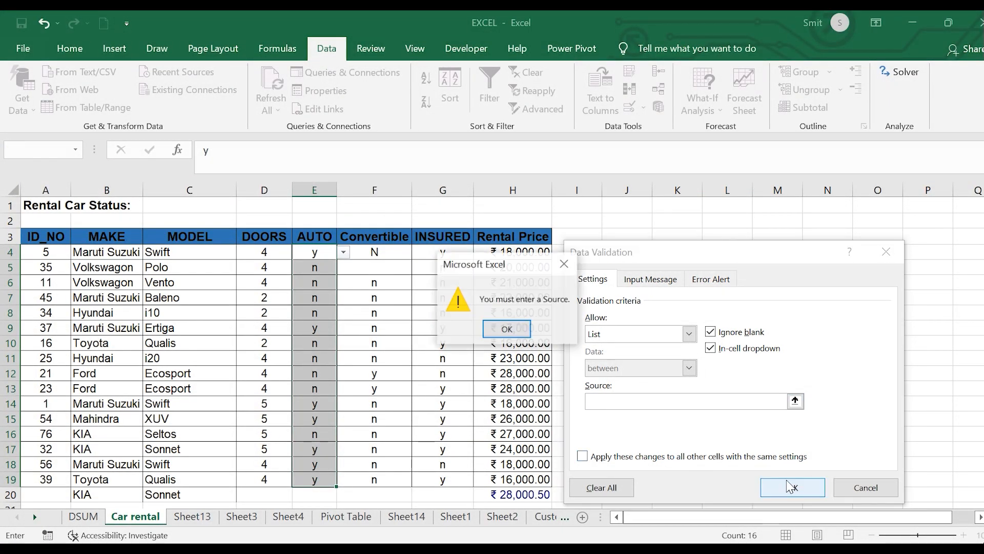
pyautogui.click(507, 331)
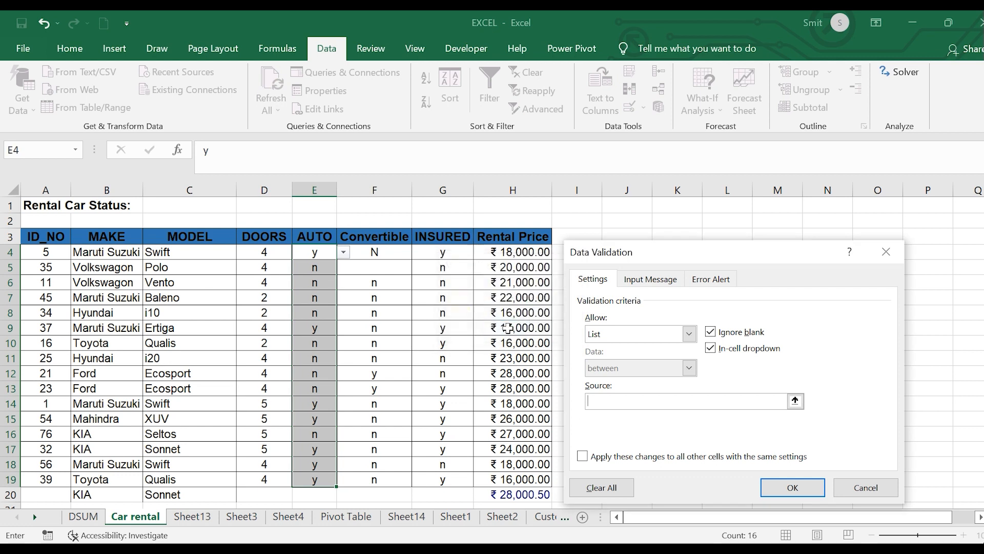
# Set the AUTO cells' validation to allow any value and check E4 for an in-cell dropdown
pyautogui.click(689, 335)
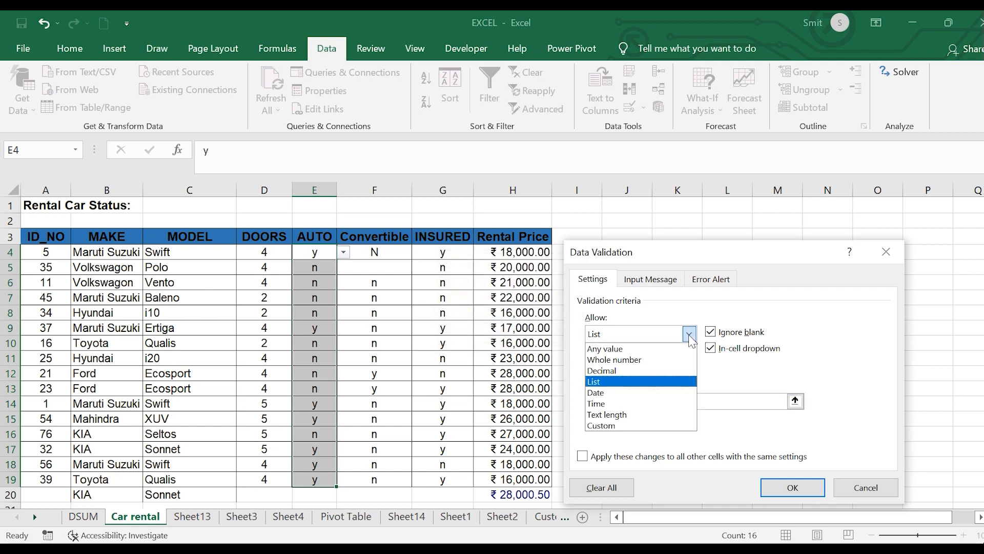
pyautogui.click(656, 349)
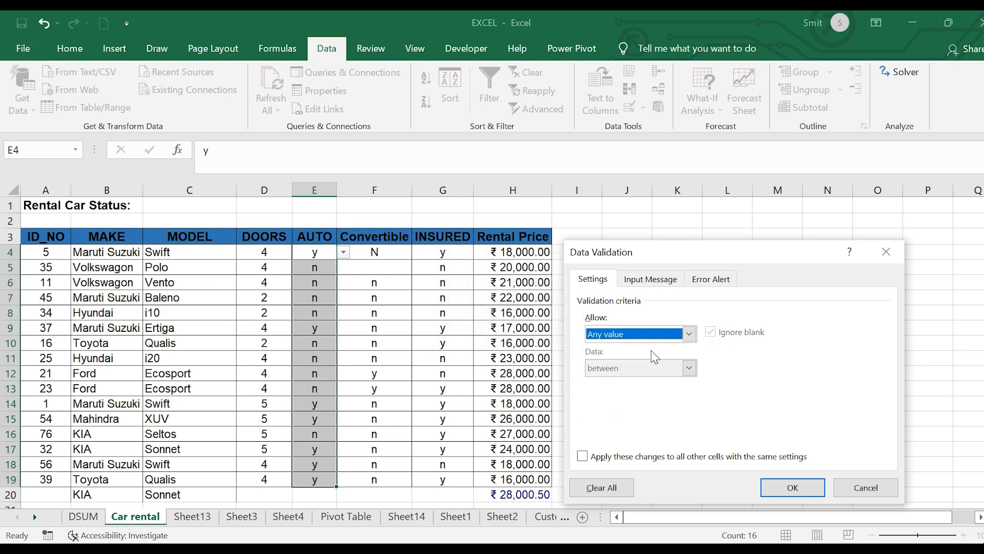
pyautogui.click(798, 491)
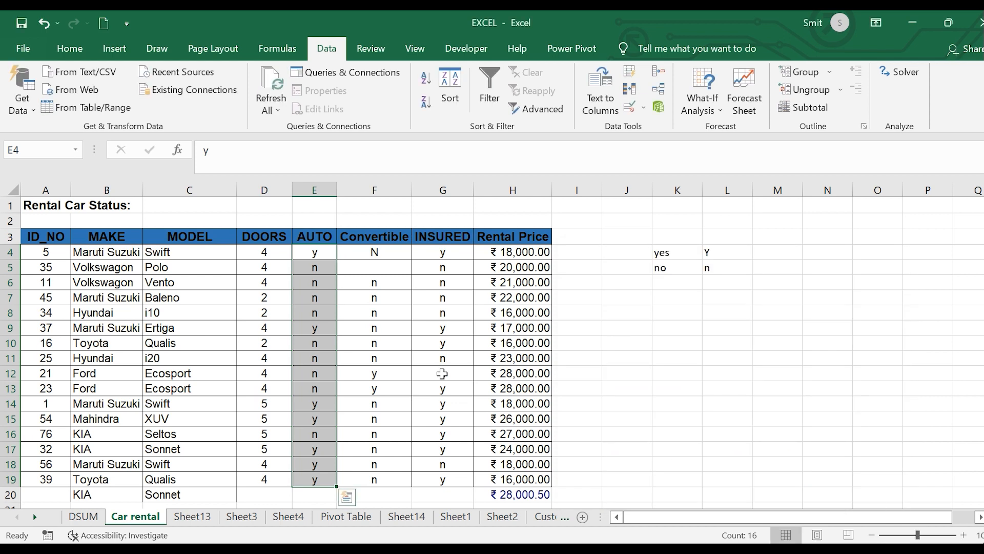
pyautogui.click(309, 249)
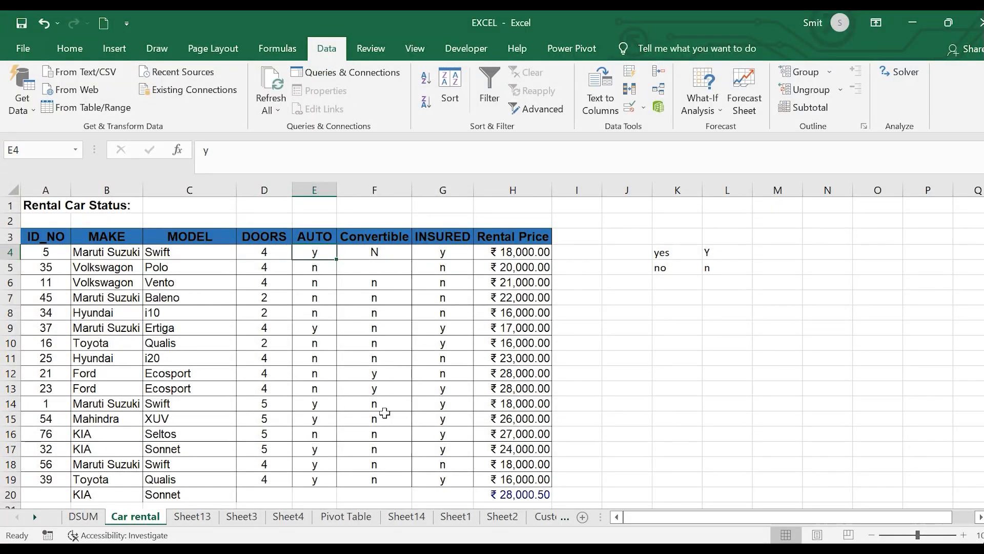
# Go to the DSUM sheet and examine the function arguments of the Q1 Sales formula in J3
pyautogui.click(80, 518)
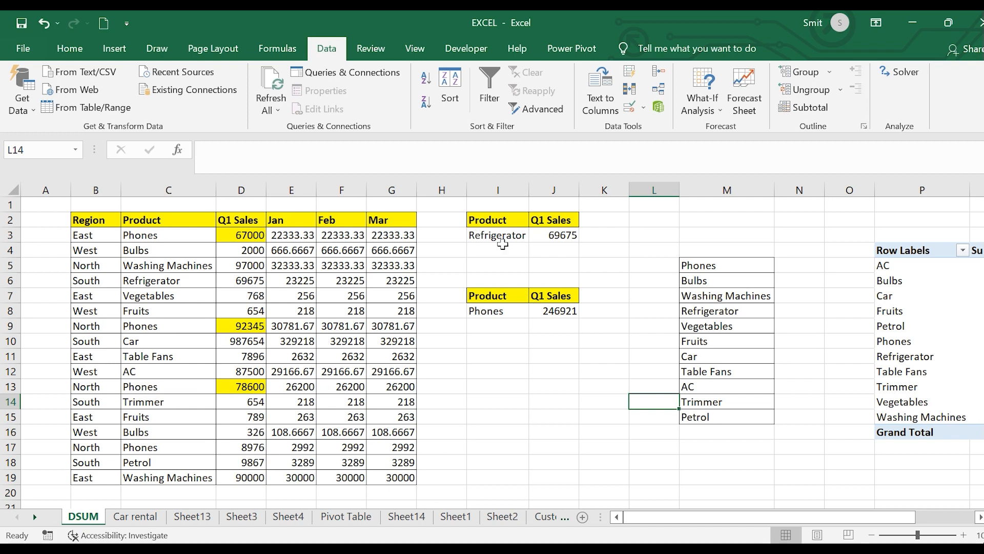
pyautogui.click(484, 231)
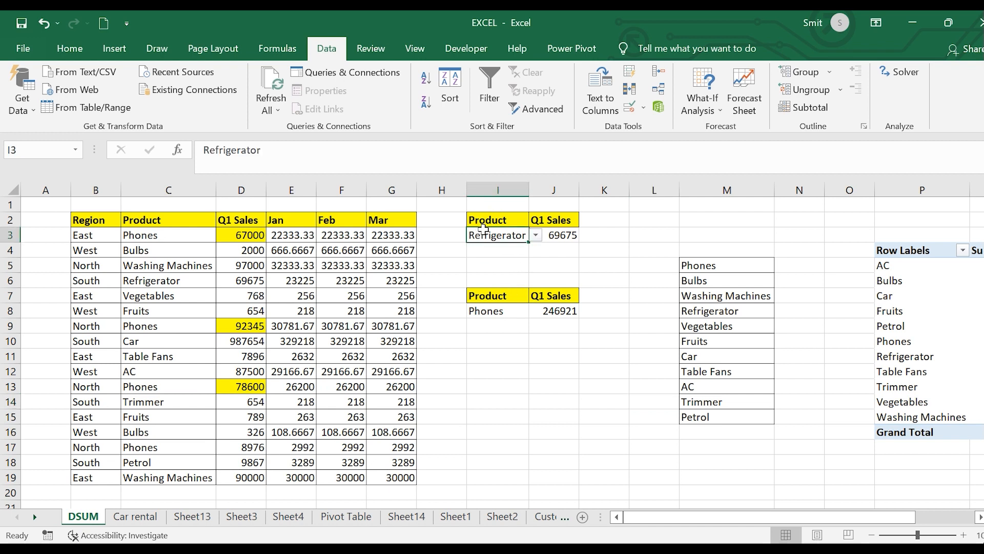
pyautogui.click(177, 151)
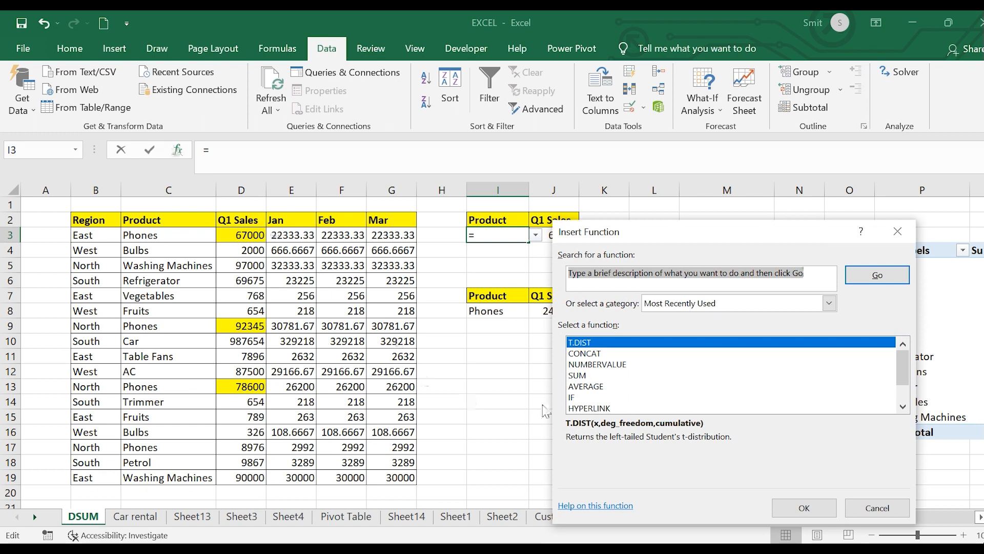
pyautogui.click(897, 231)
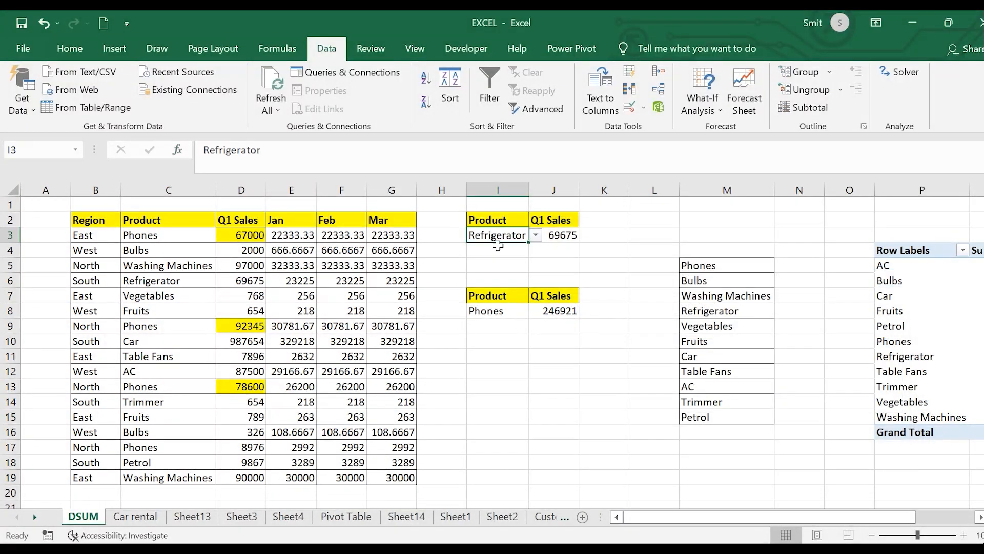
pyautogui.click(573, 235)
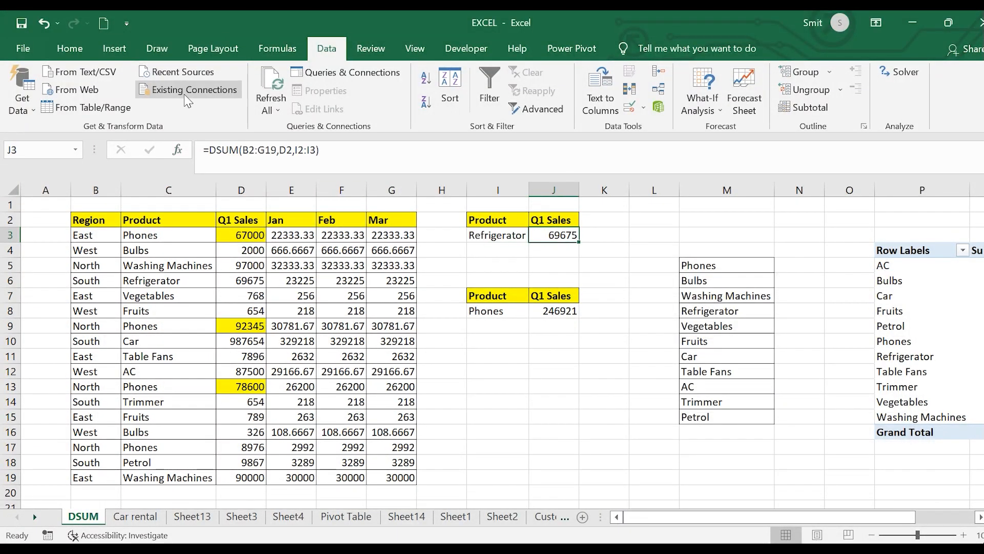
pyautogui.click(182, 148)
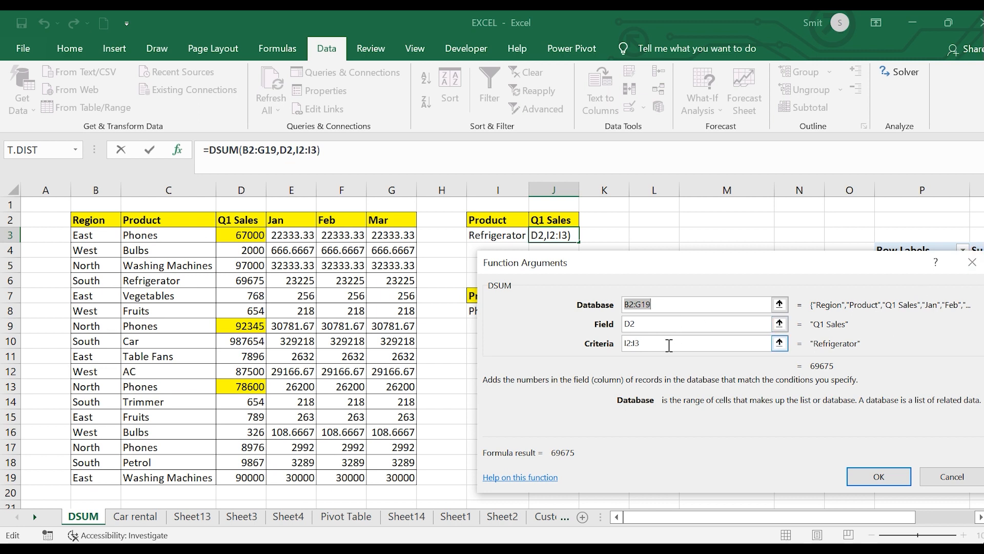
pyautogui.click(973, 262)
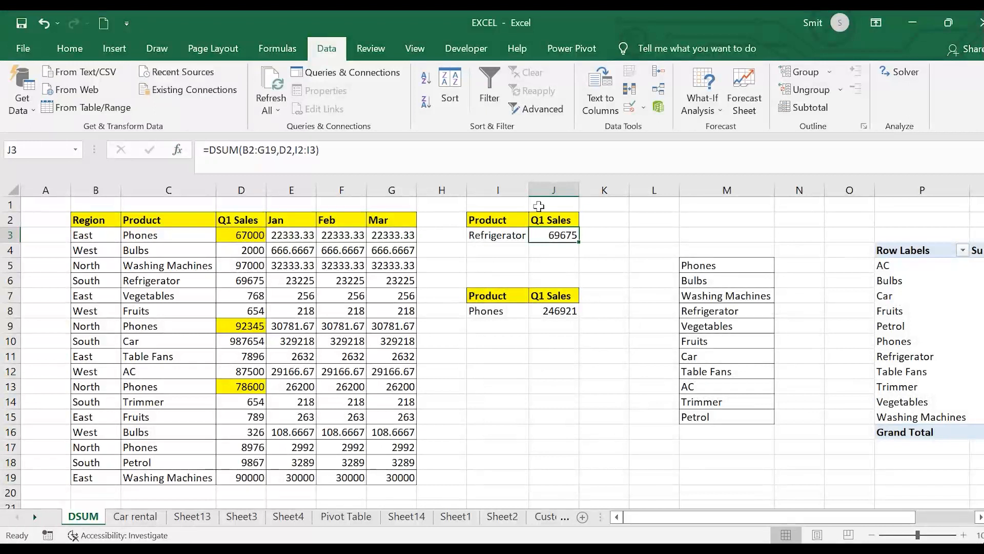
# Examine the data validation source of product cell I3 and locate the start of its product list in M5
pyautogui.click(505, 234)
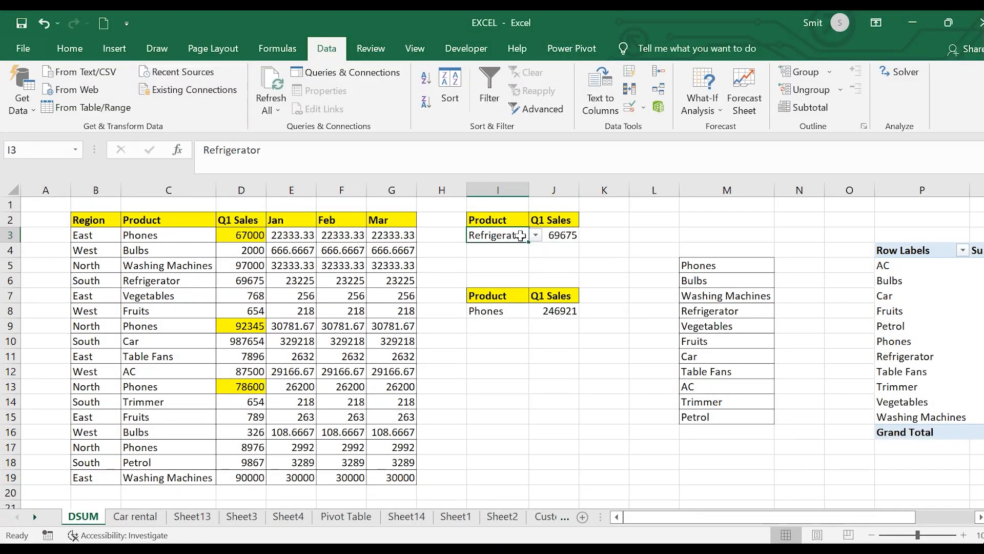
pyautogui.click(632, 111)
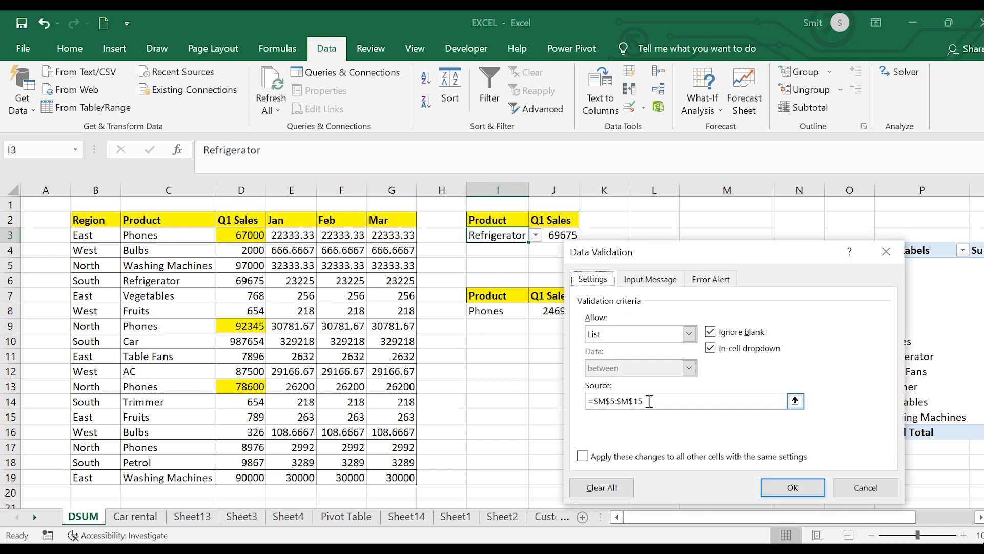
pyautogui.click(887, 251)
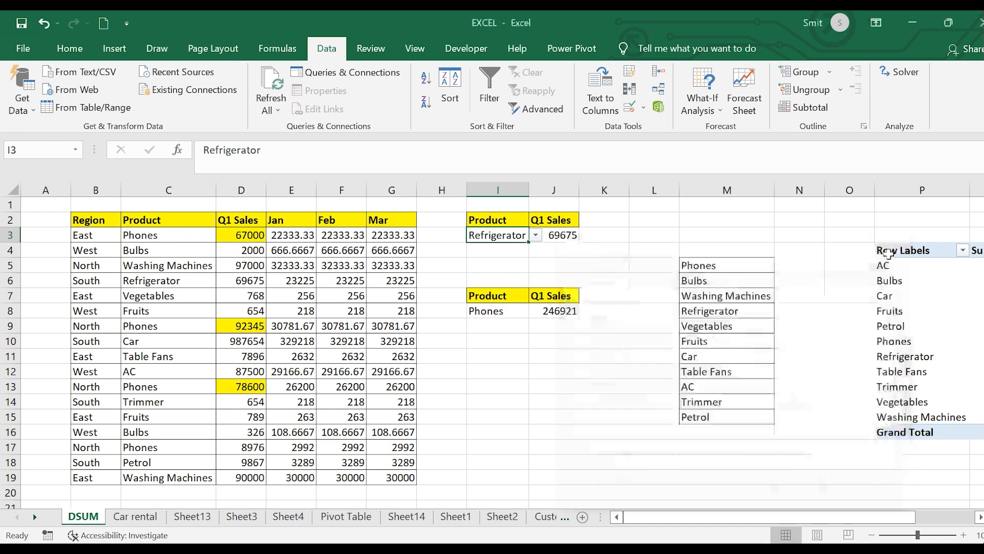
pyautogui.click(713, 266)
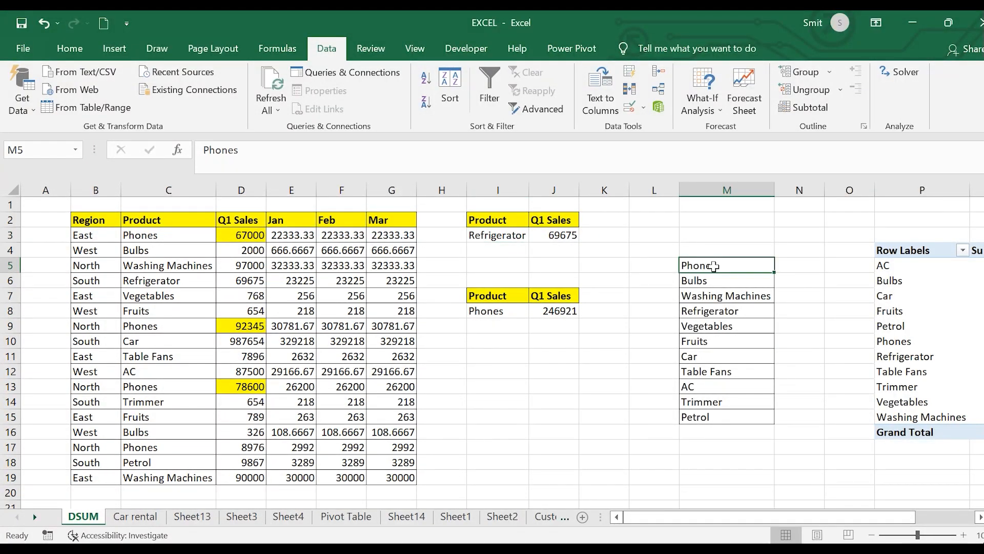
# Choose Phones as the product in I3 and view the other allowed products
pyautogui.click(512, 232)
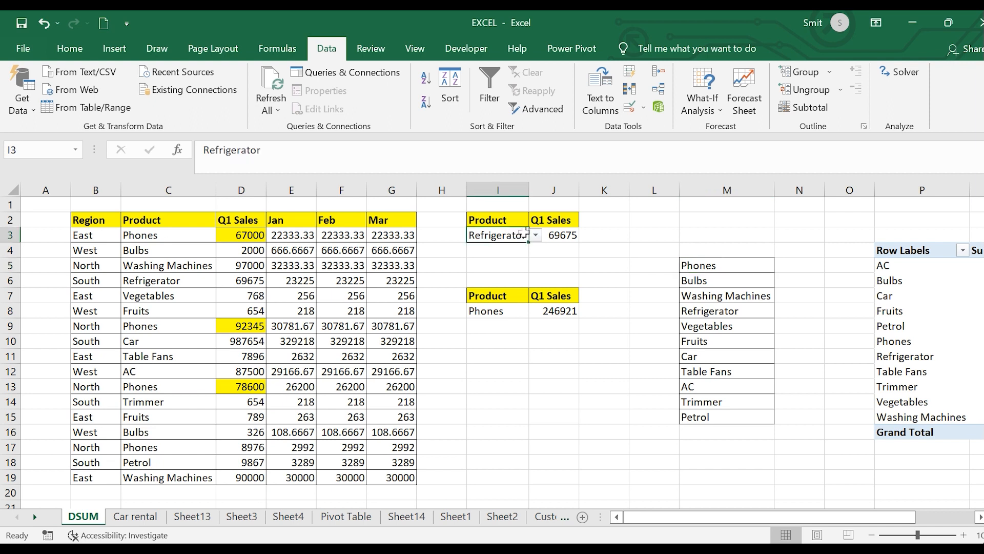
pyautogui.click(536, 235)
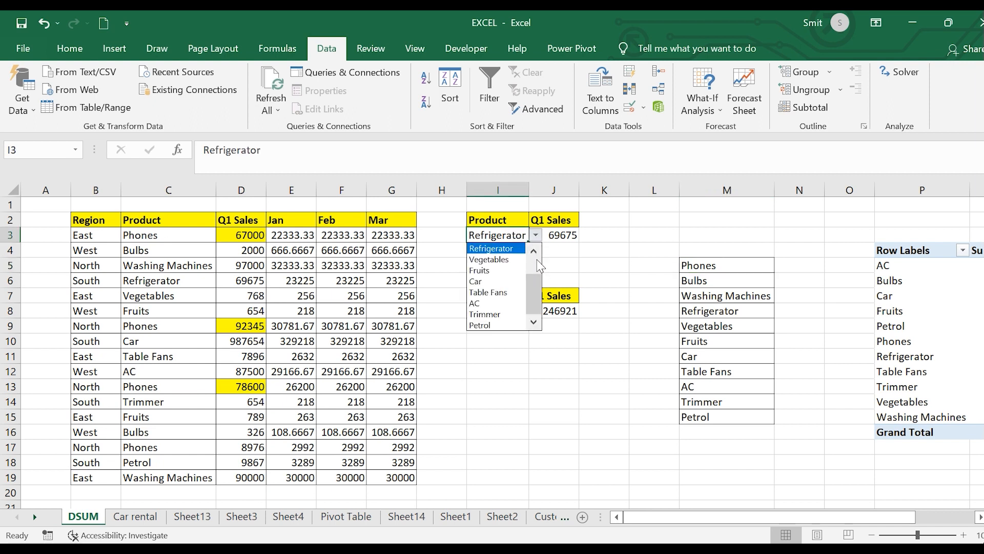
pyautogui.scroll(3, 539, 269)
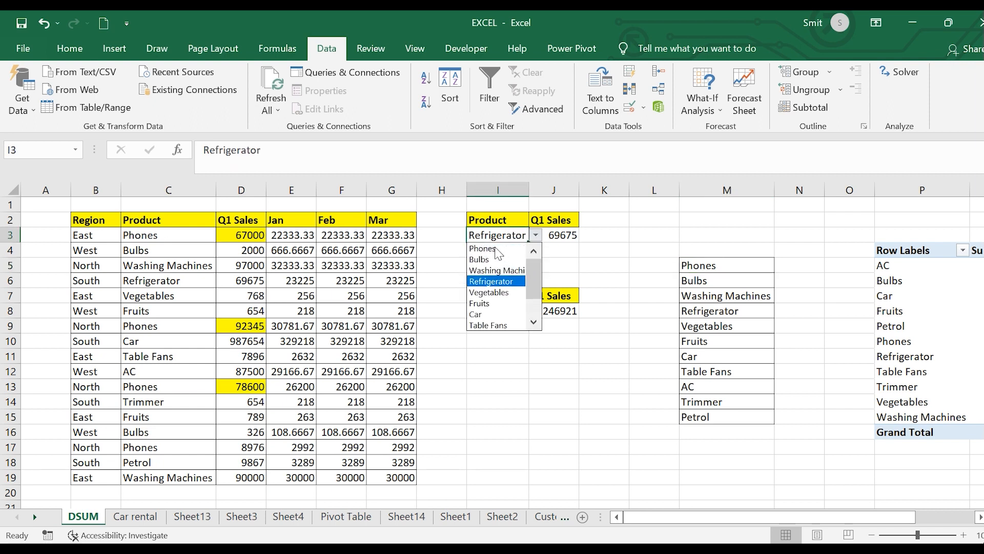
pyautogui.click(494, 249)
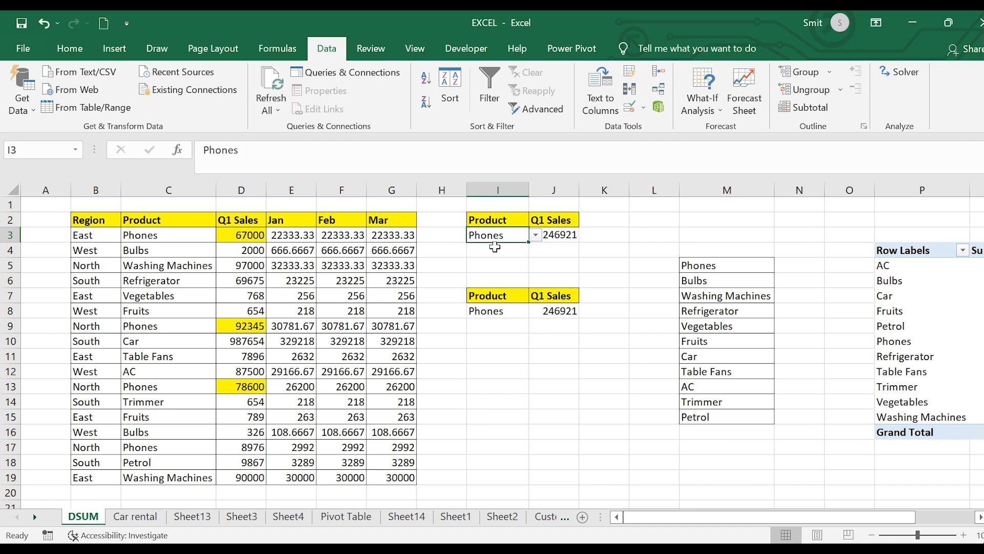
pyautogui.click(535, 235)
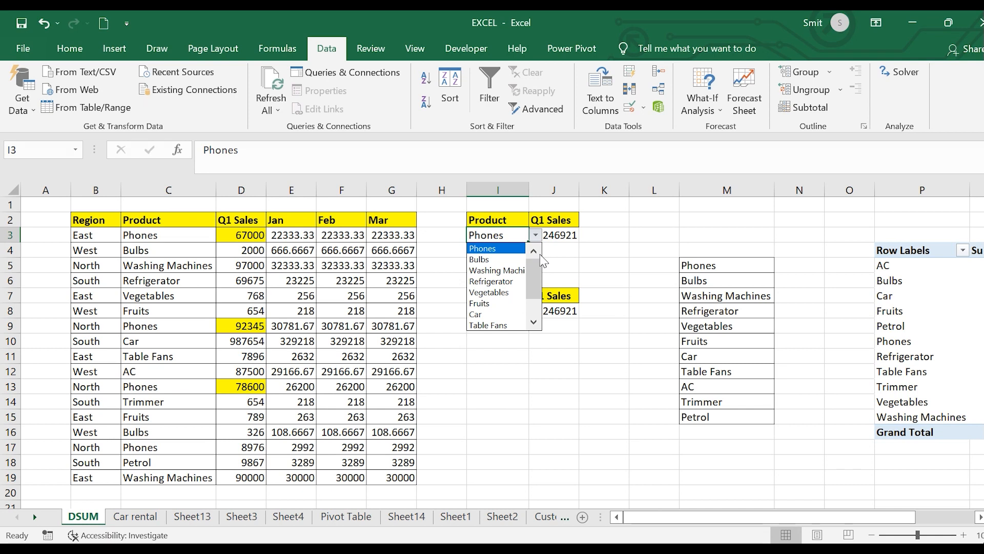
pyautogui.click(573, 247)
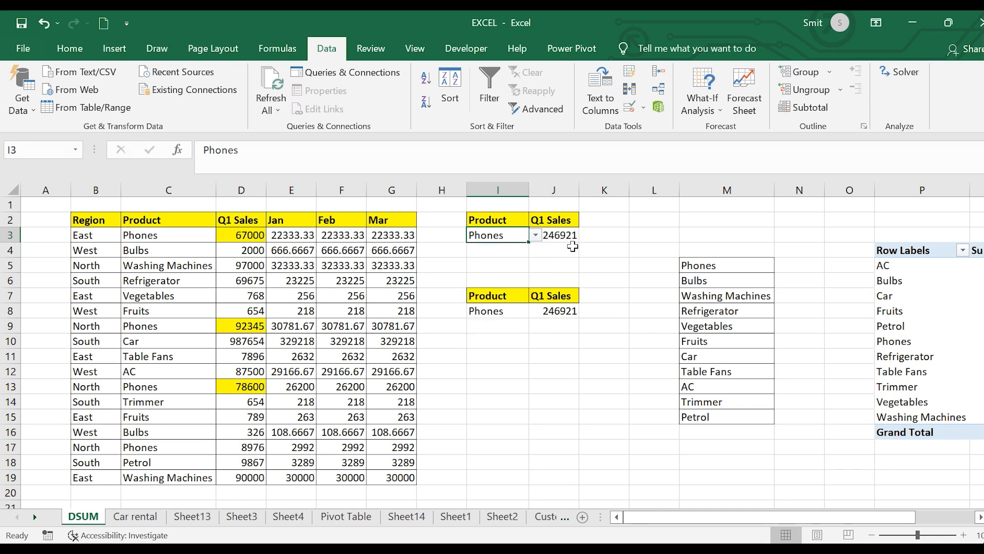
# Compare product cells I8 and I3, and switch the product in I3 to Refrigerator and from that to Table Fans
pyautogui.click(492, 313)
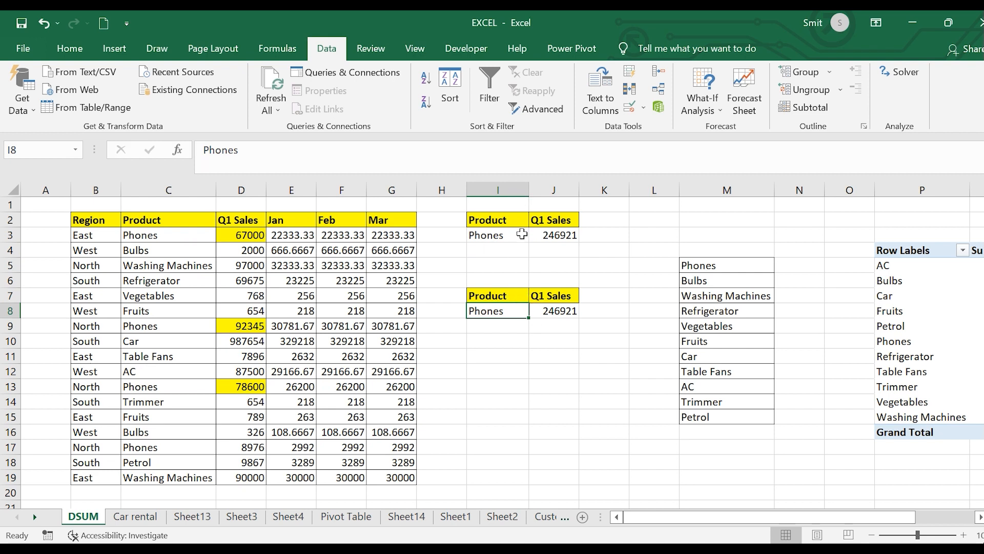
pyautogui.click(502, 238)
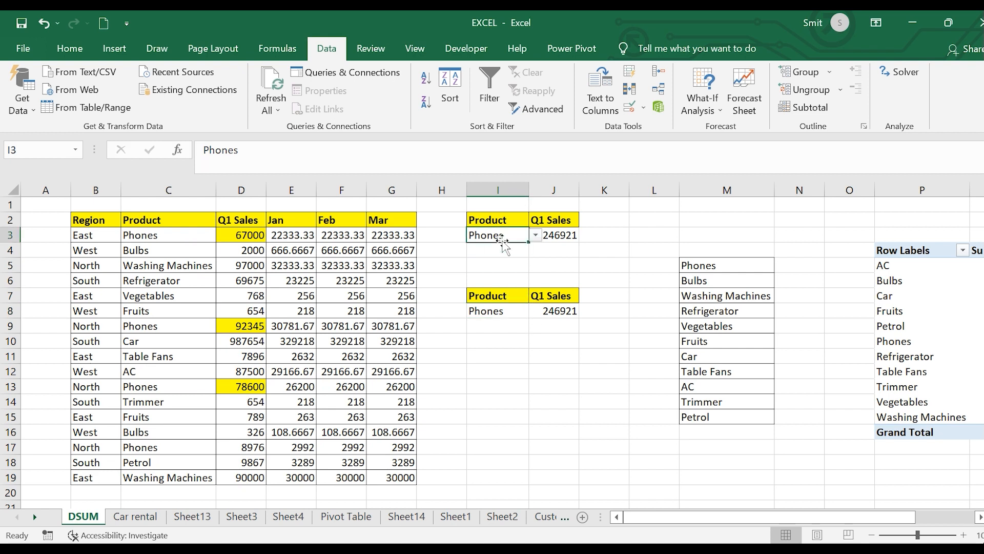
pyautogui.click(536, 235)
pyautogui.click(507, 278)
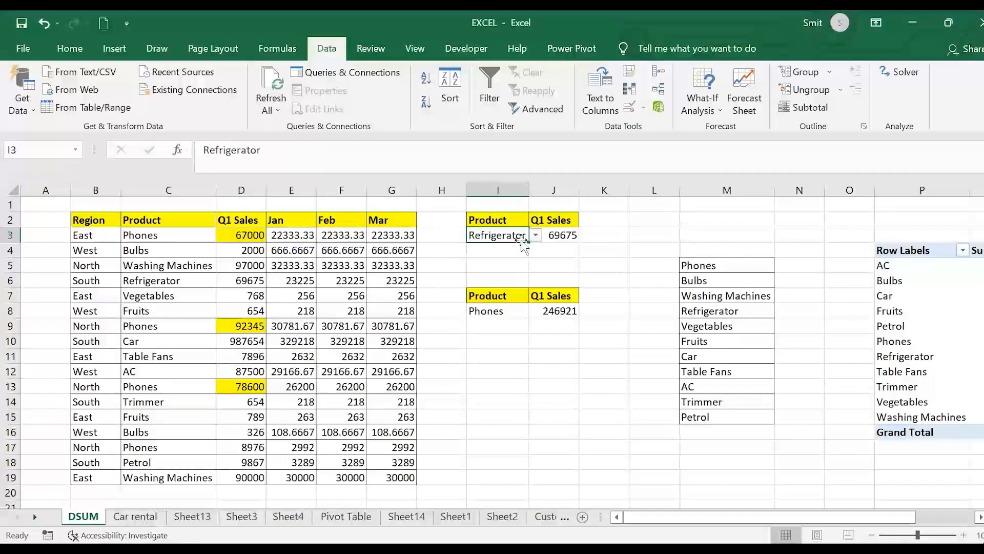
pyautogui.click(535, 235)
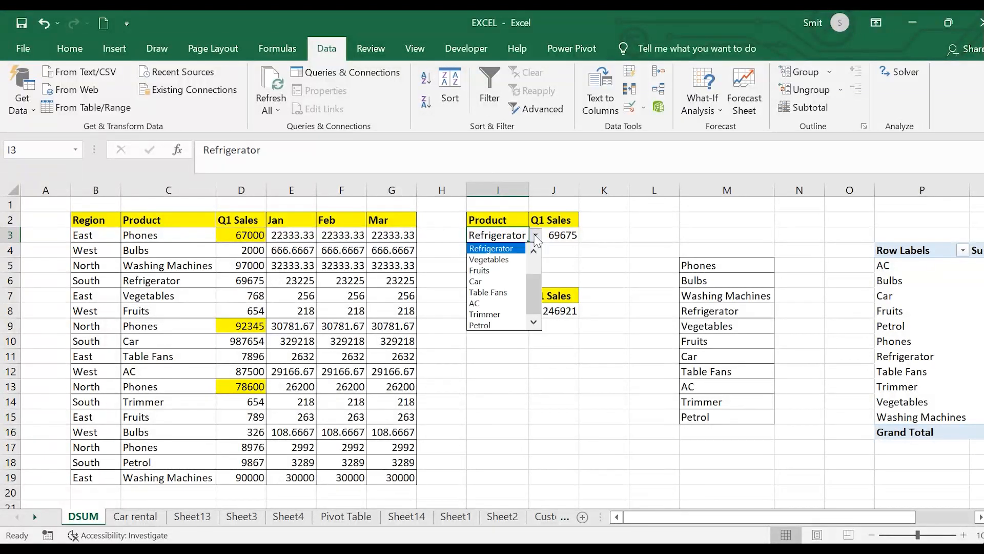
pyautogui.click(488, 292)
pyautogui.click(602, 268)
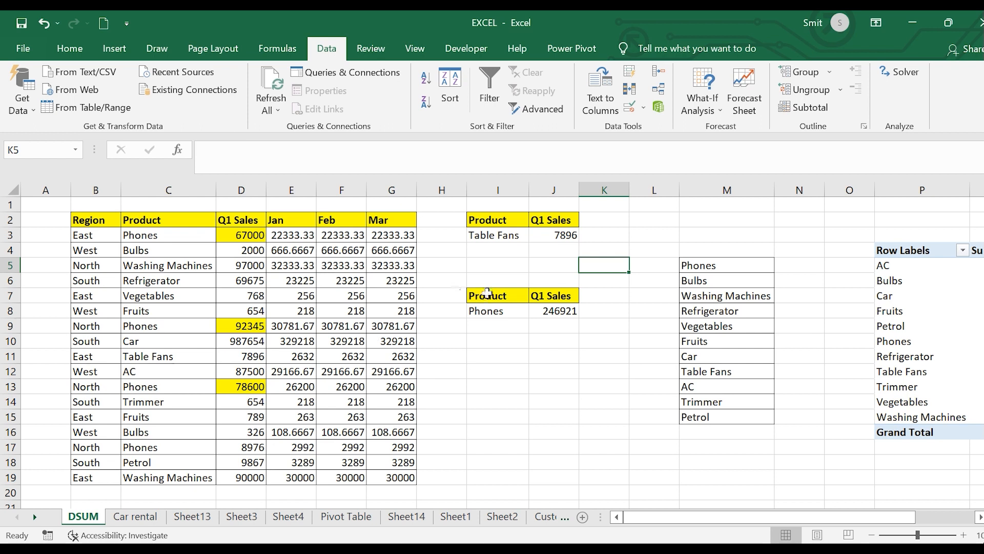
# Browse past the DSUM, Customer Info and yearly sales sheets to open the IF Function sheet
pyautogui.hscroll(3, 493, 517)
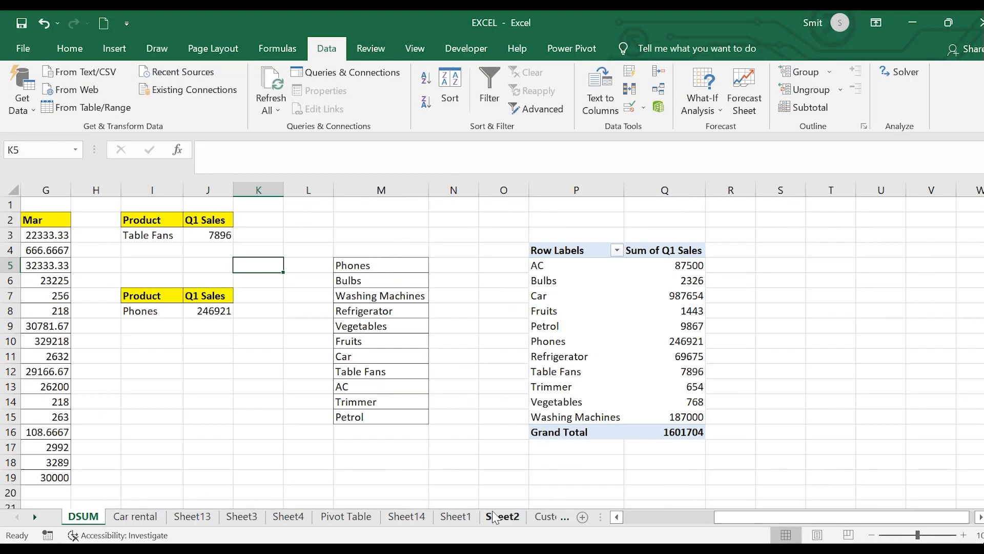
pyautogui.rightClick(493, 517)
pyautogui.click(602, 522)
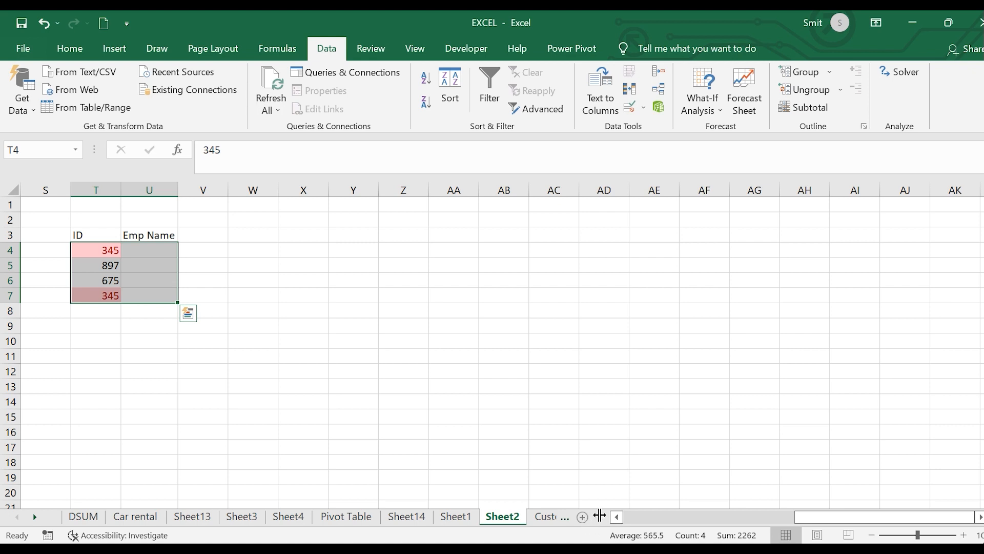
pyautogui.click(566, 518)
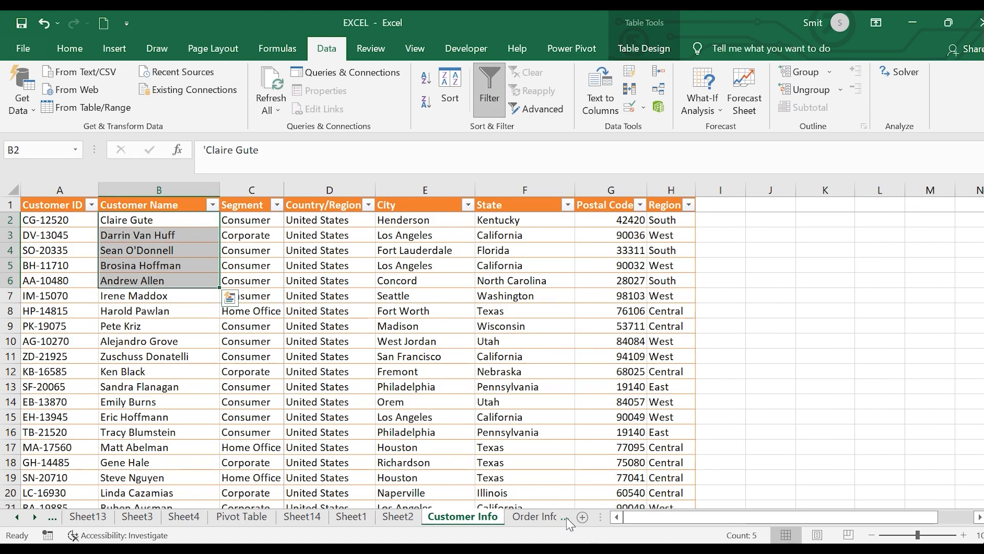
pyautogui.click(567, 518)
pyautogui.click(567, 518)
pyautogui.click(567, 518)
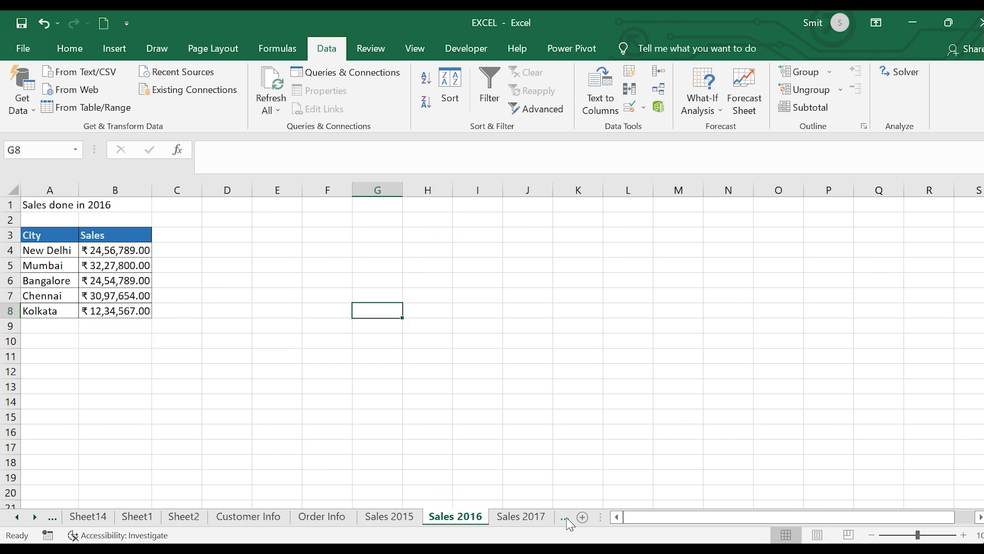
pyautogui.click(567, 518)
pyautogui.click(567, 518)
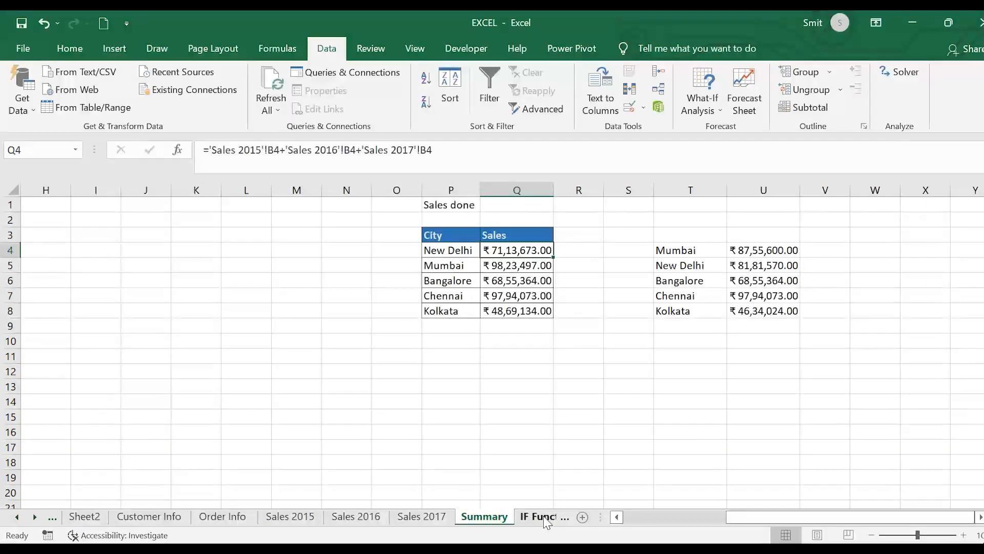
pyautogui.click(567, 518)
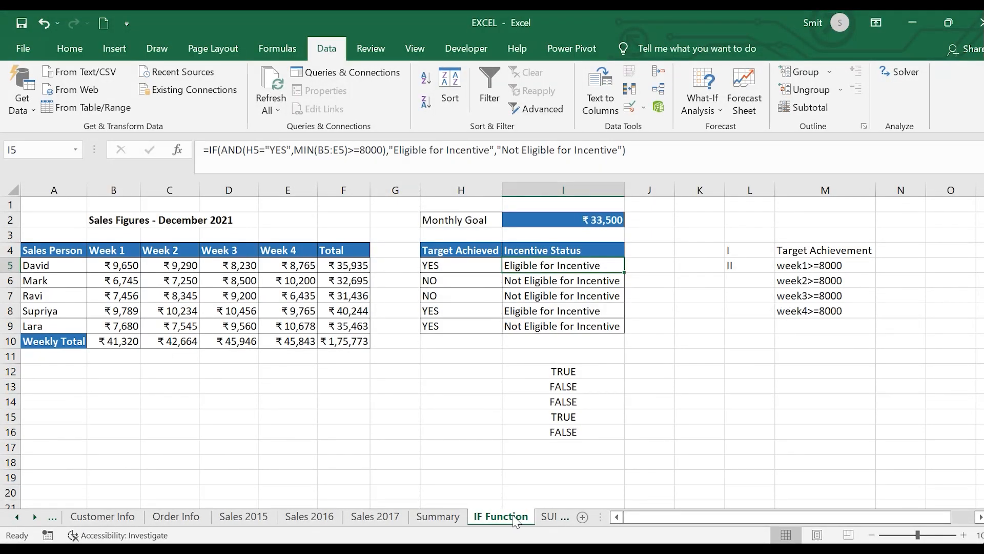
# Examine the December sales table, the monthly goal in I2 and the Target Achieved column heading
pyautogui.click(413, 444)
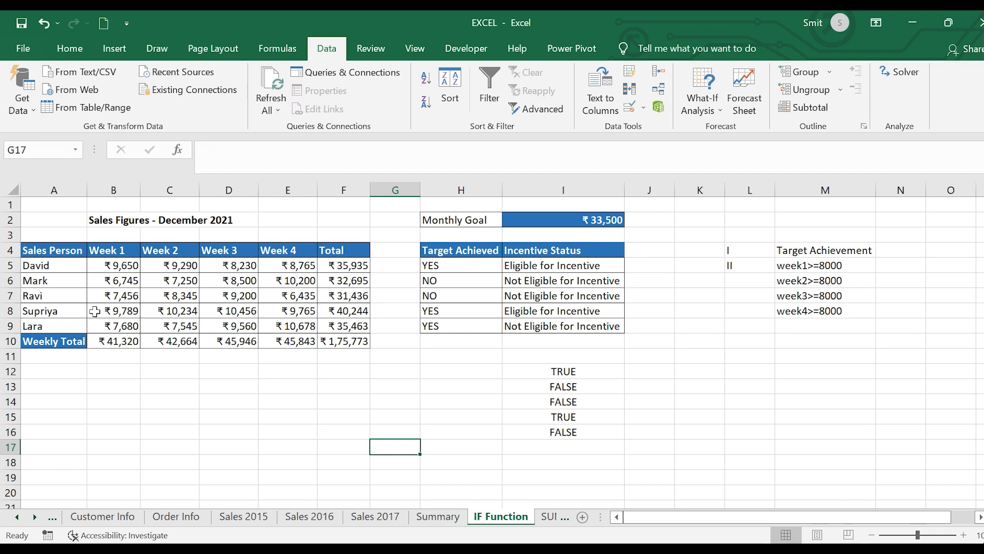
pyautogui.click(632, 436)
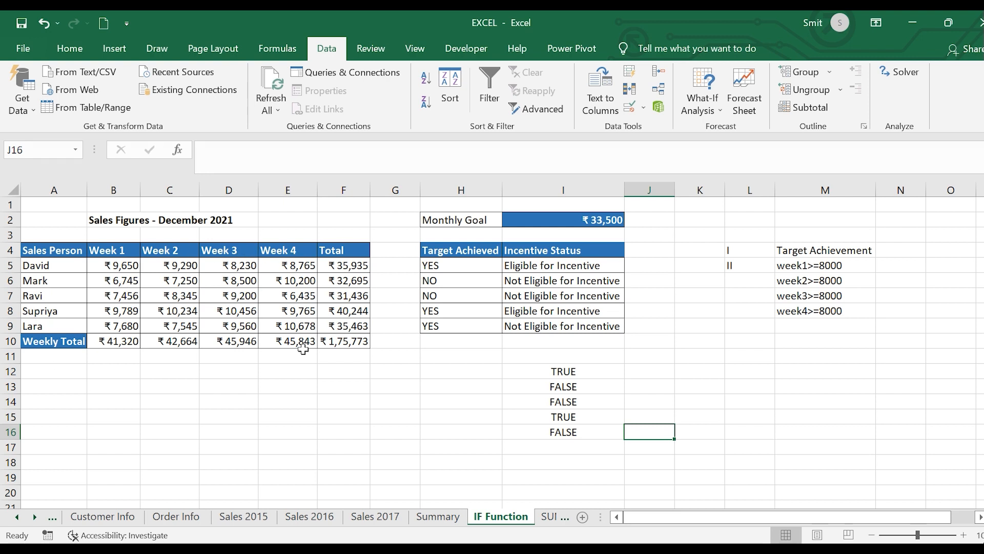
pyautogui.click(460, 223)
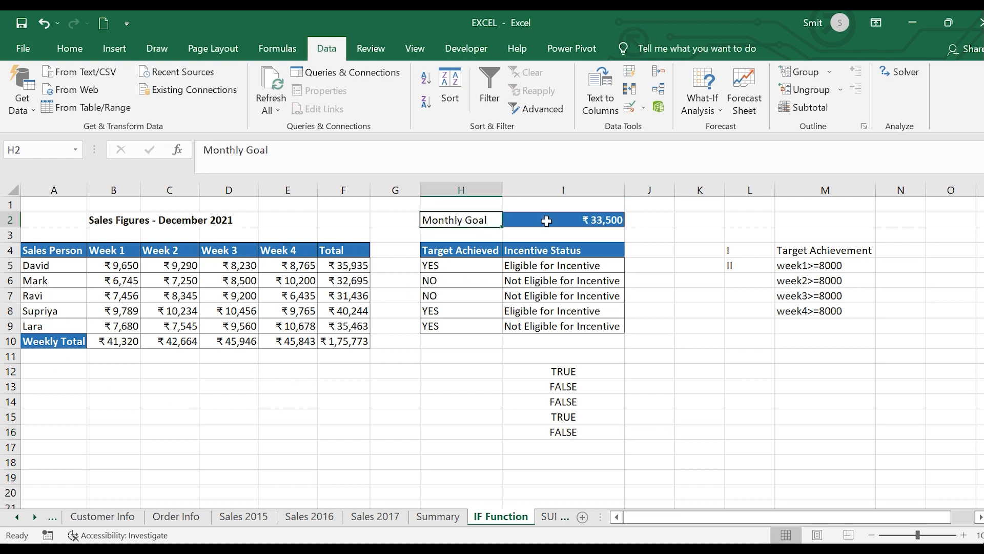
pyautogui.click(574, 221)
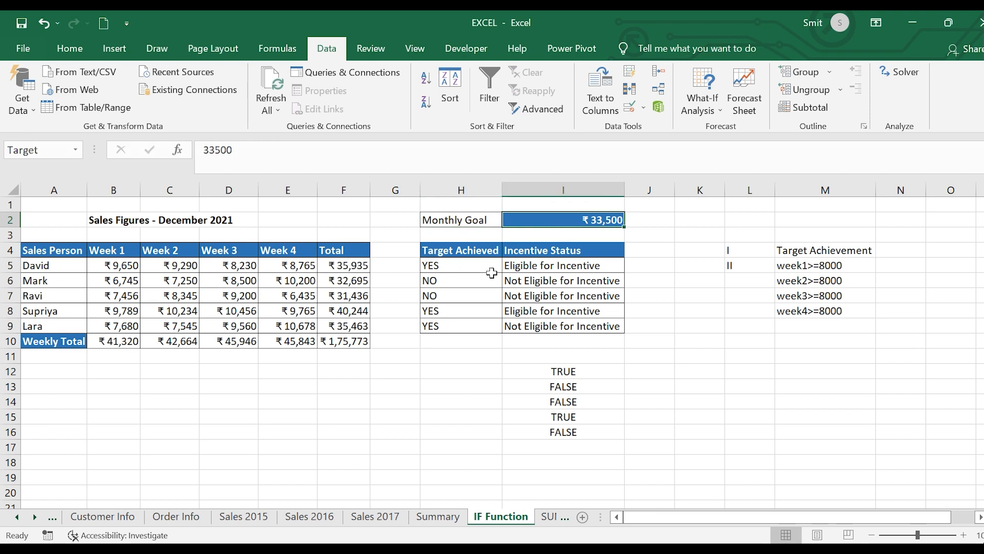
pyautogui.click(459, 250)
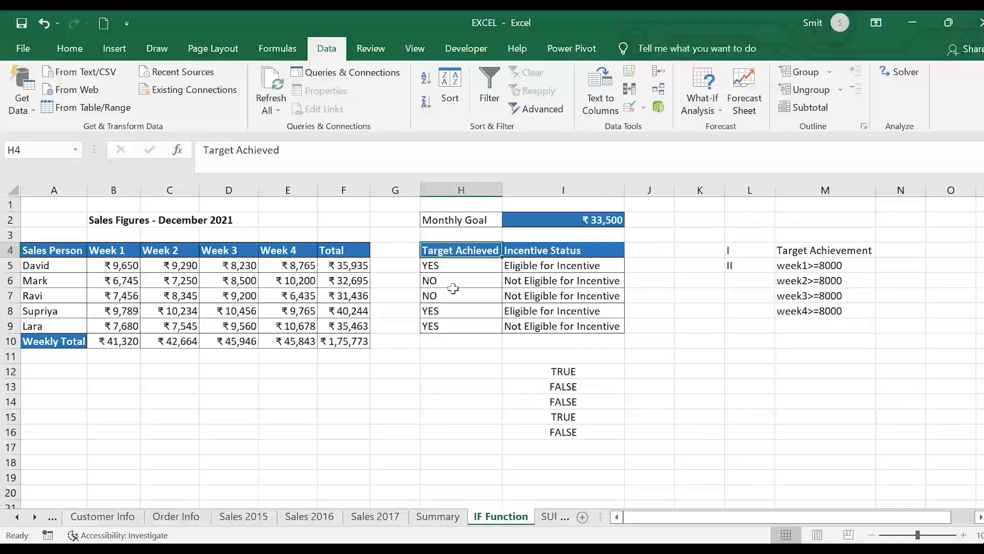
# Start an IF formula in H12 and set its logical test to F5>=Target using the function arguments
pyautogui.click(443, 369)
pyautogui.write('=')
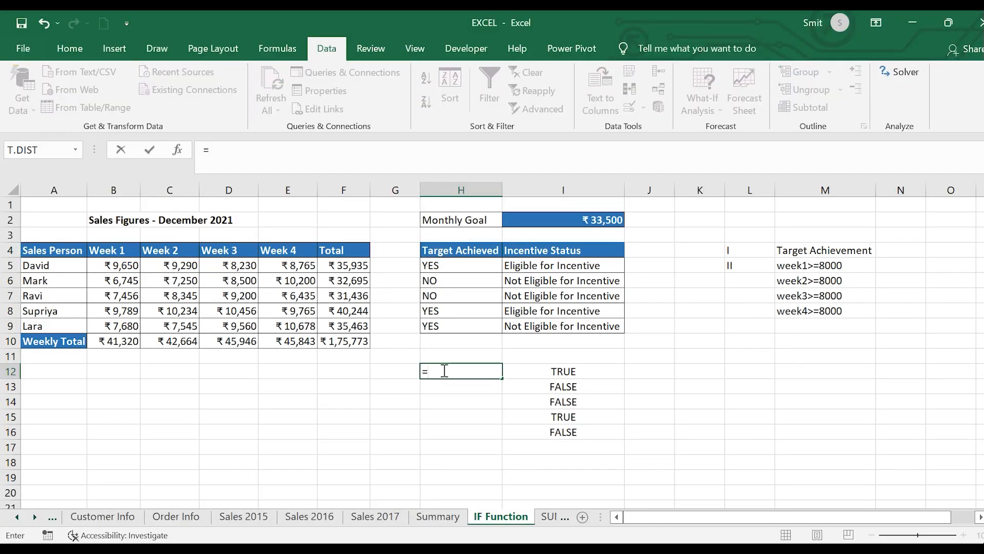
pyautogui.write('if')
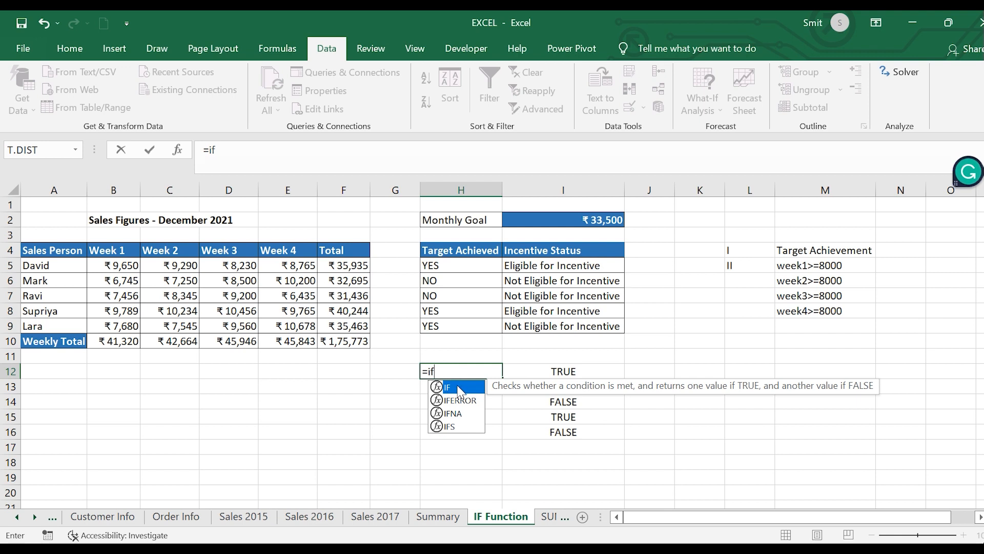
pyautogui.doubleClick(458, 388)
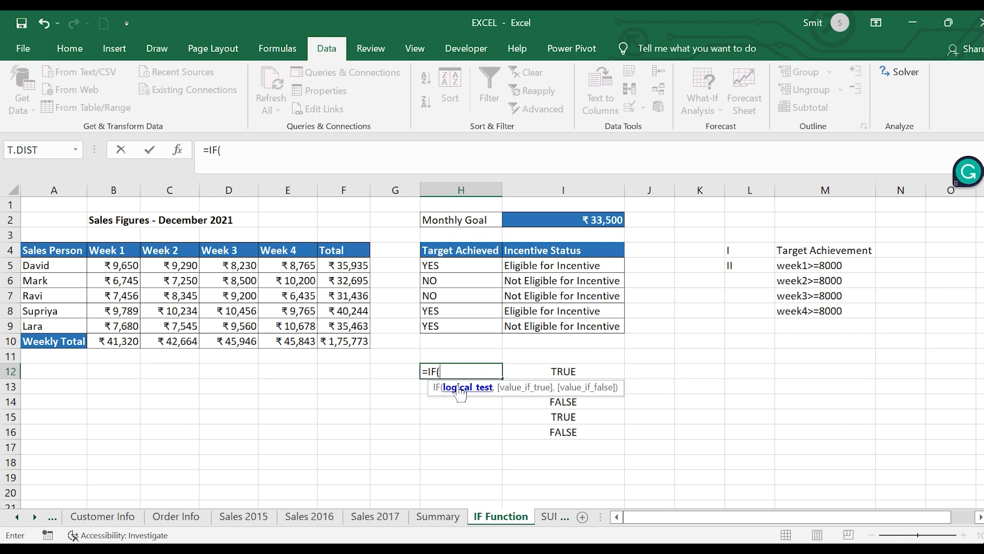
pyautogui.click(175, 152)
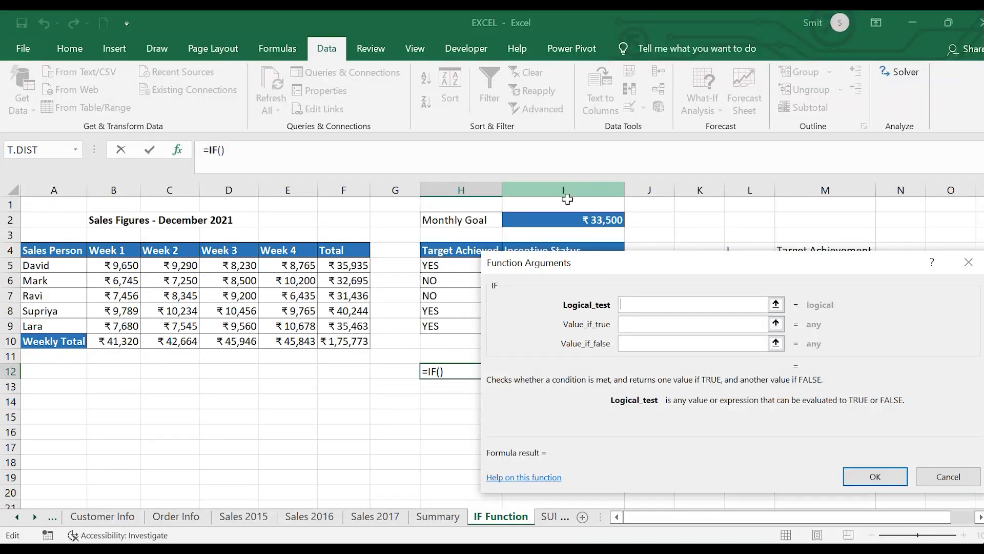
pyautogui.click(341, 268)
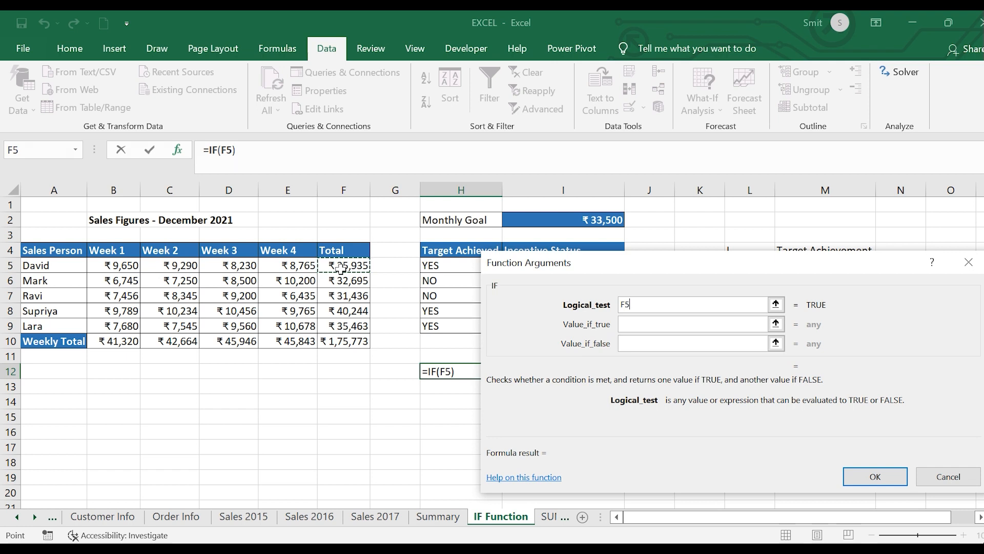
pyautogui.write('>')
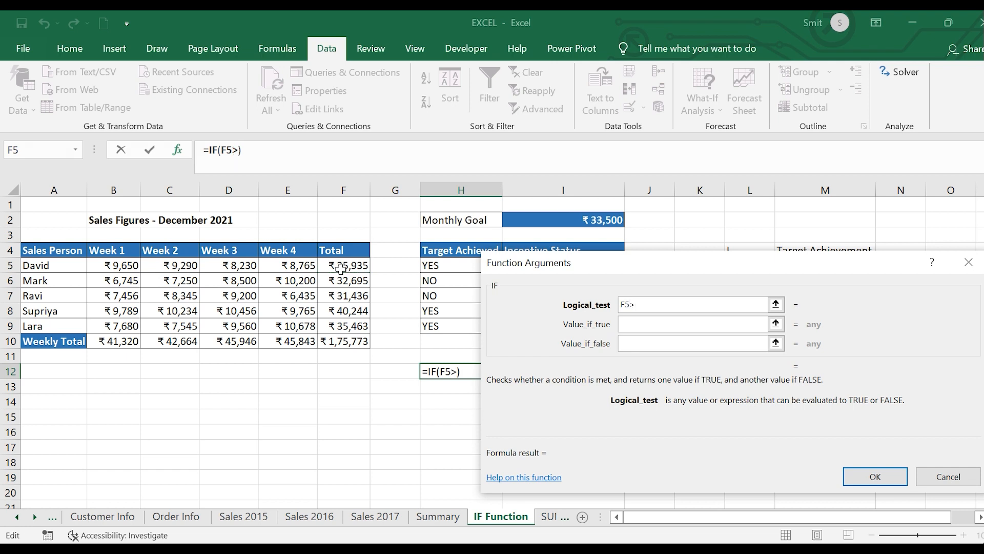
pyautogui.write('=')
pyautogui.click(568, 224)
# Return "YES" when the logical test is true and "NO" when it is false, and complete the H12 formula
pyautogui.click(649, 323)
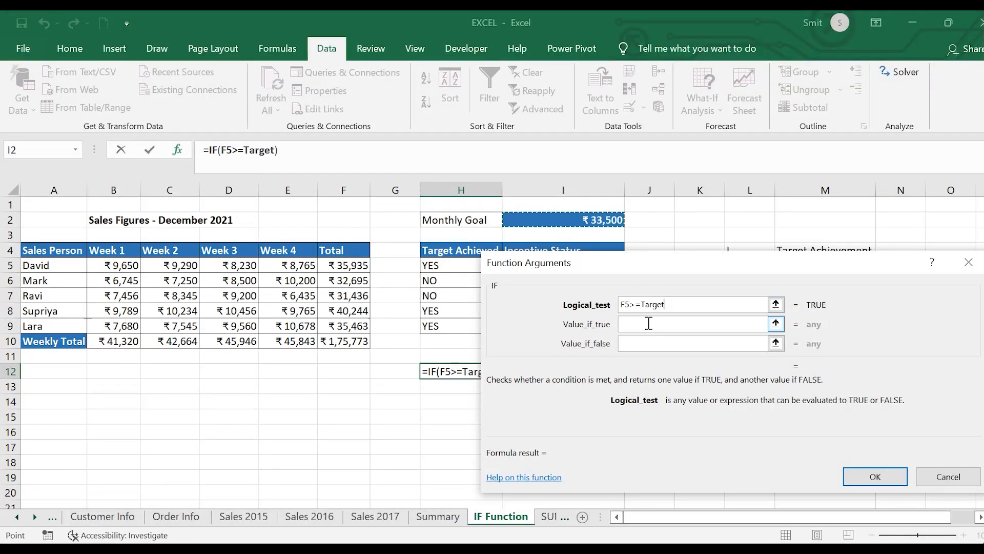
pyautogui.click(641, 325)
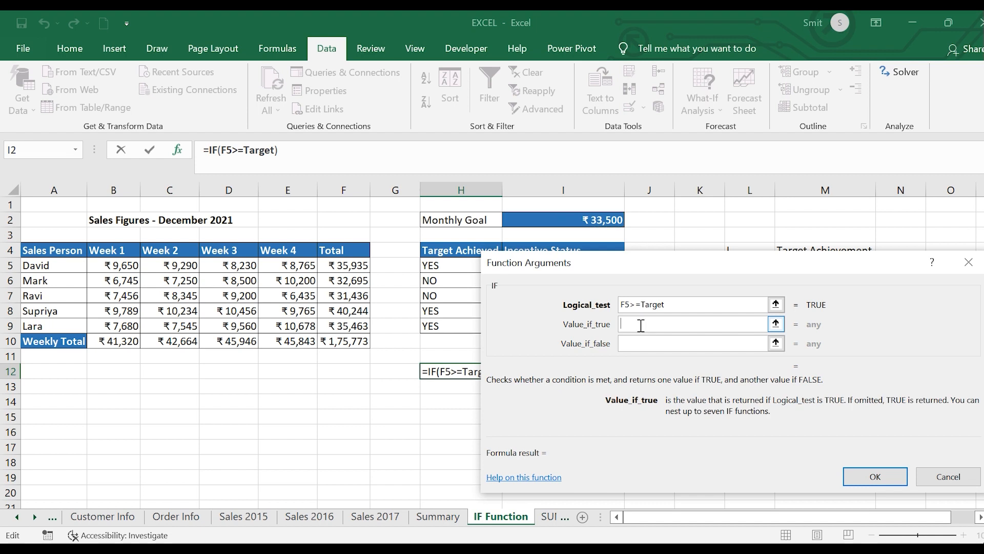
pyautogui.write('YES')
pyautogui.press('Tab')
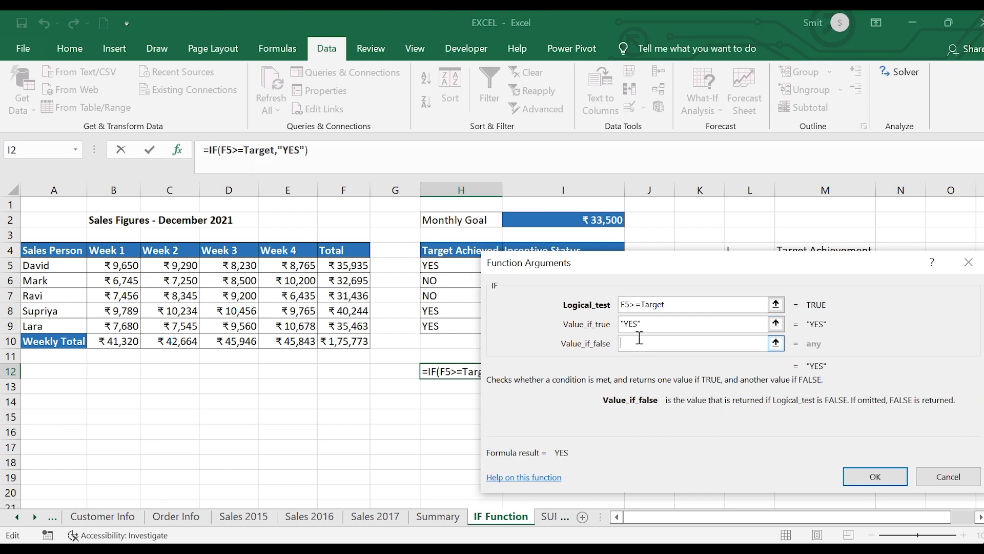
pyautogui.write('NO')
pyautogui.click(889, 476)
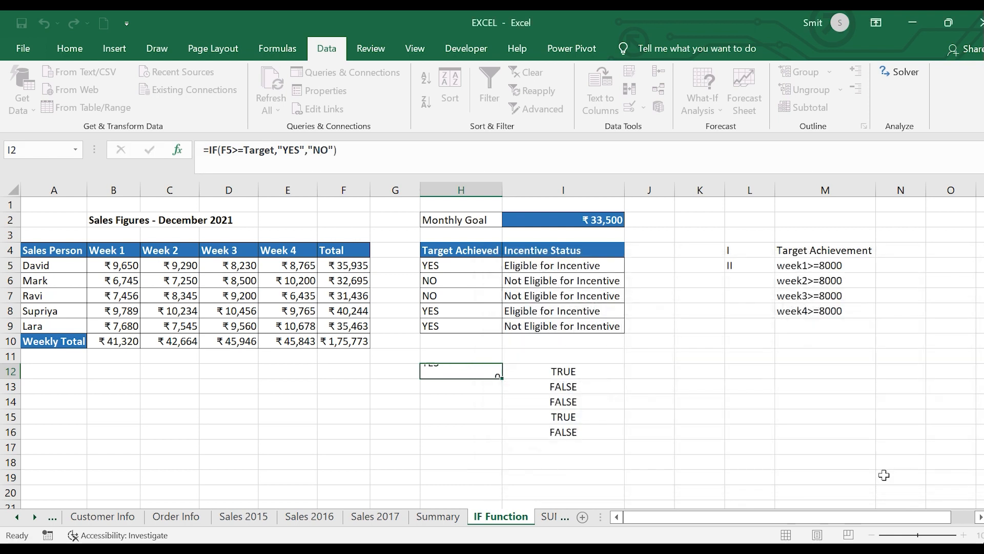
# Compare H5 with H12, fill the H12 formula down to H18, and clear the extra copy in H18
pyautogui.click(490, 268)
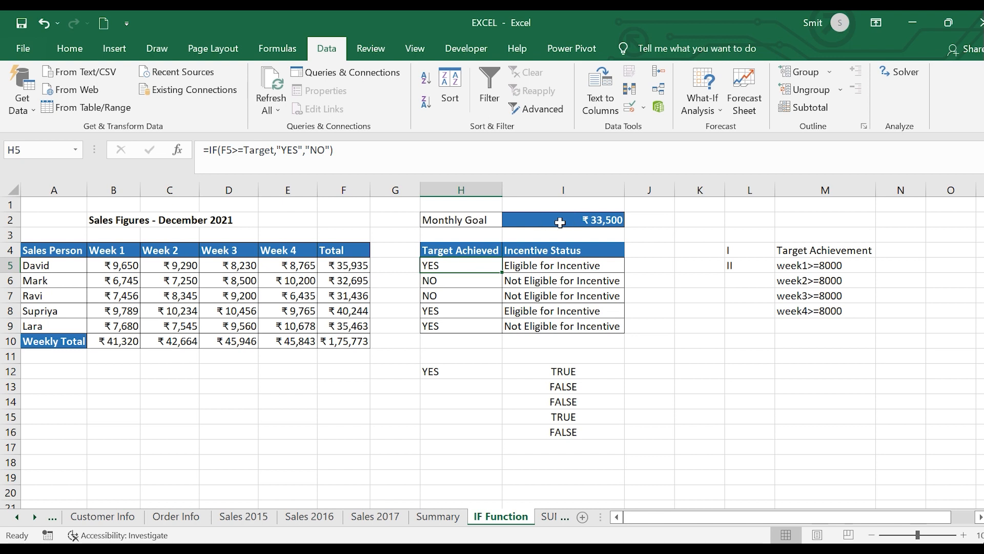
pyautogui.click(438, 373)
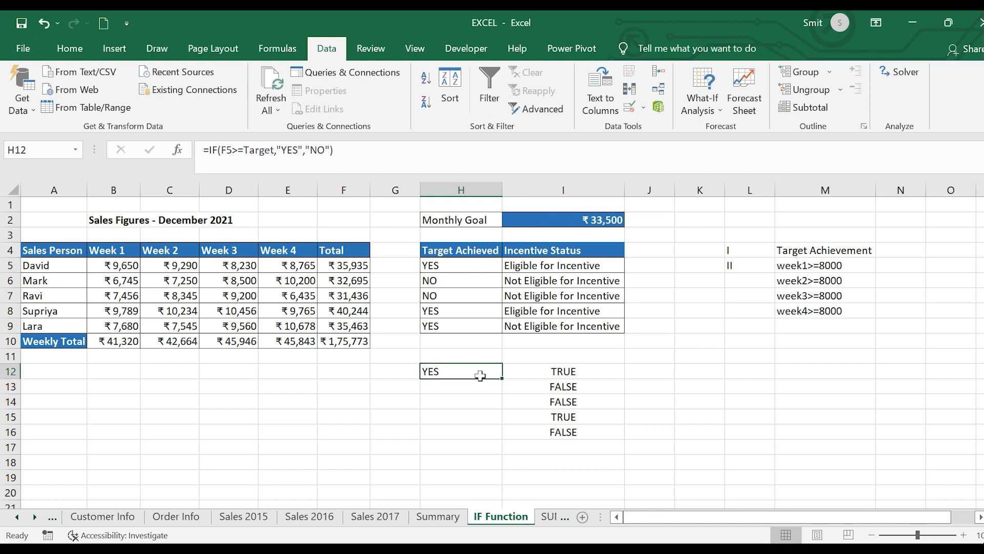
pyautogui.moveTo(501, 382); pyautogui.dragTo(495, 452)
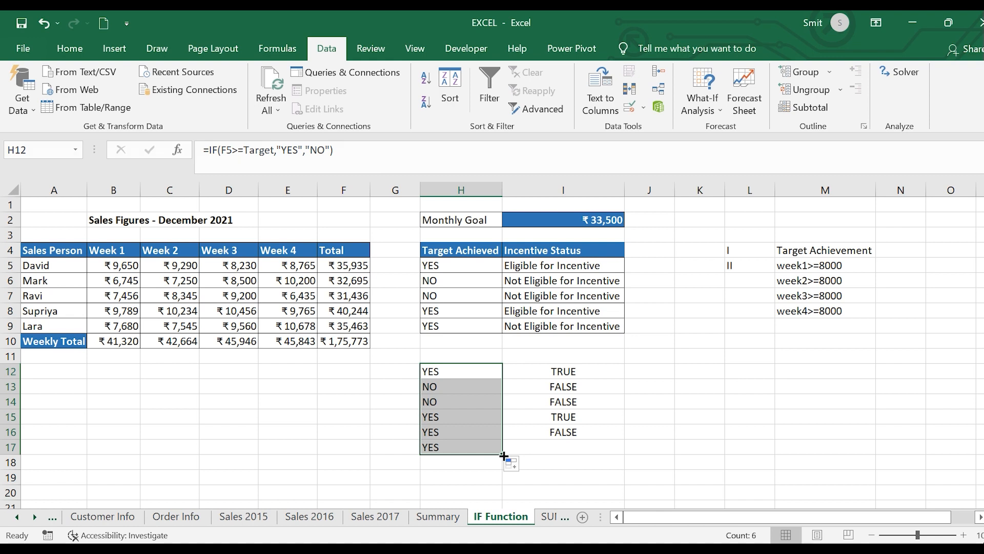
pyautogui.moveTo(503, 456); pyautogui.dragTo(503, 470)
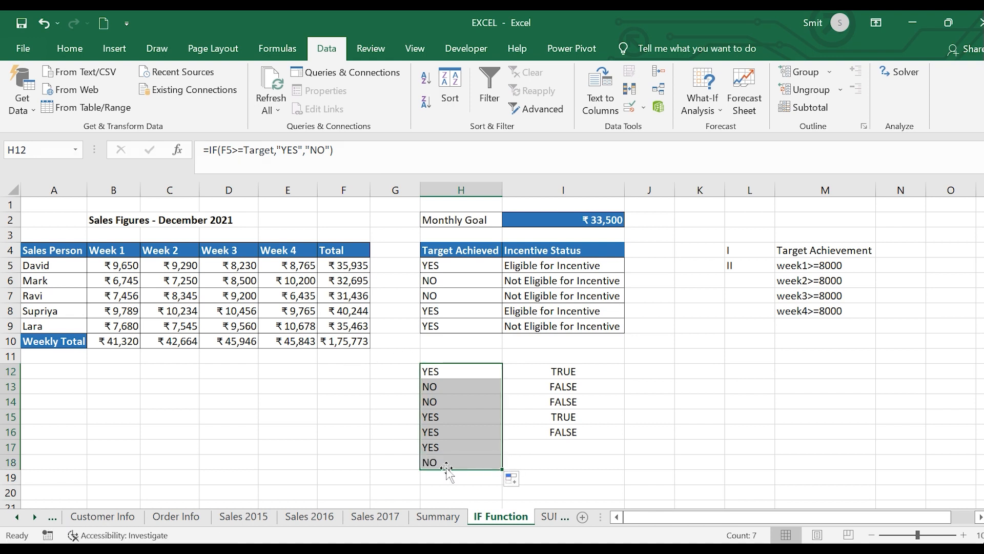
pyautogui.click(428, 462)
pyautogui.press('Delete')
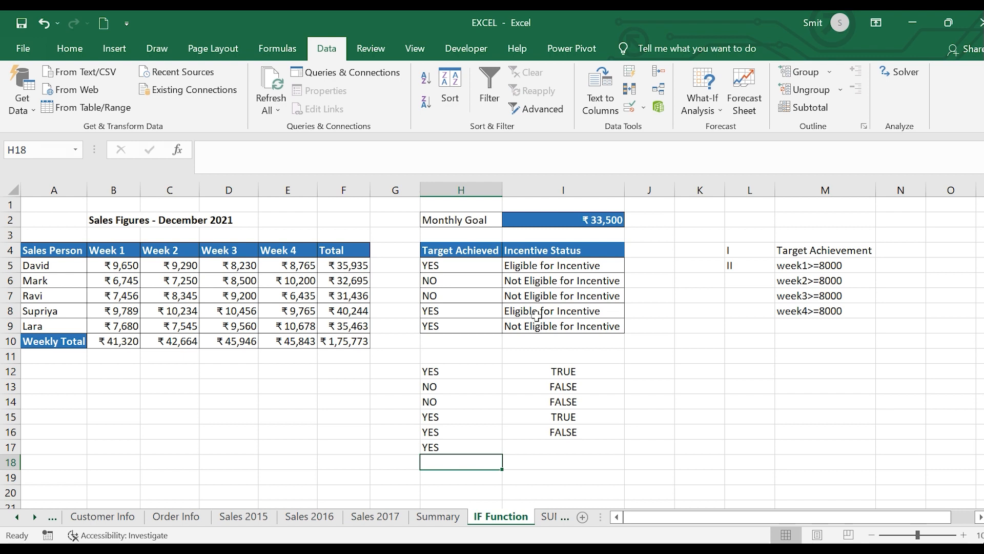
# Examine the function arguments of the nested IF and AND formula for the incentive status in I5
pyautogui.click(521, 265)
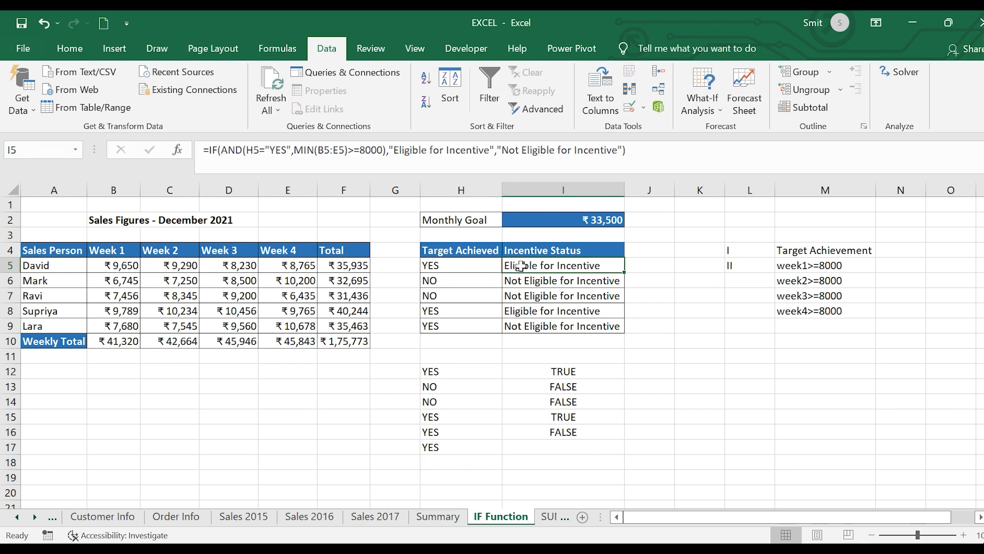
pyautogui.press('F2')
pyautogui.click(179, 150)
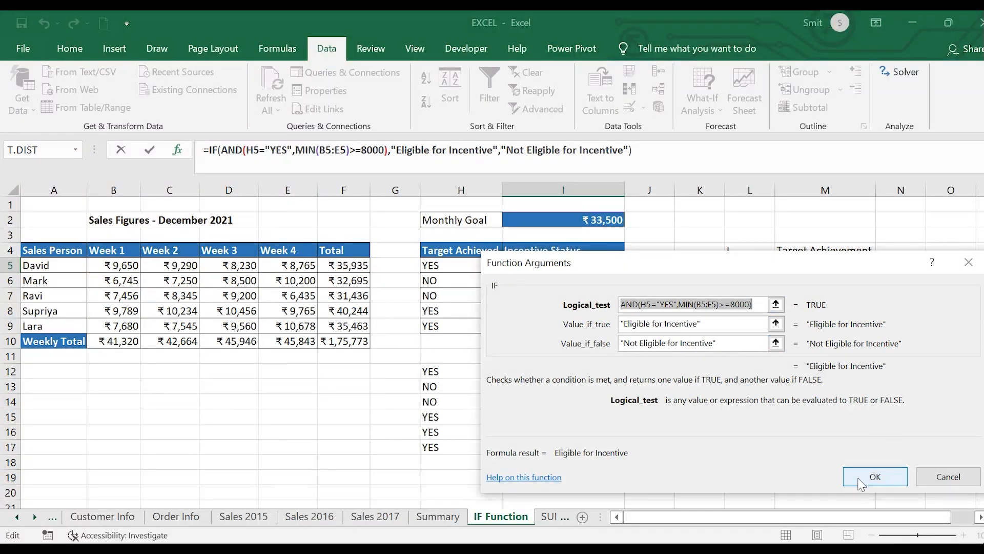
pyautogui.click(862, 478)
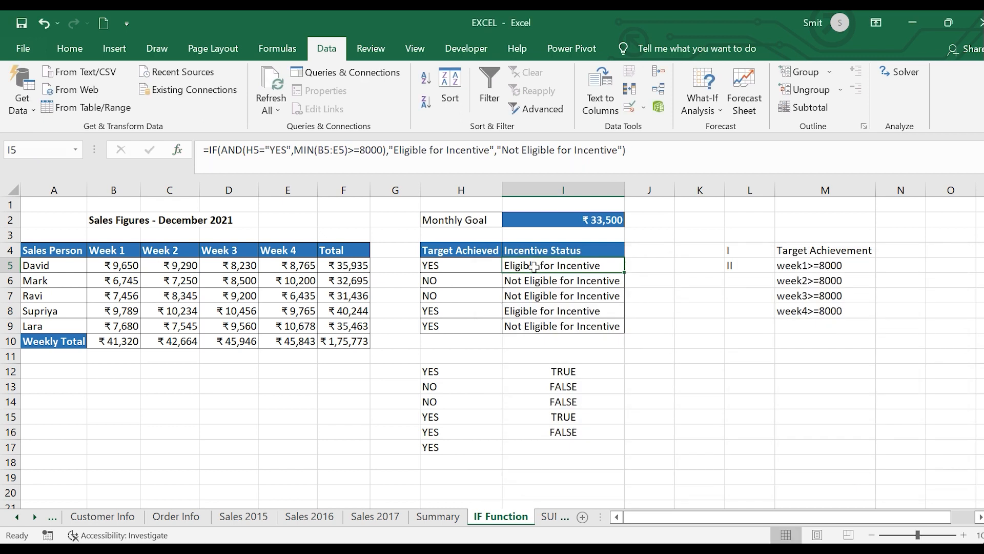